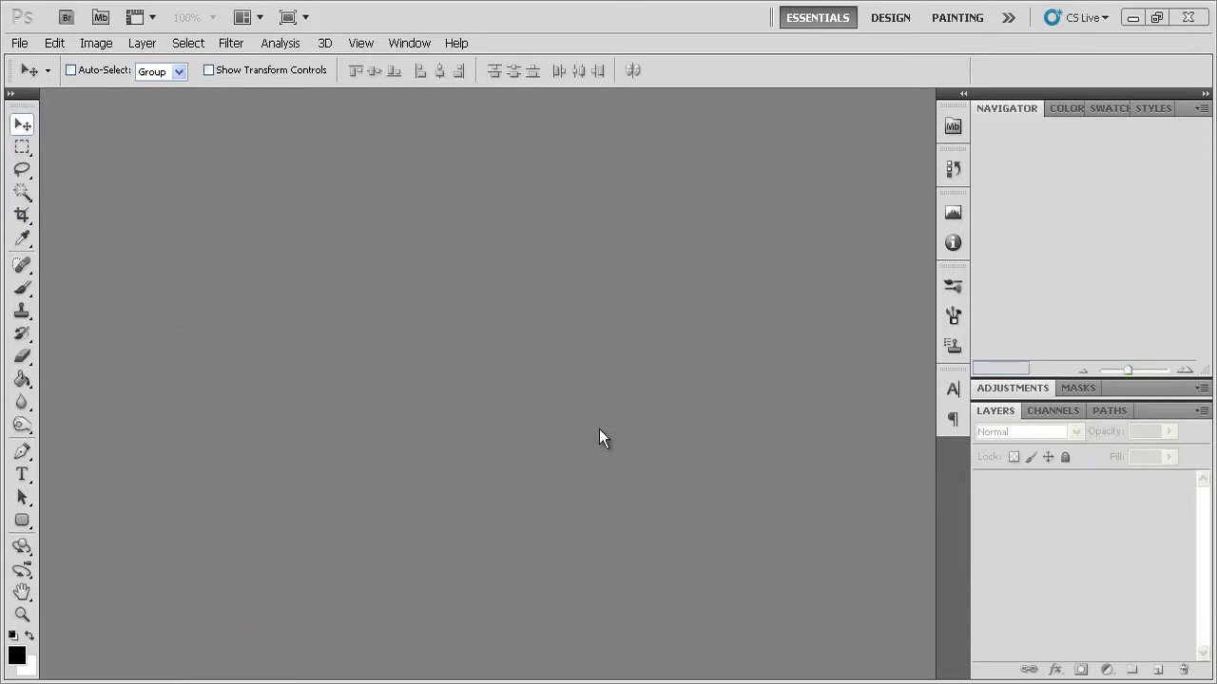
Open the MDC New YouTube Template file through File > Open.
click(19, 44)
click(47, 80)
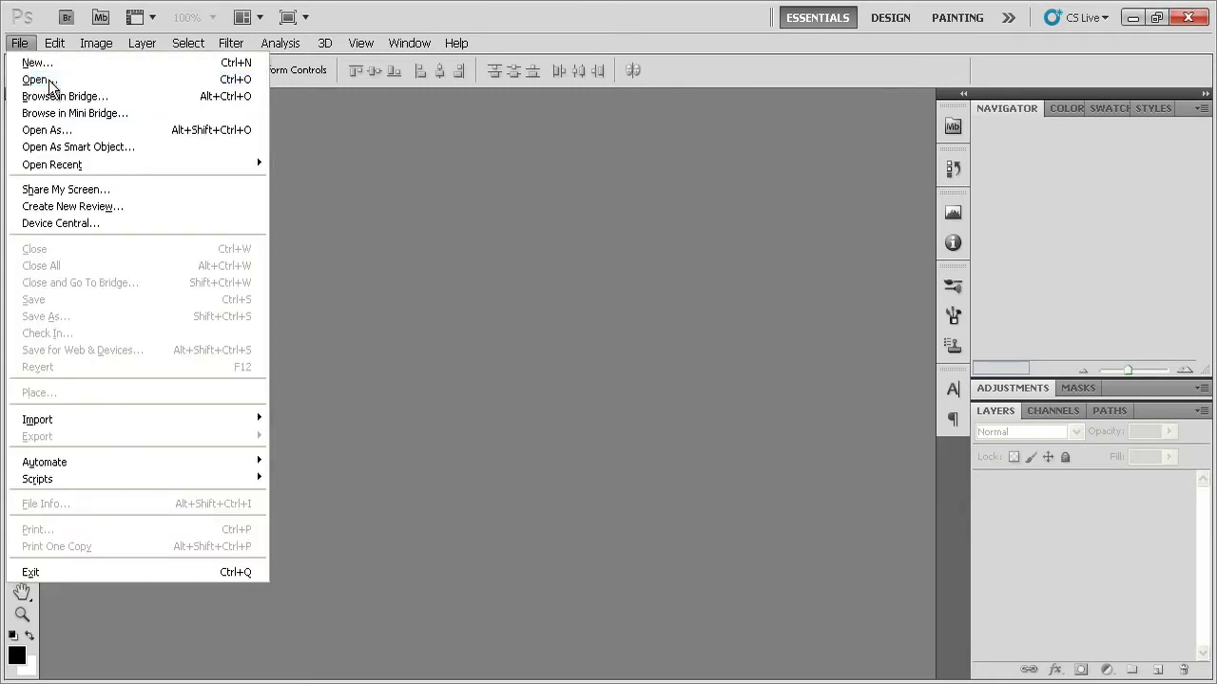
click(354, 122)
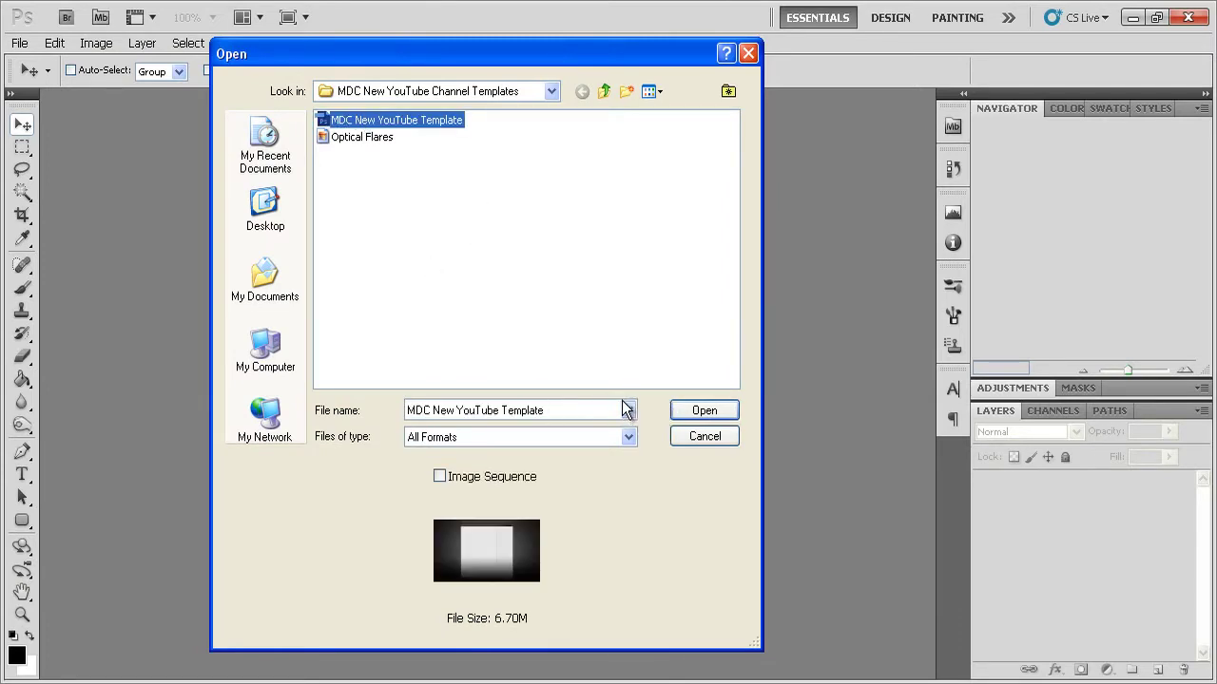
click(694, 411)
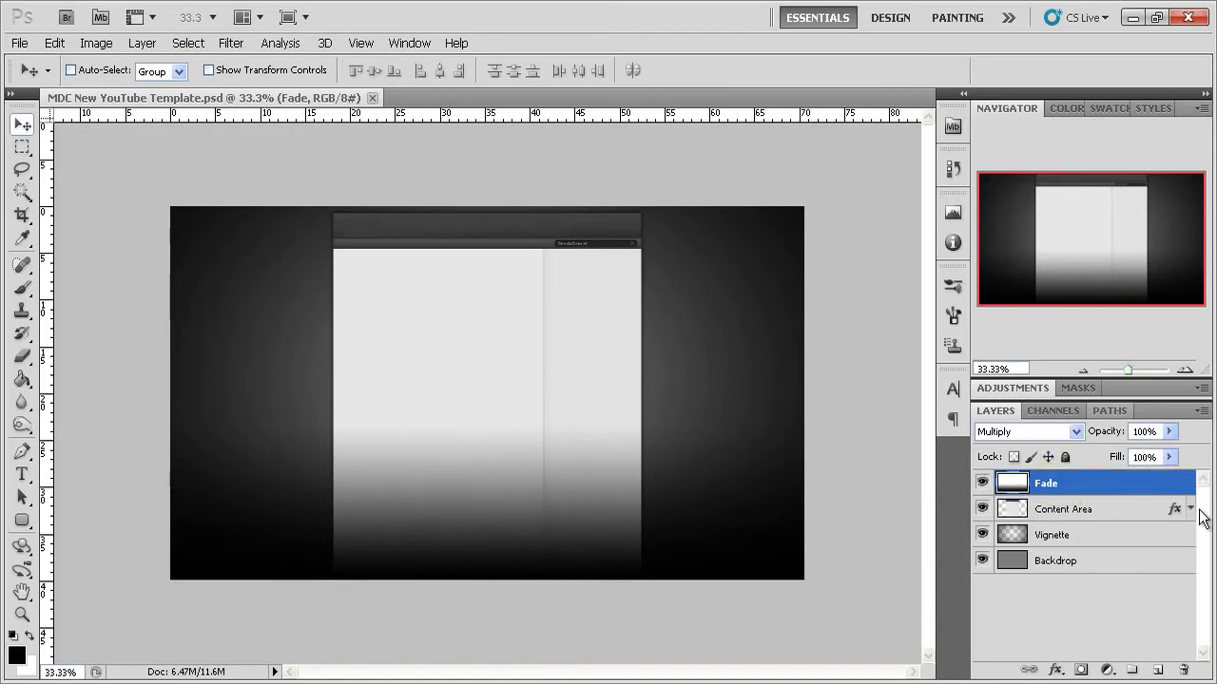
Delete the Fade gradient layer and zoom in on the dark header area.
click(1180, 671)
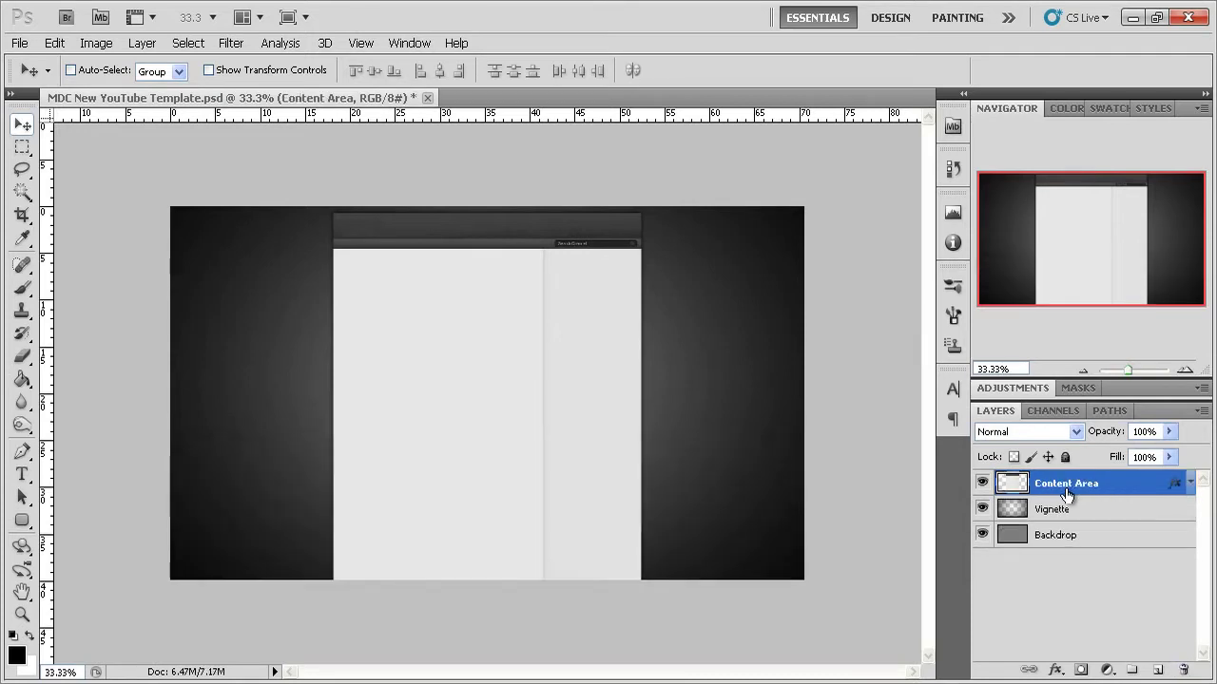
click(982, 483)
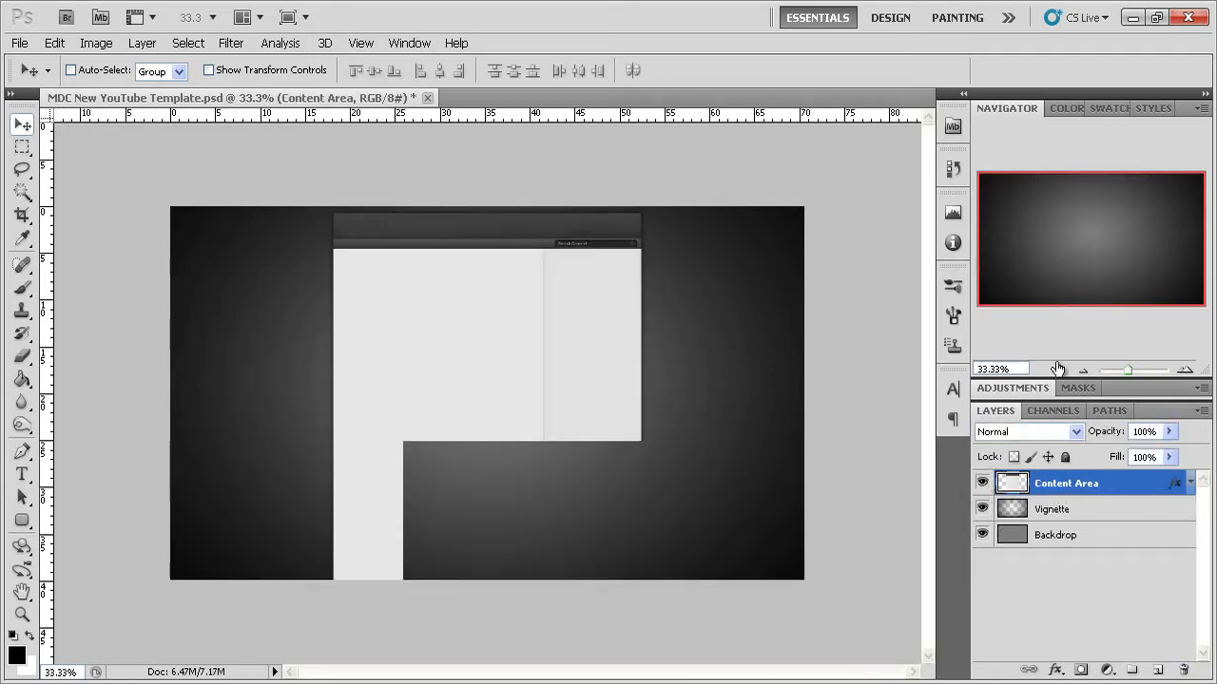
click(1136, 369)
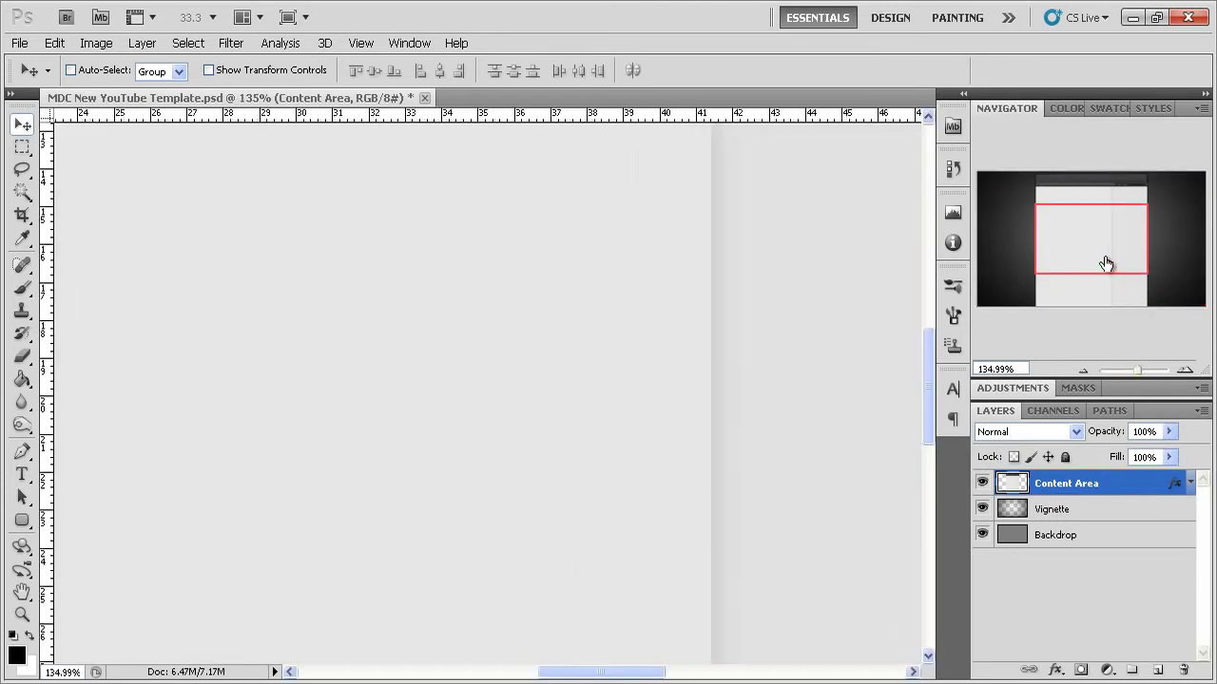
drag(1106, 263, 1084, 204)
Fit the canvas at about 45% zoom and hide the Content Area layer.
click(1080, 367)
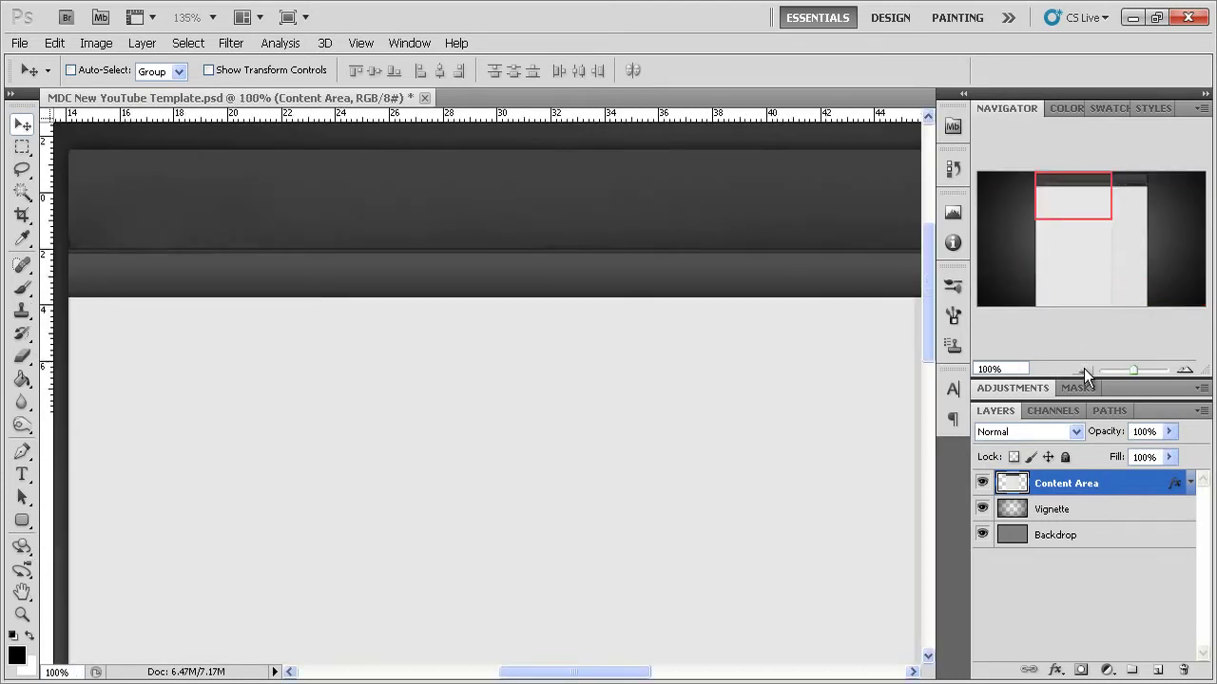
click(1081, 367)
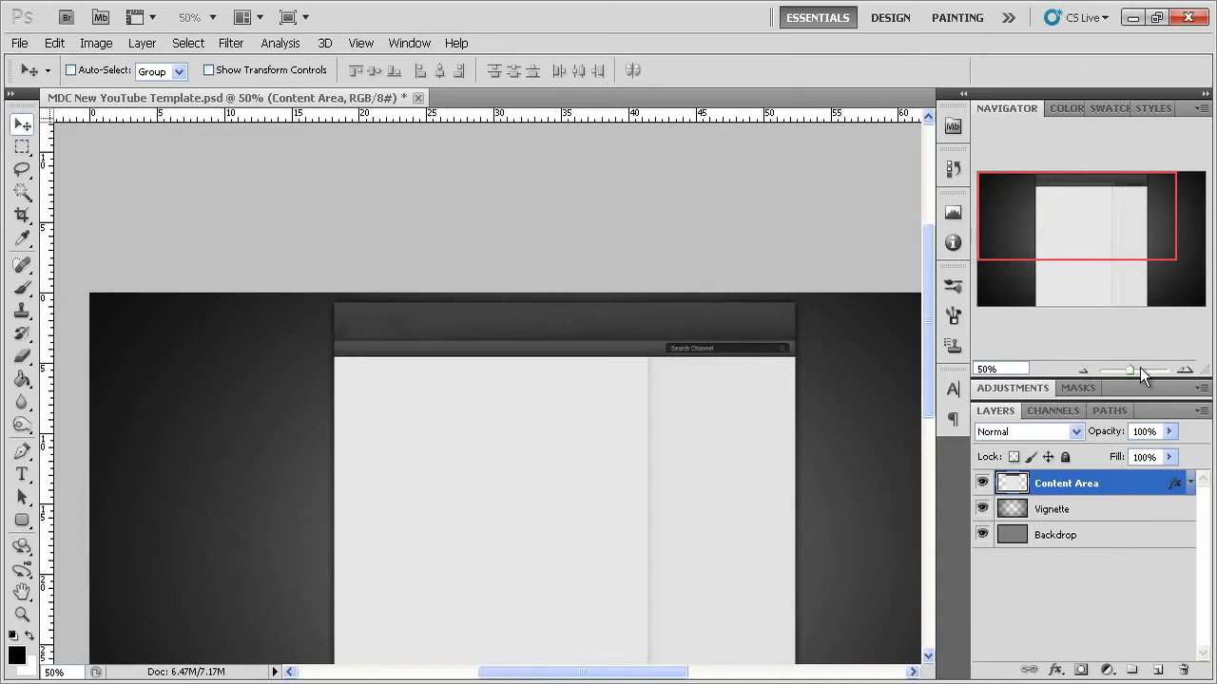
drag(1129, 368, 1127, 366)
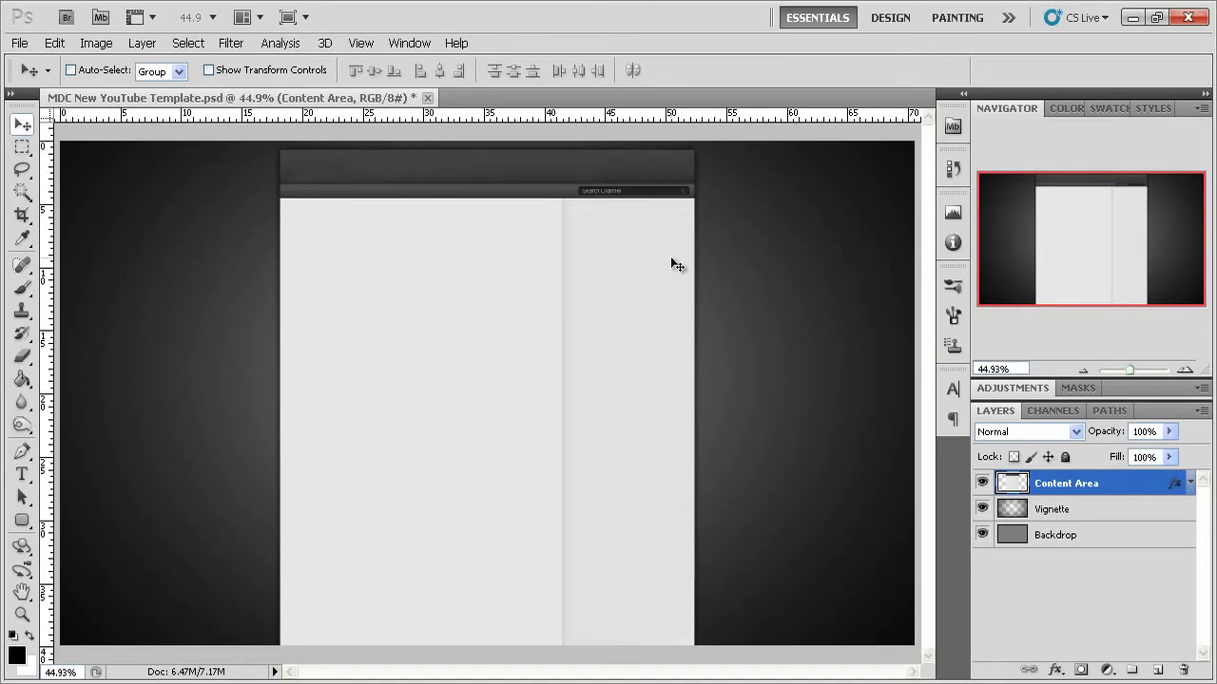
click(982, 483)
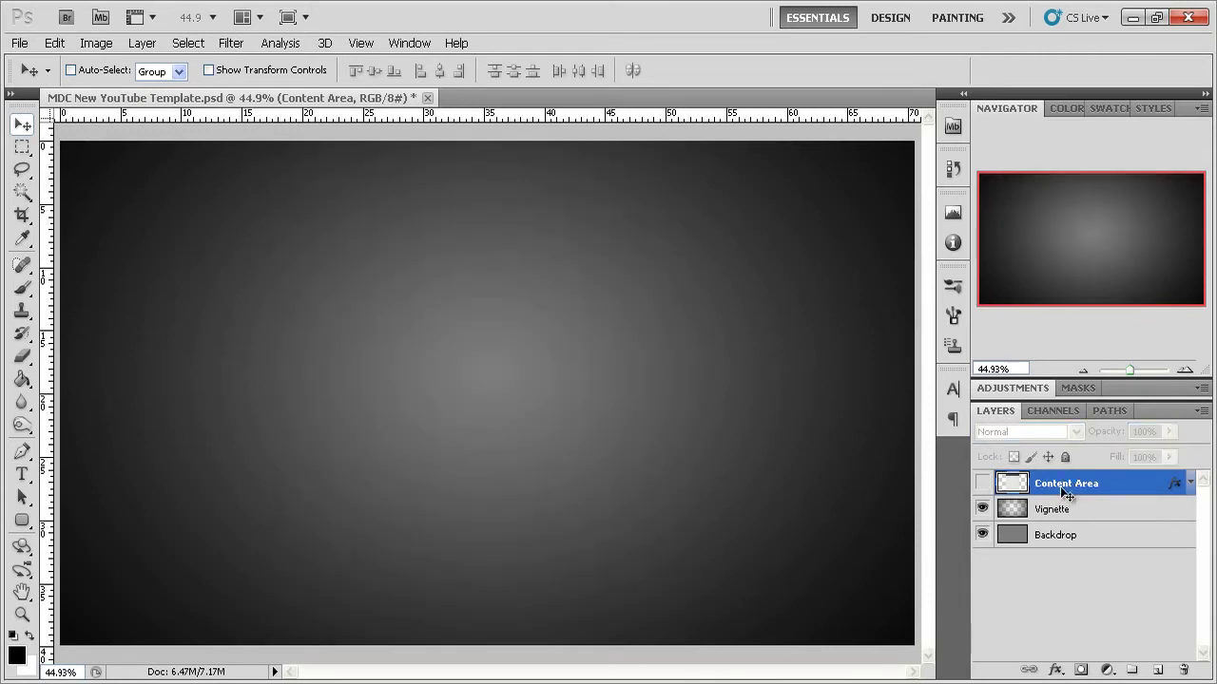
Paint a trial white brush blob on a new layer at the canvas's left.
key(b)
click(1129, 670)
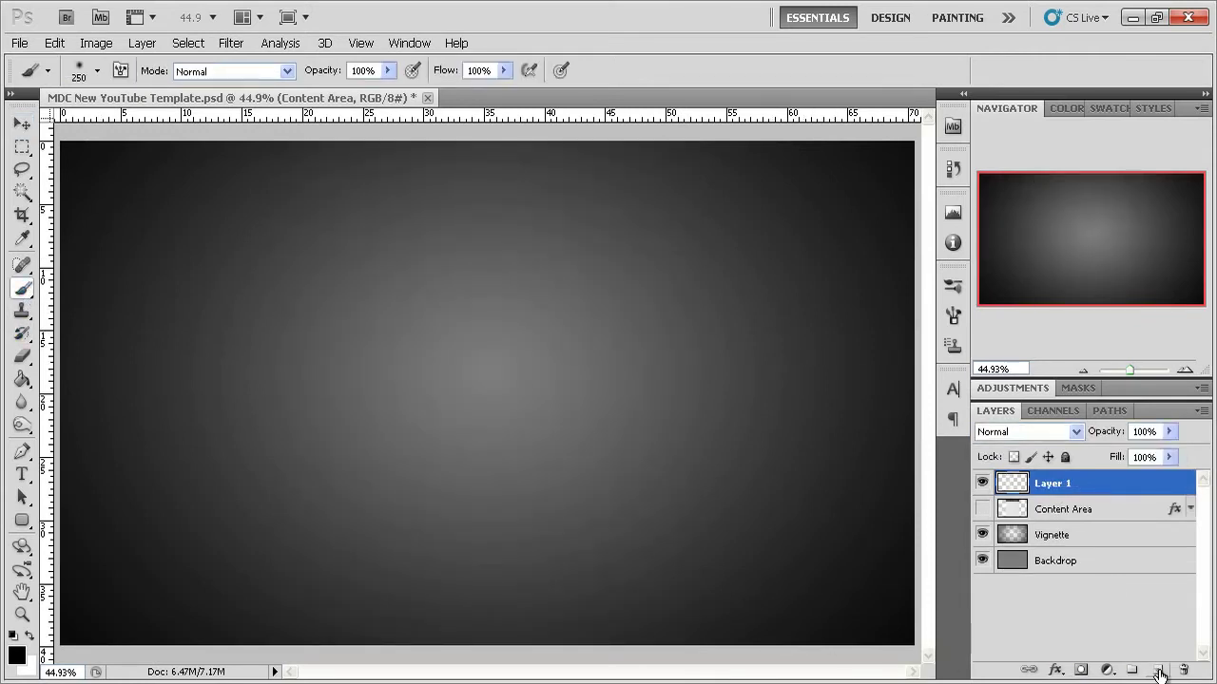
click(30, 635)
mouse_move(191, 339)
mouse_down()
mouse_move(313, 345)
mouse_move(348, 393)
mouse_up()
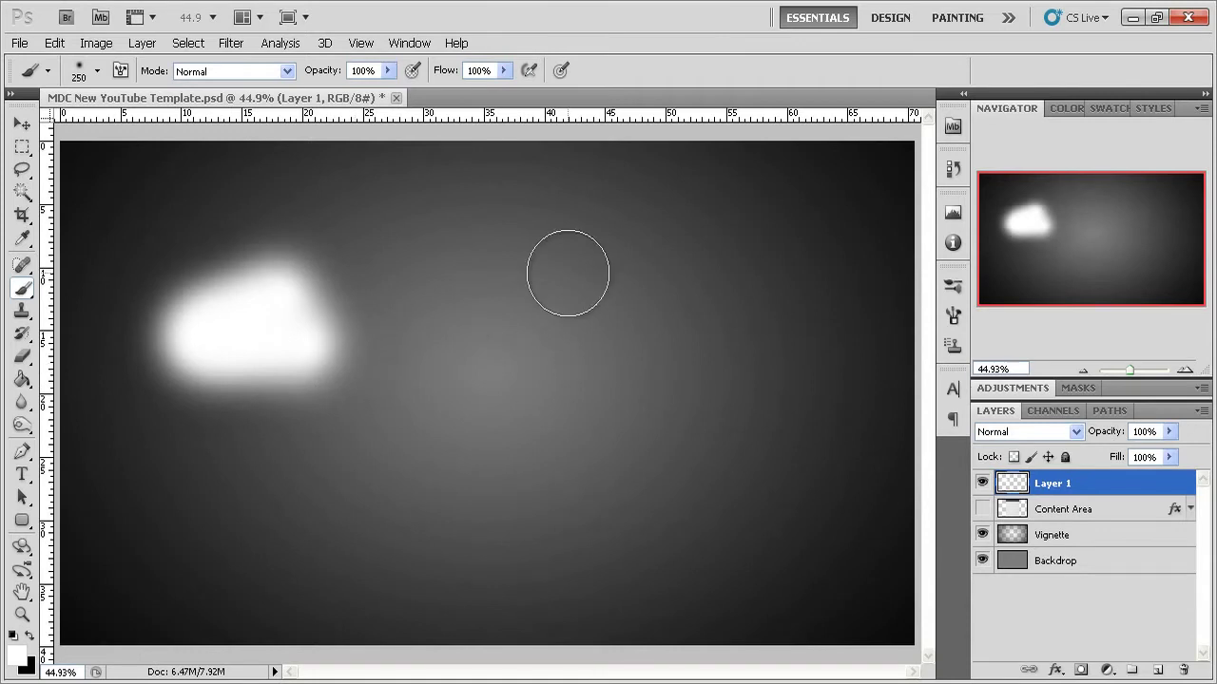
Show Content Area again, delete the blob layer, and select the Vignette layer.
click(981, 510)
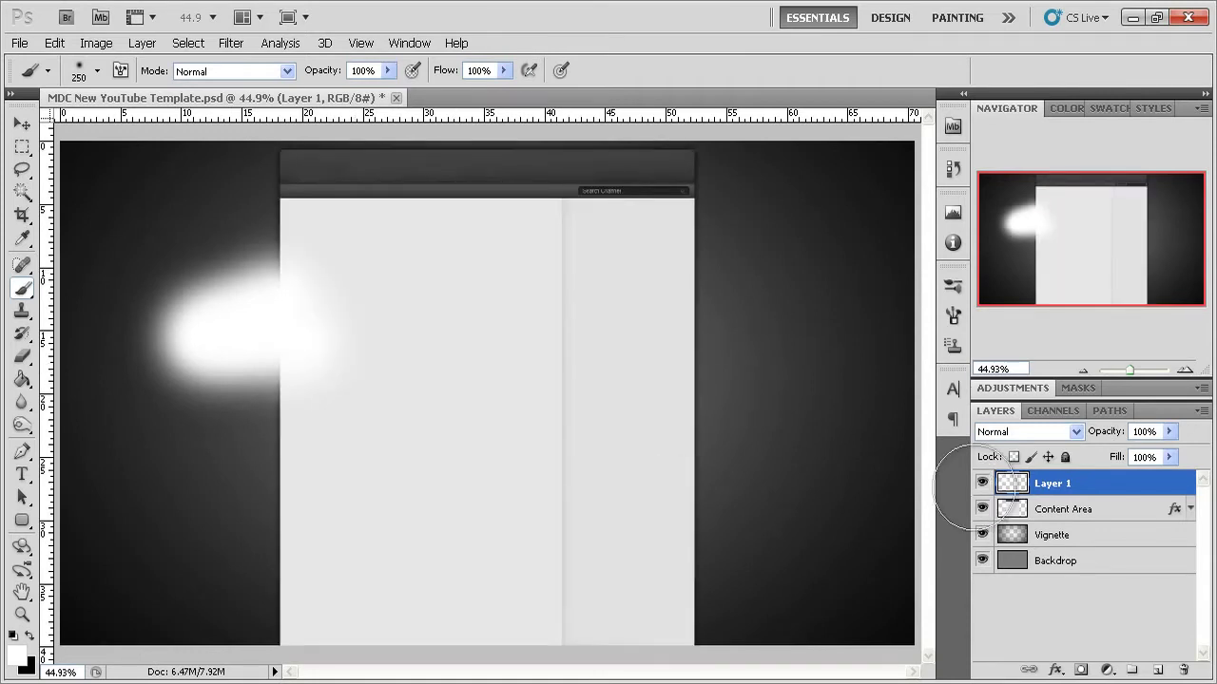
click(22, 124)
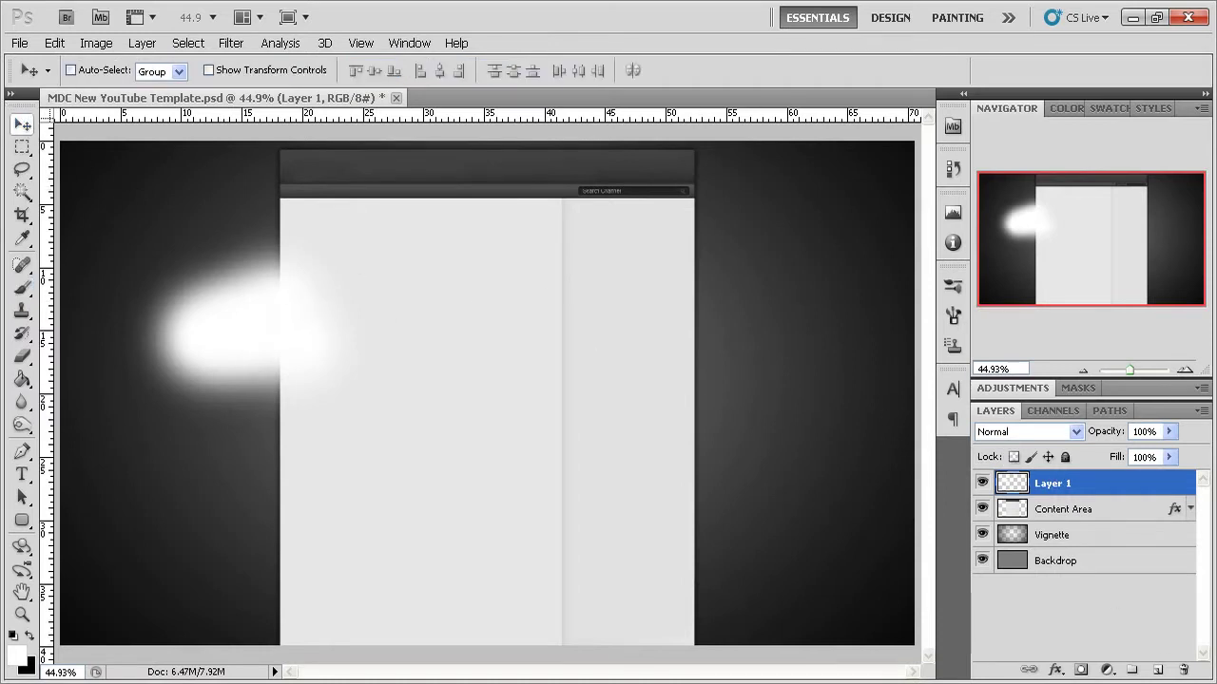
drag(1039, 483, 1184, 670)
click(1059, 511)
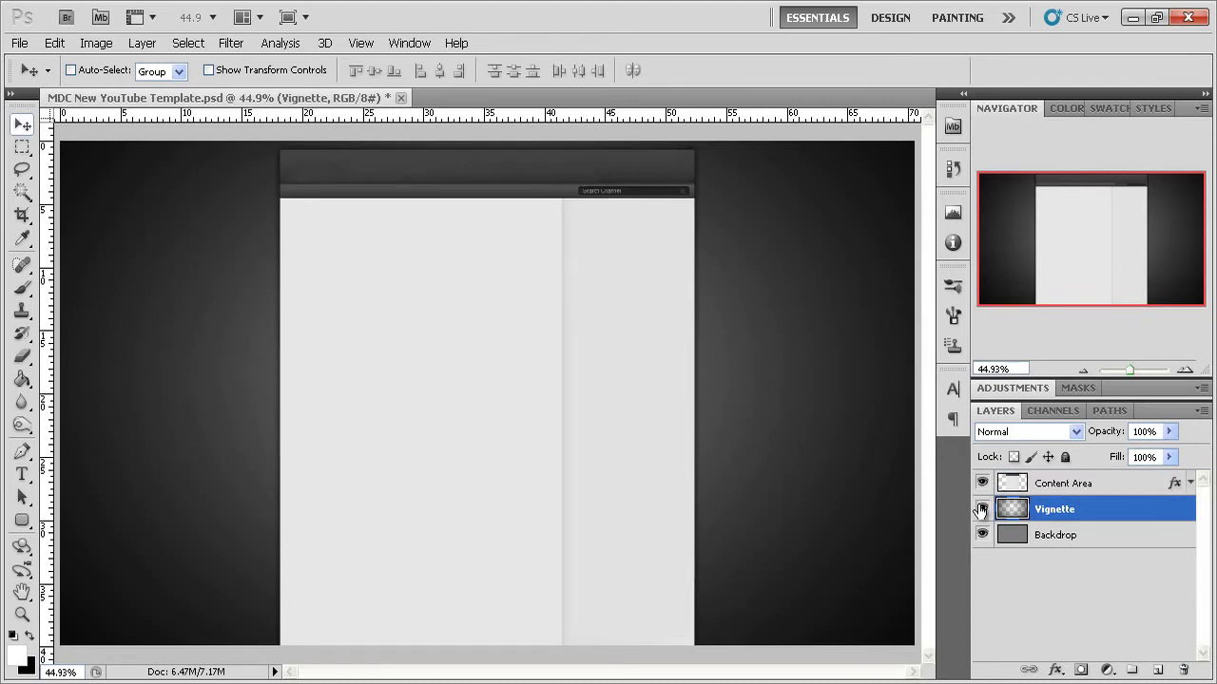
click(982, 509)
click(982, 509)
click(981, 510)
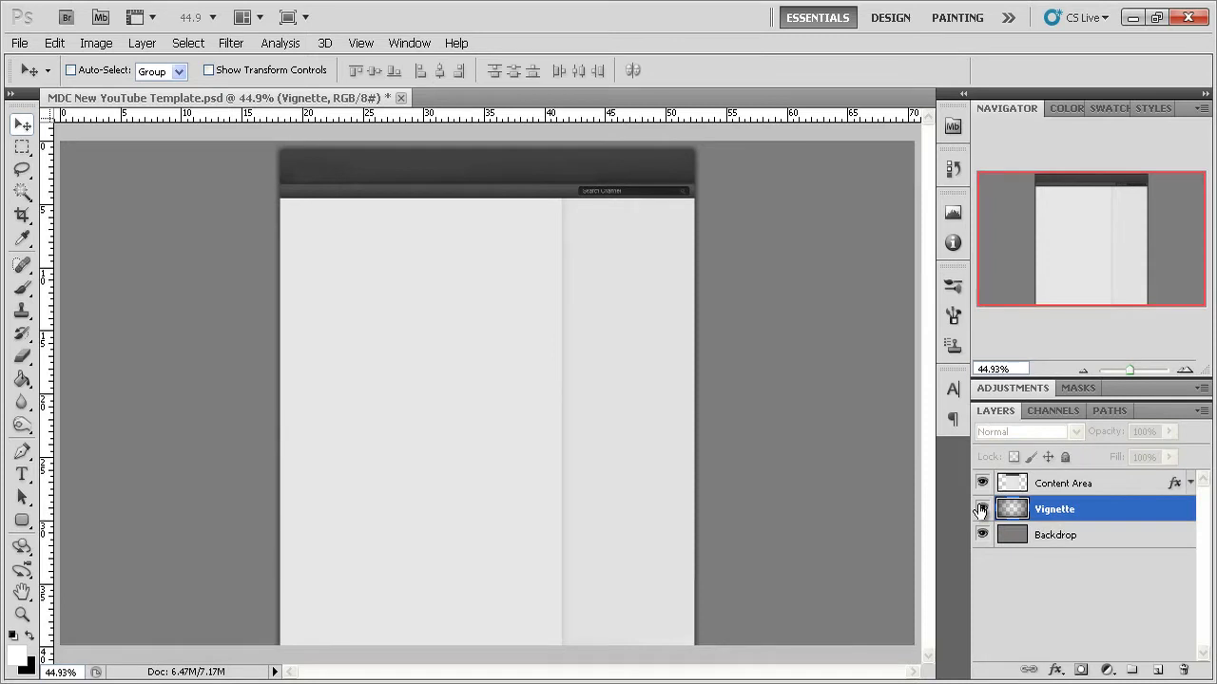
click(982, 509)
click(1046, 537)
click(983, 535)
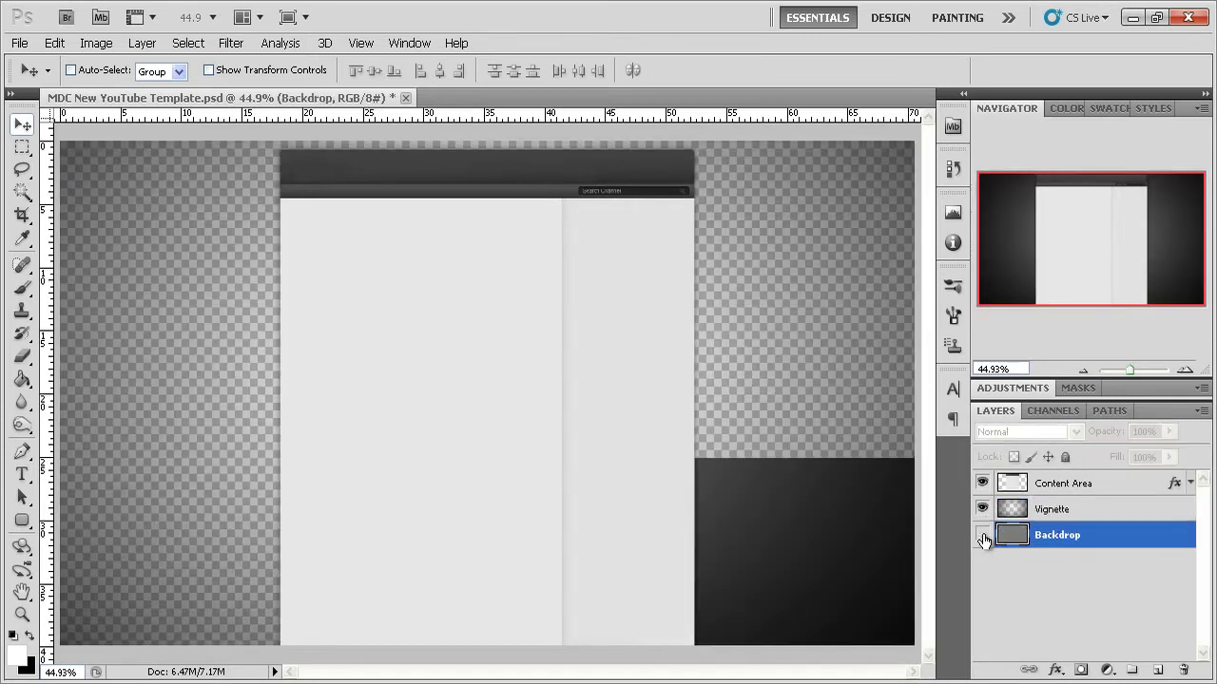
click(982, 509)
click(983, 535)
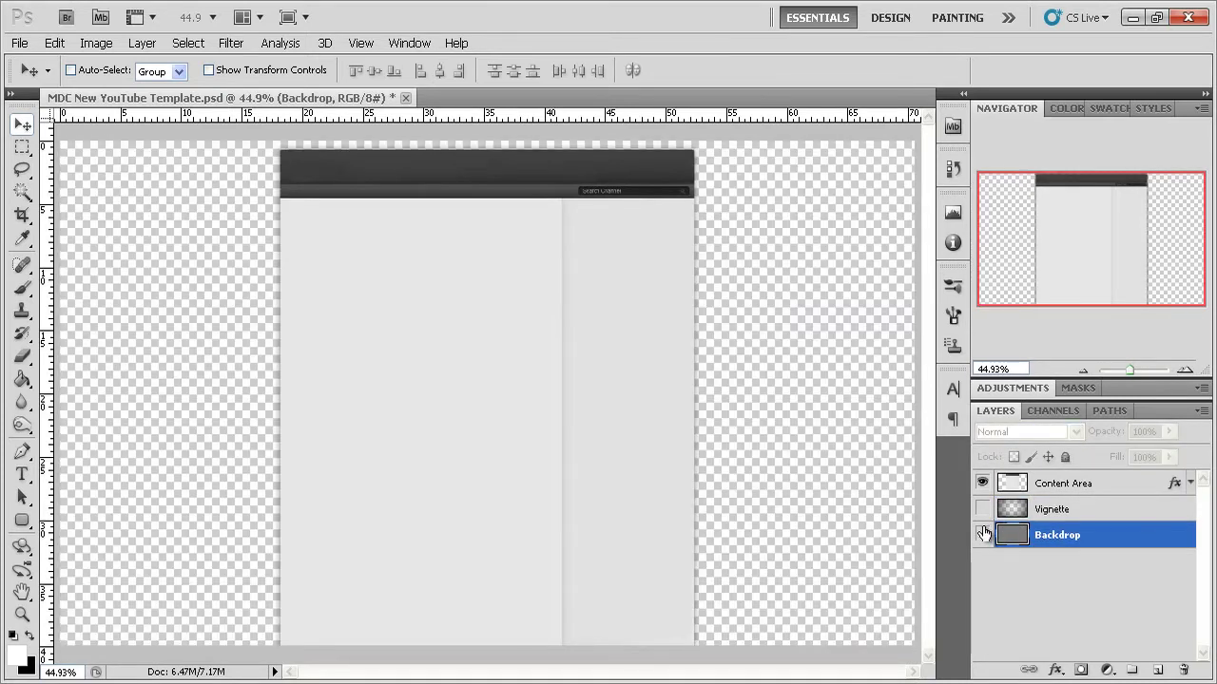
click(982, 510)
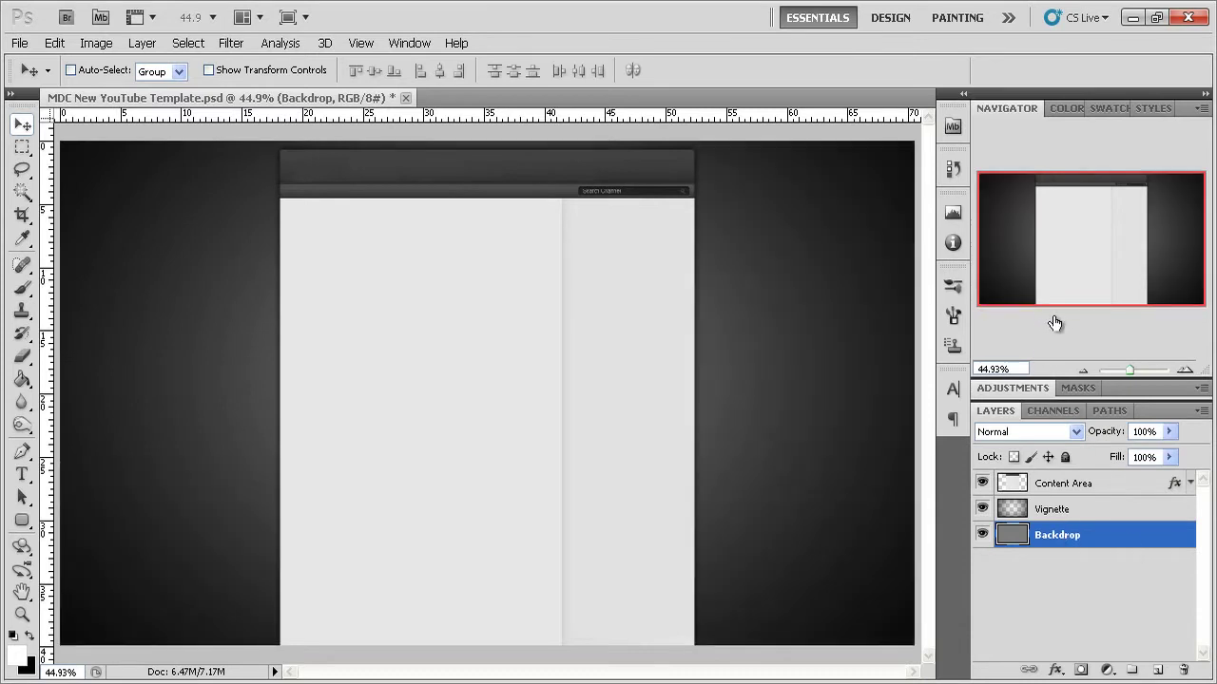
click(1082, 371)
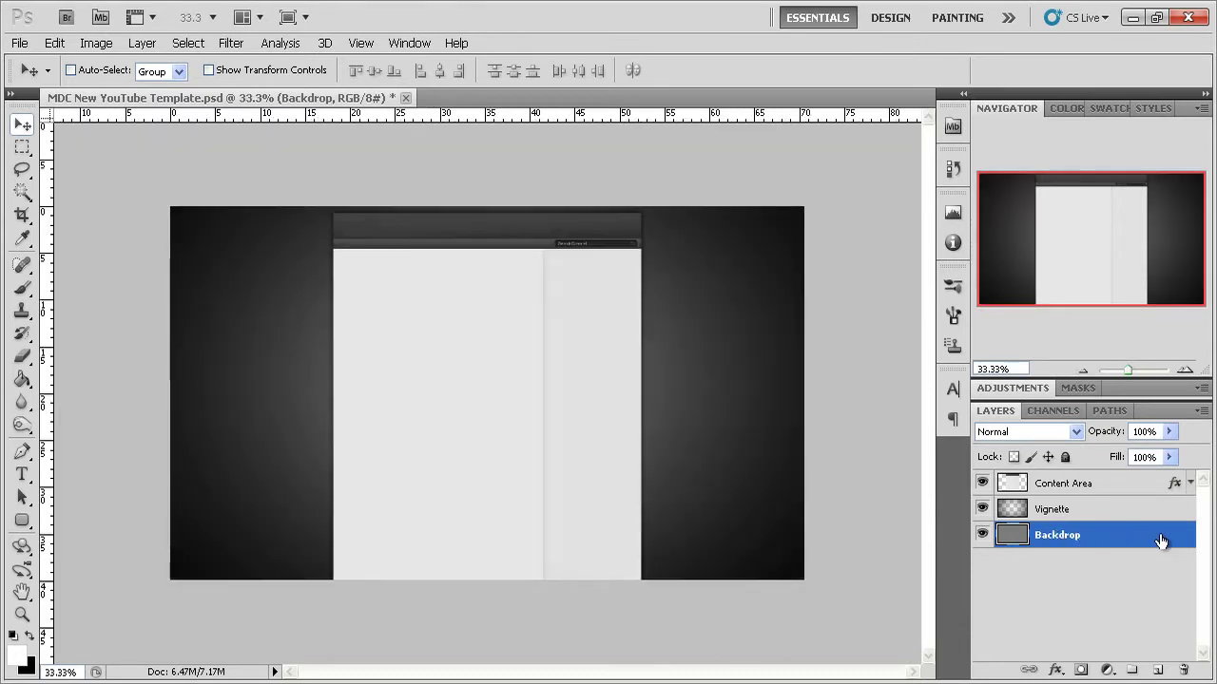
Open the Backdrop layer style and add a Color Overlay effect.
double_click(1158, 537)
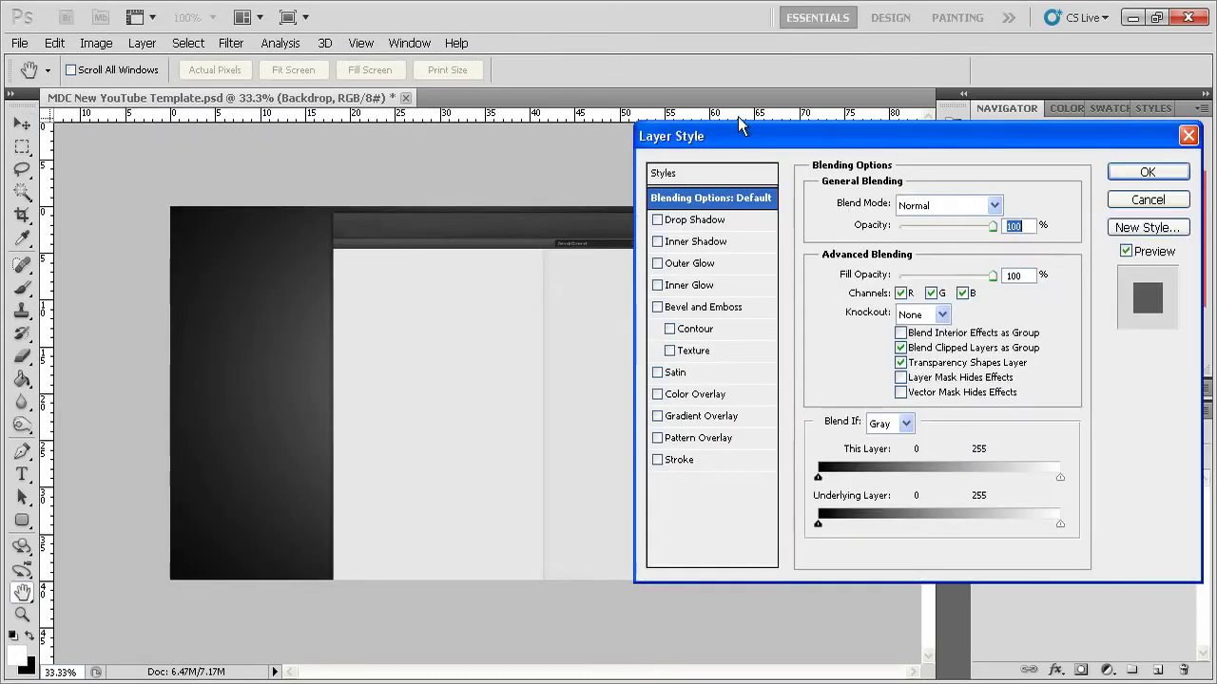
drag(767, 139, 740, 139)
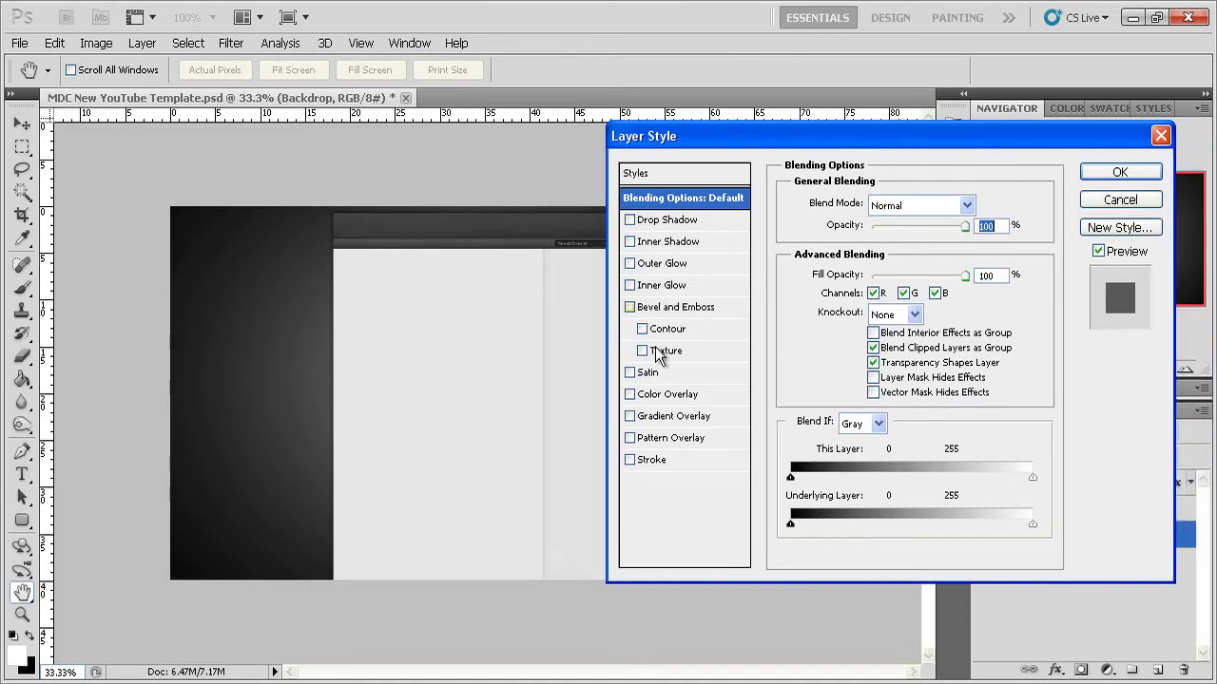
click(629, 393)
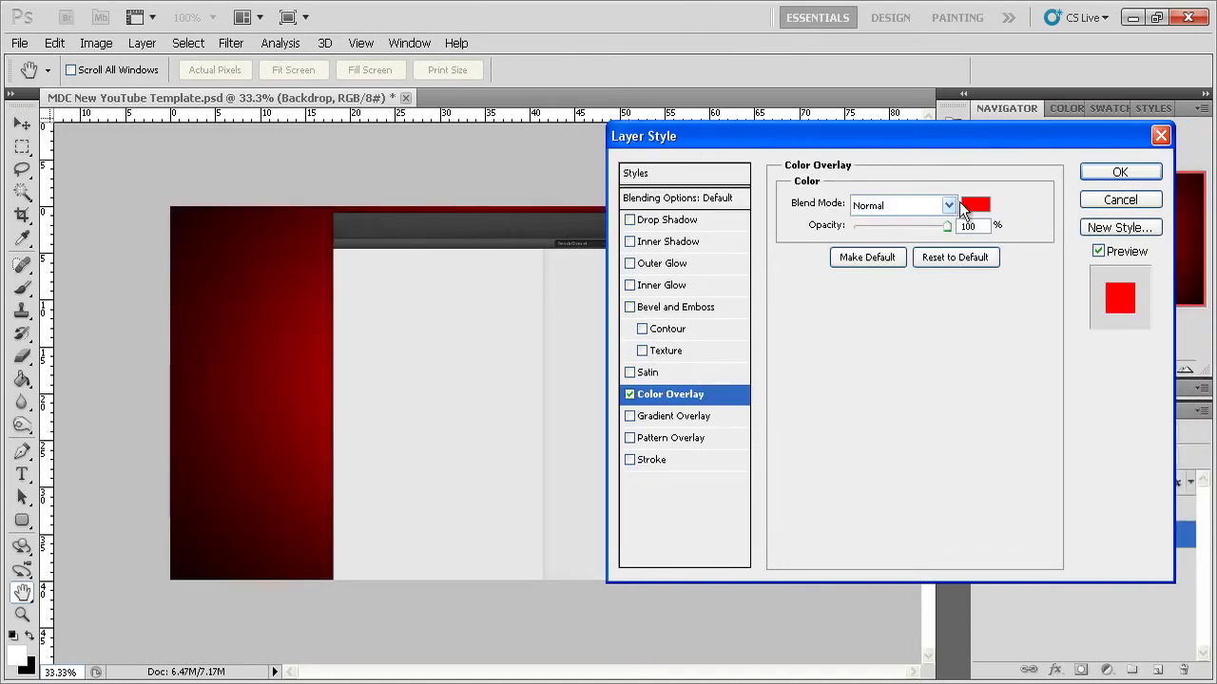
click(974, 204)
Pick bright blue 009cff as the overlay colour.
click(703, 330)
drag(700, 401, 703, 376)
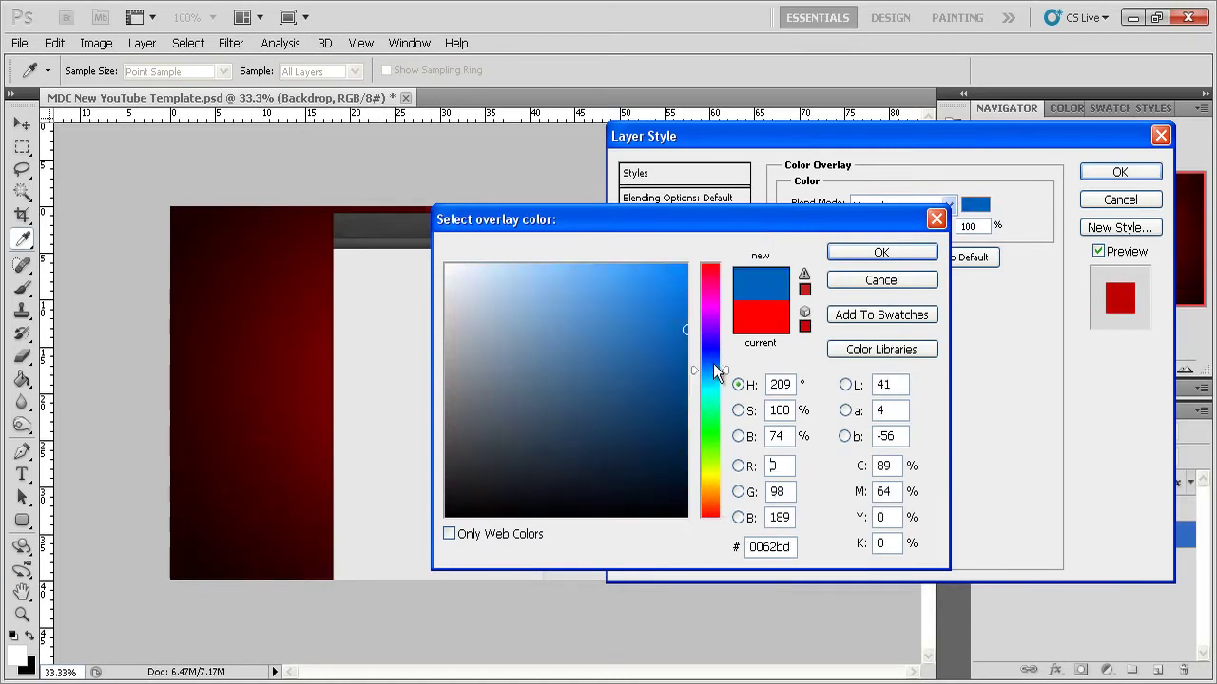
drag(677, 282, 684, 268)
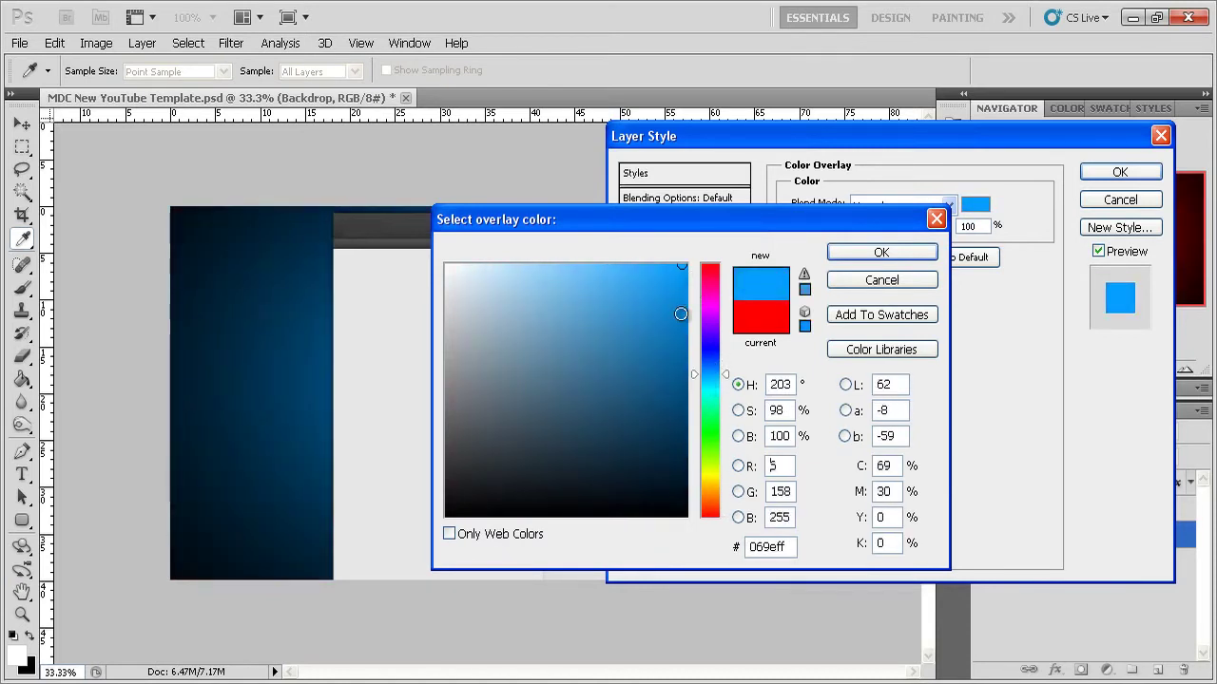
click(715, 366)
drag(718, 367, 718, 374)
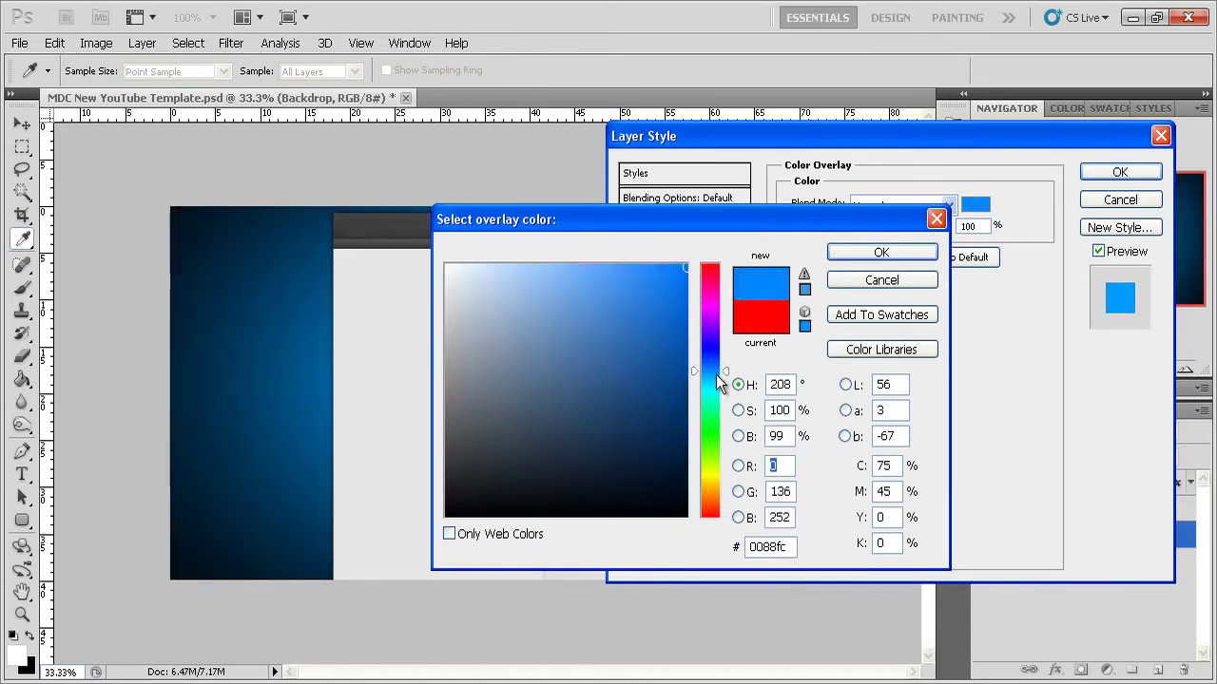
drag(679, 279, 699, 270)
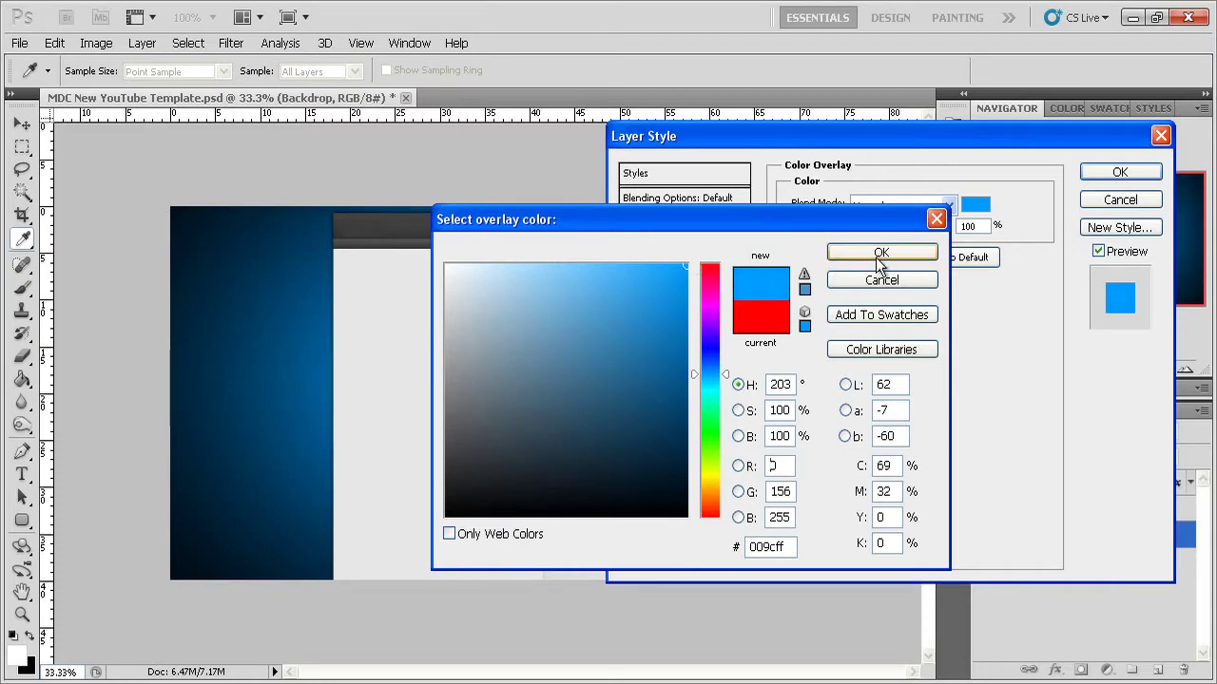
drag(782, 546, 722, 546)
click(874, 254)
Apply the blue overlay and reselect the Backdrop layer.
click(1119, 172)
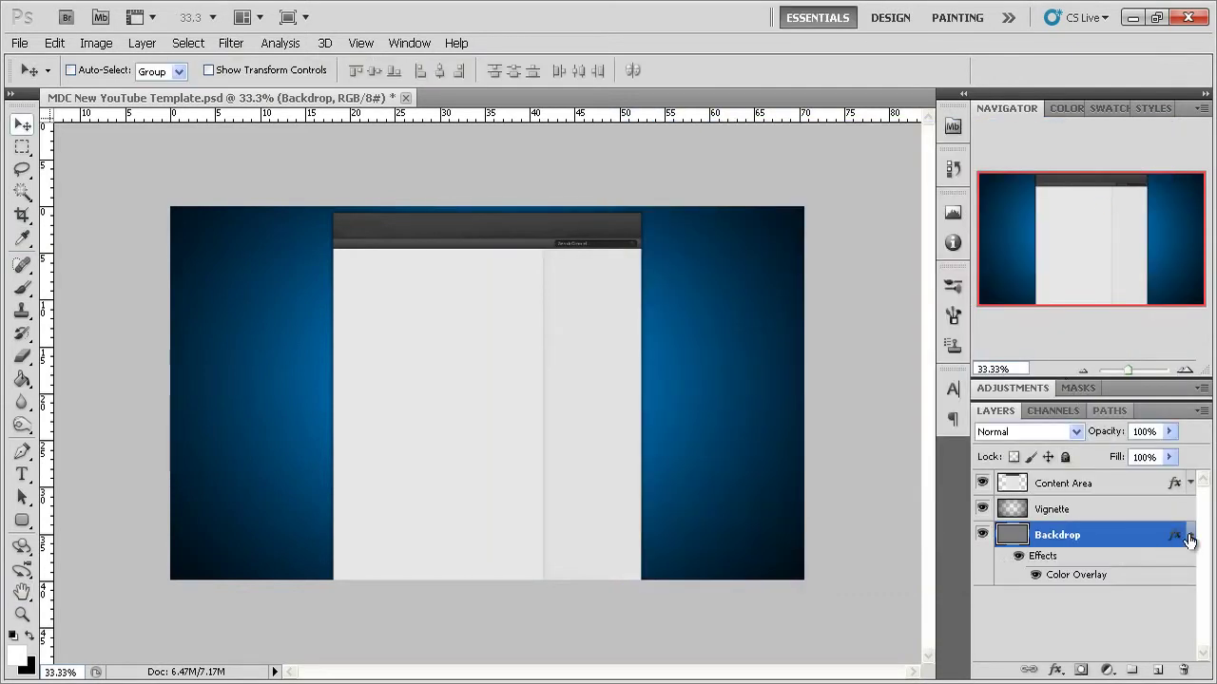
click(1117, 513)
click(1188, 539)
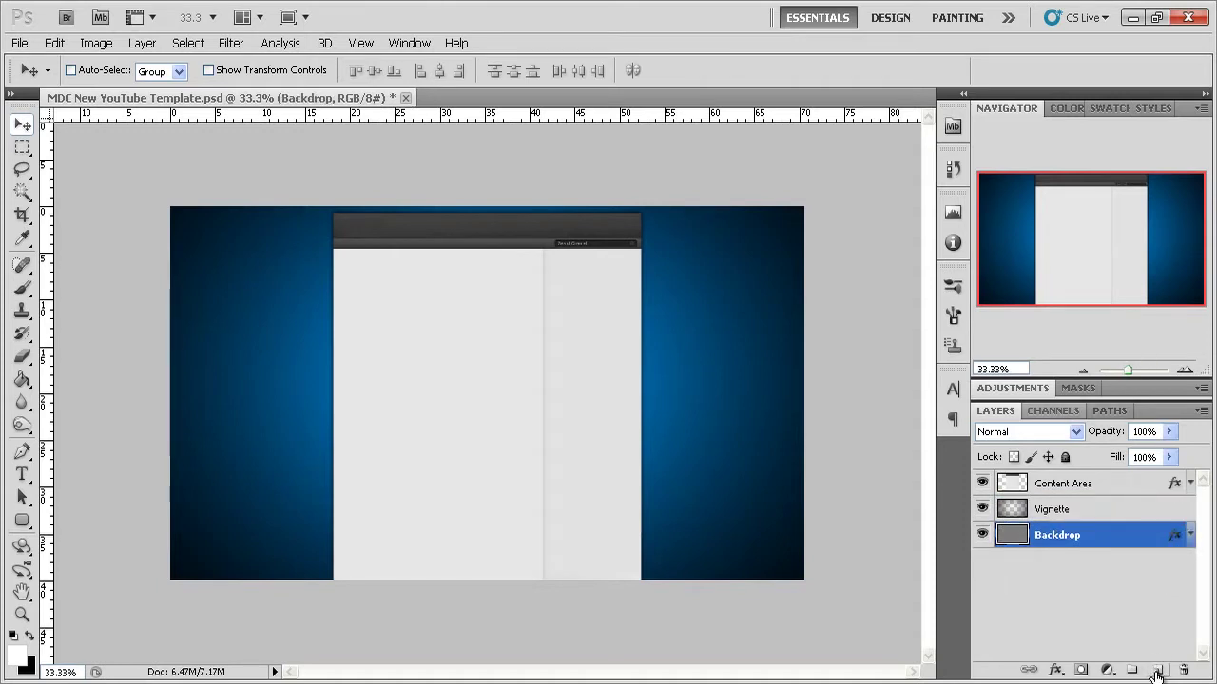
Add a new layer above Vignette and choose the Paint Bucket tool.
click(1089, 514)
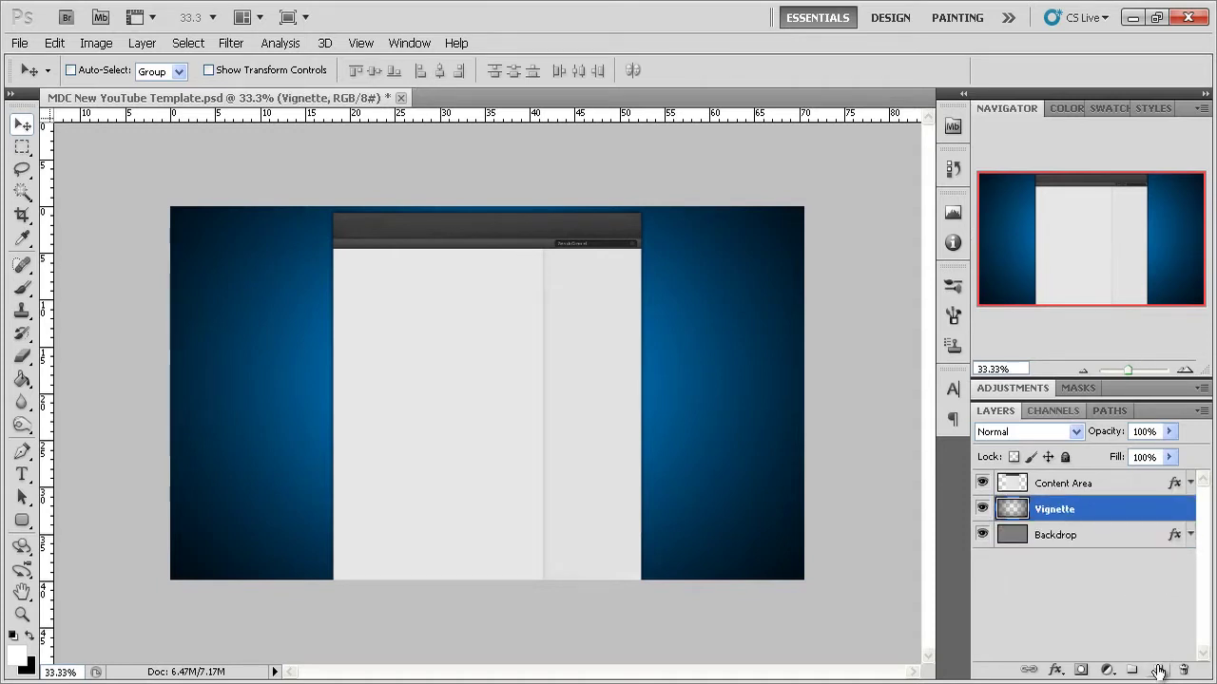
click(1157, 671)
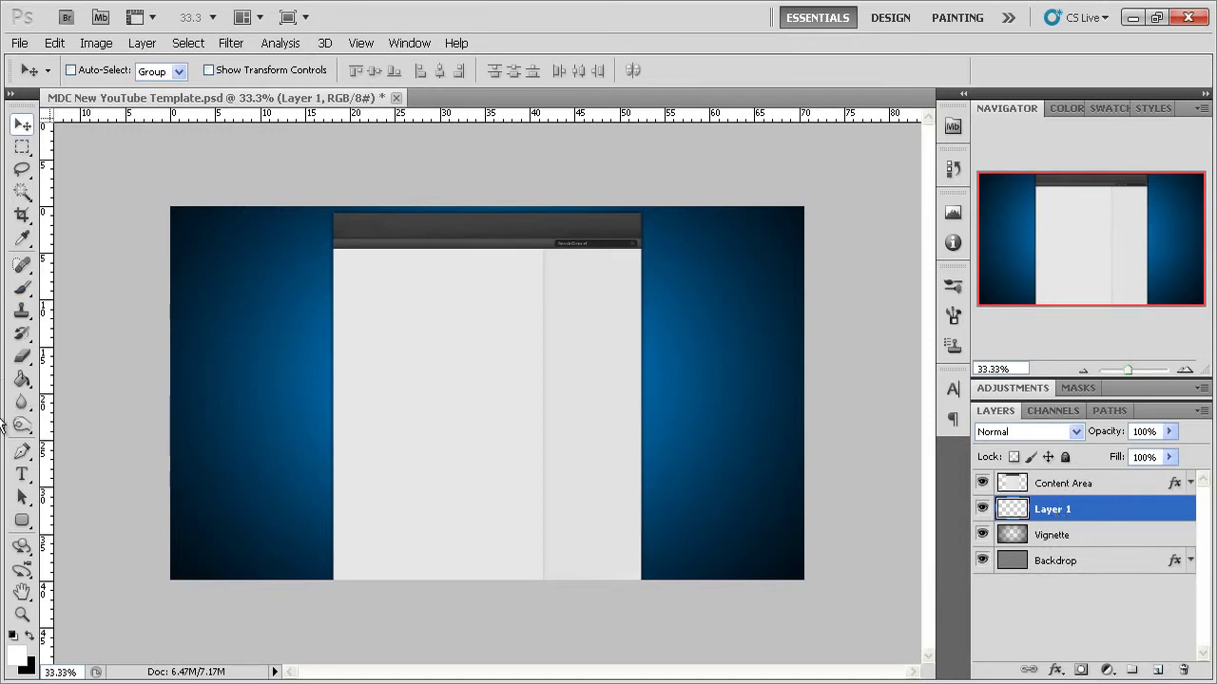
click(22, 378)
right_click(27, 388)
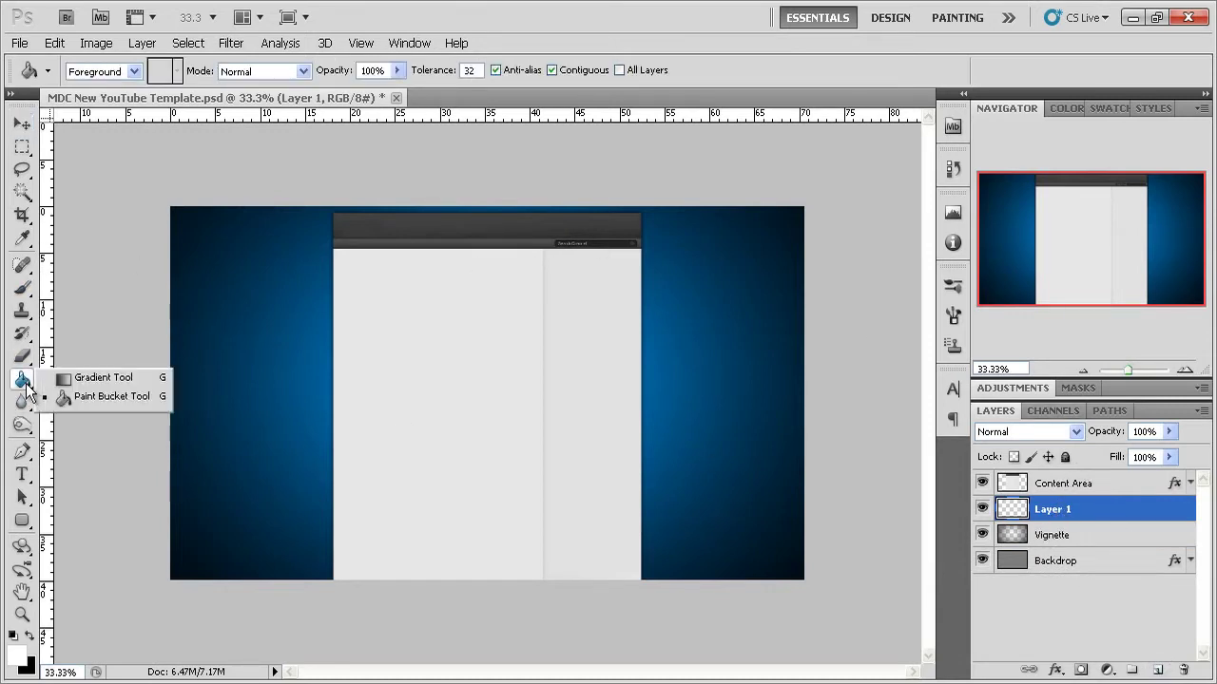
click(105, 399)
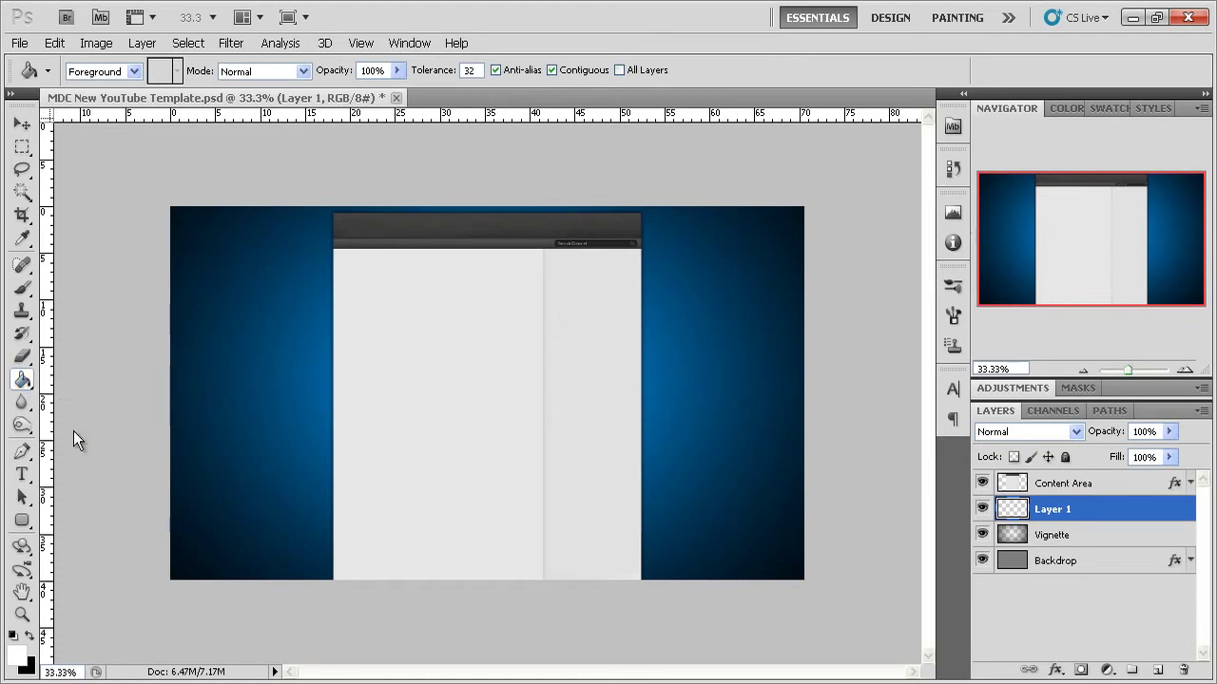
Fill Layer 1's side areas black, then make white the foreground colour.
click(29, 636)
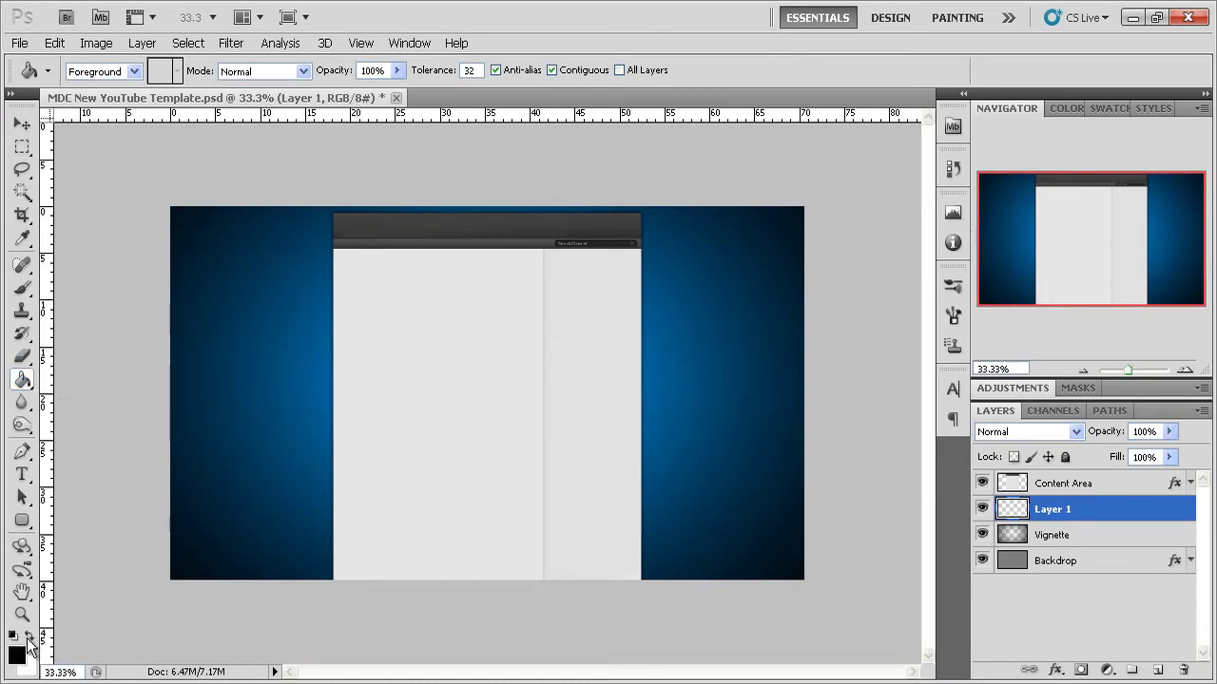
click(265, 393)
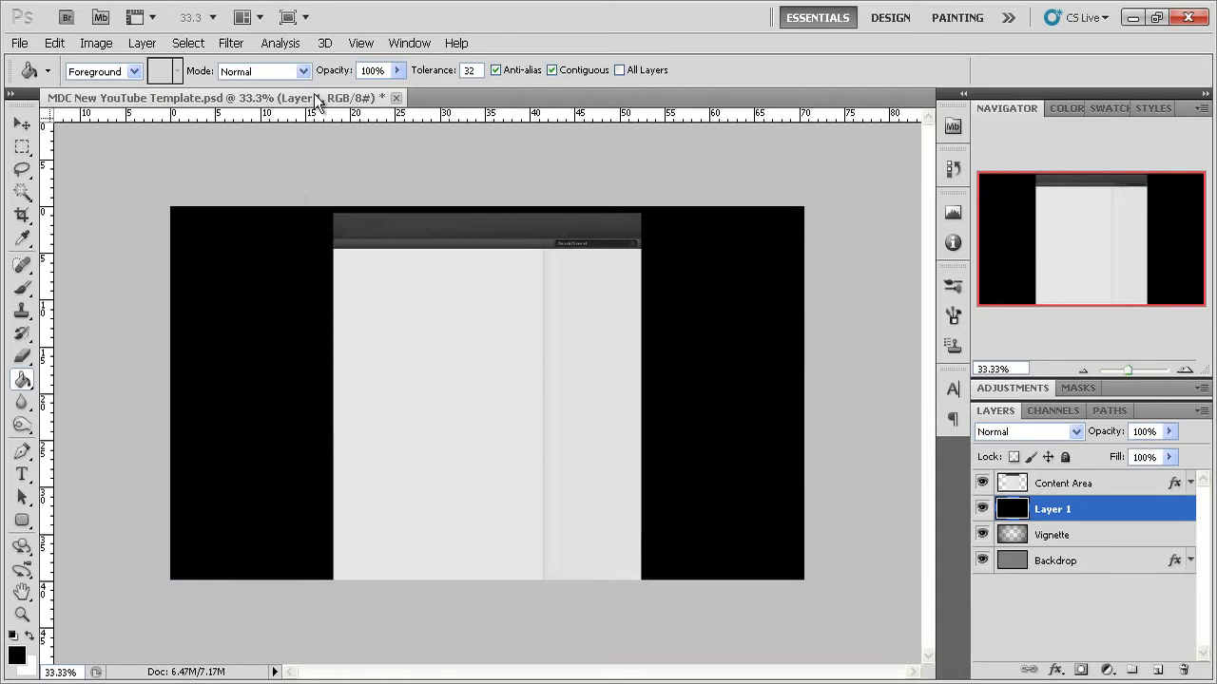
click(29, 636)
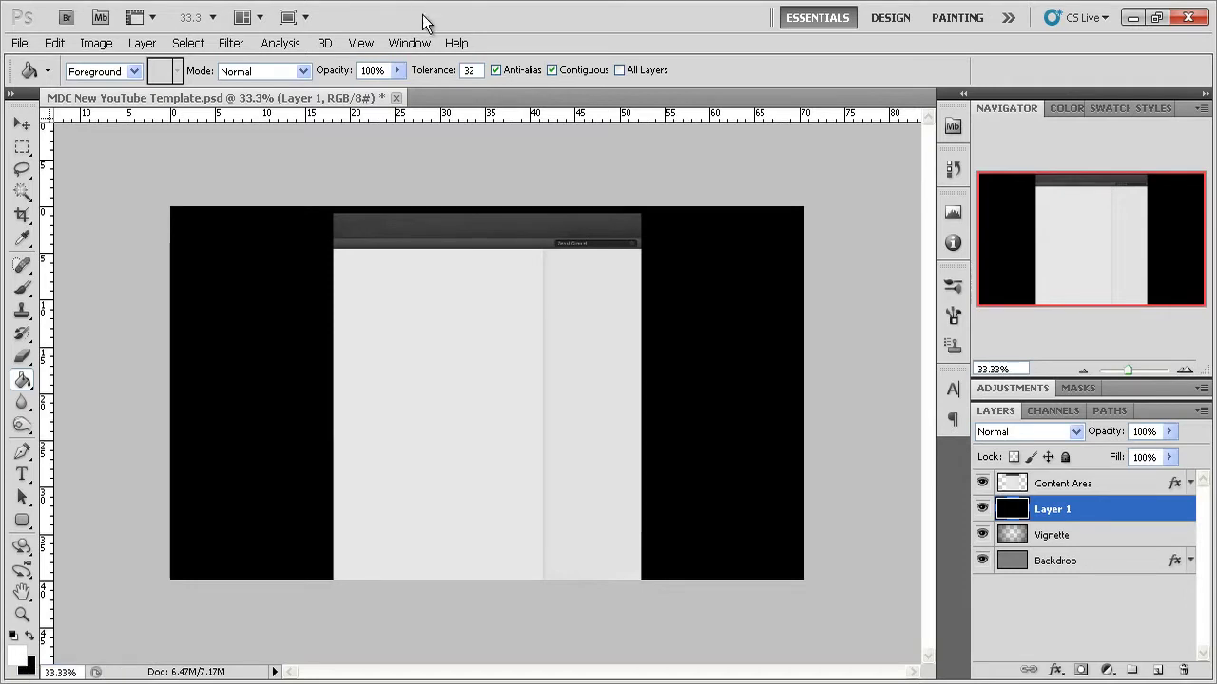
Render Filter > Clouds on Layer 1 and reapply it with Ctrl+F for new patterns.
click(225, 47)
mouse_move(285, 292)
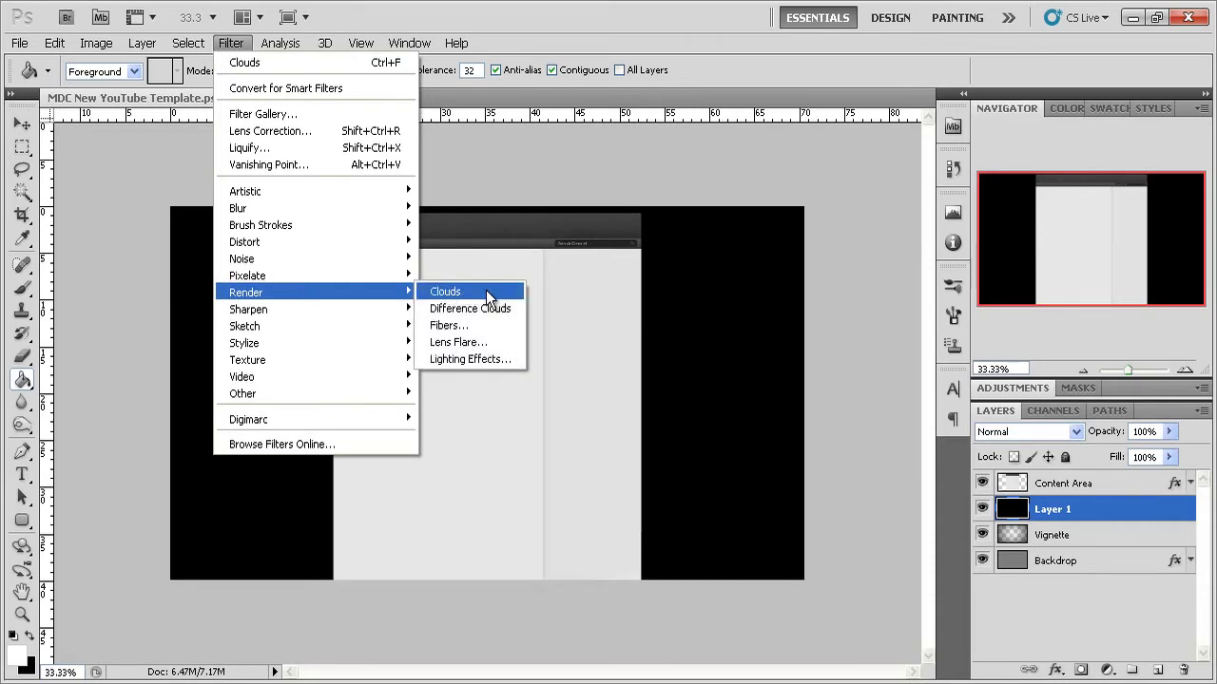
click(486, 290)
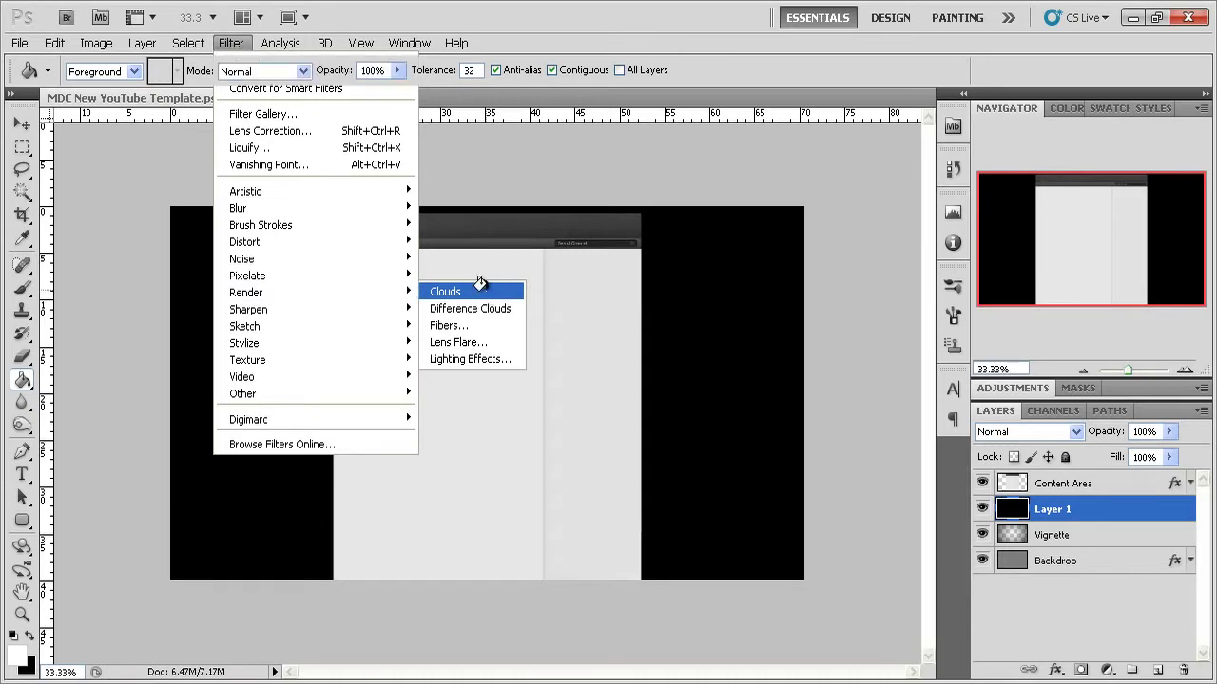
click(22, 124)
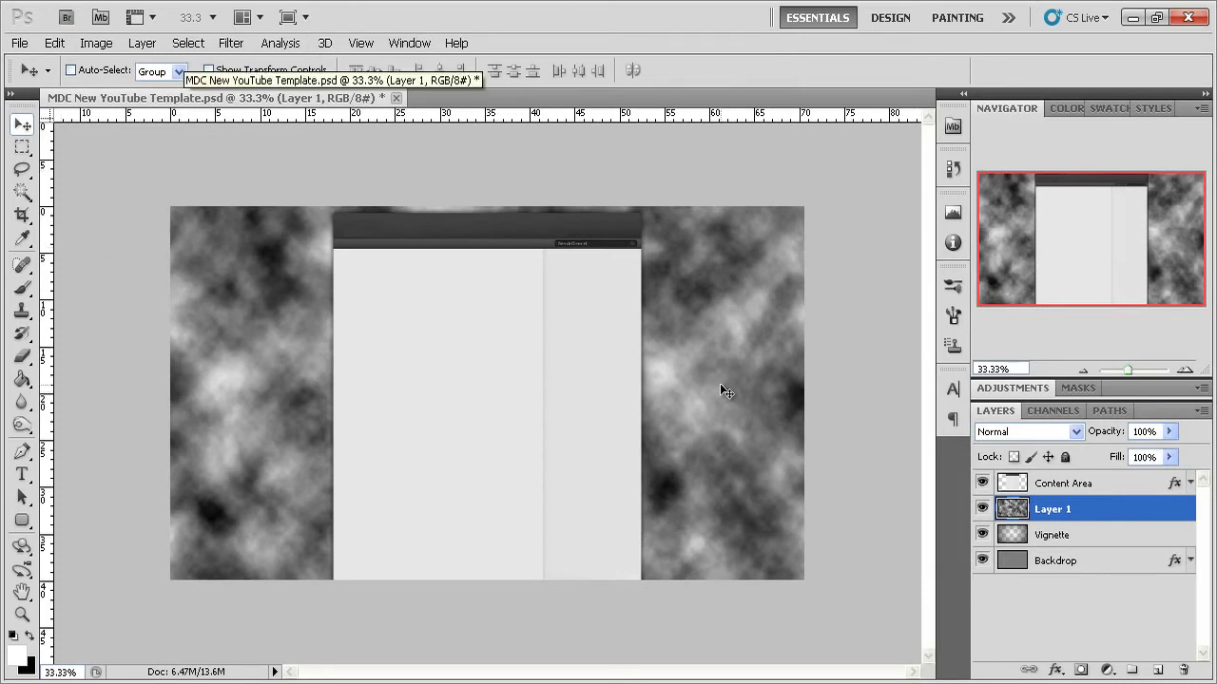
key(ctrl+f)
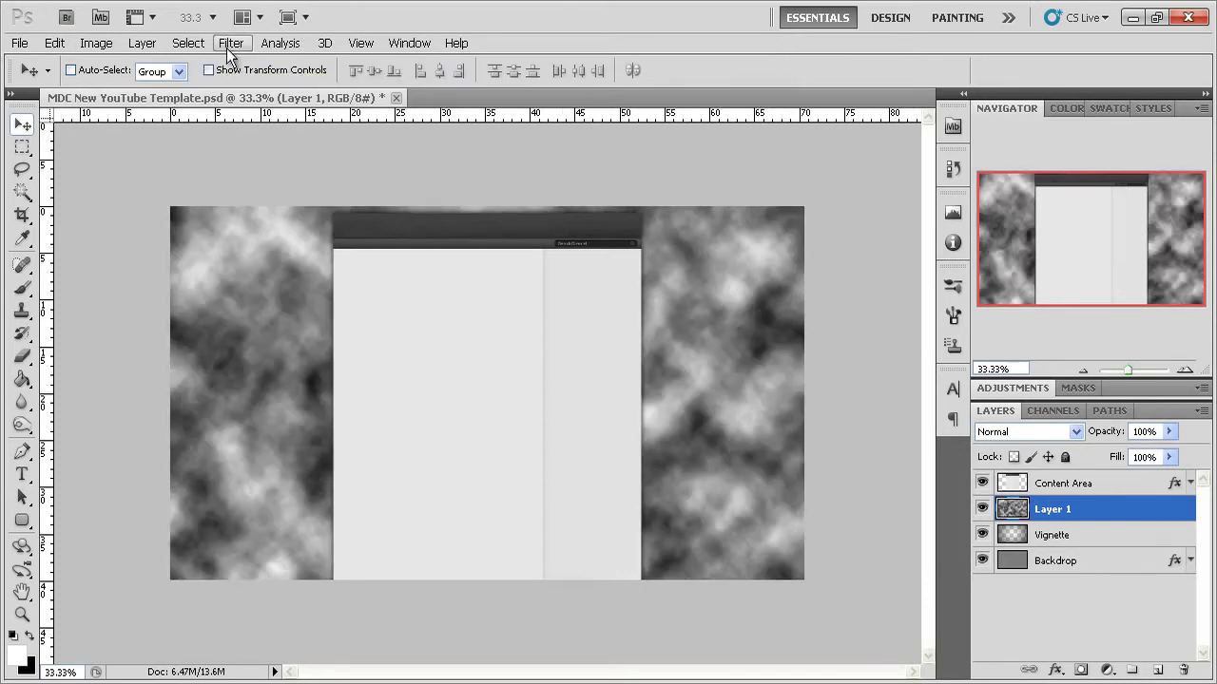
click(231, 45)
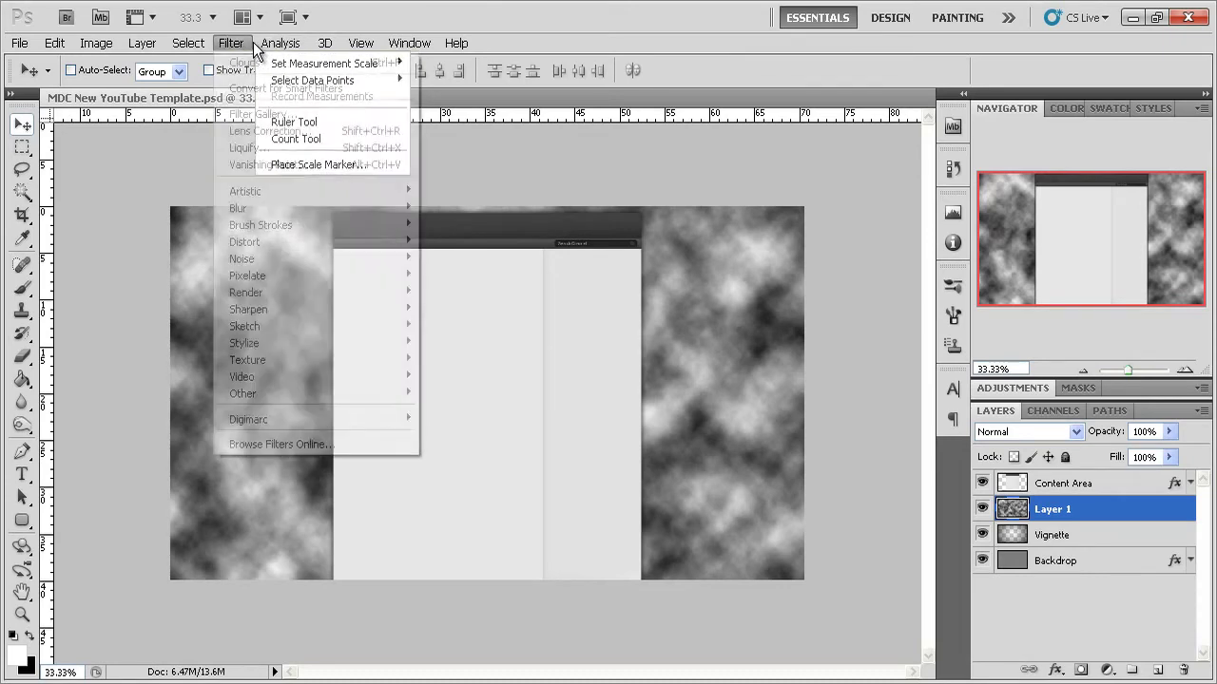
click(239, 39)
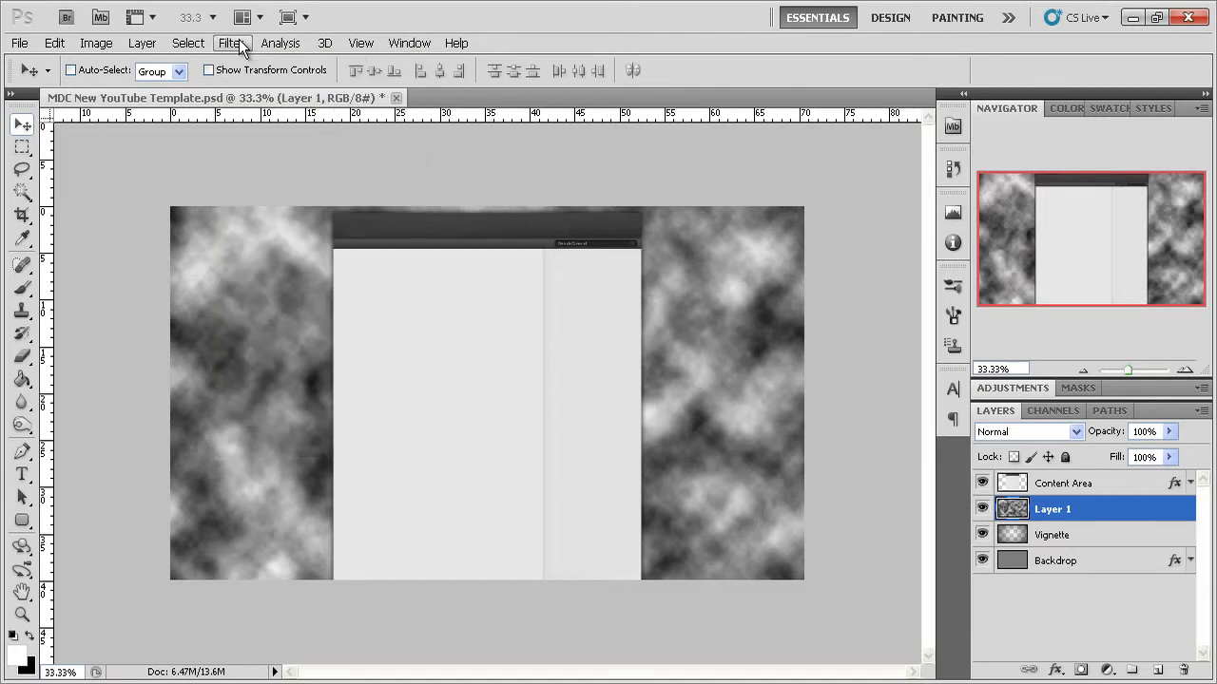
key(ctrl+f)
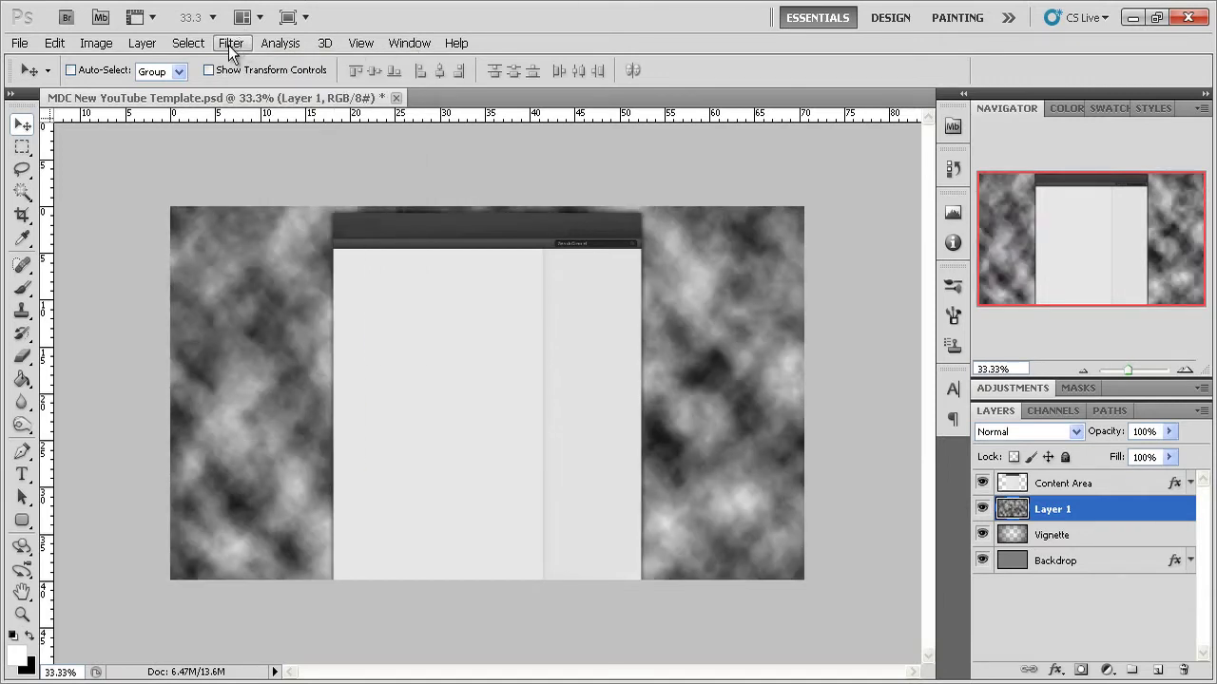
Set Layer 1 to Overlay blend mode at 20% opacity.
click(997, 431)
click(989, 249)
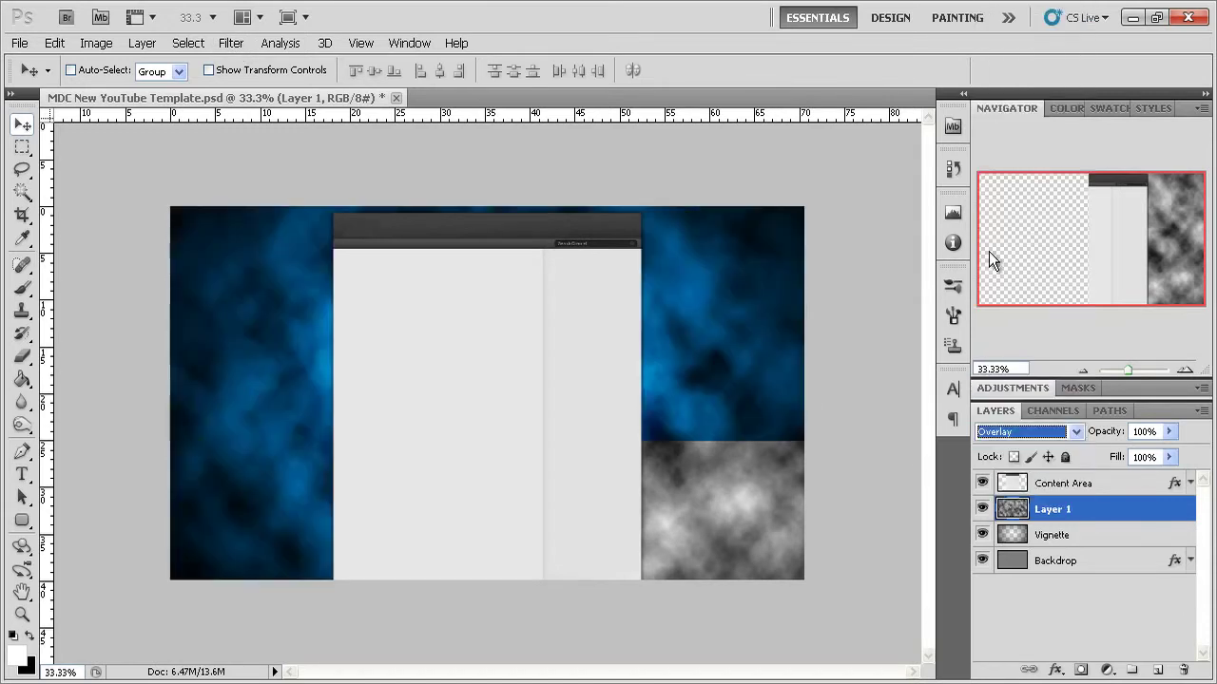
click(1144, 431)
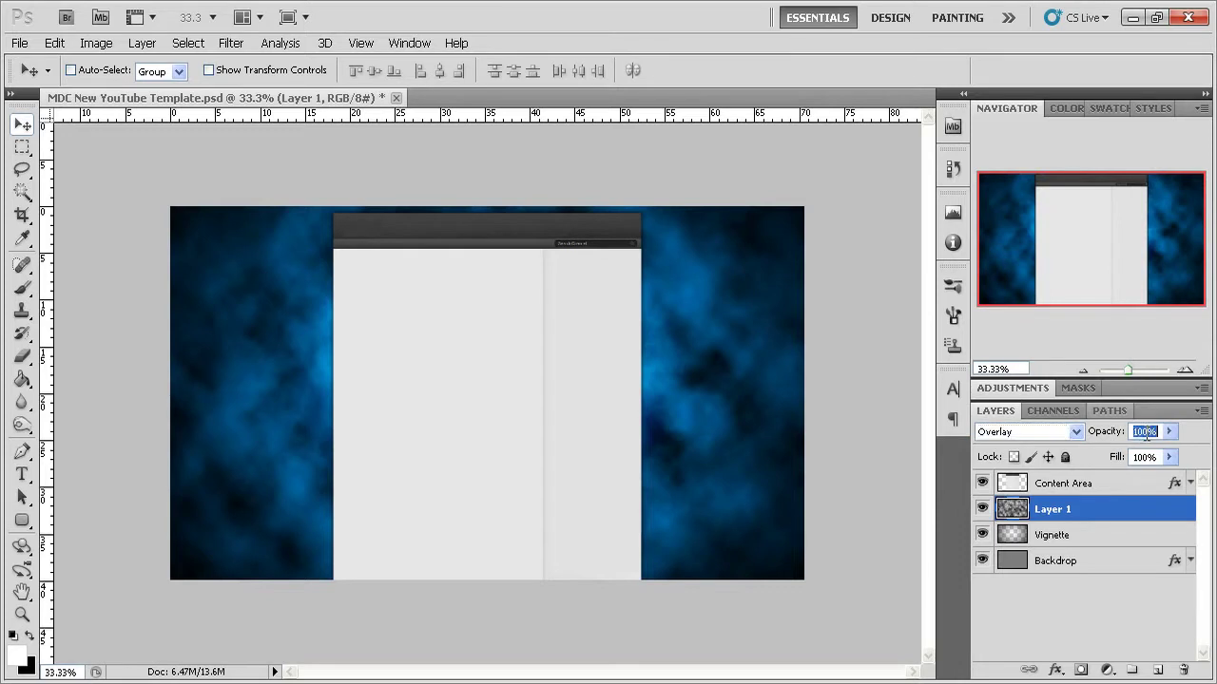
text(20)
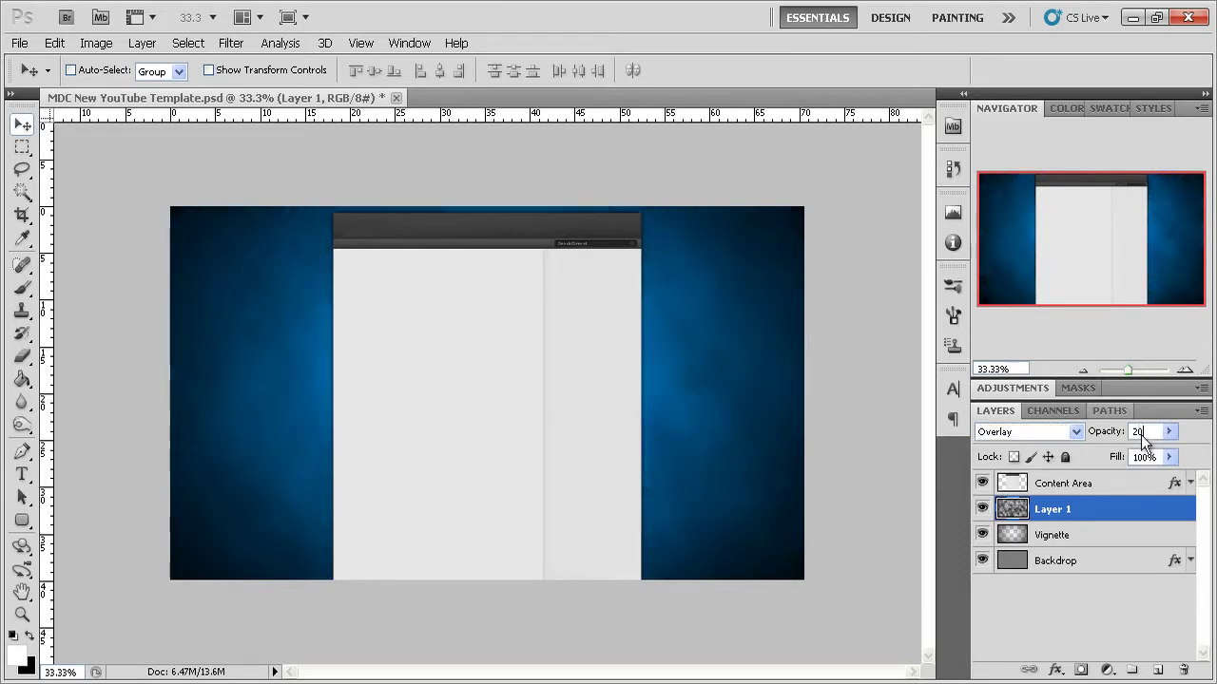
key(Return)
Select Layer 1 down through the Backdrop layer.
click(1054, 608)
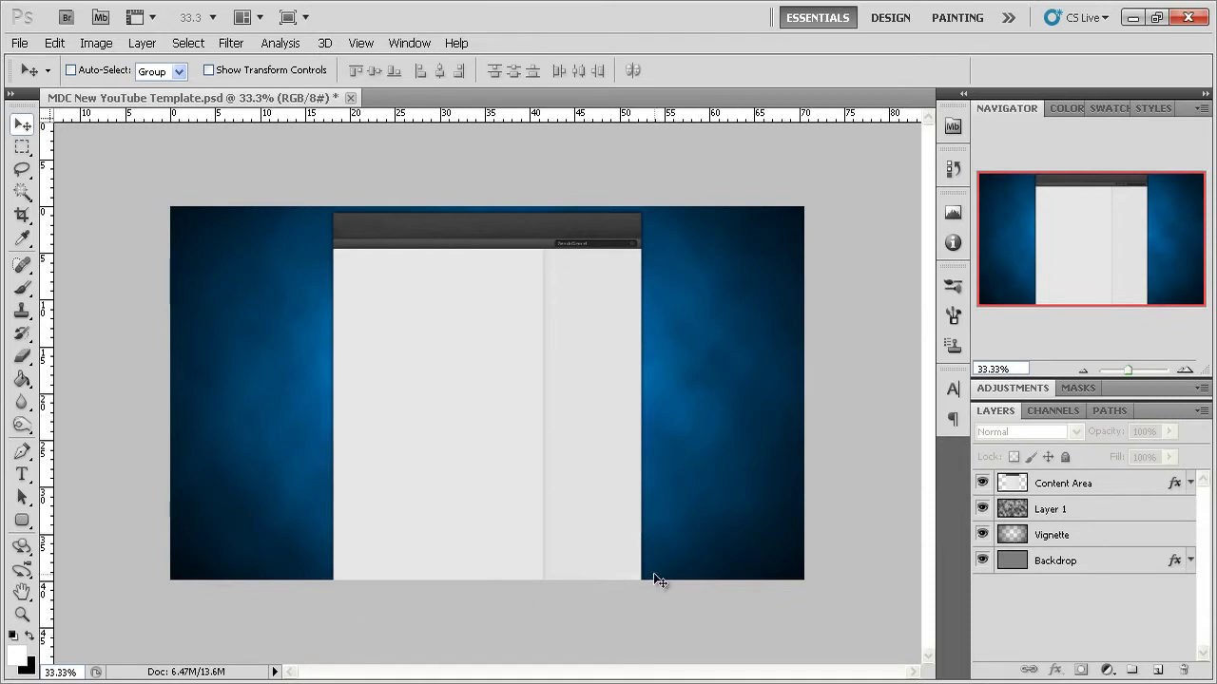
click(1050, 511)
shift+click(1041, 563)
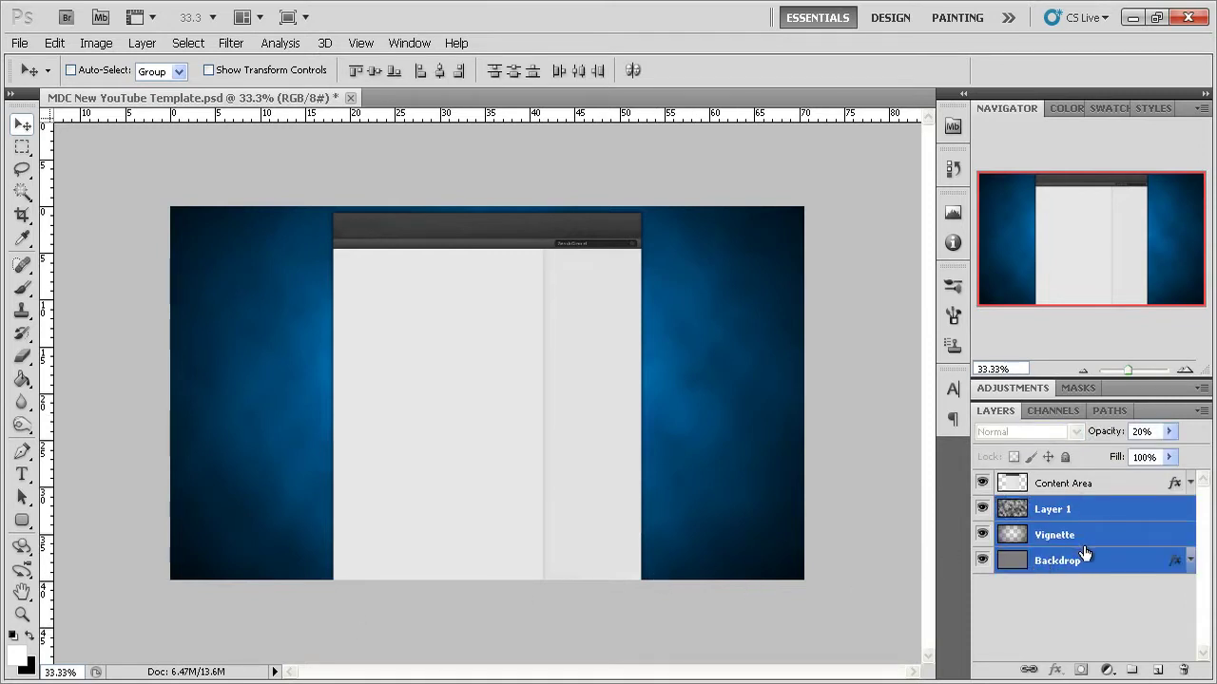
Group Layer 1, Vignette and Backdrop with Ctrl+G.
key(ctrl+g)
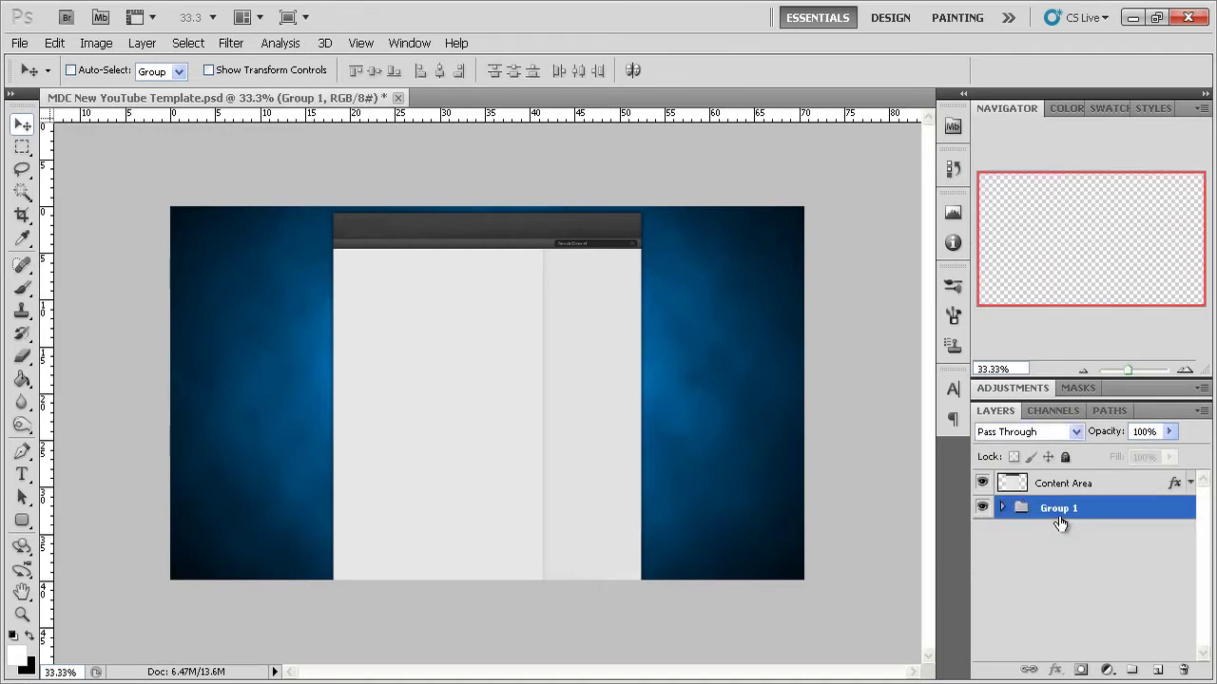
double_click(1059, 513)
key(Return)
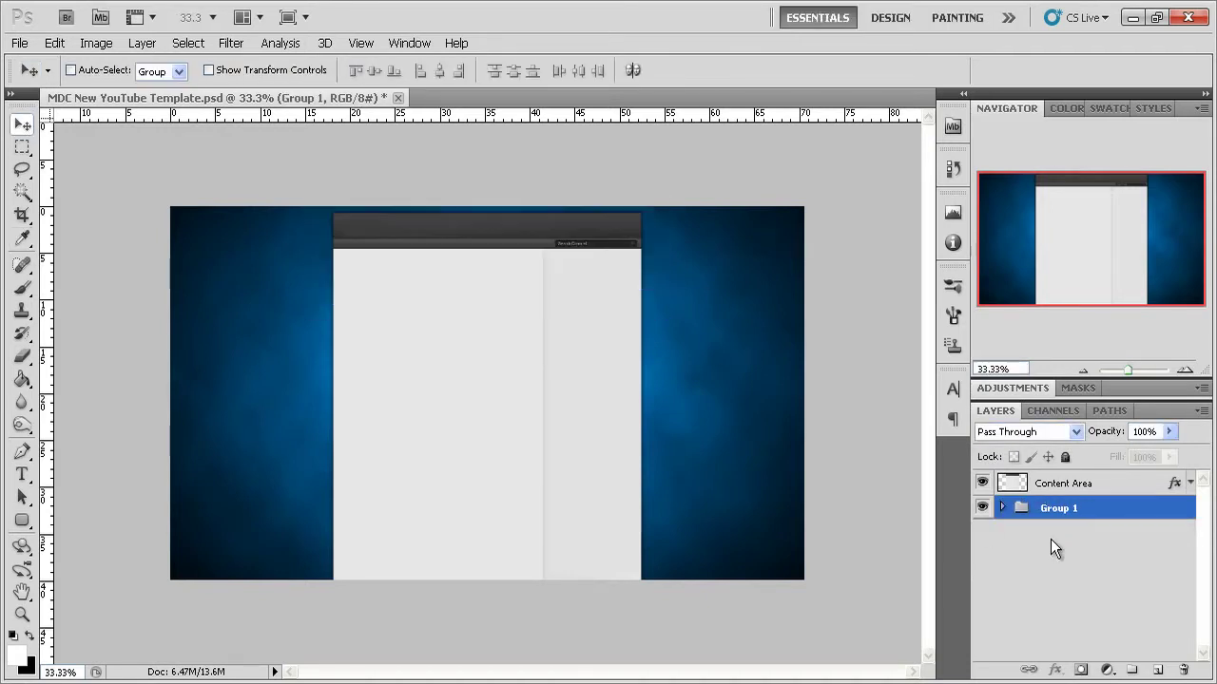
double_click(1055, 508)
click(622, 269)
Rename the new group to 'Bg'.
double_click(1045, 509)
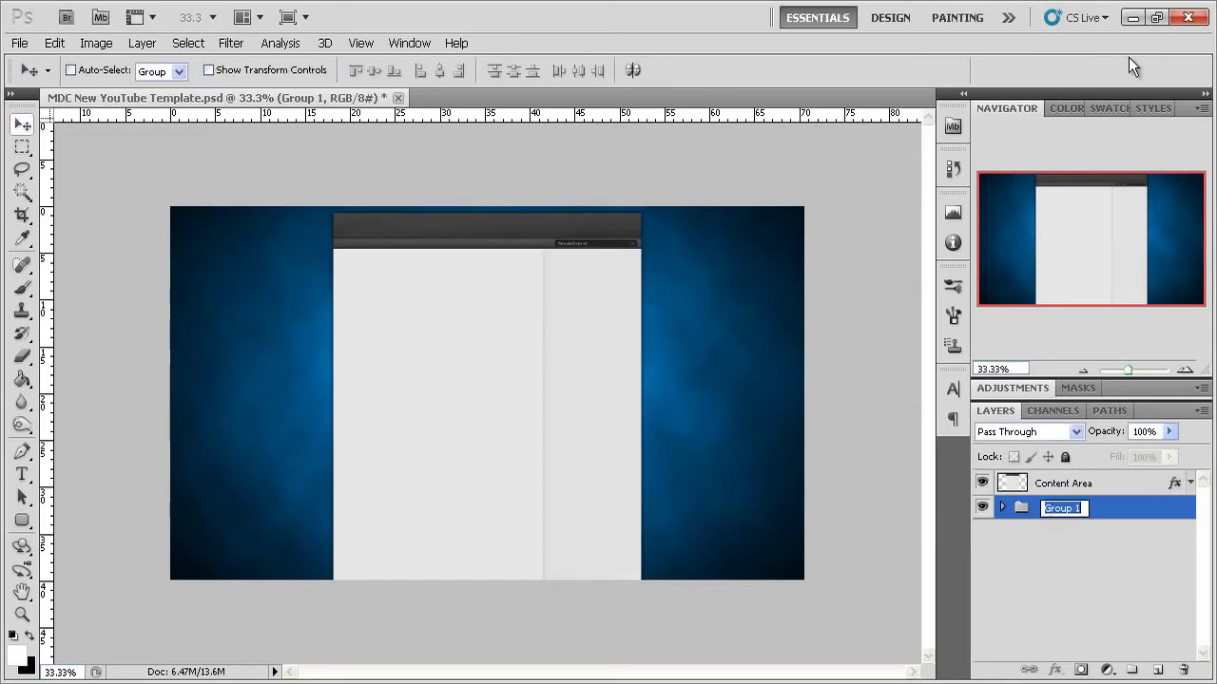
text(Bg)
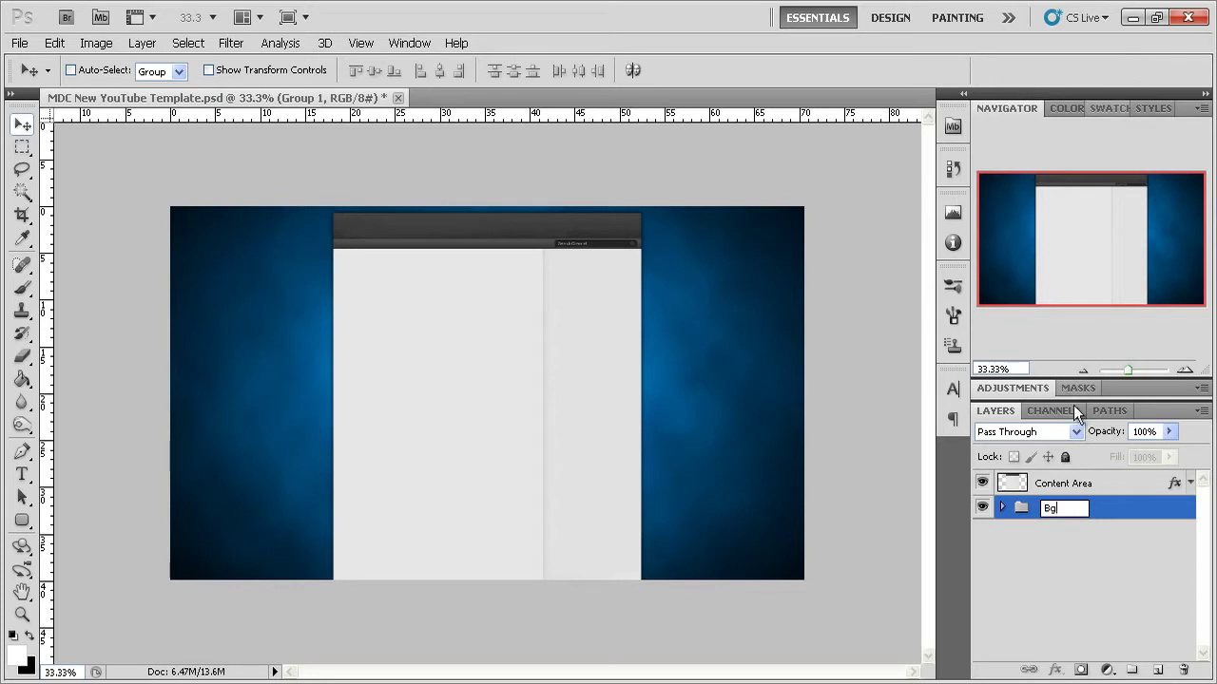
key(Return)
click(1088, 532)
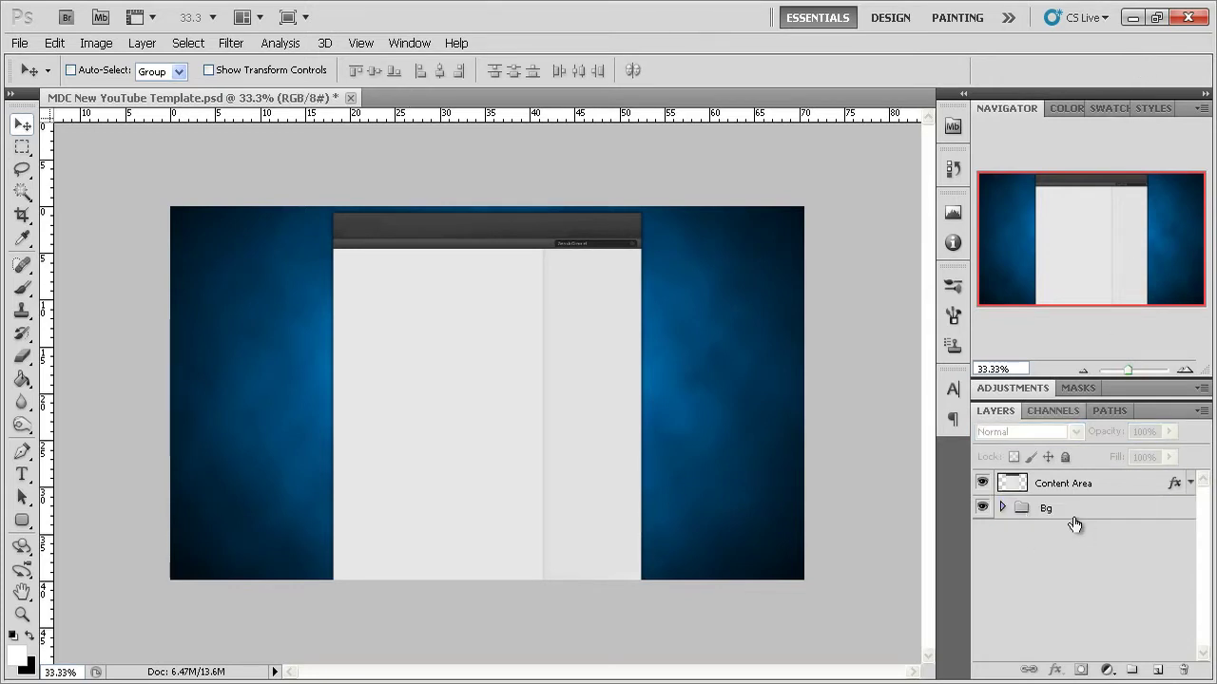
click(1073, 513)
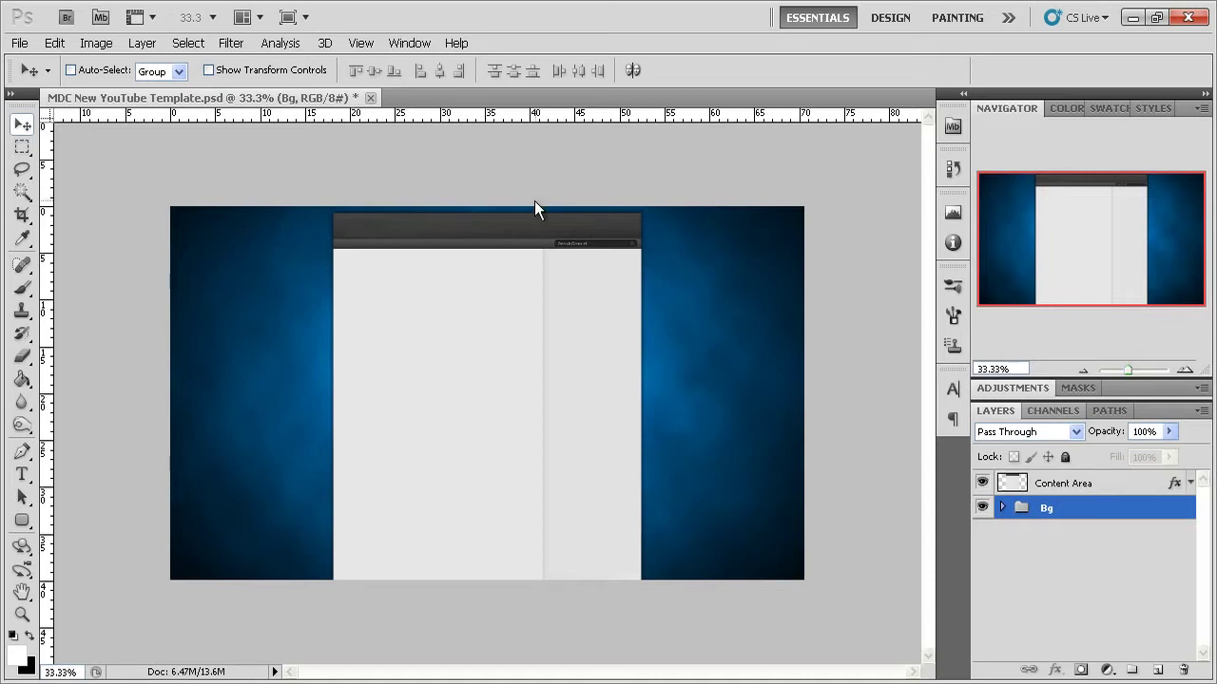
Expand and collapse Bg to check its layers, then reselect the group.
click(1002, 508)
click(1002, 508)
click(1055, 485)
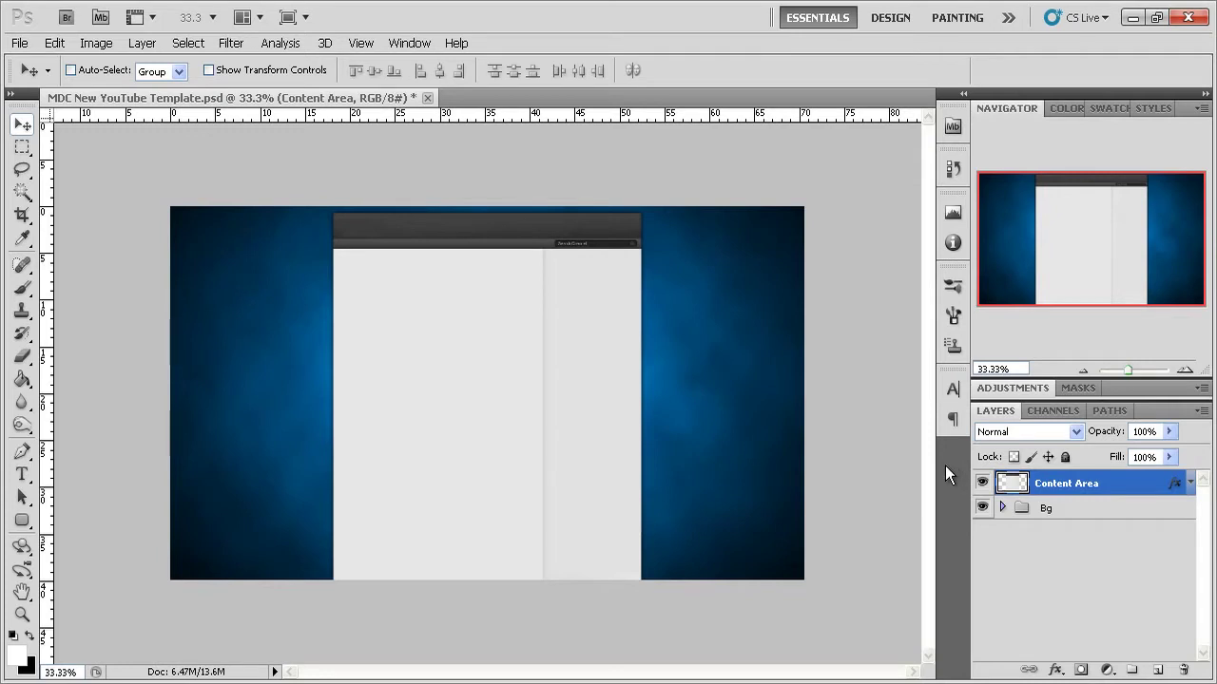
click(1001, 508)
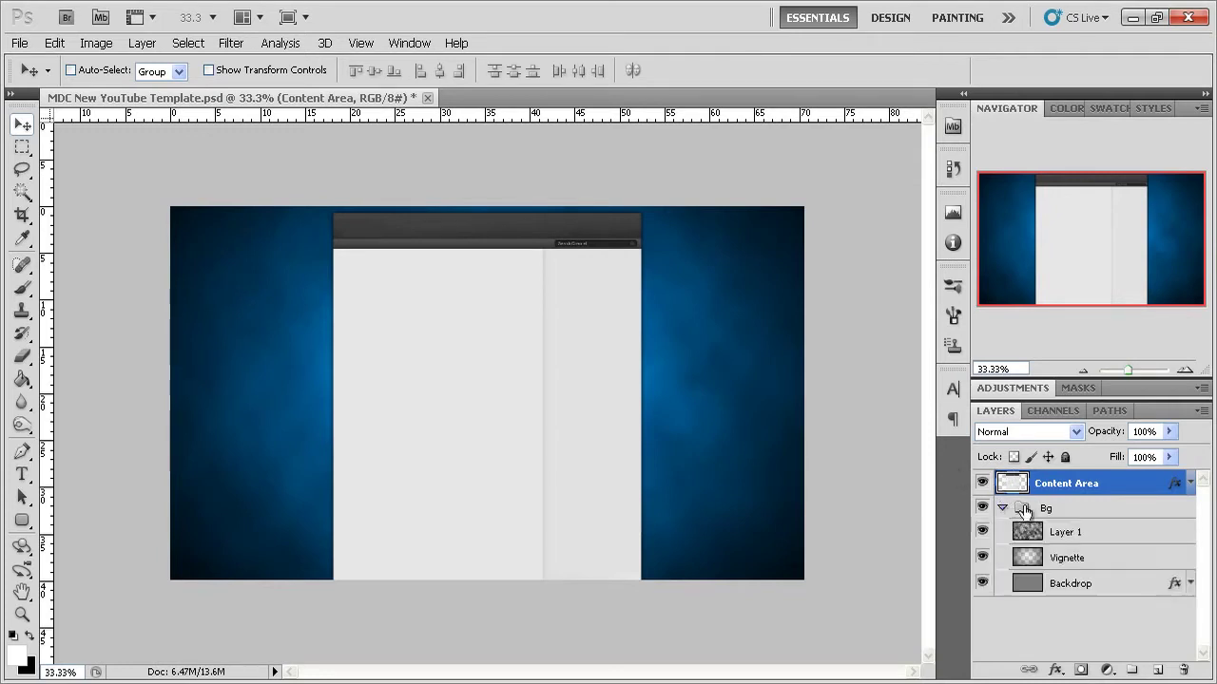
click(1087, 506)
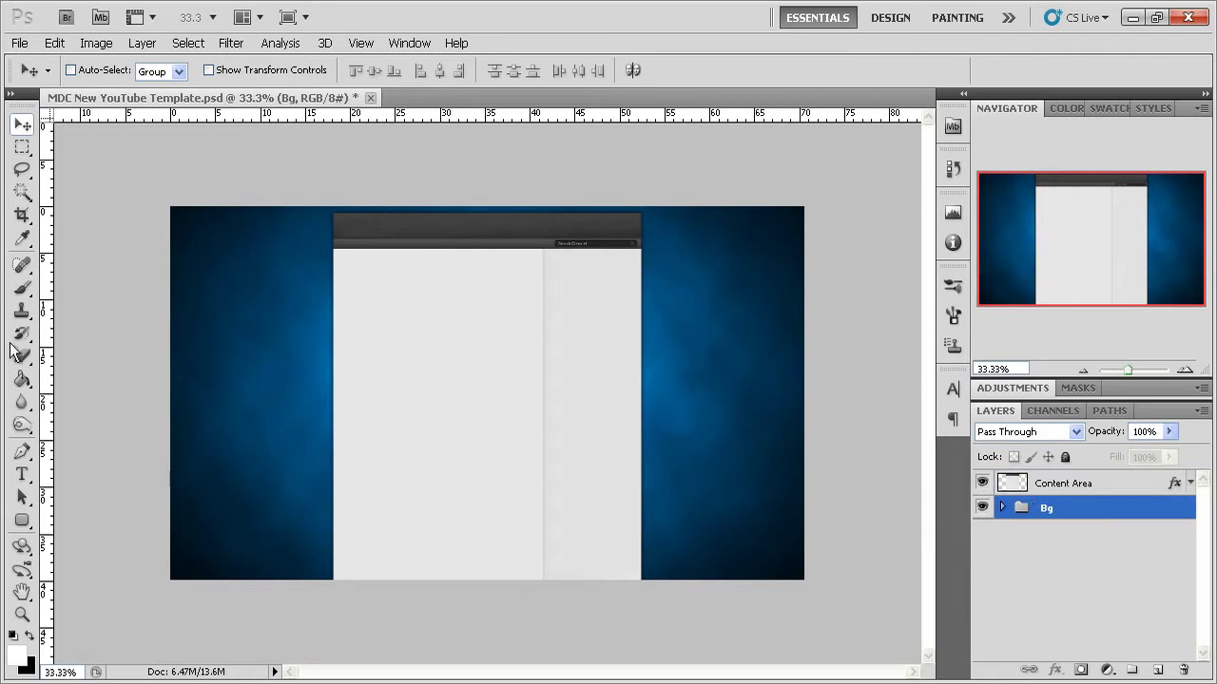
Type 'TutorialePhotoshop' in white on the left blue area and nudge it into place.
click(22, 474)
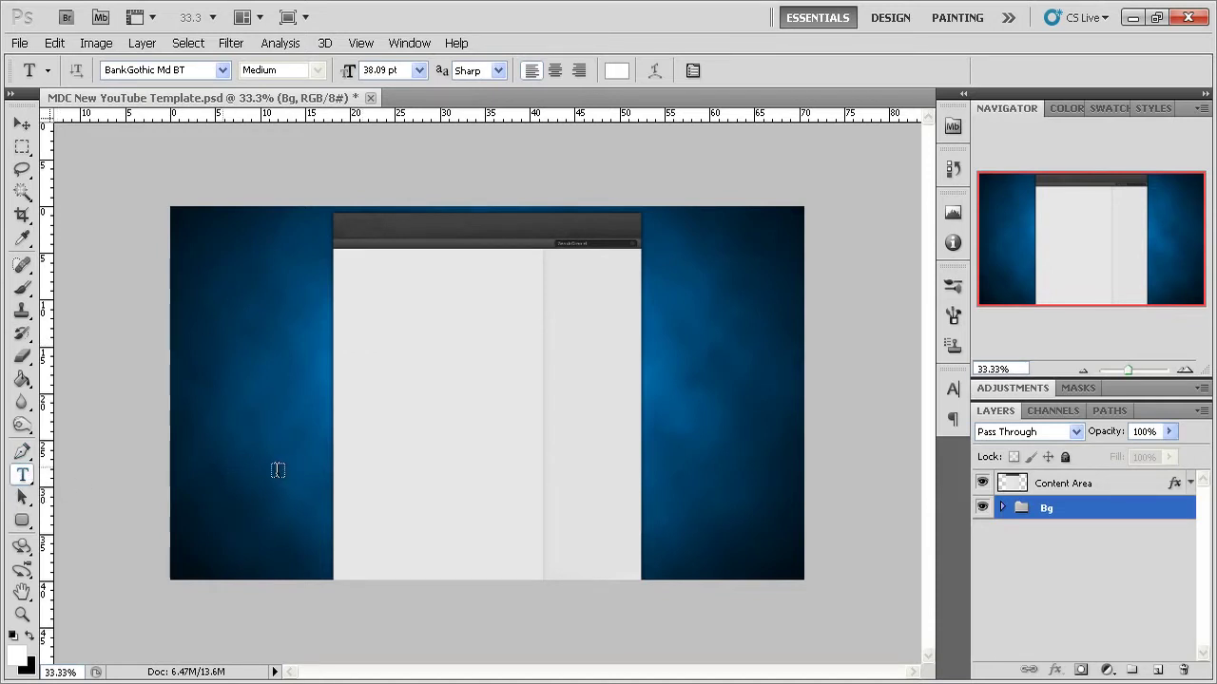
click(241, 482)
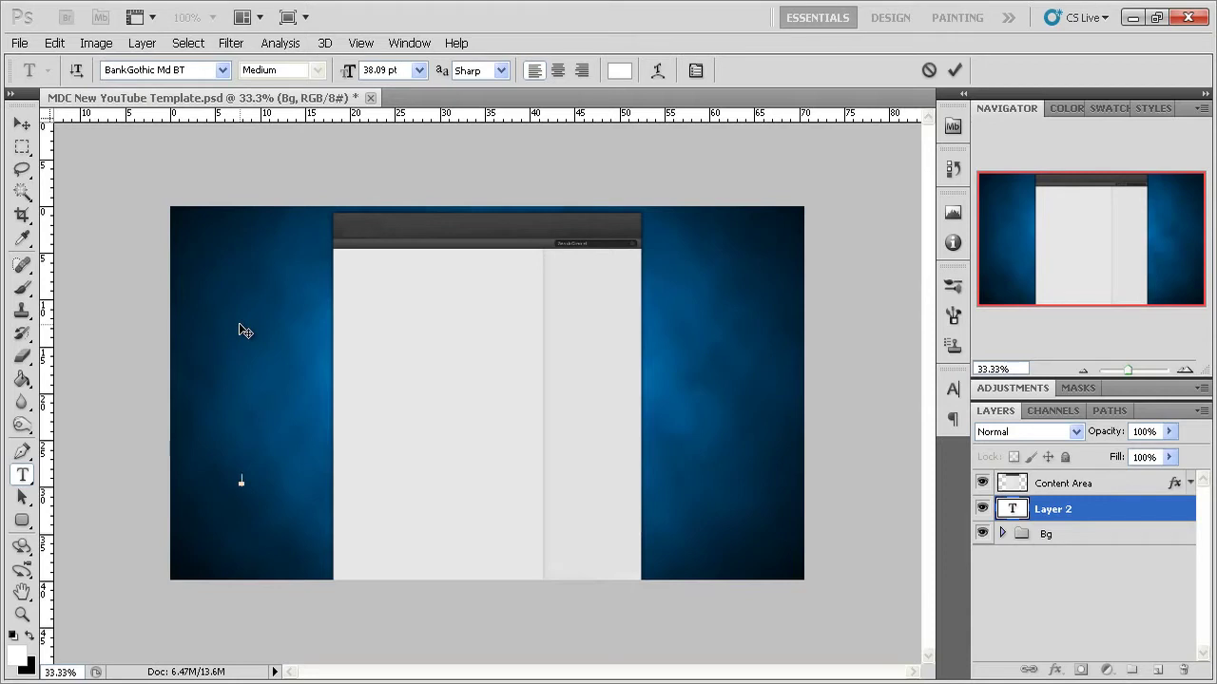
text(M)
text(Pho)
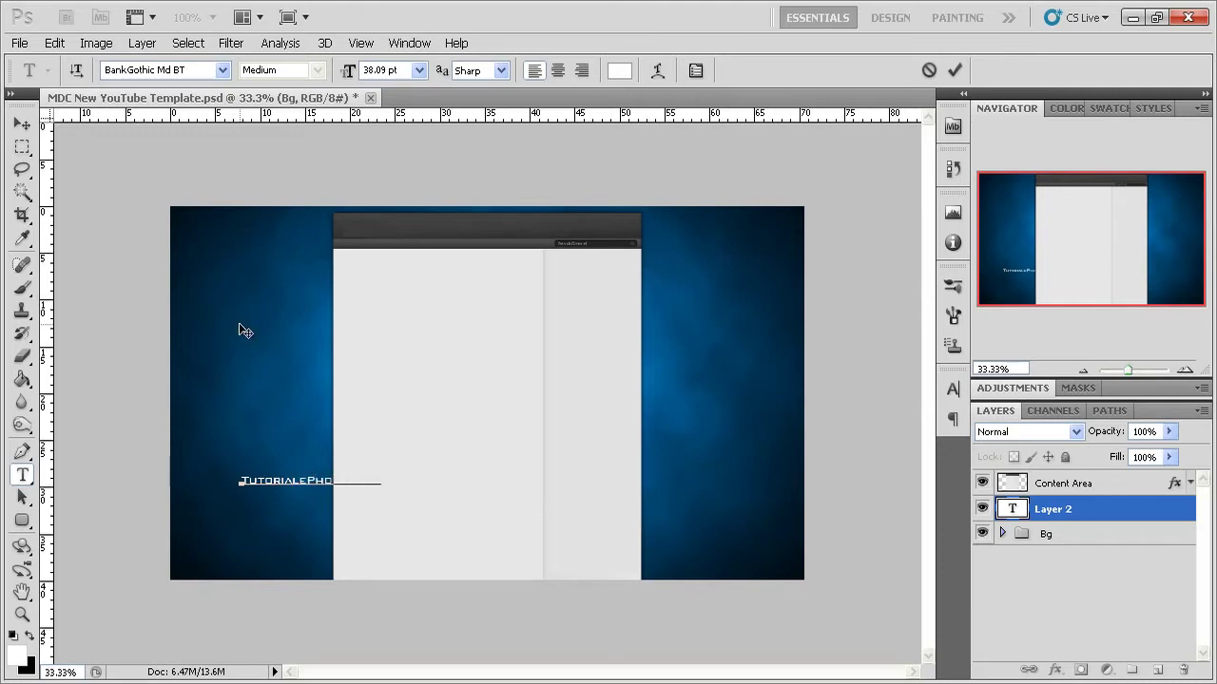
click(954, 69)
click(21, 123)
mouse_move(320, 482)
mouse_down()
mouse_move(342, 469)
mouse_move(348, 298)
mouse_move(274, 412)
mouse_move(273, 455)
mouse_up()
Rotate the text to run vertically and stretch it taller with Free Transform.
key(ctrl+t)
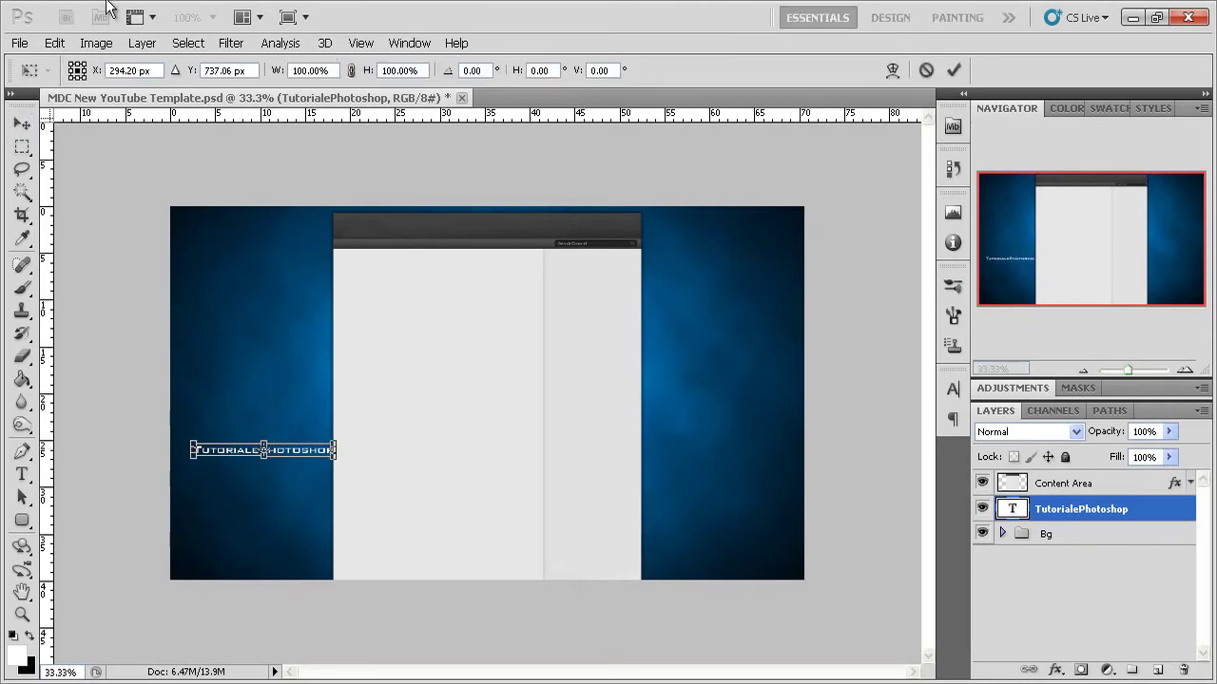
click(54, 43)
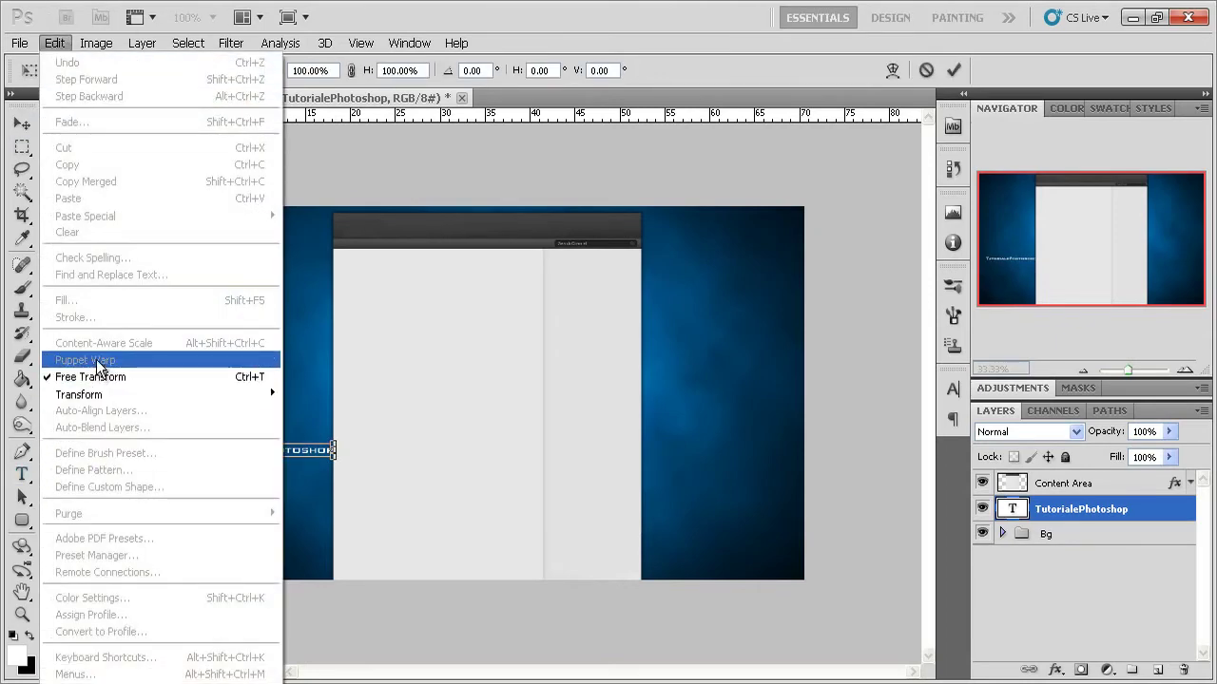
click(53, 43)
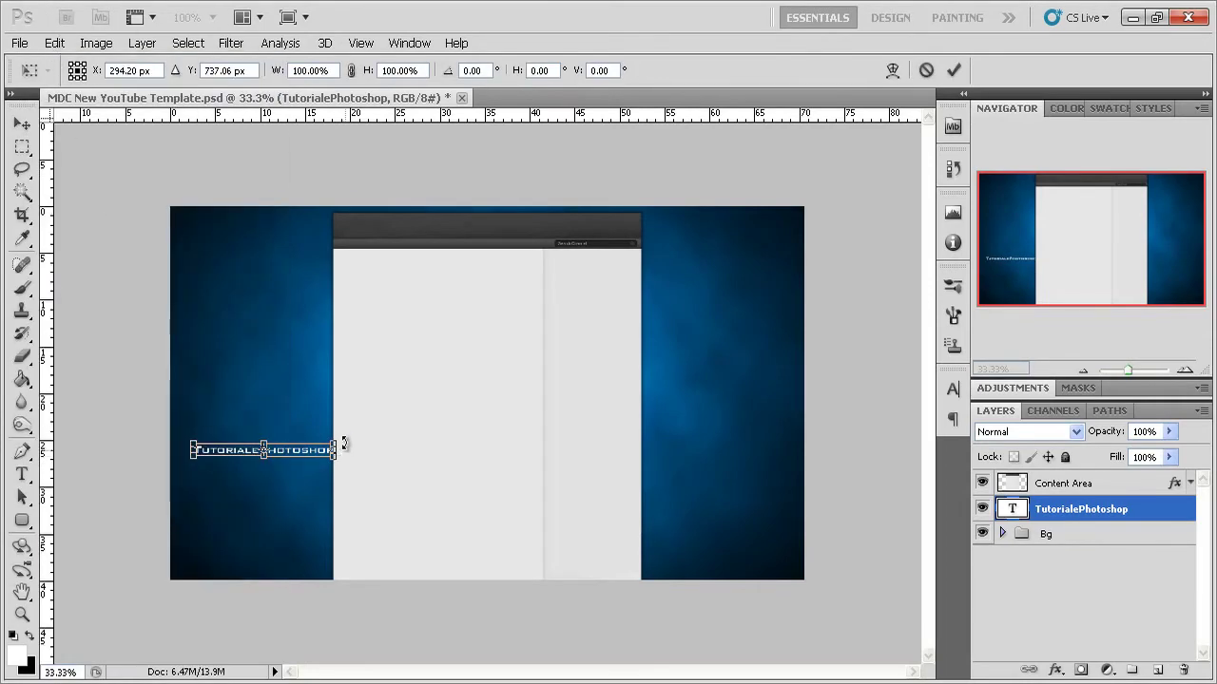
drag(346, 434, 261, 390)
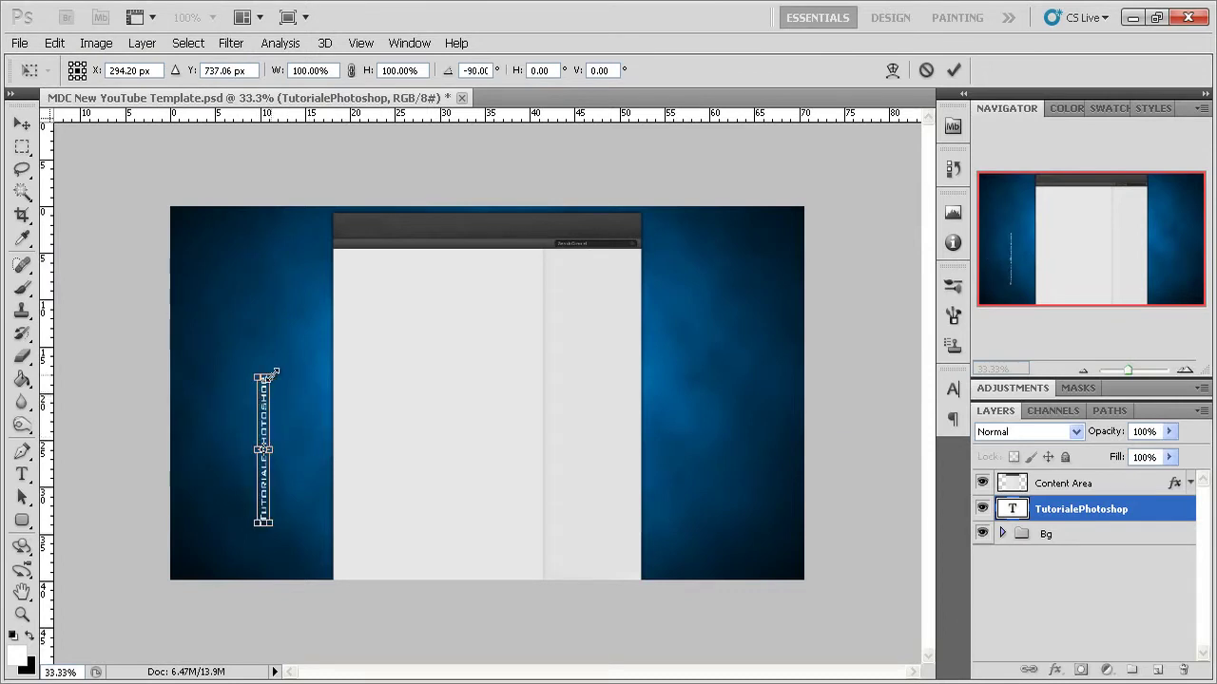
mouse_move(274, 374)
mouse_down()
mouse_move(321, 287)
mouse_move(313, 274)
mouse_up()
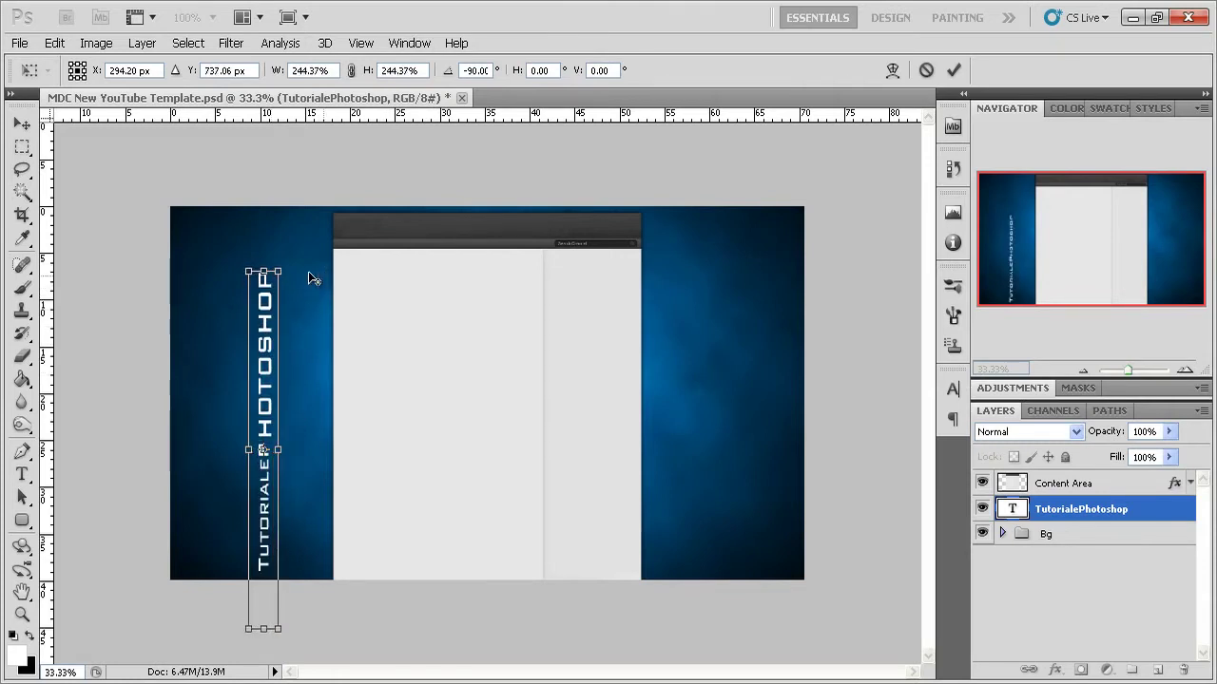
click(22, 124)
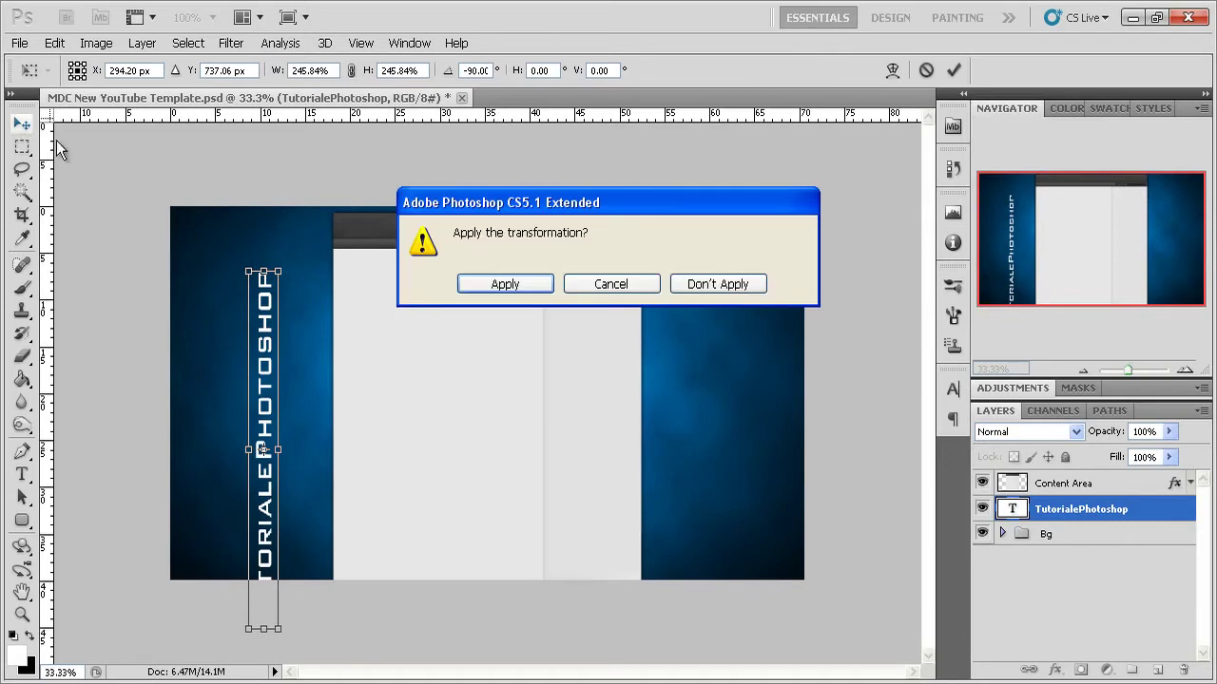
click(508, 287)
Move the vertical text flush against the content area and scale it to about 90%.
drag(262, 380, 312, 326)
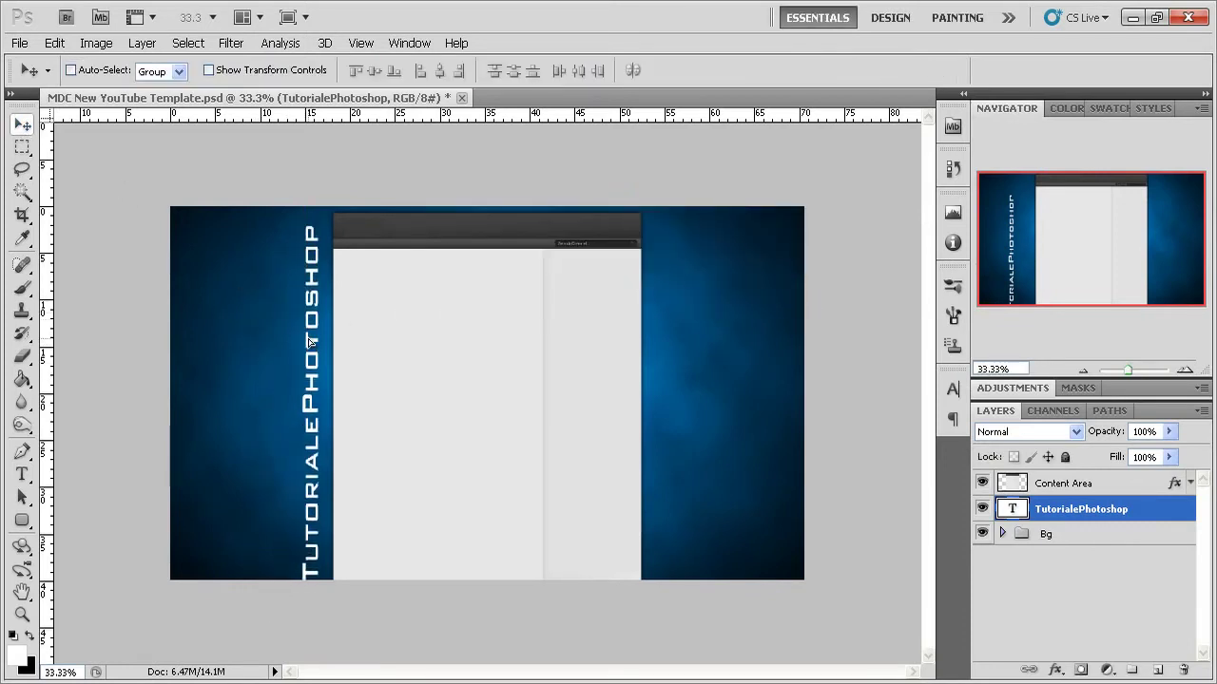
key(shift+Right)
key(shift+Right)
key(shift+Right)
key(shift+Right)
key(shift+Right)
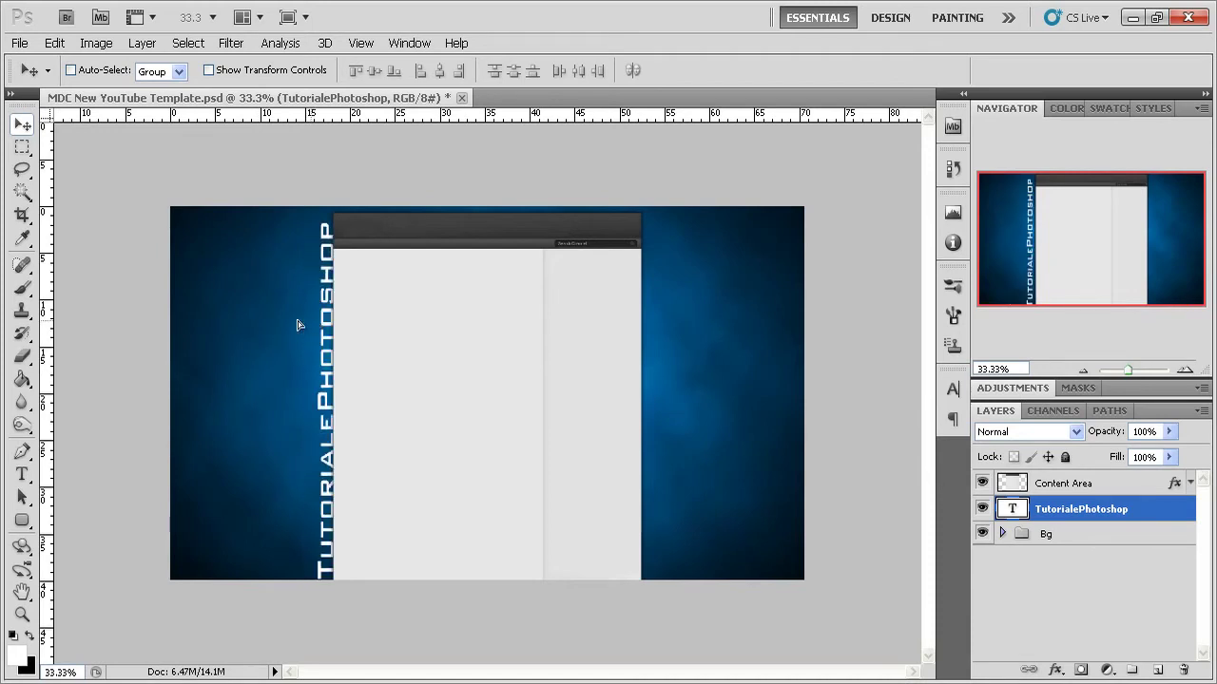
key(ctrl+shift+period)
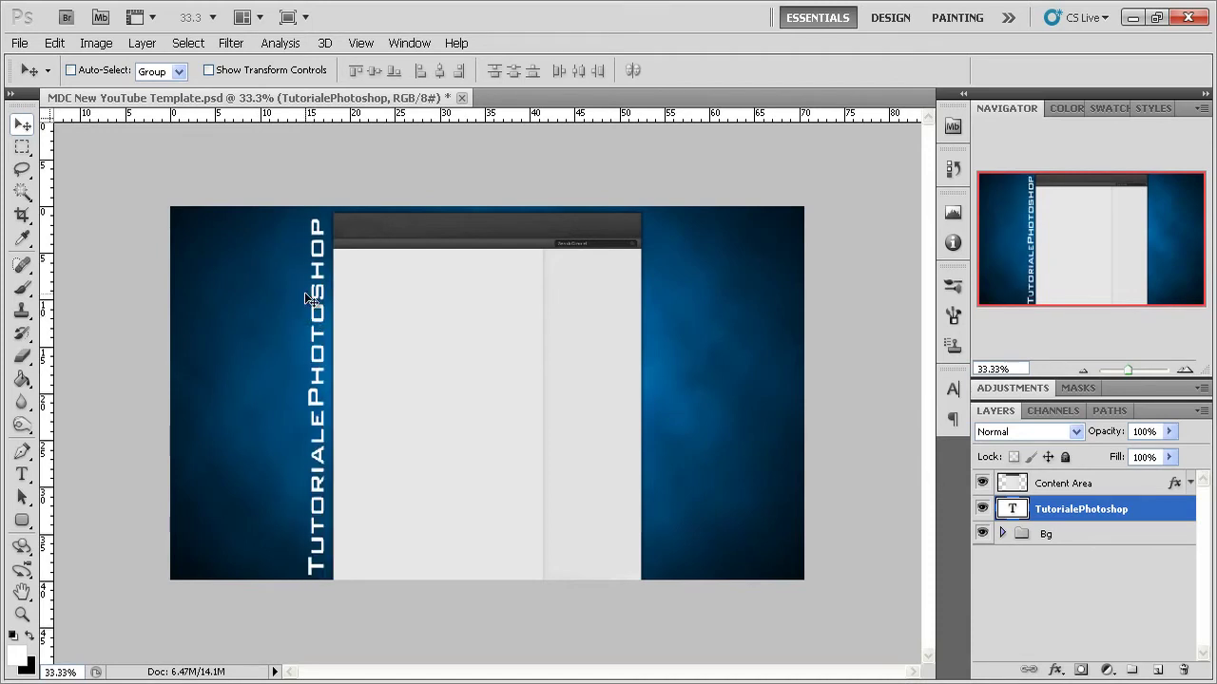
key(ctrl+t)
drag(331, 219, 326, 302)
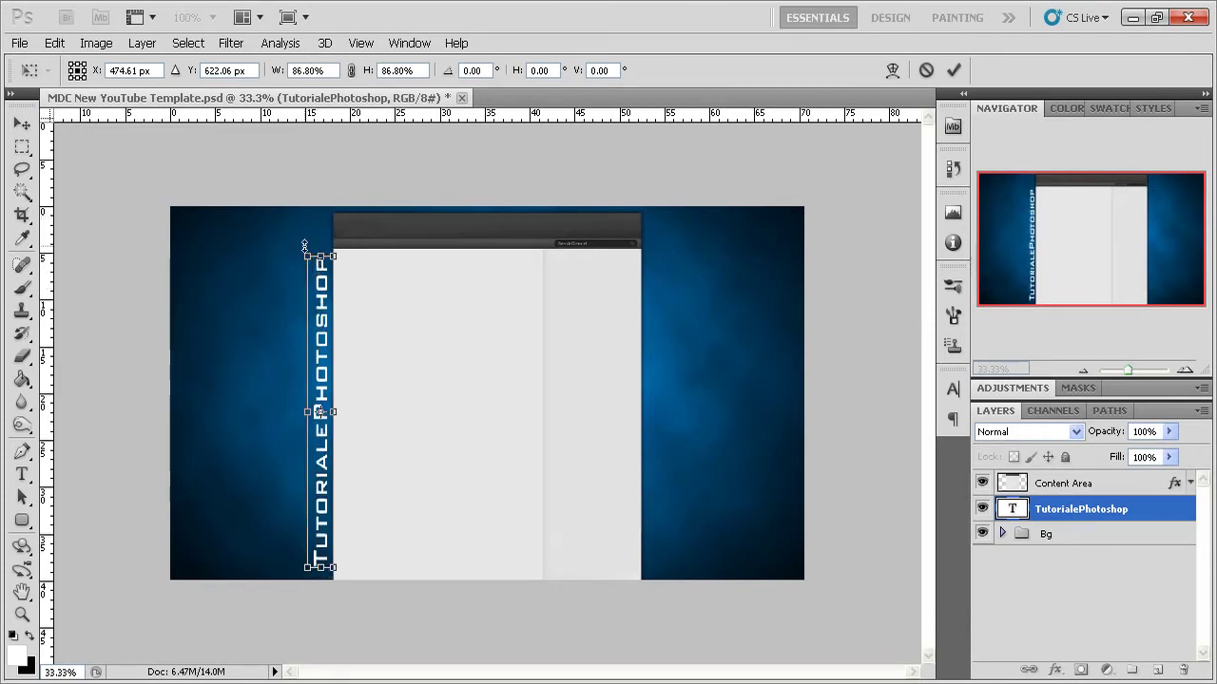
drag(299, 254, 297, 249)
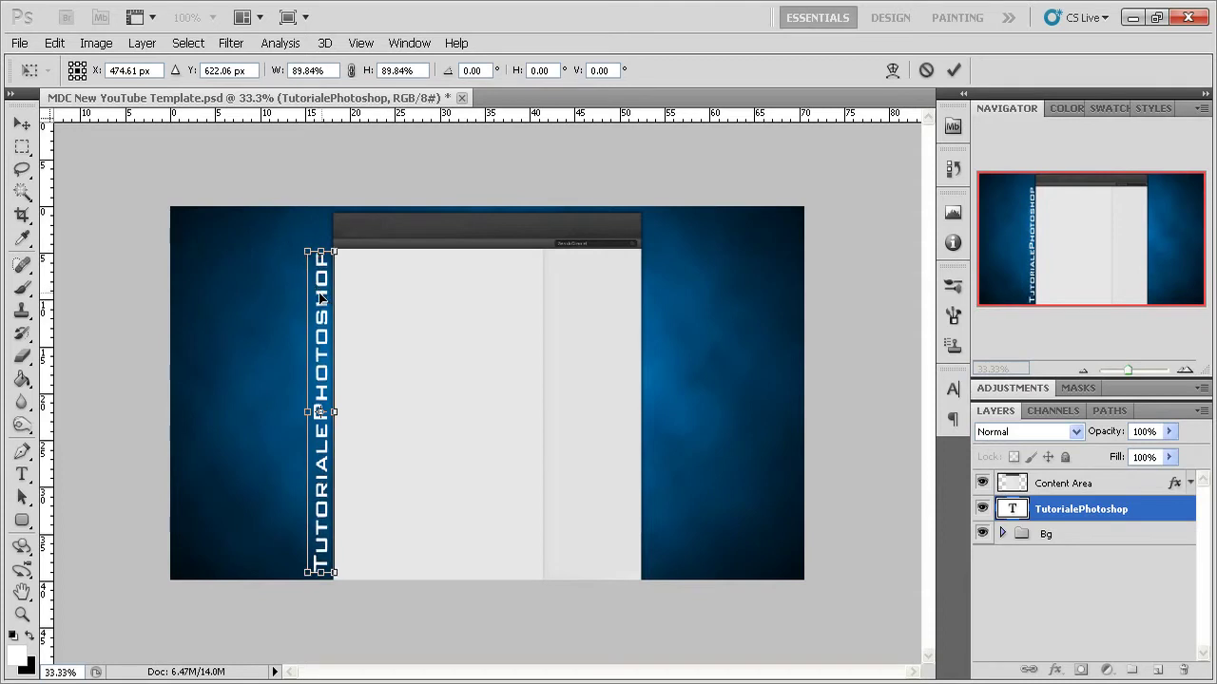
click(953, 70)
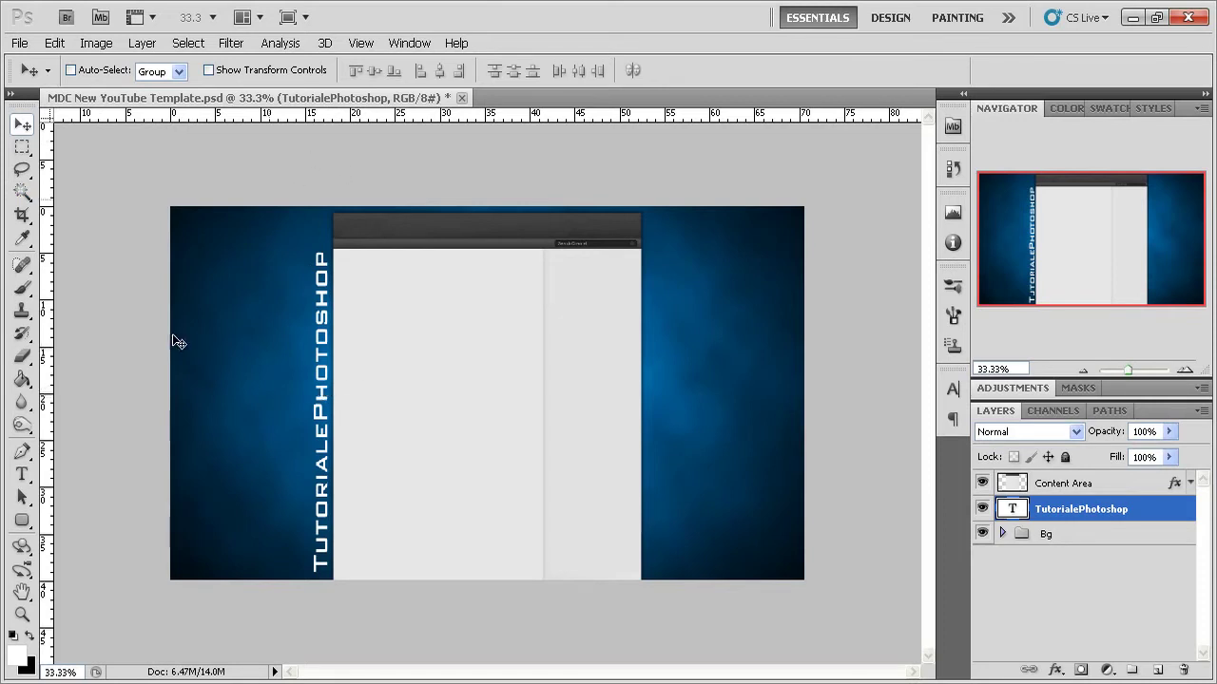
click(1182, 370)
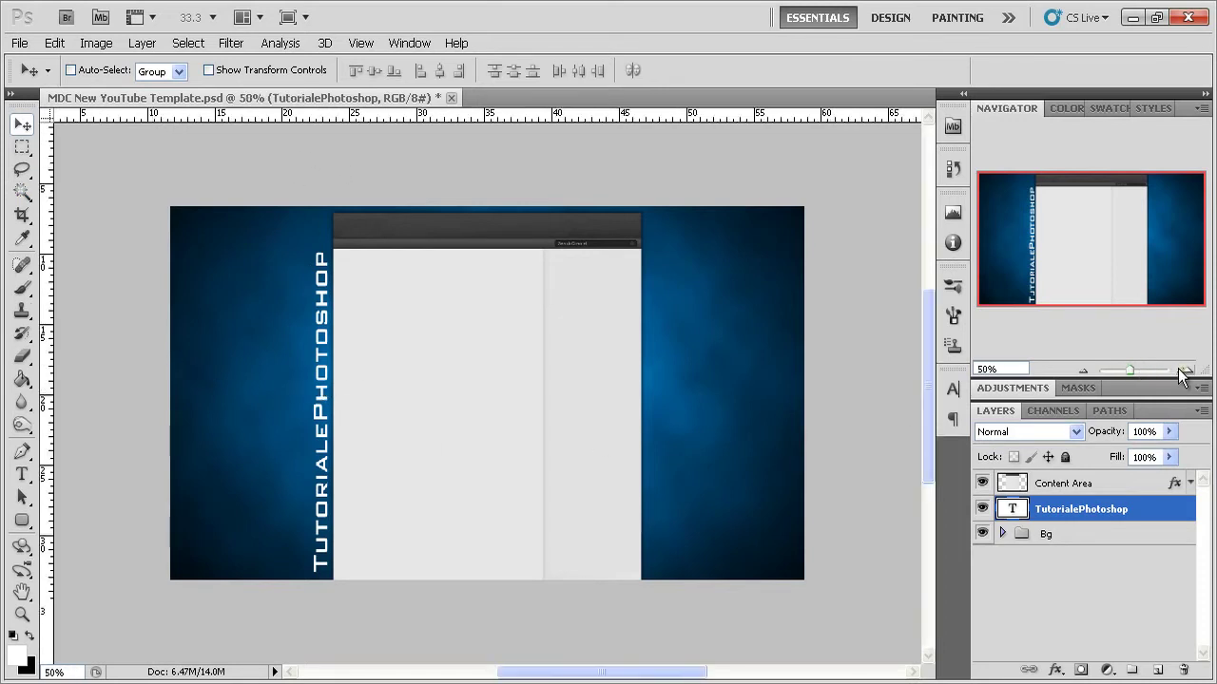
click(1077, 371)
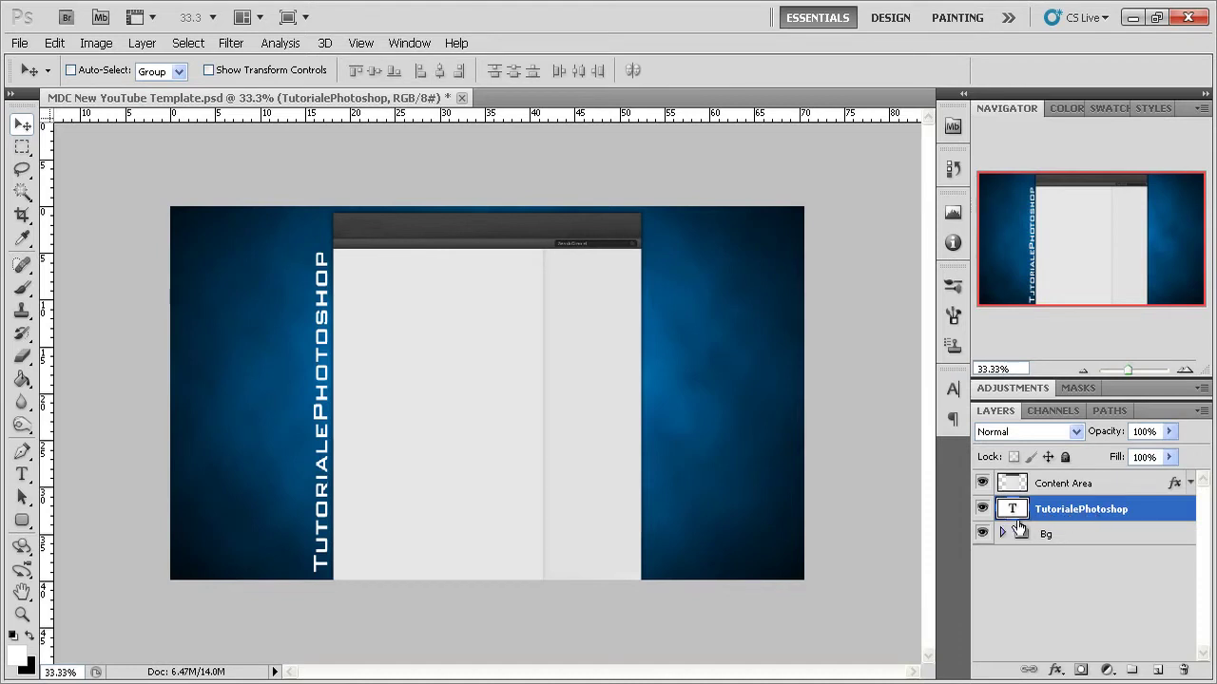
Enable a default Drop Shadow on the TutorialePhotoshop text layer and confirm it.
double_click(1153, 513)
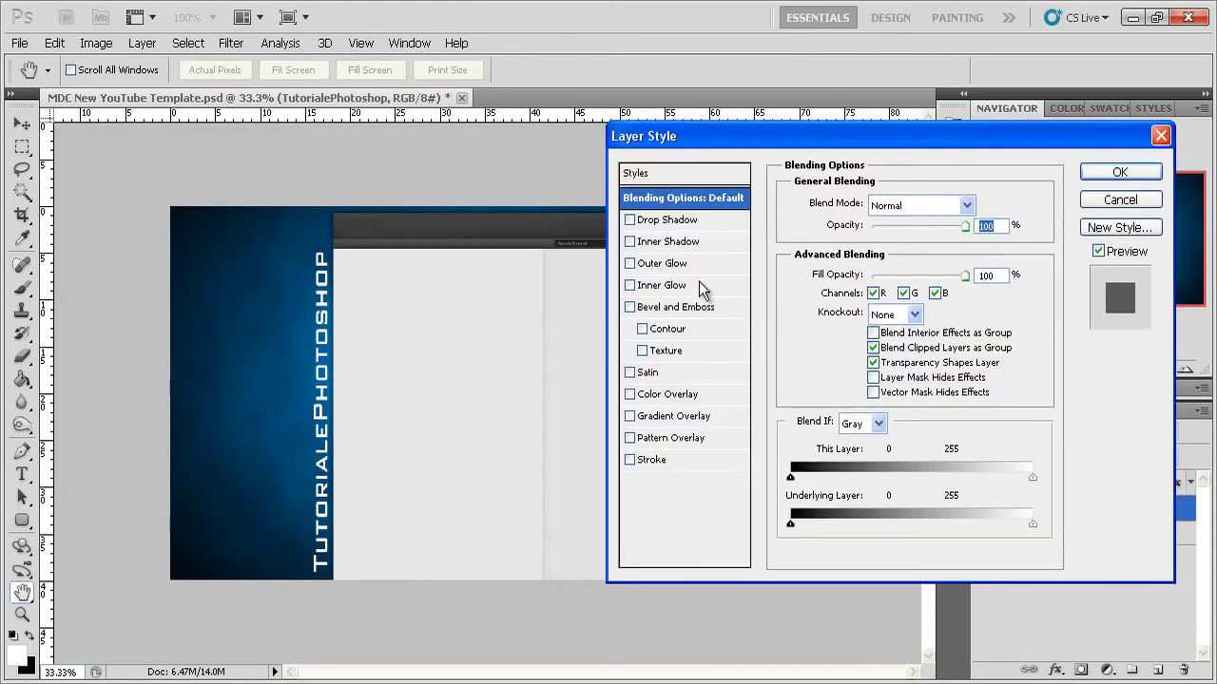
click(631, 220)
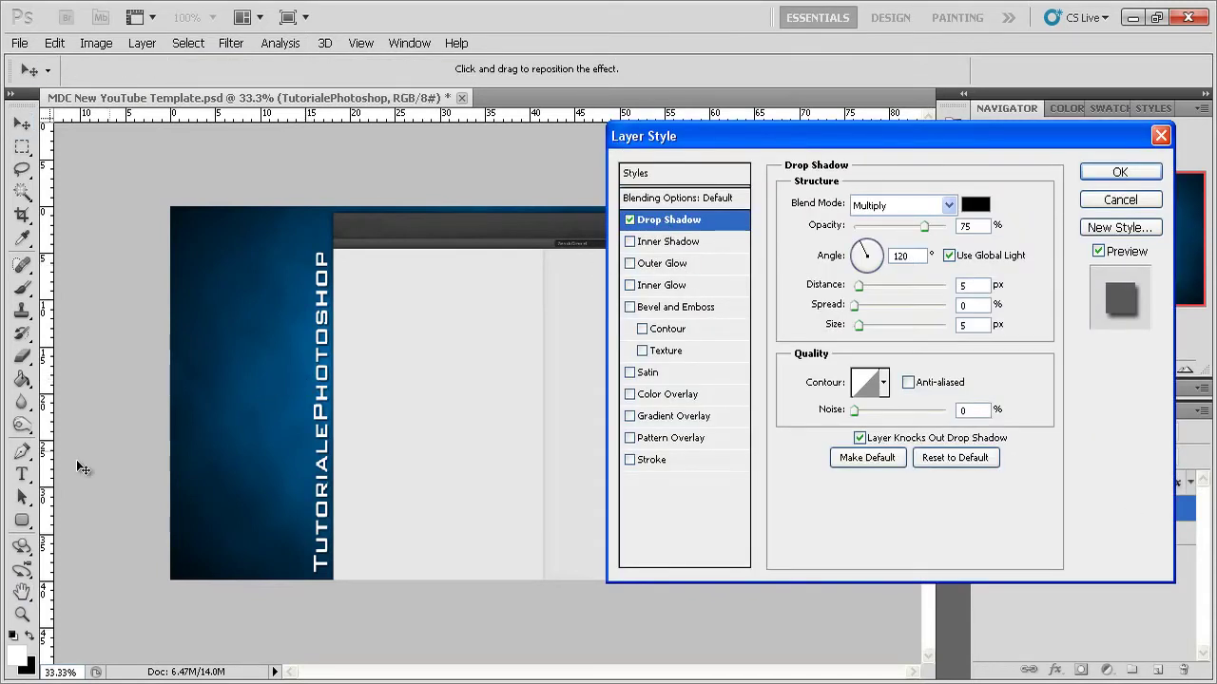
scroll(456, 352, up, 1)
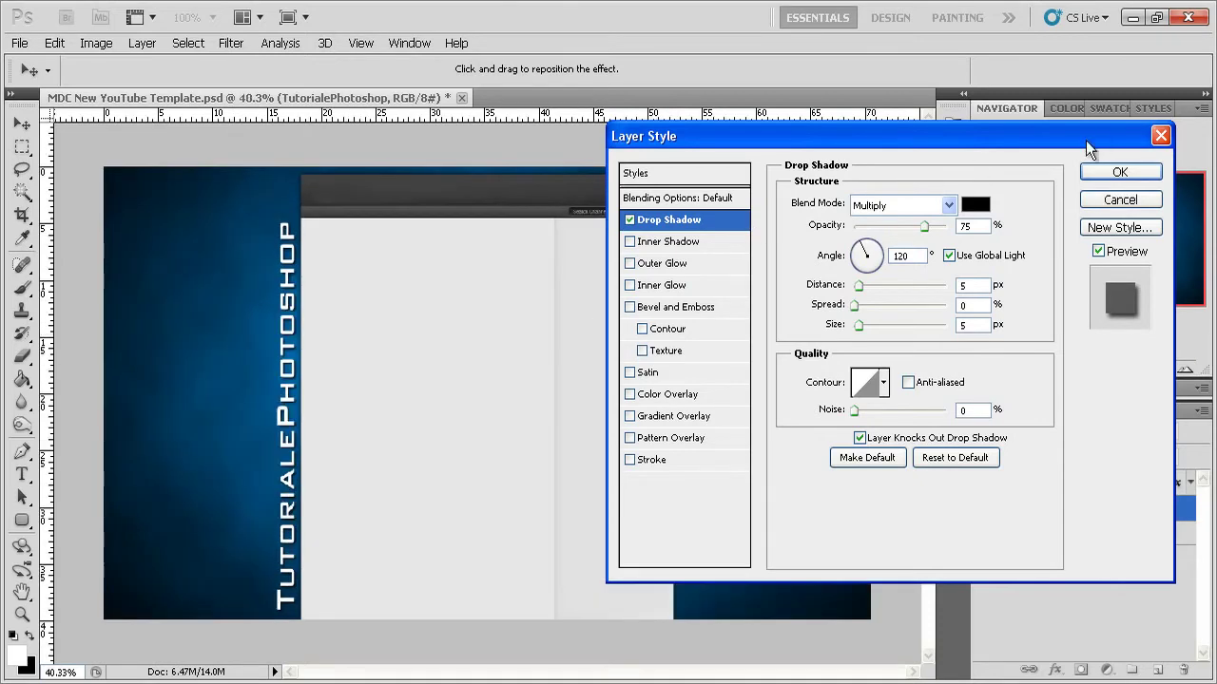
scroll(380, 352, up, 2)
scroll(300, 359, up, 1)
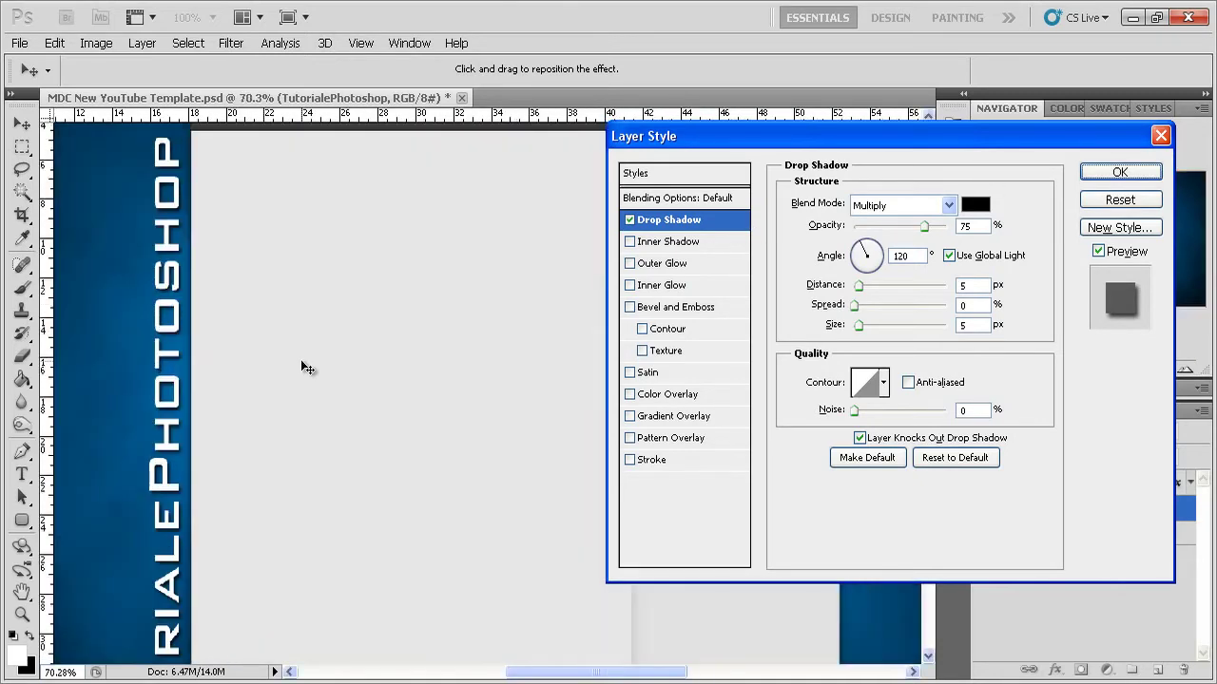
scroll(301, 359, up, 1)
scroll(298, 362, up, 2)
scroll(294, 361, up, 1)
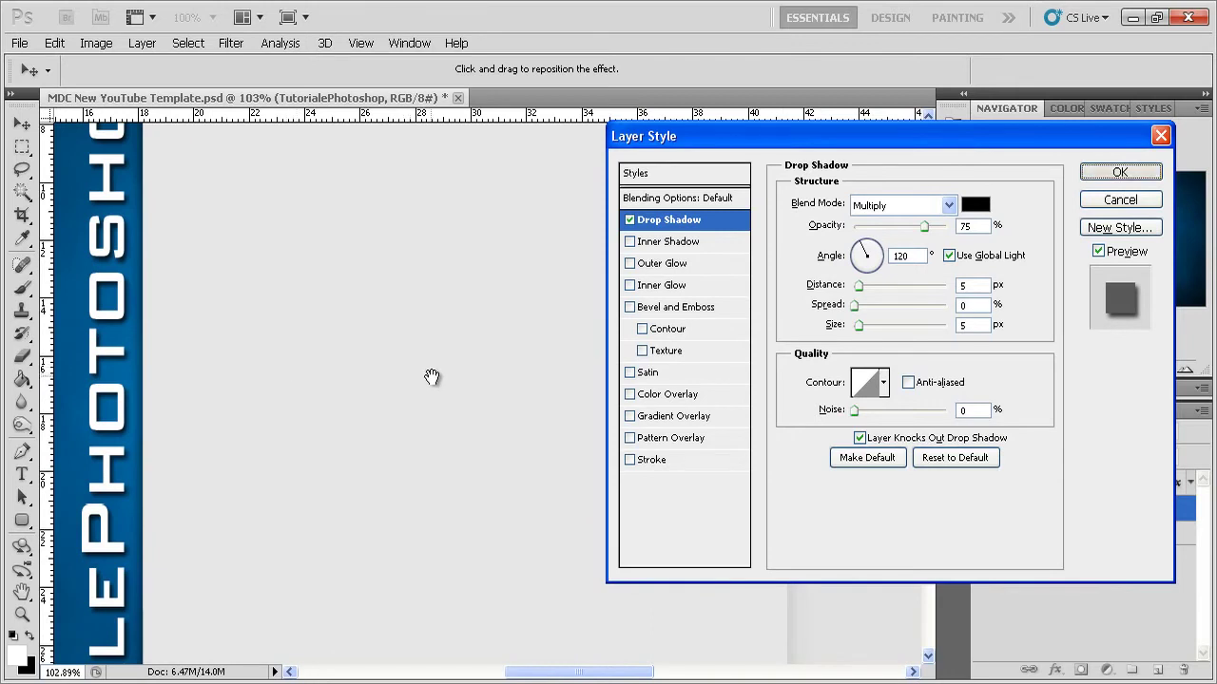
key(Return)
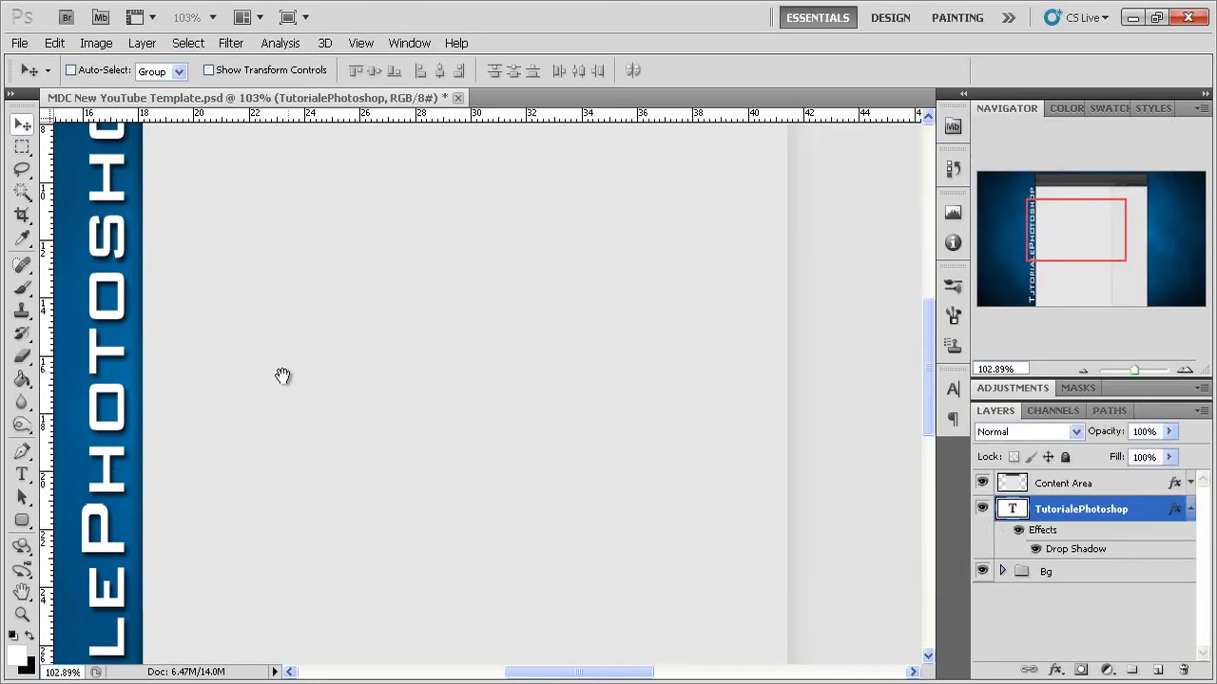
drag(282, 376, 430, 384)
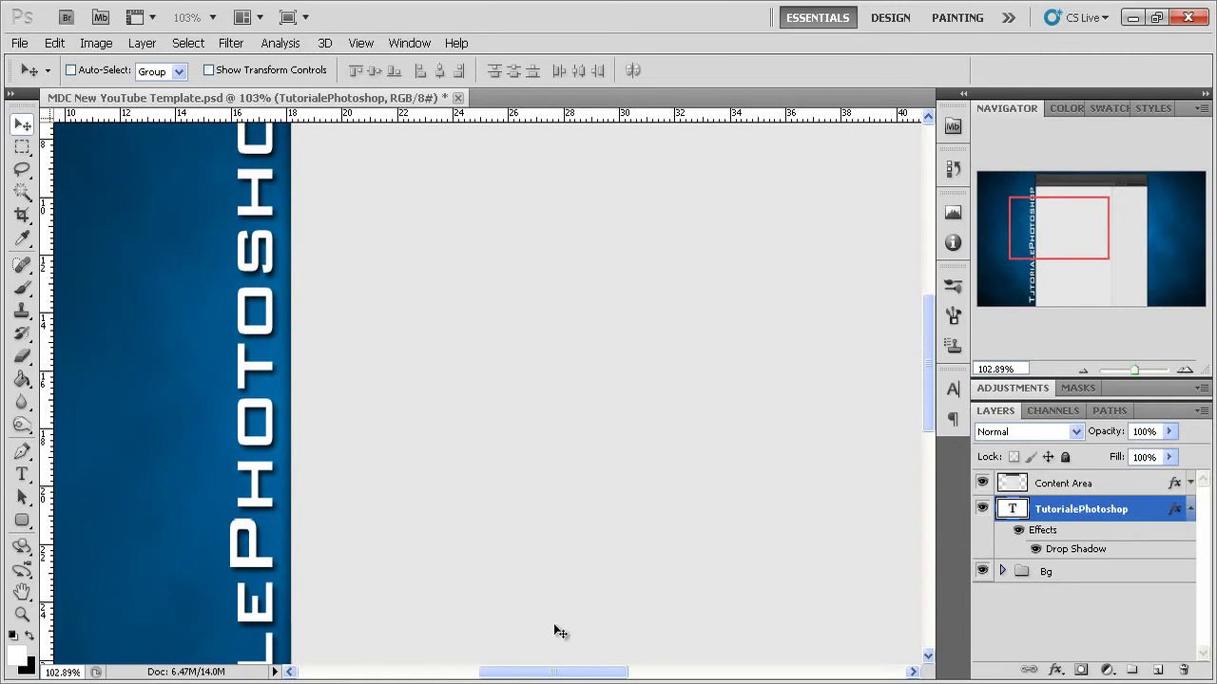
Set the drop shadow to Soft Light at 100% opacity with a 5 px distance.
double_click(1152, 512)
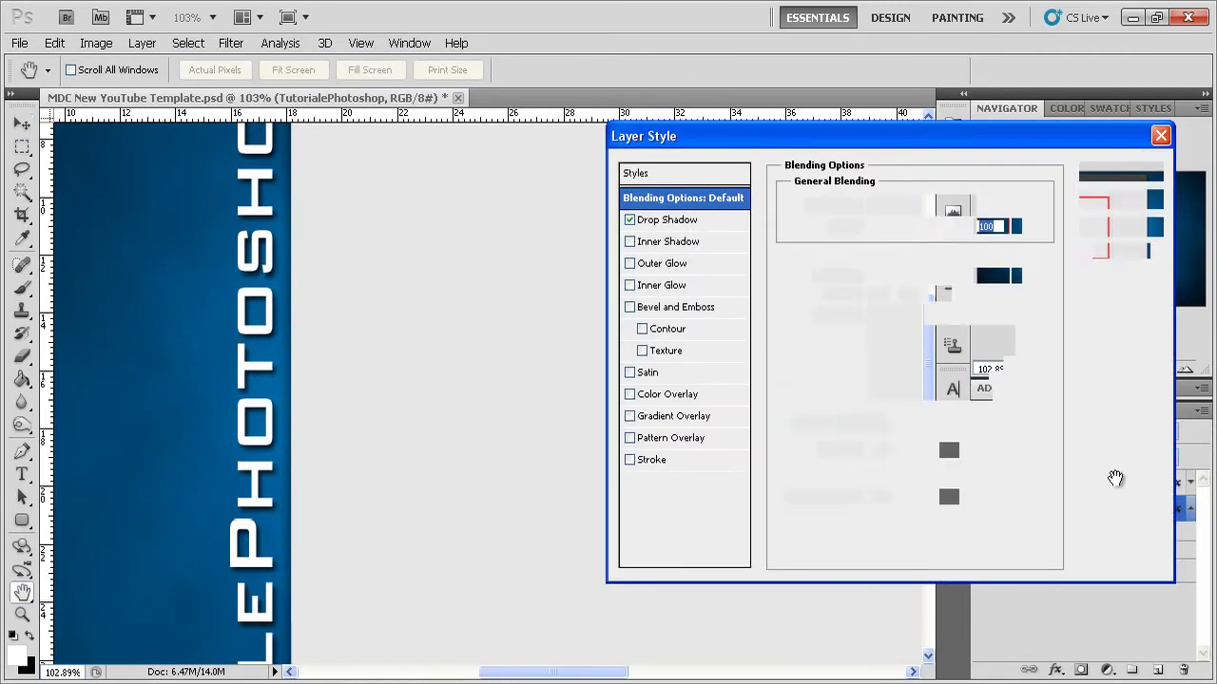
click(662, 220)
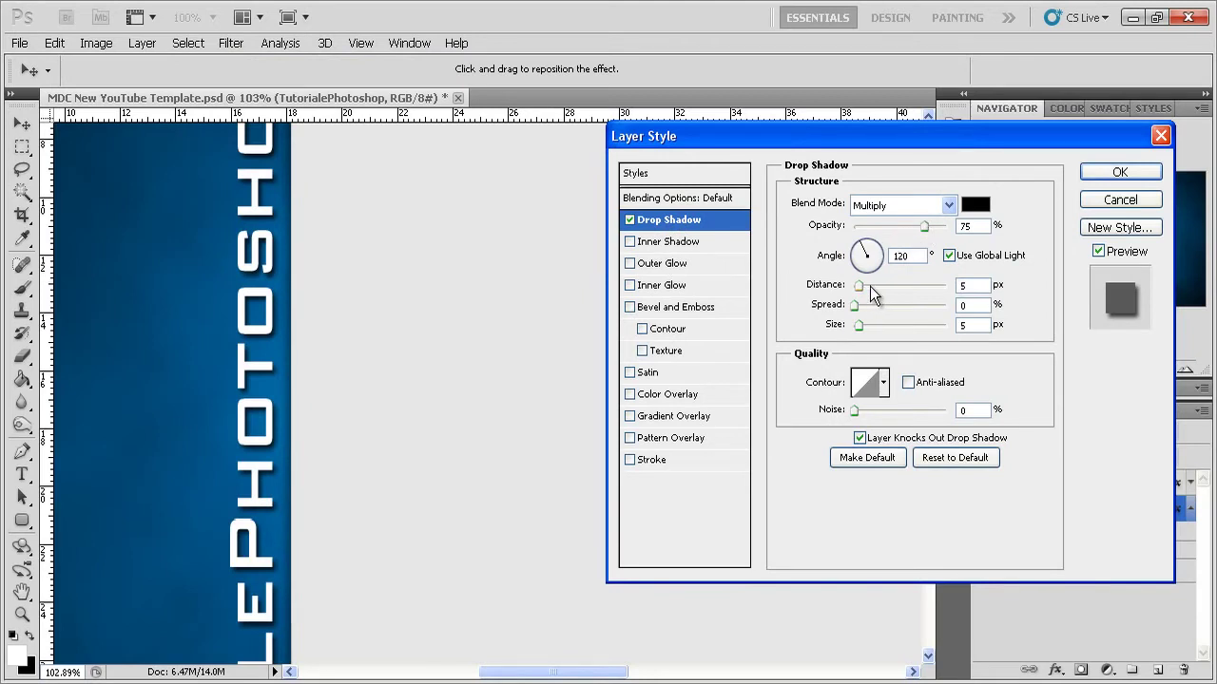
drag(869, 286, 855, 287)
drag(924, 226, 964, 231)
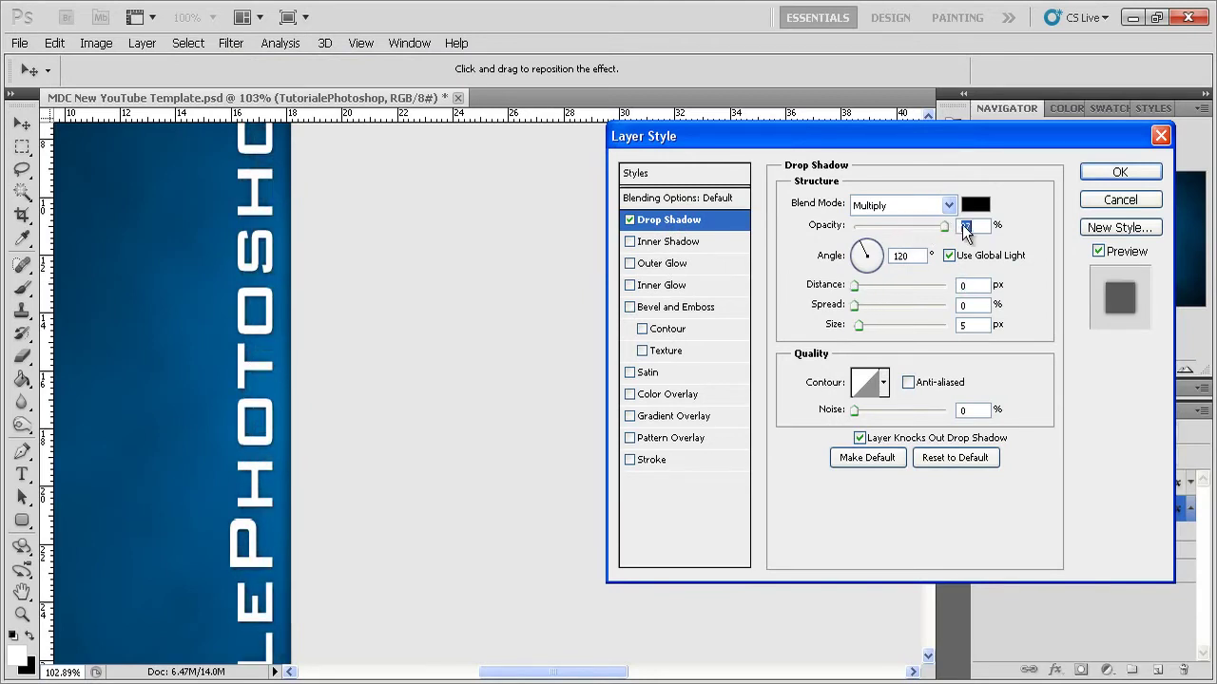
click(948, 206)
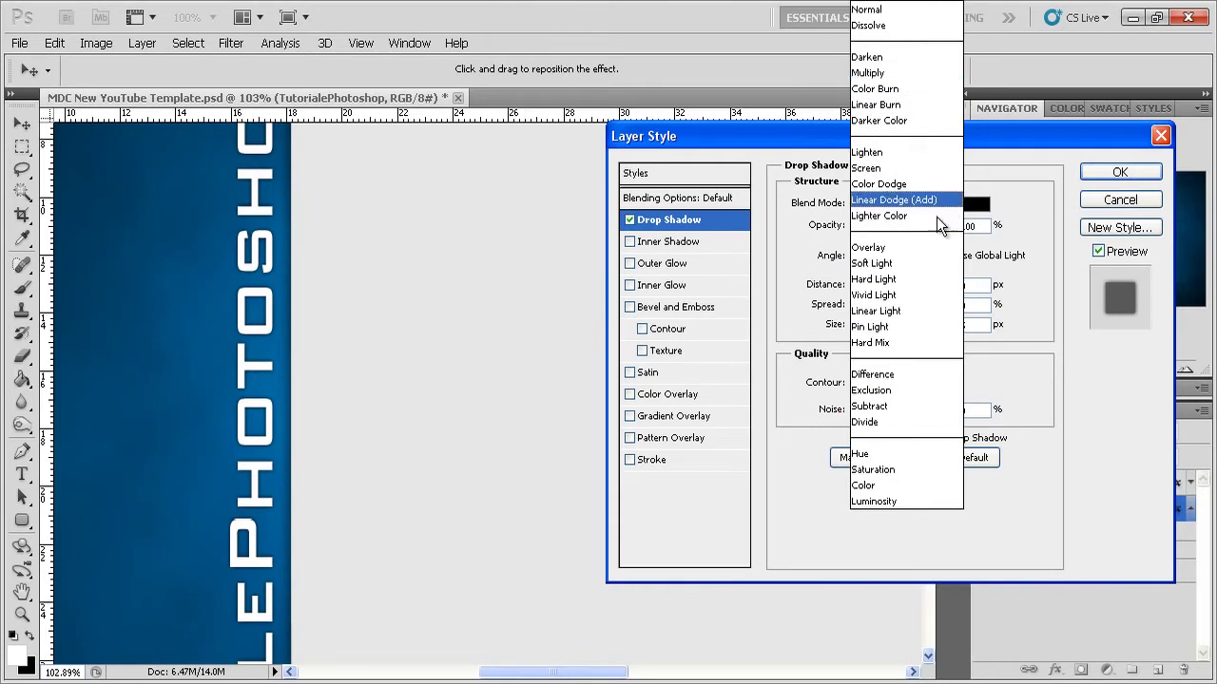
click(884, 264)
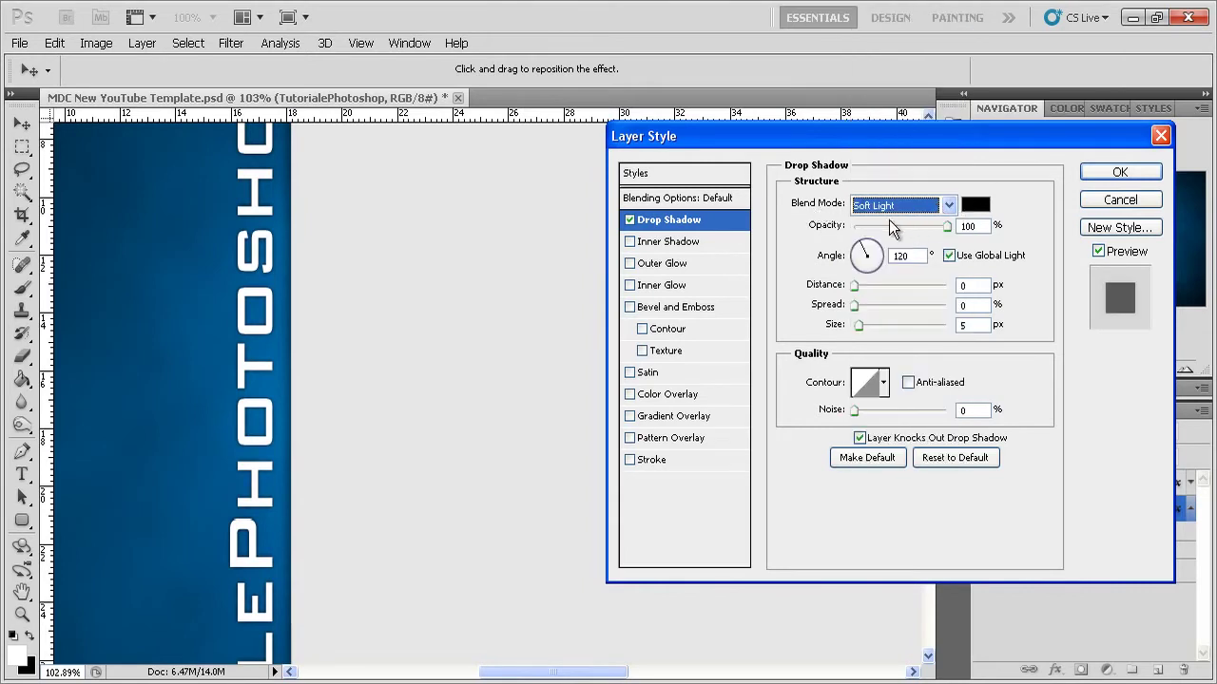
double_click(966, 284)
text(2)
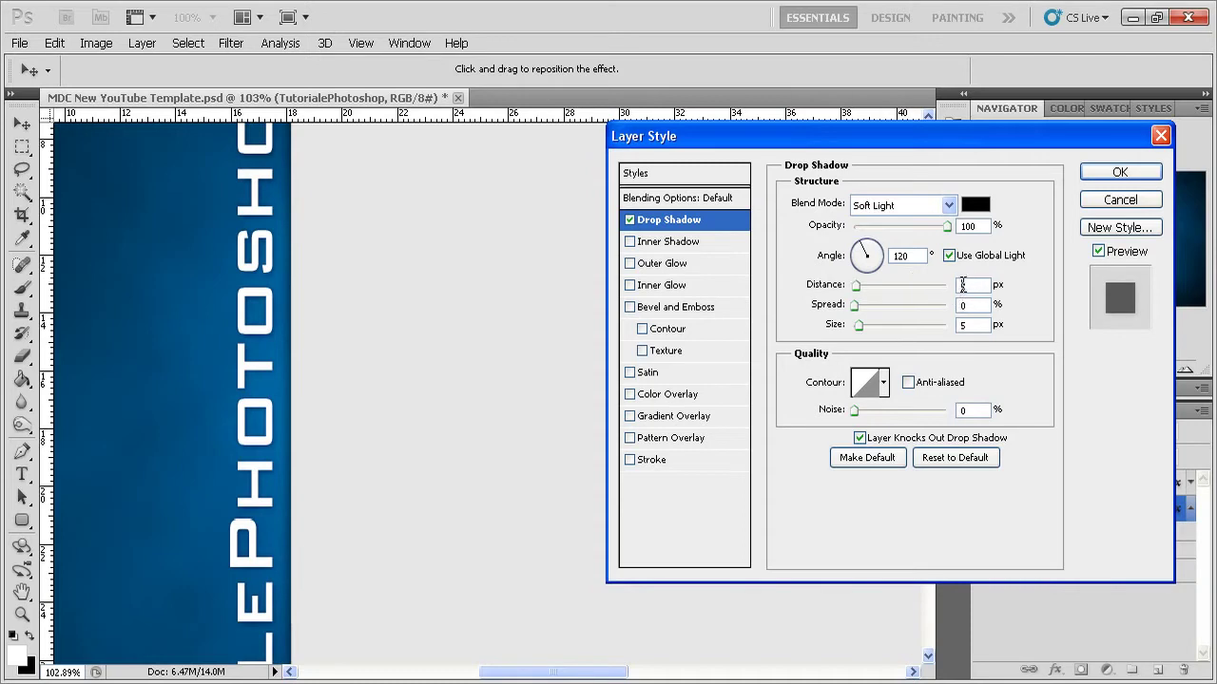
key(Up)
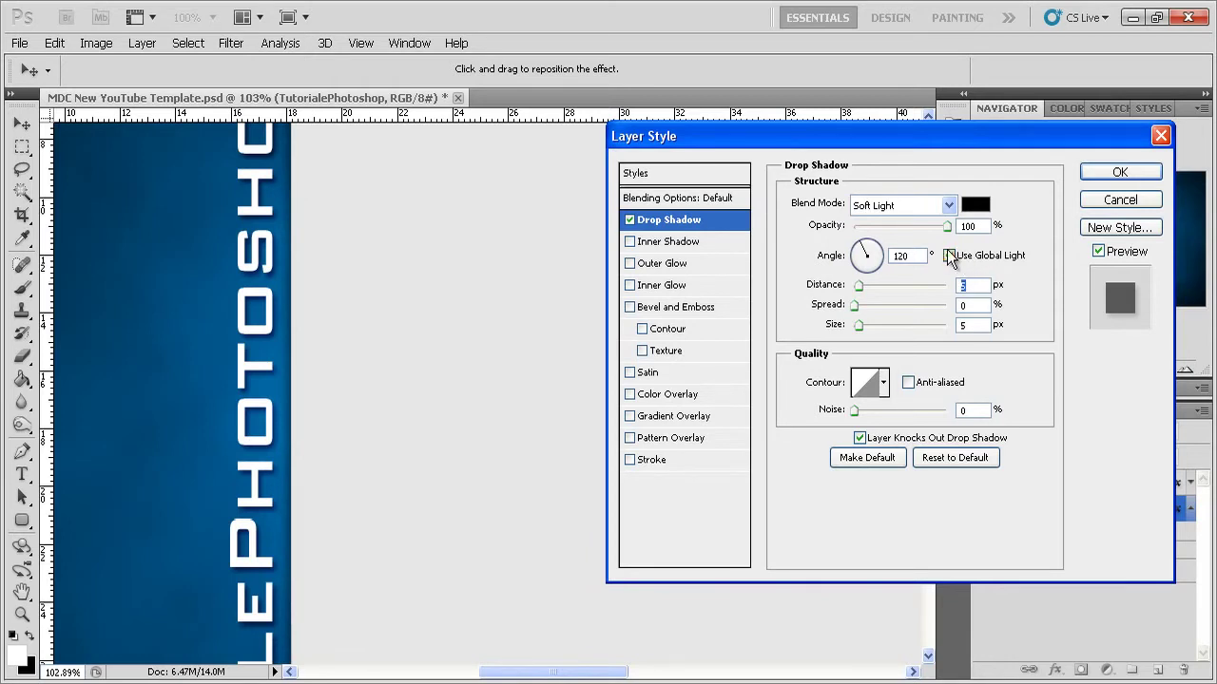
Turn off Use Global Light, set the shadow angle to -180°, and enable Gradient Overlay.
click(950, 257)
double_click(913, 256)
text(90)
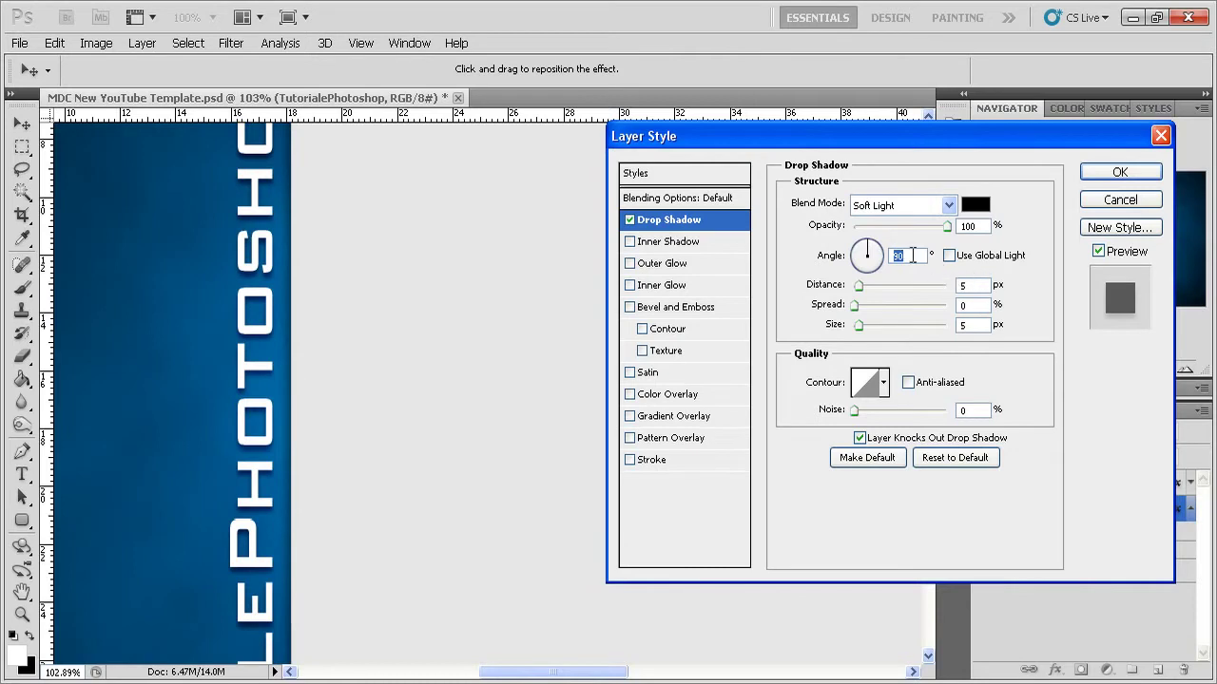
click(866, 255)
text(180)
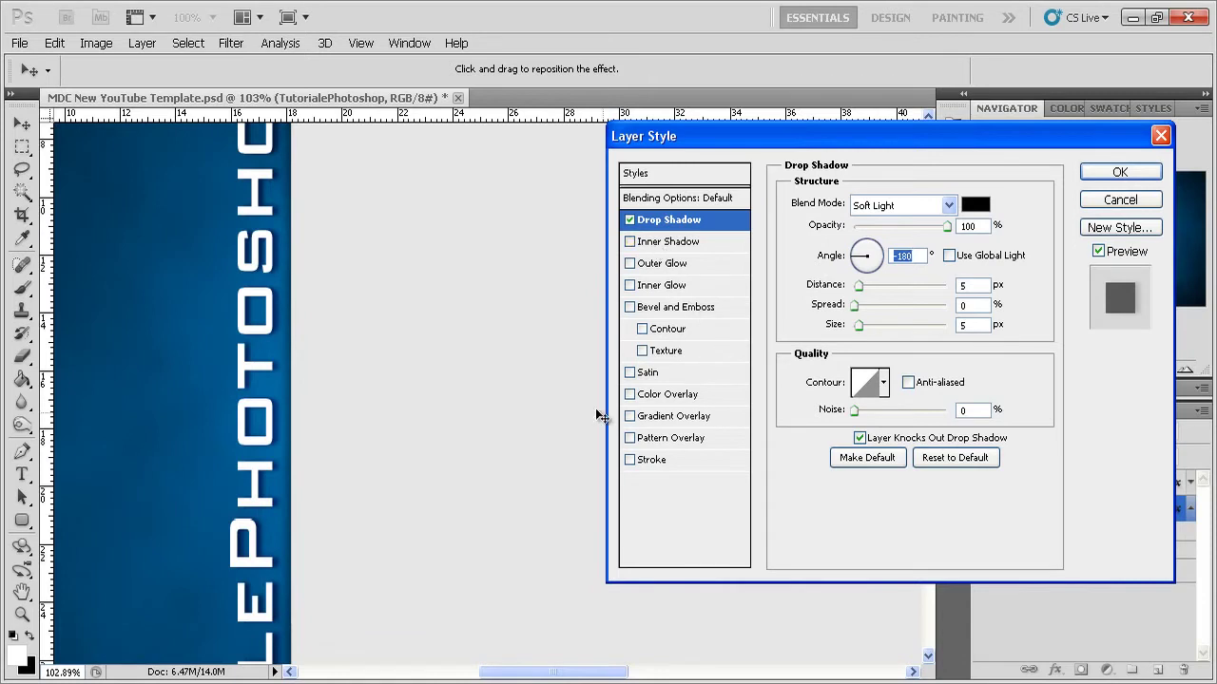
click(629, 417)
Keep the Gradient Overlay at Normal blending and set the gradient's left stop to mid grey.
click(640, 423)
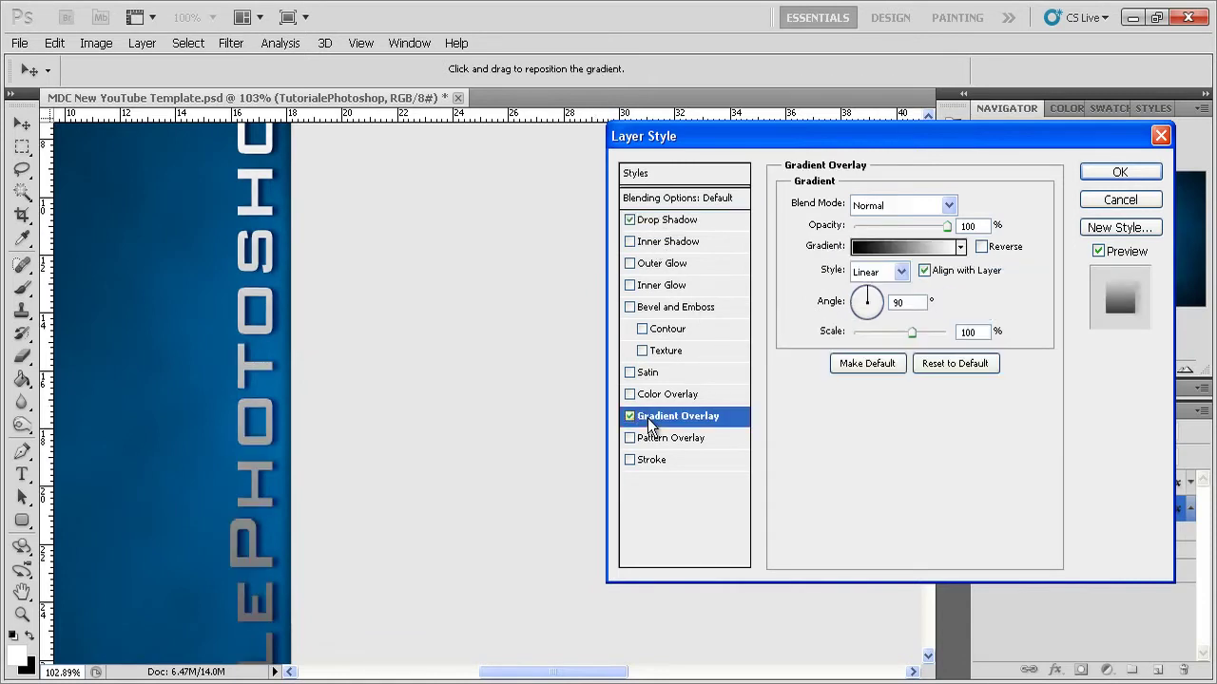
click(888, 198)
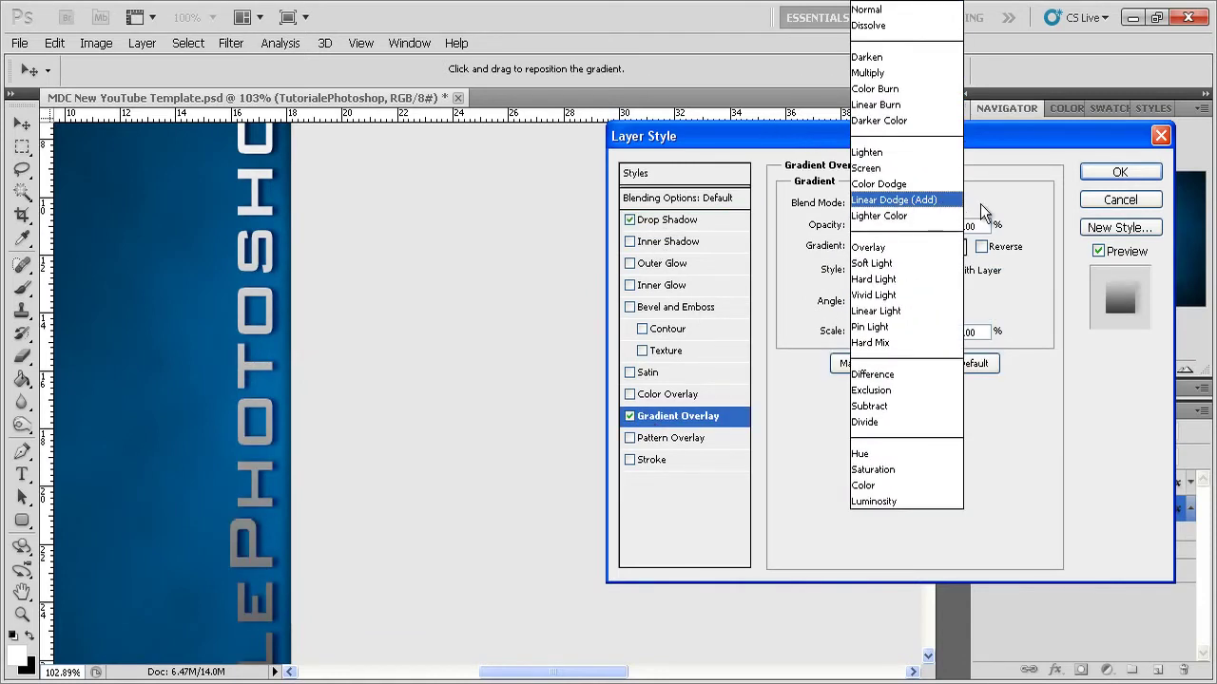
click(988, 203)
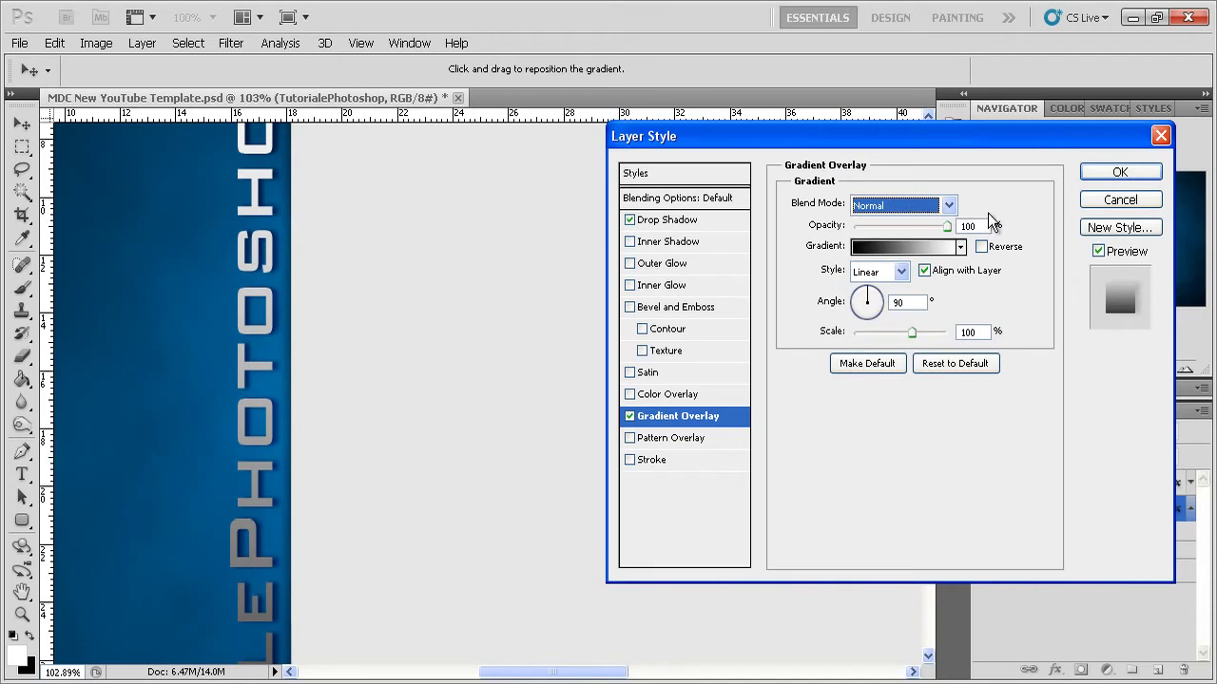
click(893, 244)
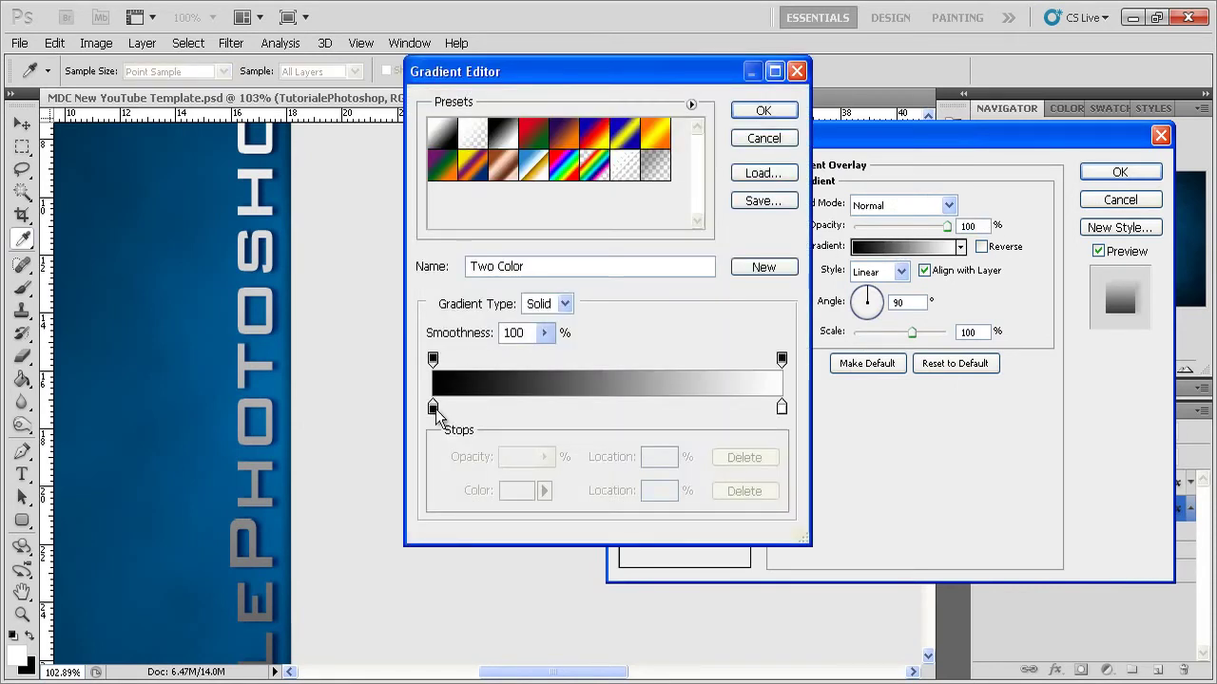
click(433, 407)
double_click(433, 406)
drag(447, 366, 398, 380)
click(881, 252)
Set the gradient's right stop to light grey #eeeeee and confirm the gradient.
click(781, 407)
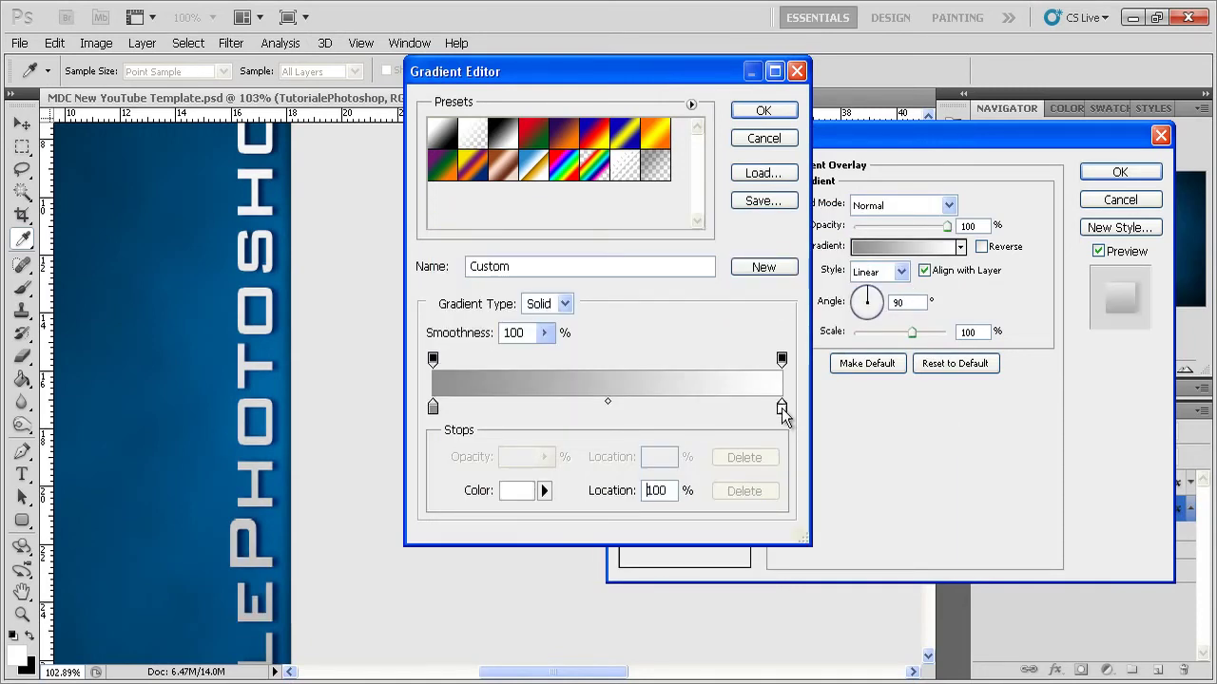
double_click(782, 407)
drag(454, 265, 440, 288)
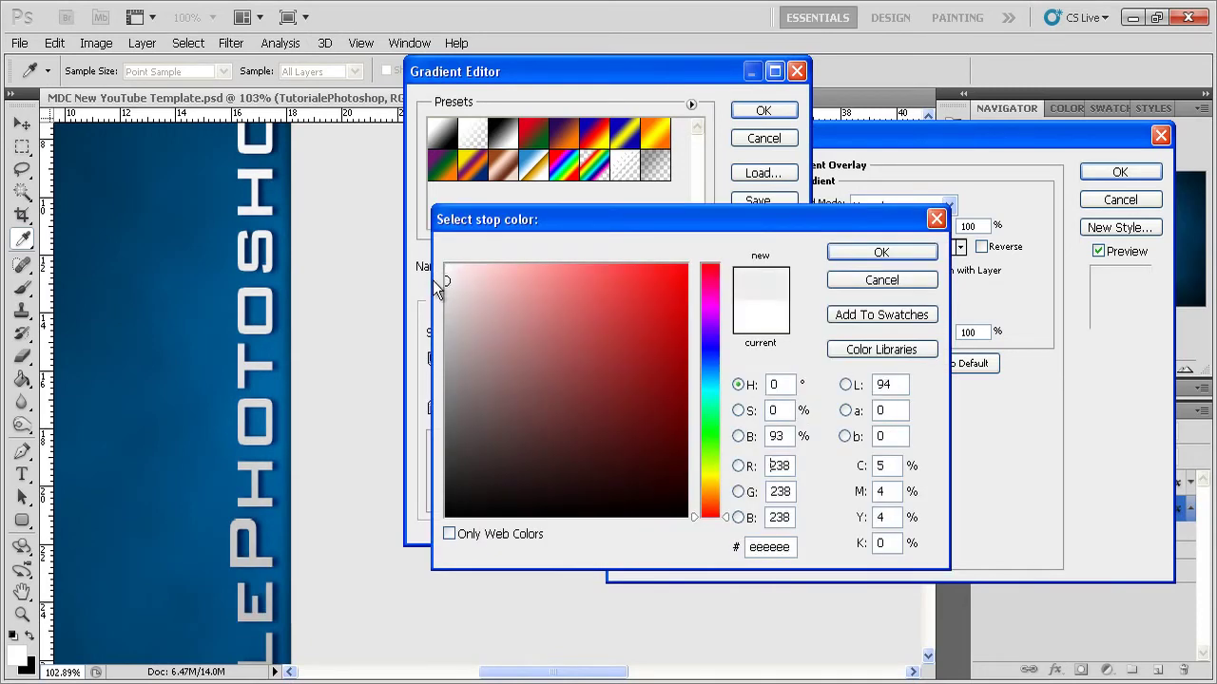
click(837, 250)
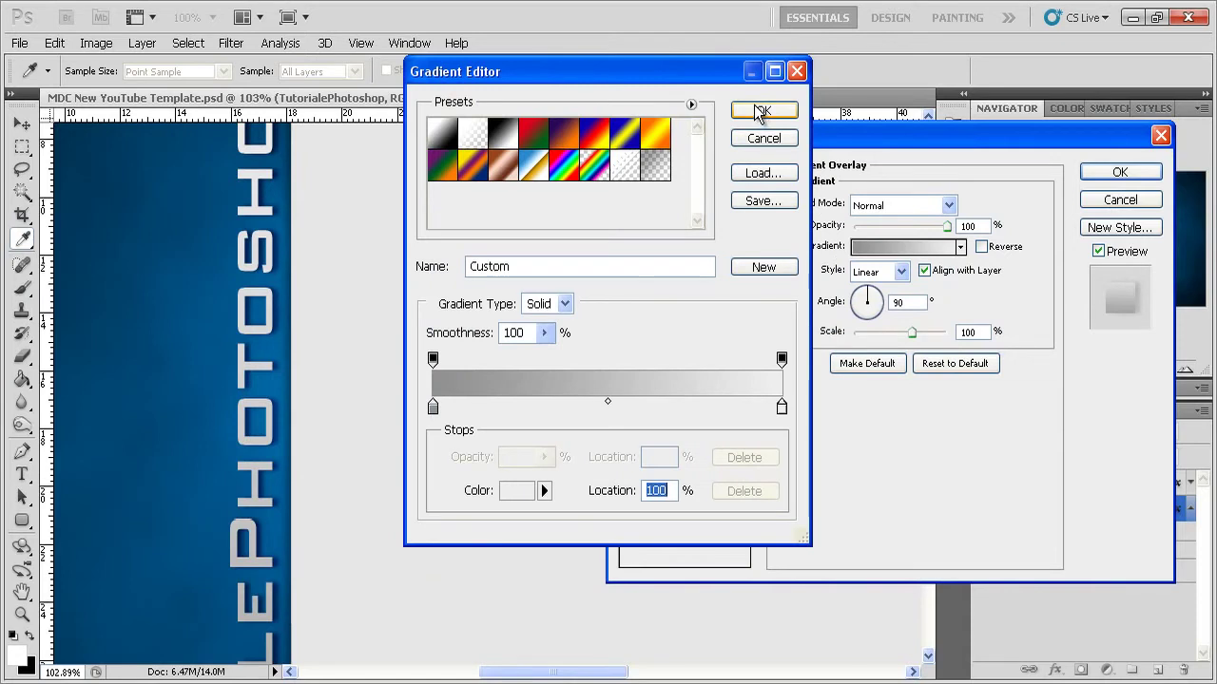
click(433, 408)
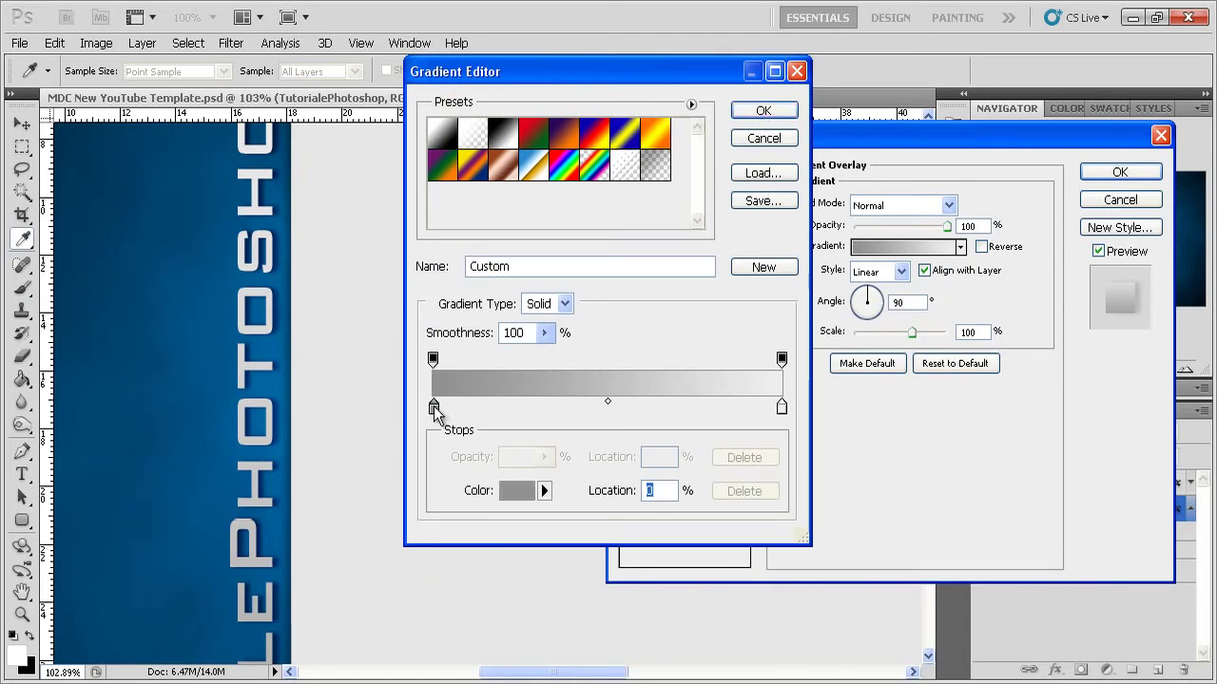
click(764, 111)
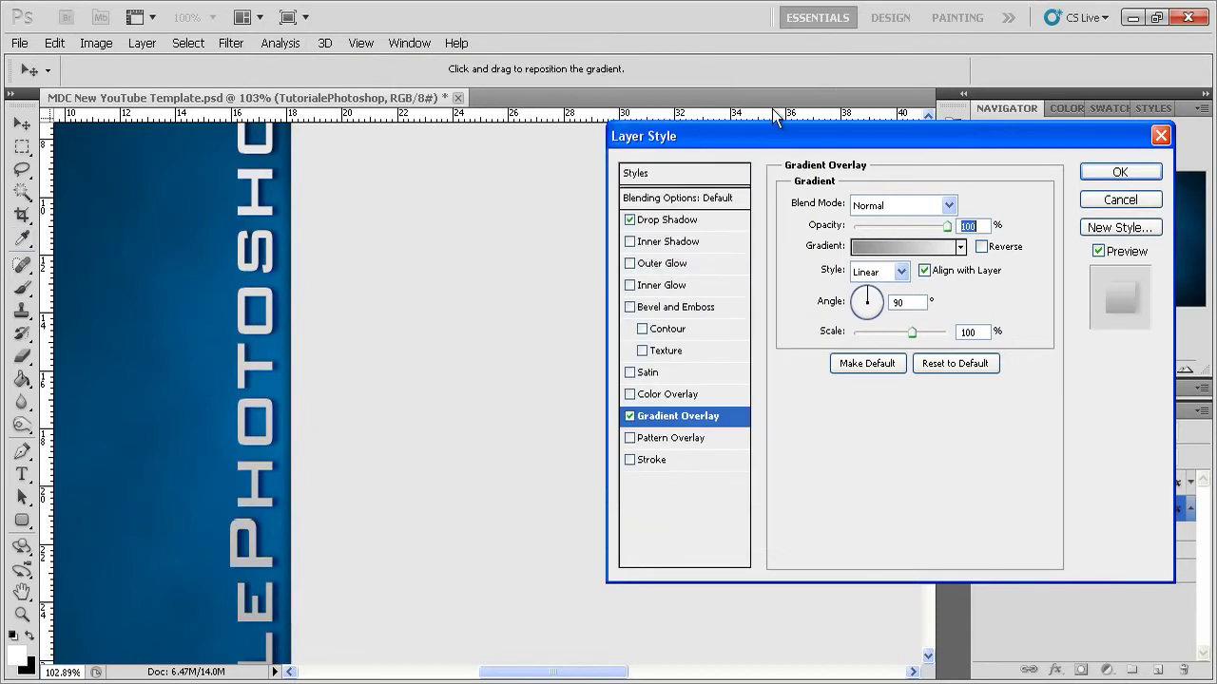
Make the gradient overlay Reflected at -180° and enable Inner Glow.
click(876, 270)
click(870, 338)
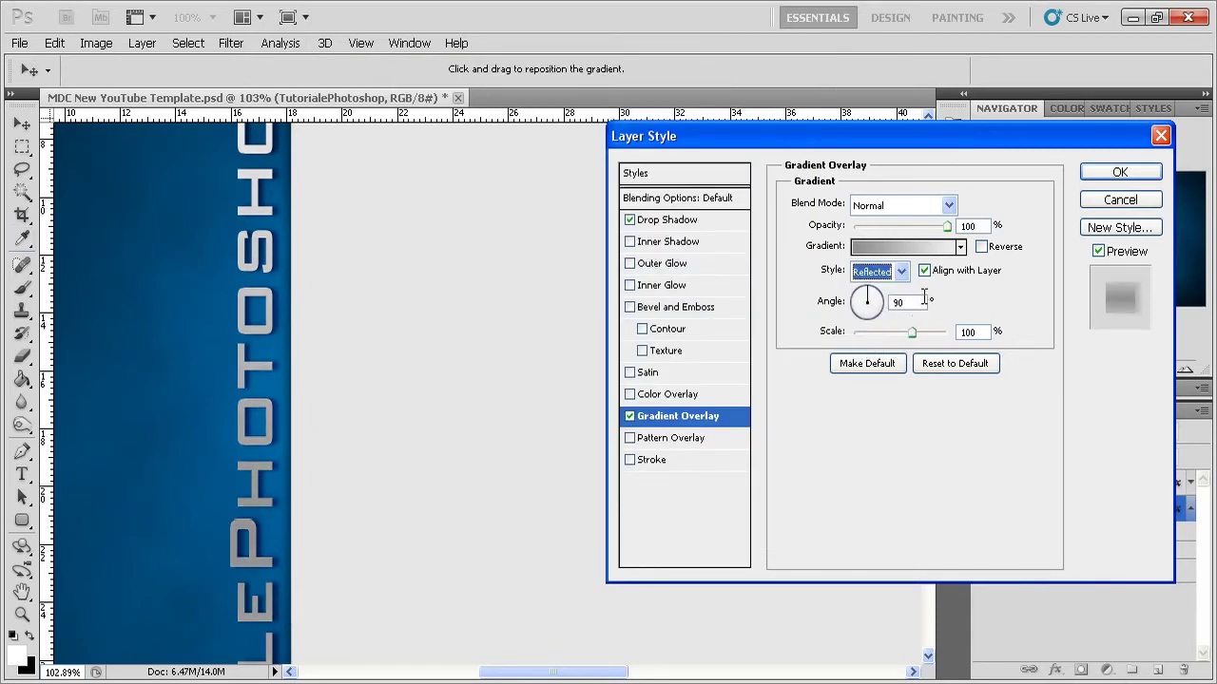
double_click(898, 302)
text(-)
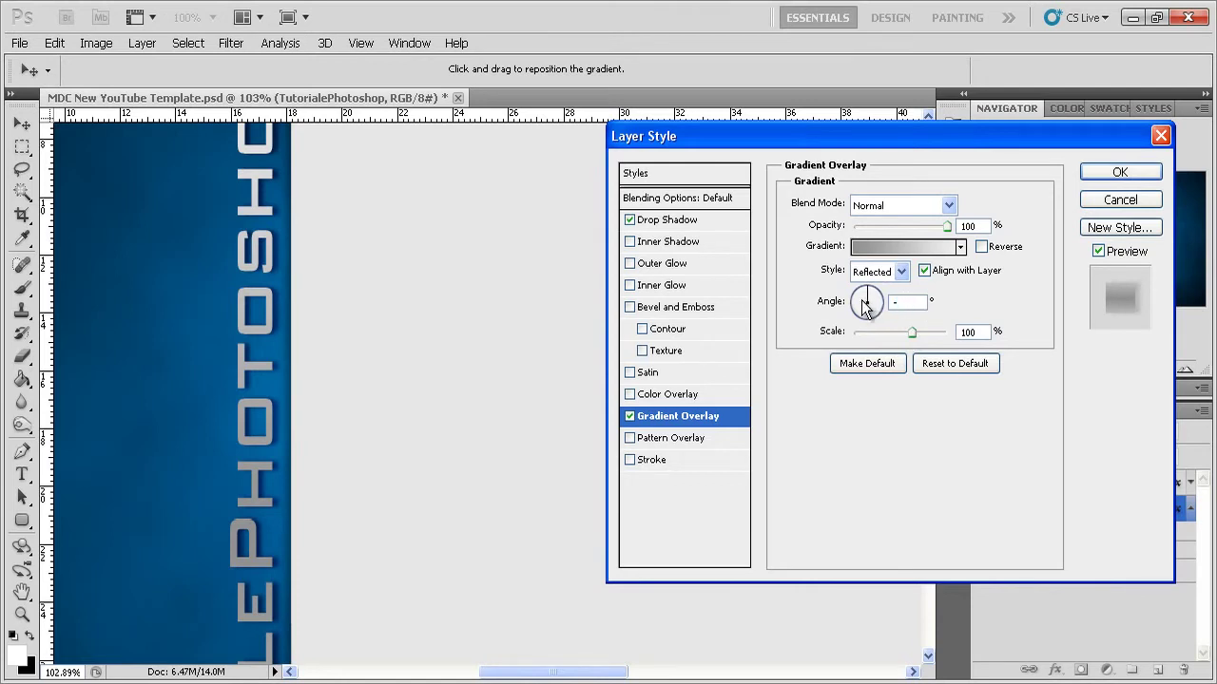
text(180)
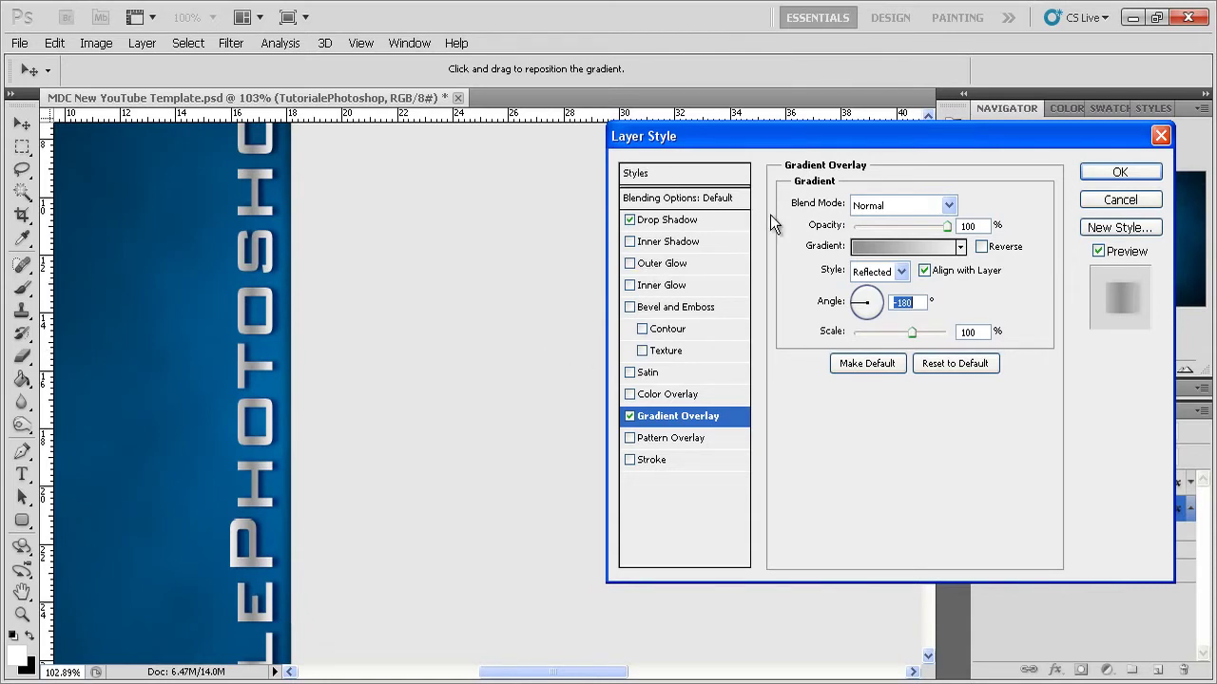
click(629, 285)
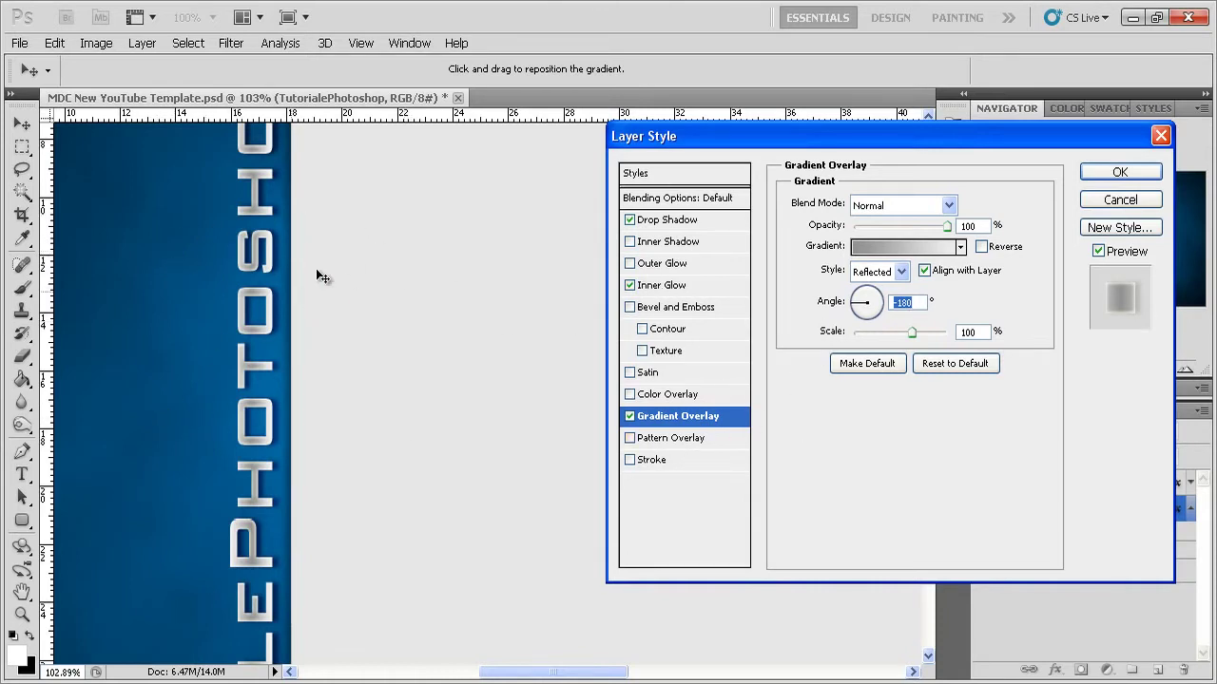
click(677, 285)
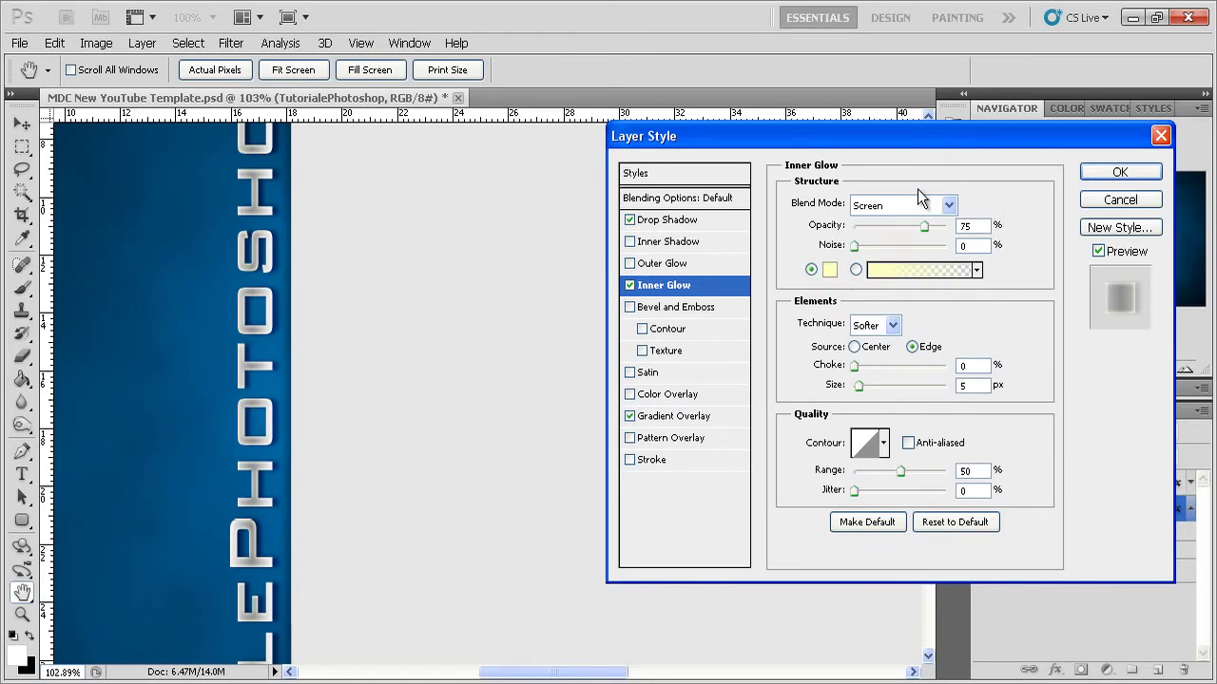
Make the inner glow white in Overlay mode and enable Bevel and Emboss.
click(922, 206)
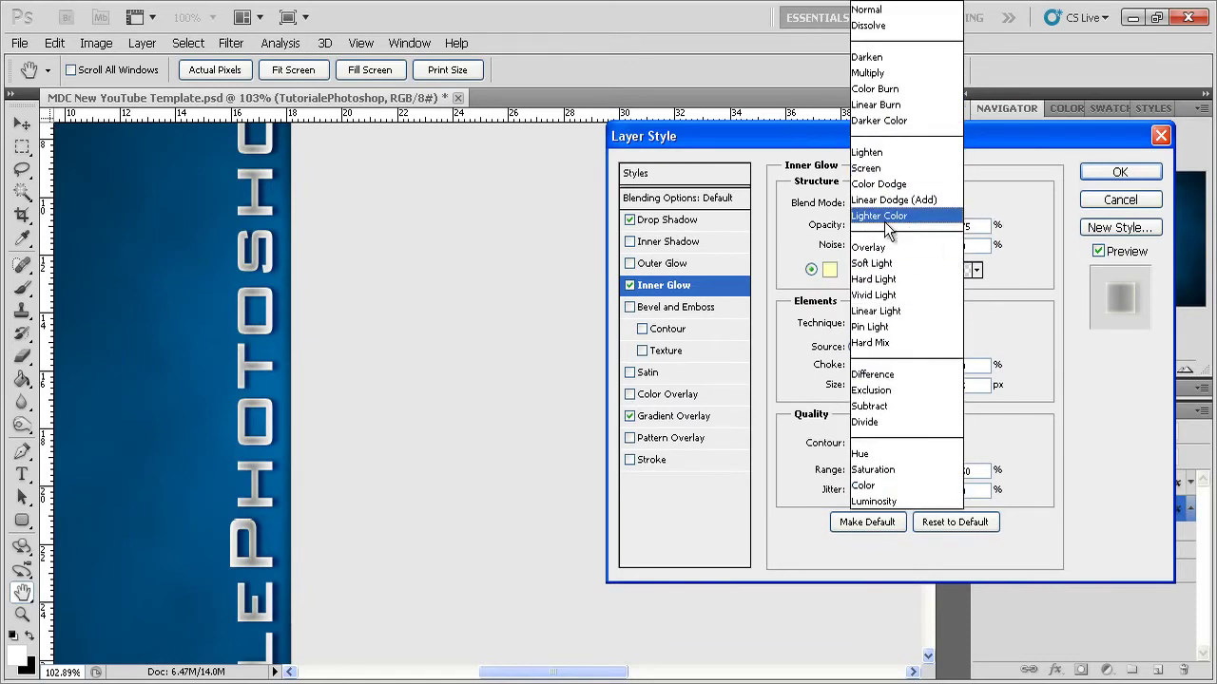
click(893, 239)
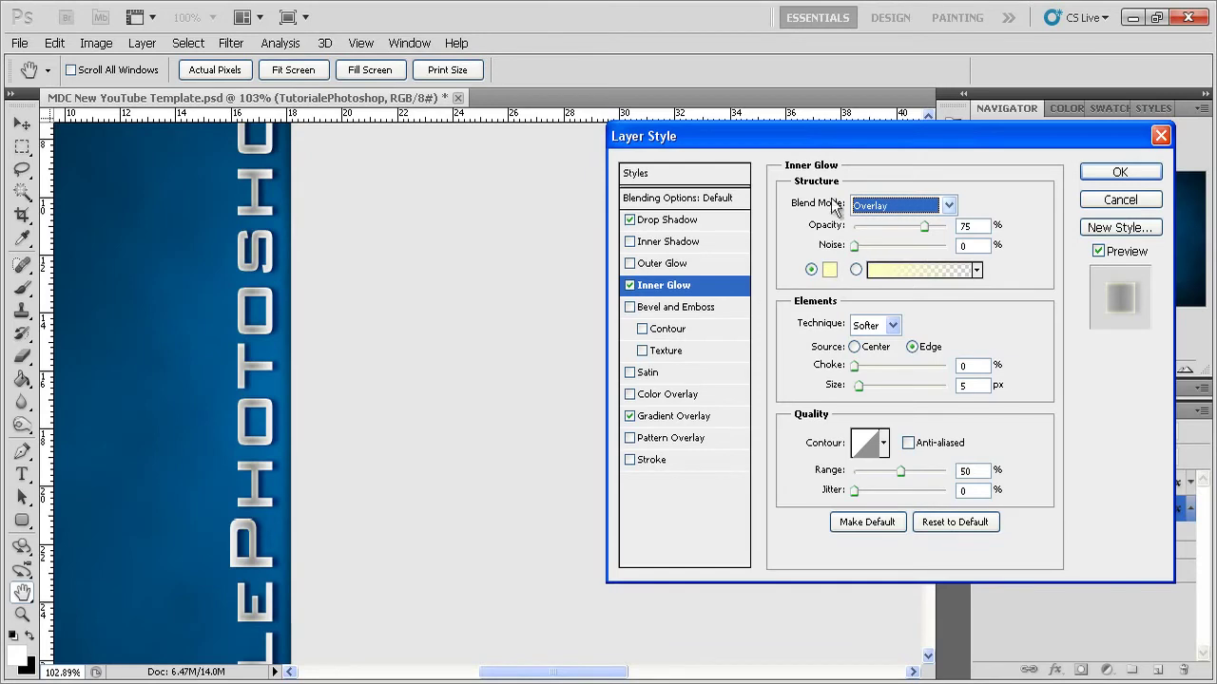
click(829, 270)
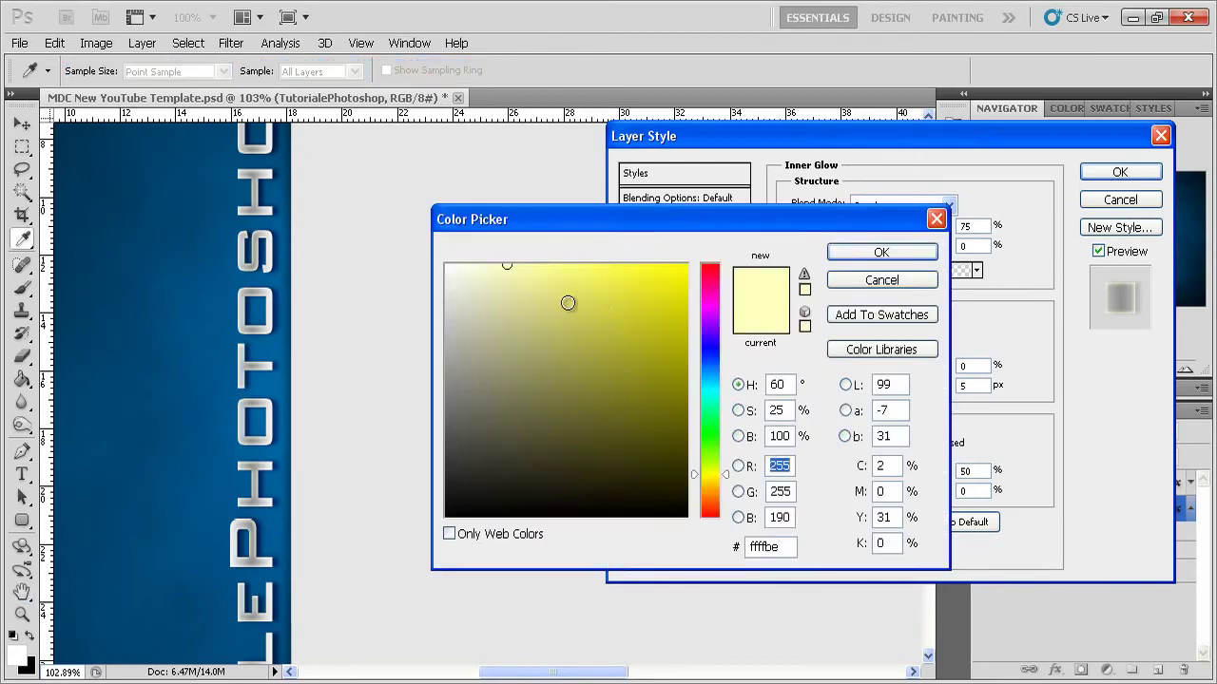
drag(567, 301, 407, 227)
click(843, 255)
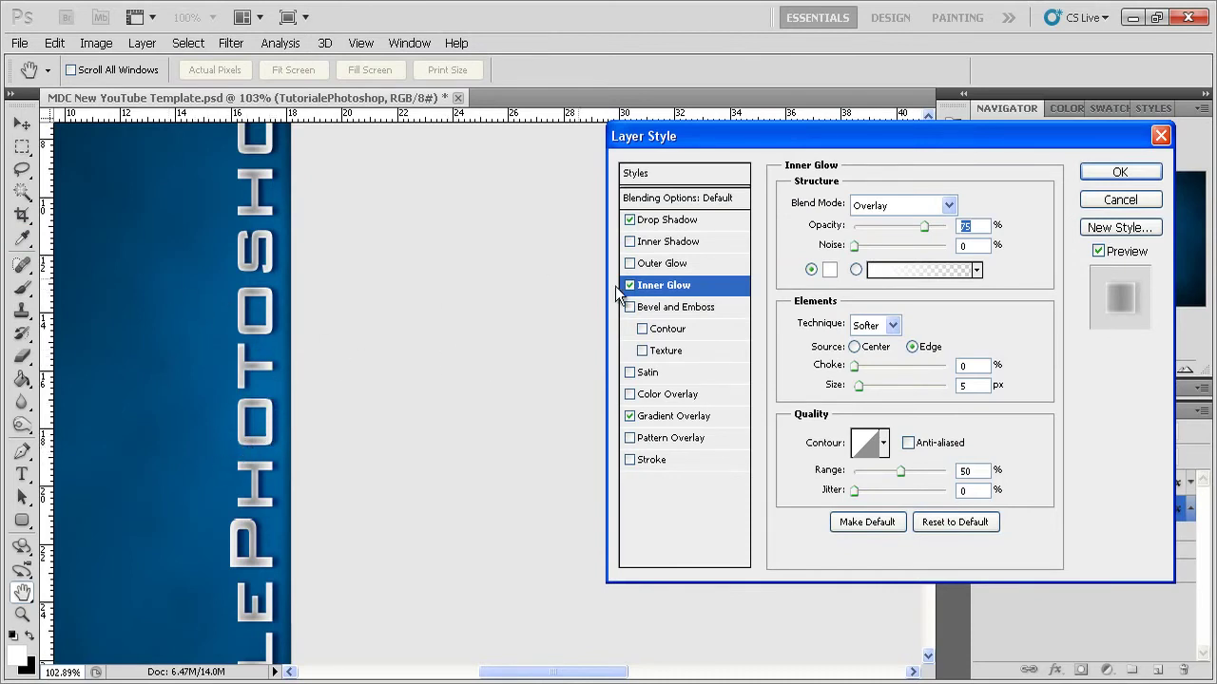
click(662, 308)
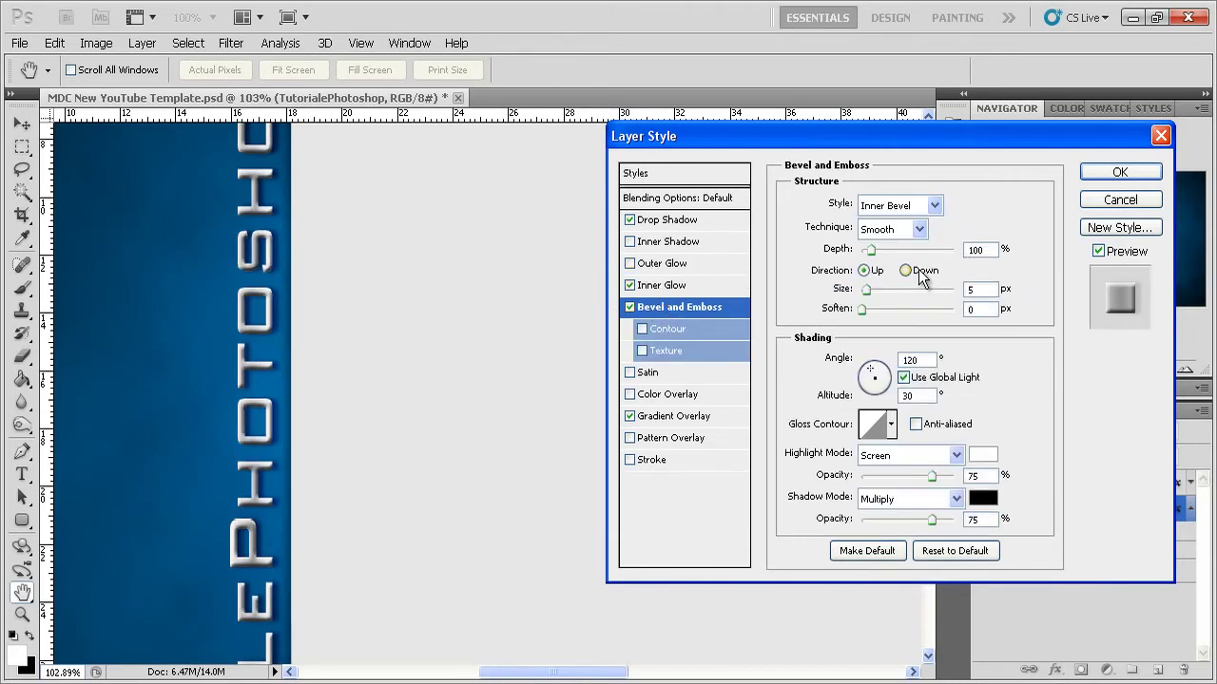
Give the bevel 1000% depth, 0 px size, 0% shadow opacity and 100% highlight opacity.
drag(865, 301, 861, 300)
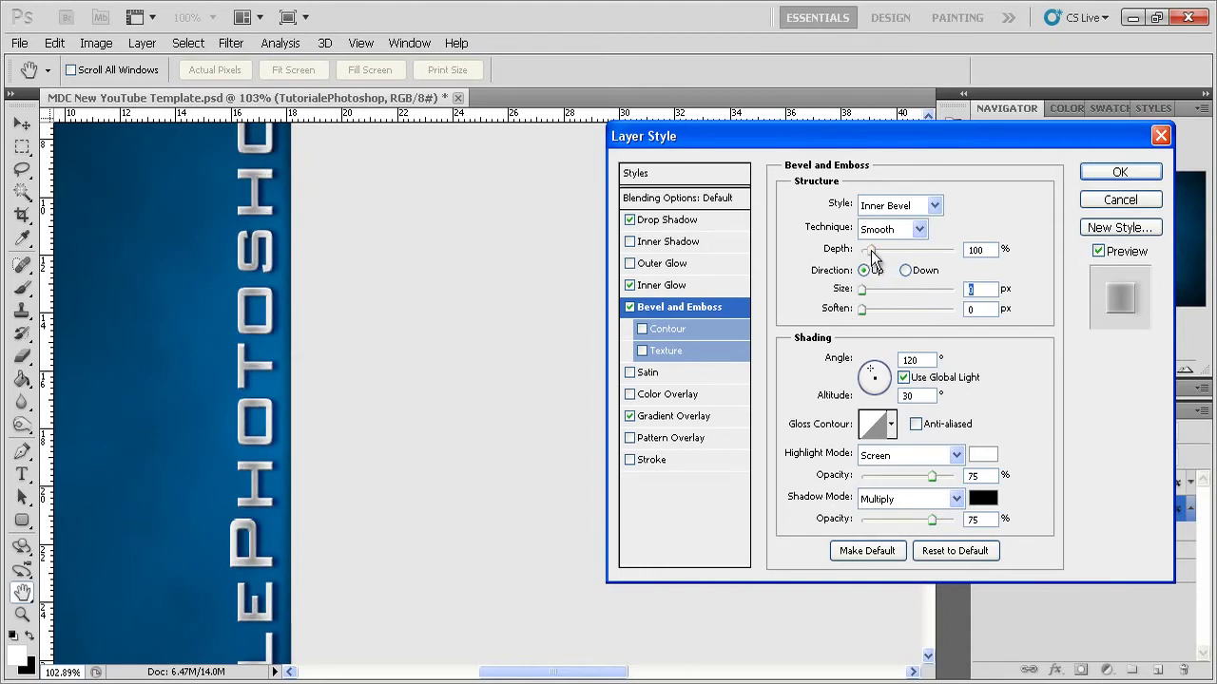
drag(980, 261, 1068, 258)
drag(862, 289, 865, 300)
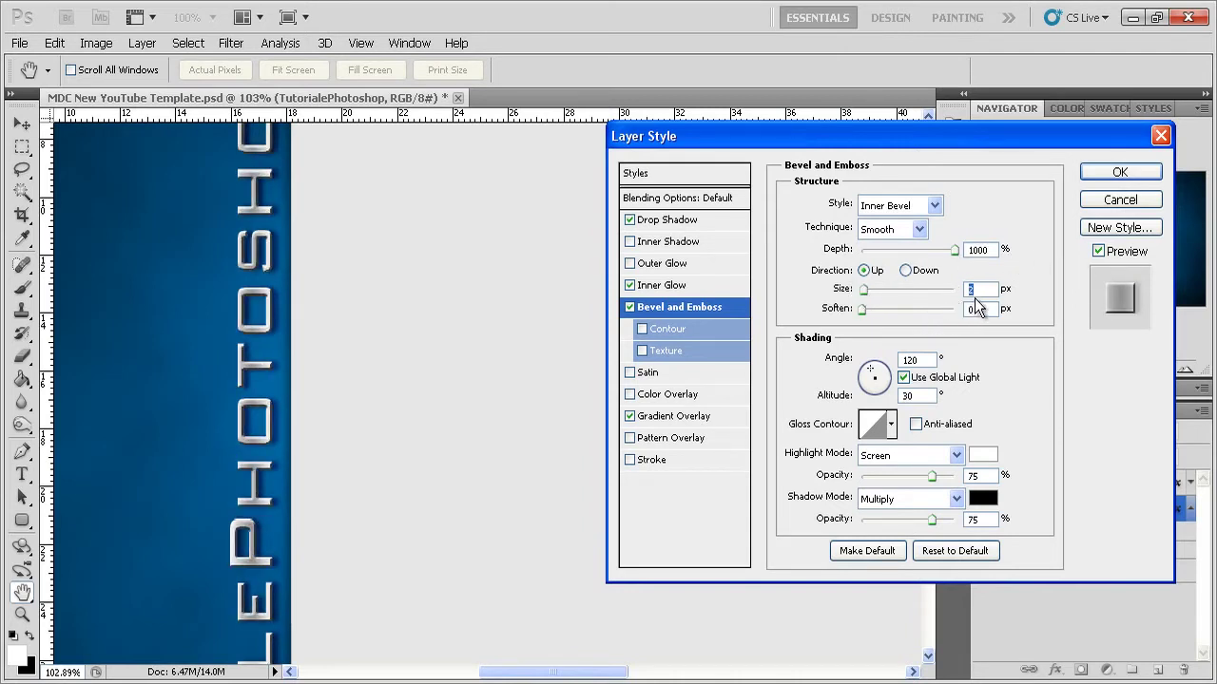
text(0)
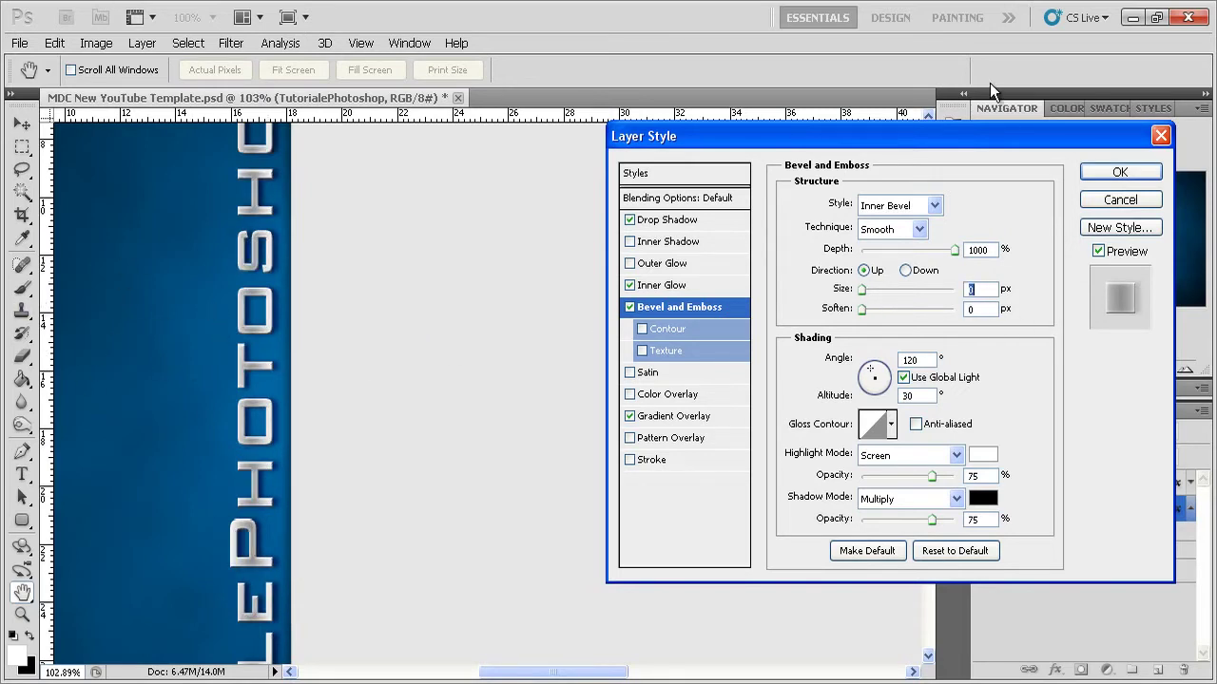
drag(932, 520, 574, 478)
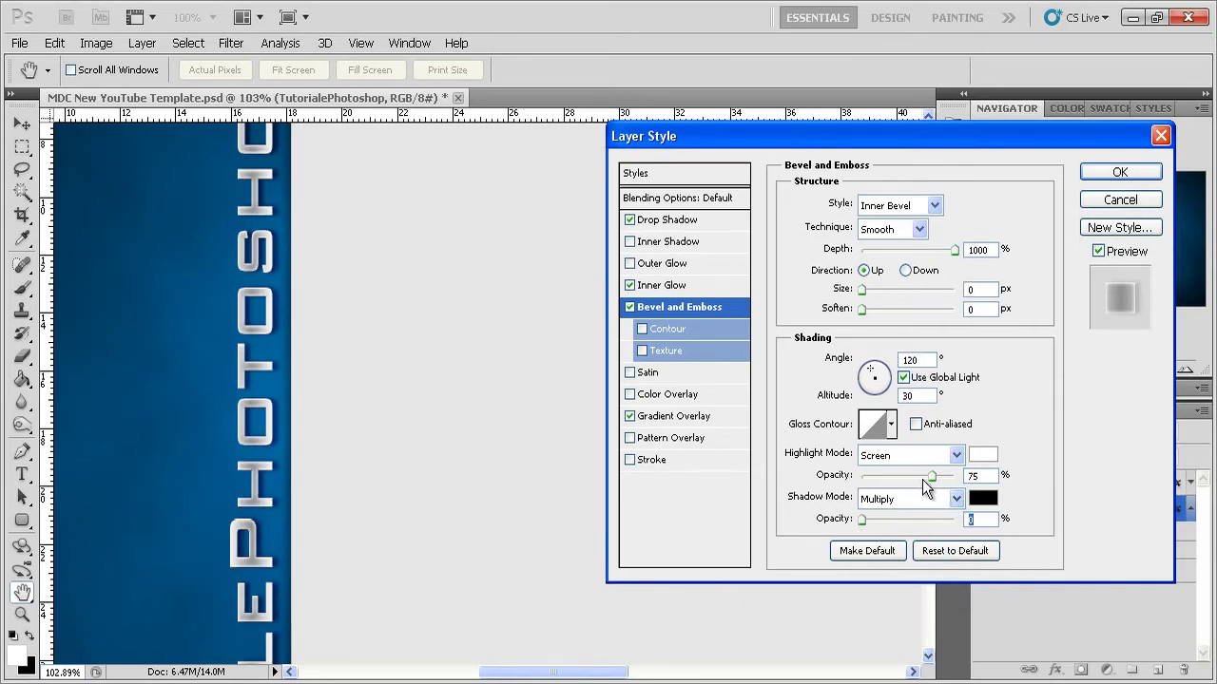
drag(931, 476, 969, 480)
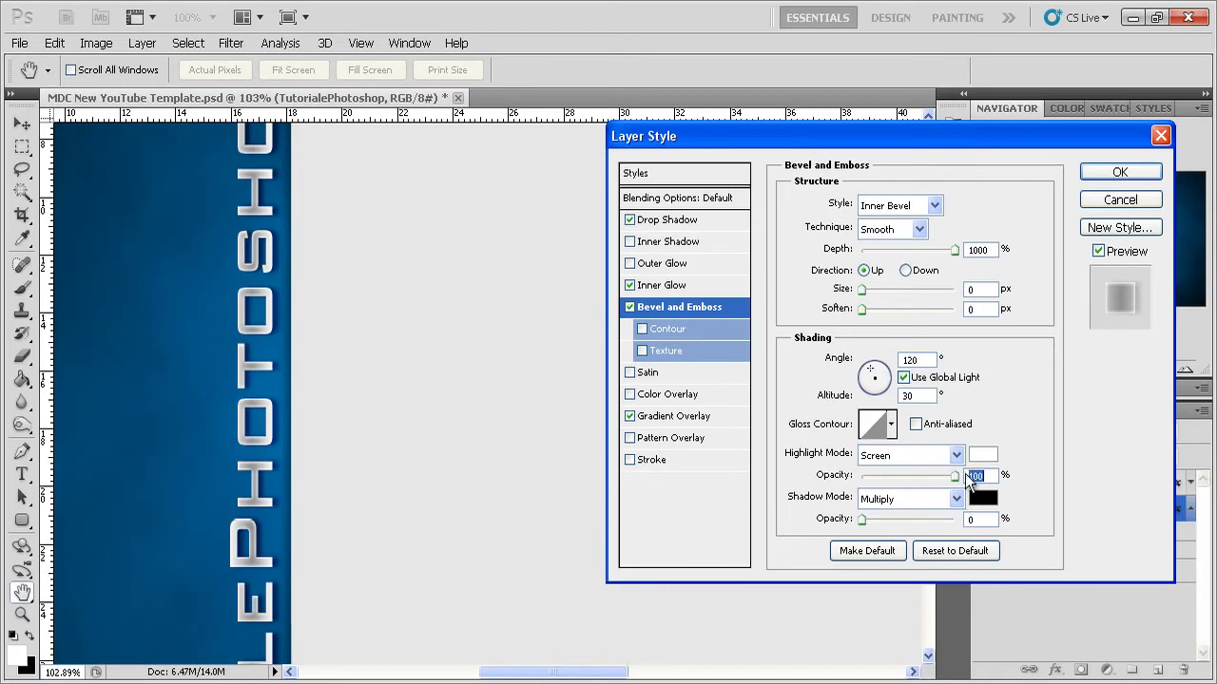
Apply the text effects, zoom in to inspect the lettering, then collapse and deselect the text layer.
click(1119, 172)
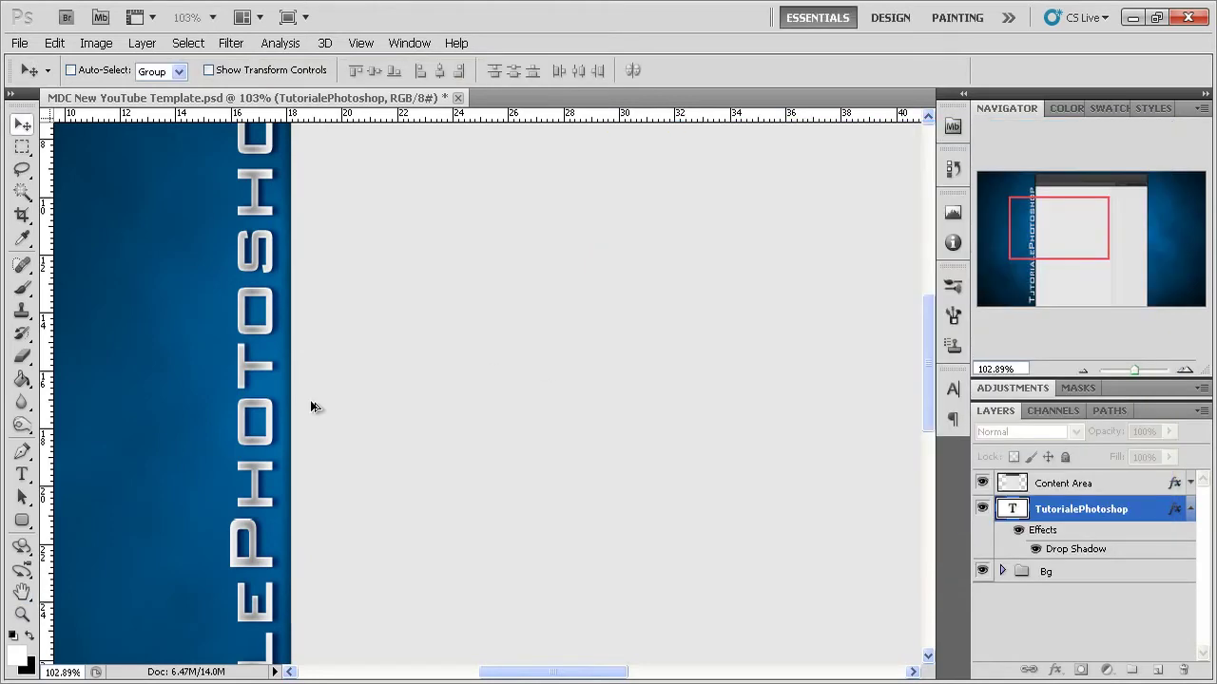
key(v)
scroll(312, 407, up, 3)
drag(1045, 229, 1029, 228)
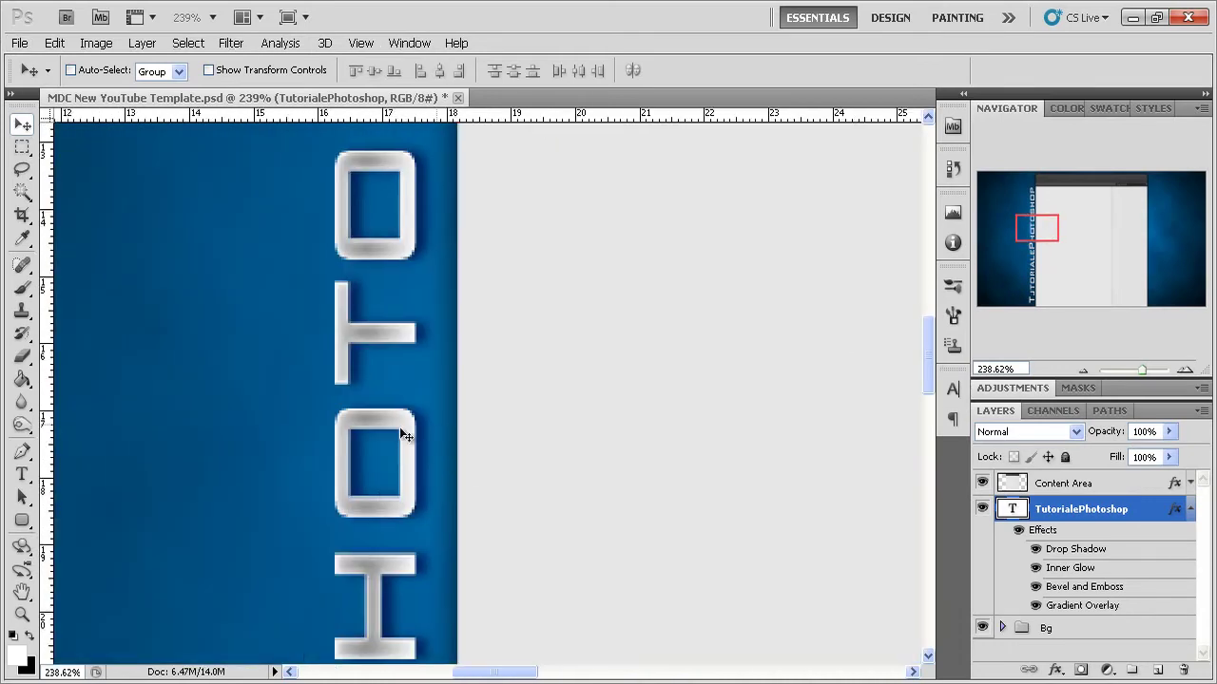
drag(1140, 366, 1129, 366)
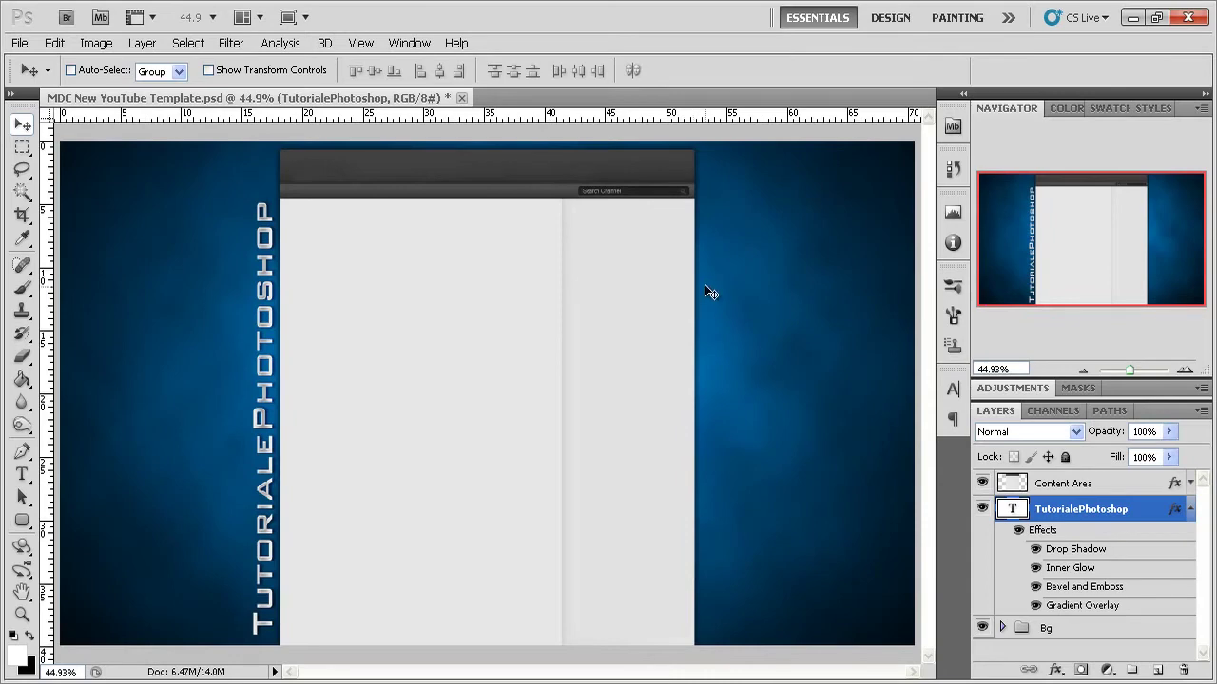
click(1190, 508)
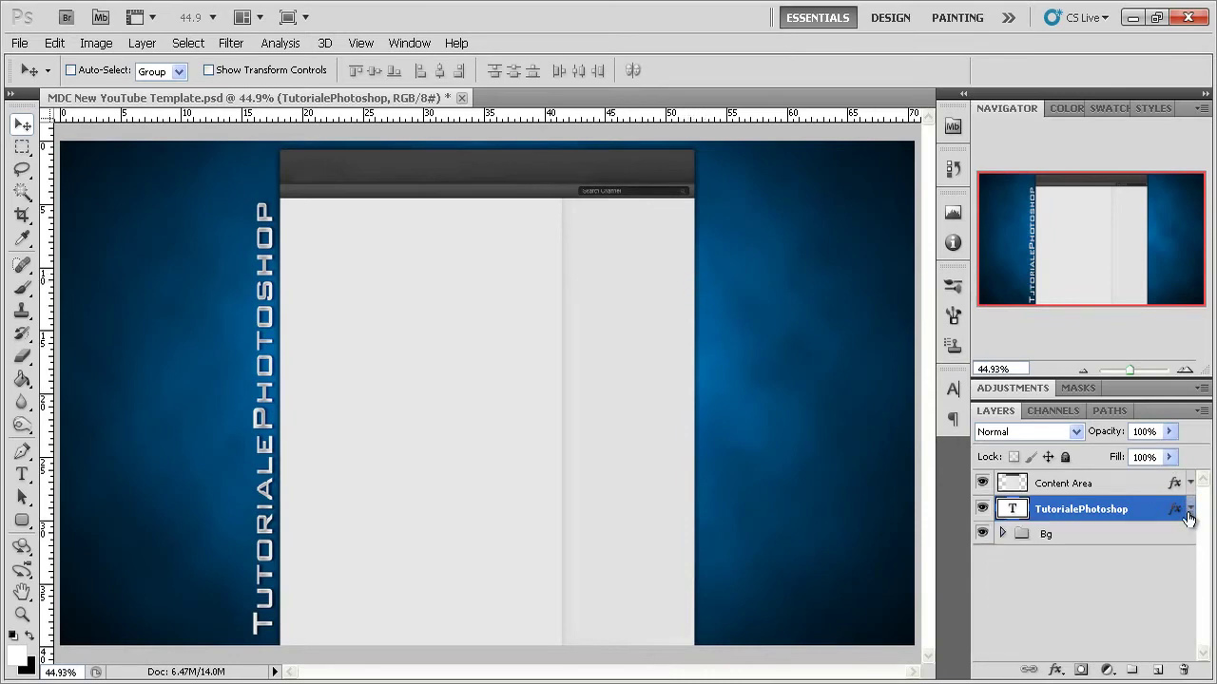
click(1094, 556)
Open the Optical Flares.jpg image.
click(19, 42)
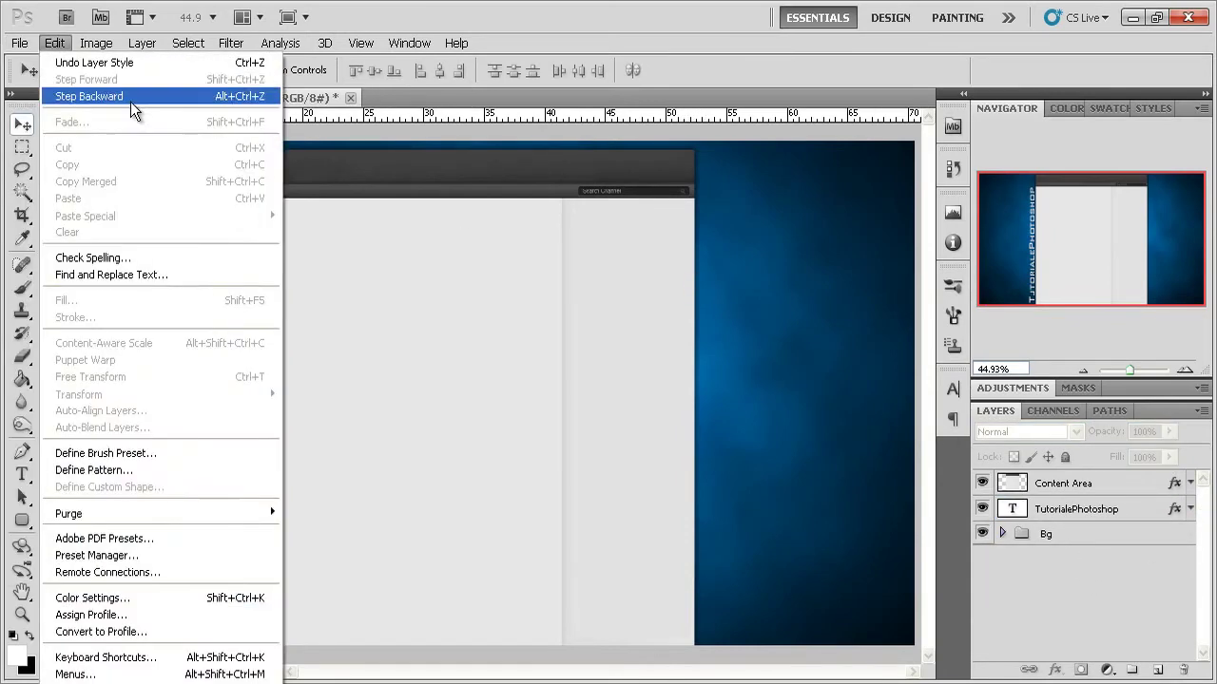
click(32, 80)
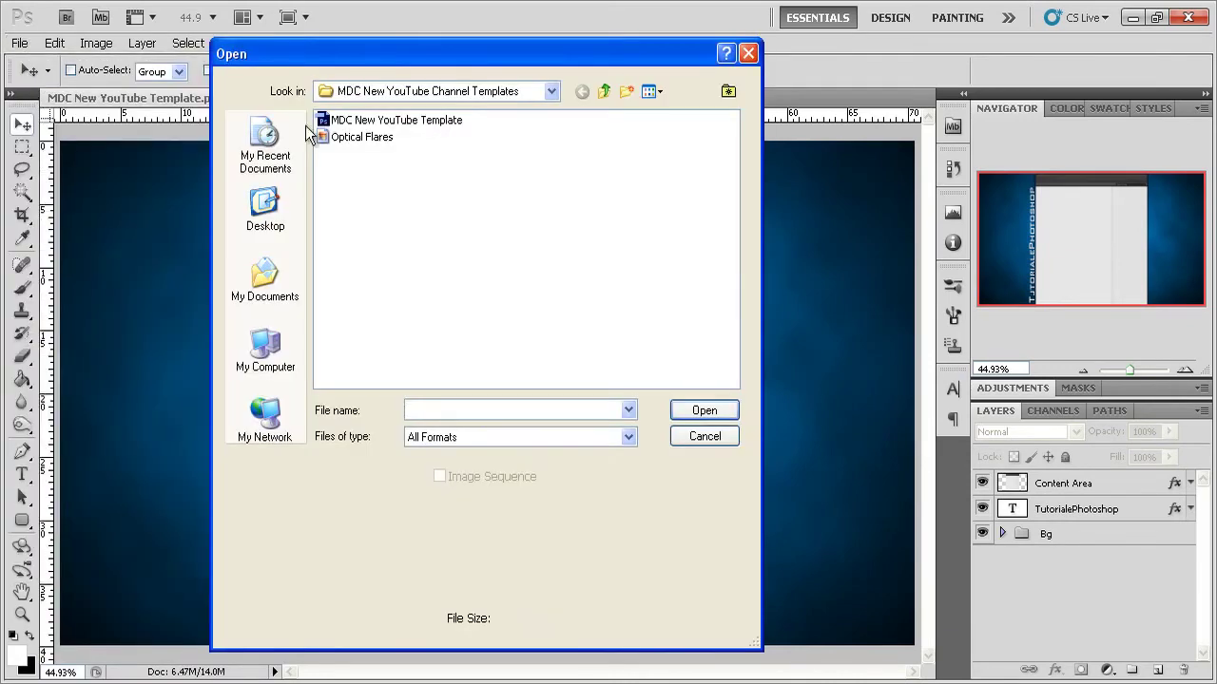
click(359, 138)
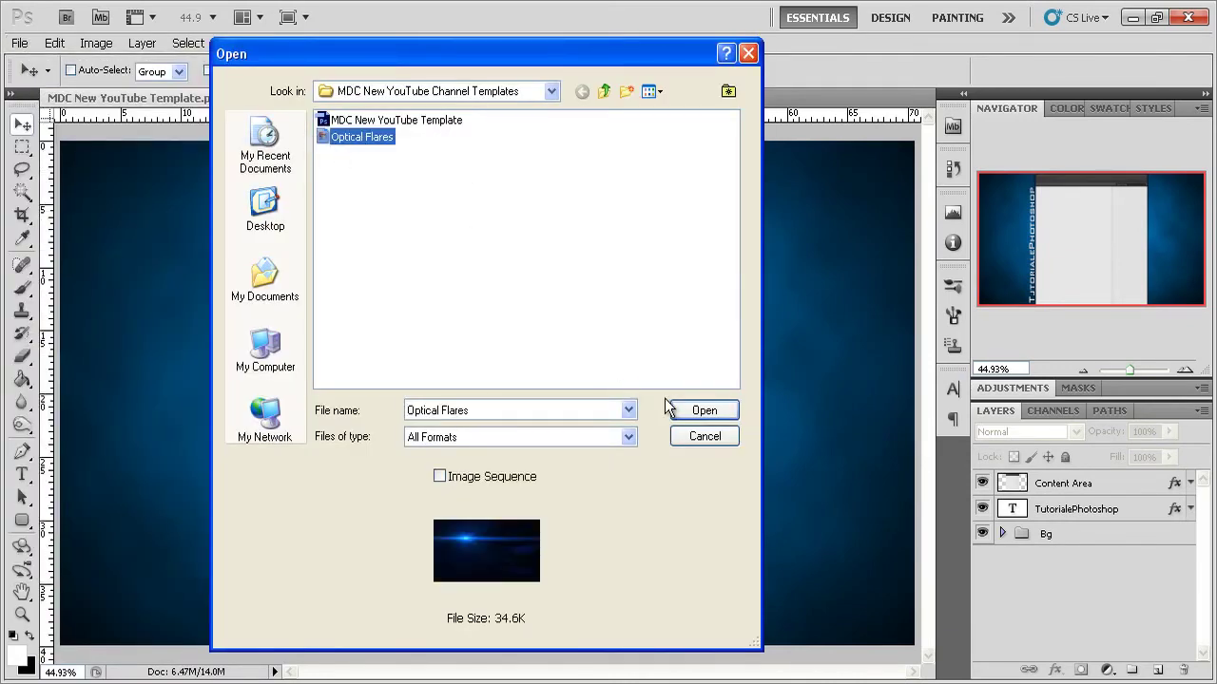
click(702, 410)
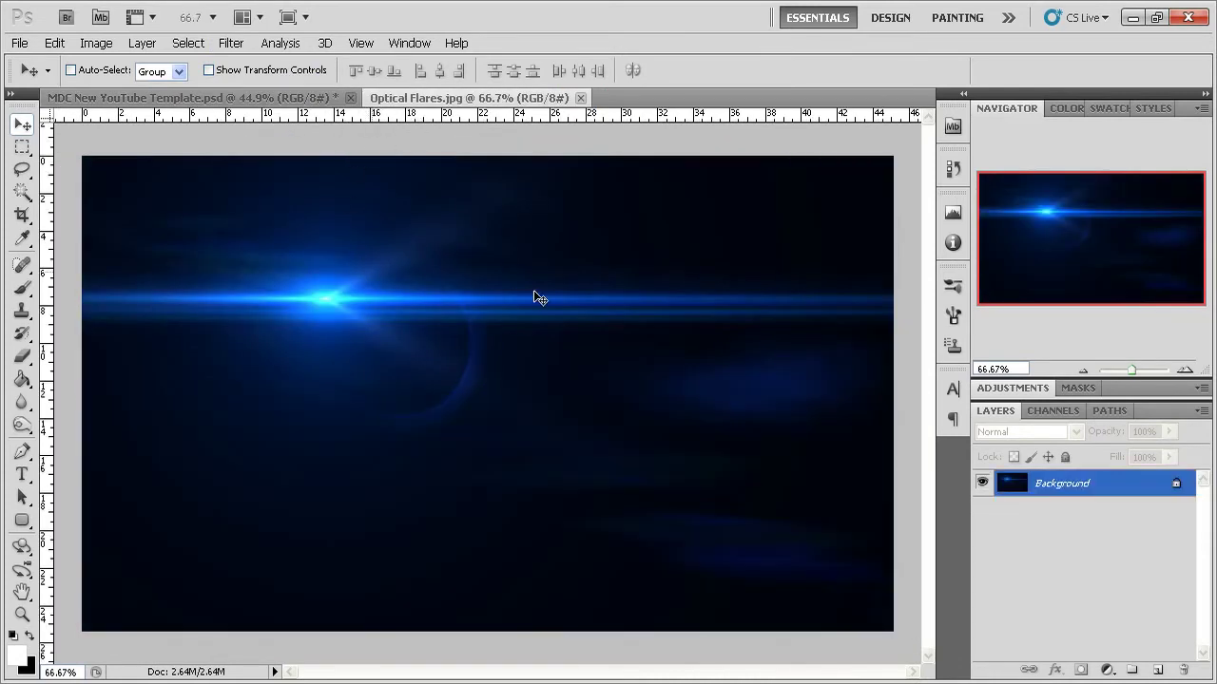
Convert its Background to Layer 0 and drag the flare into the YouTube template.
double_click(1134, 496)
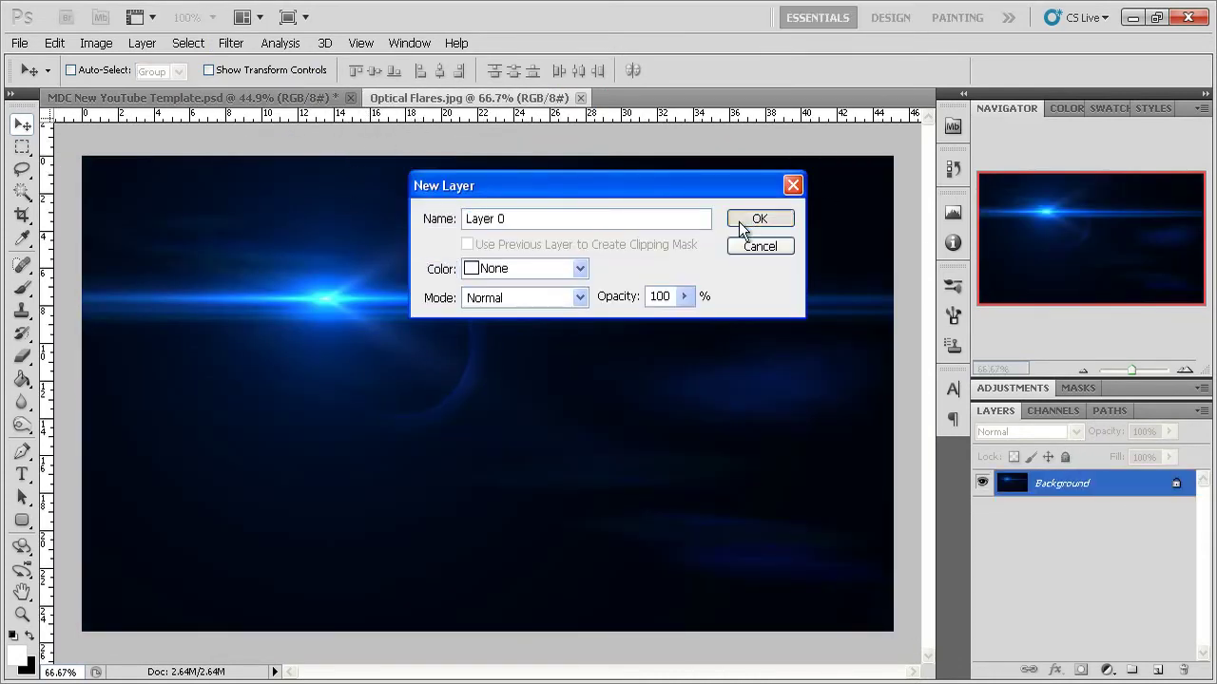
click(739, 220)
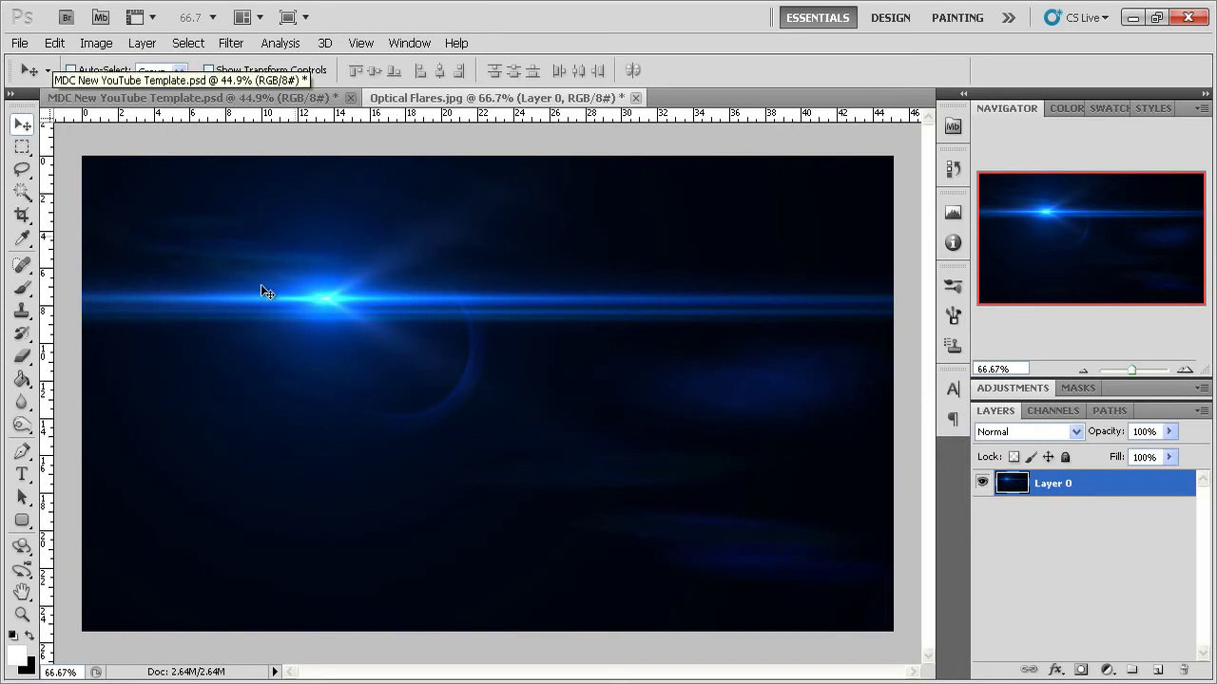
mouse_move(493, 328)
mouse_down()
mouse_move(190, 98)
mouse_move(372, 423)
mouse_move(480, 374)
mouse_up()
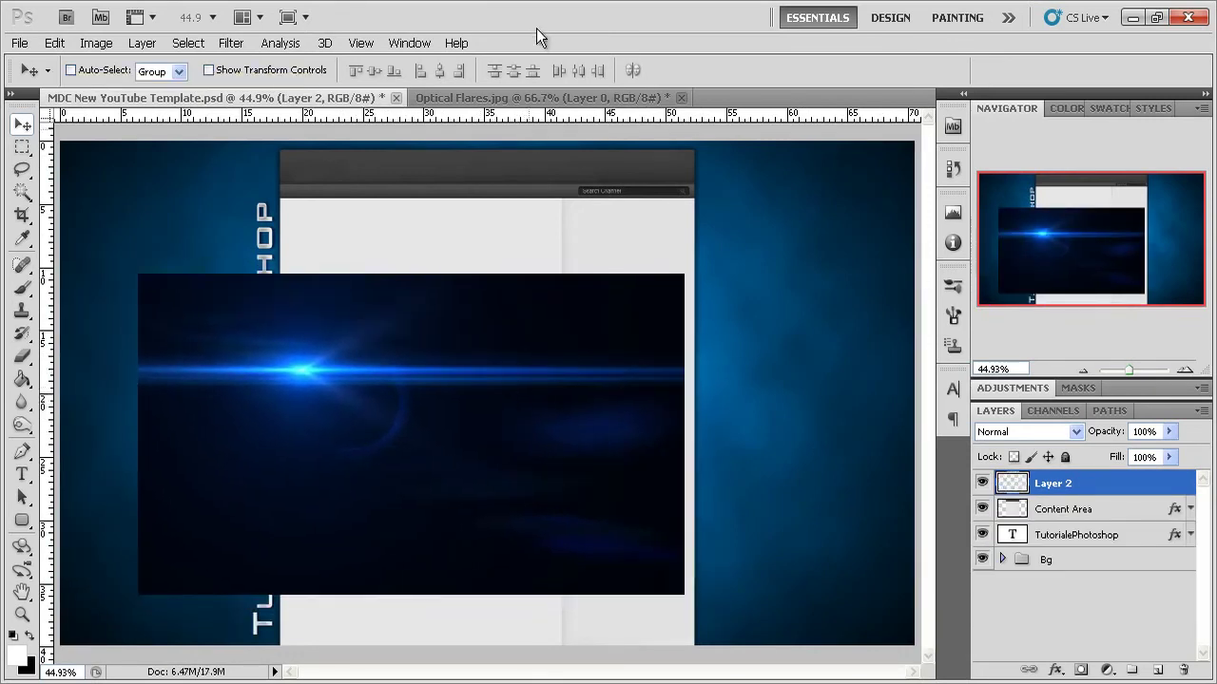
click(533, 98)
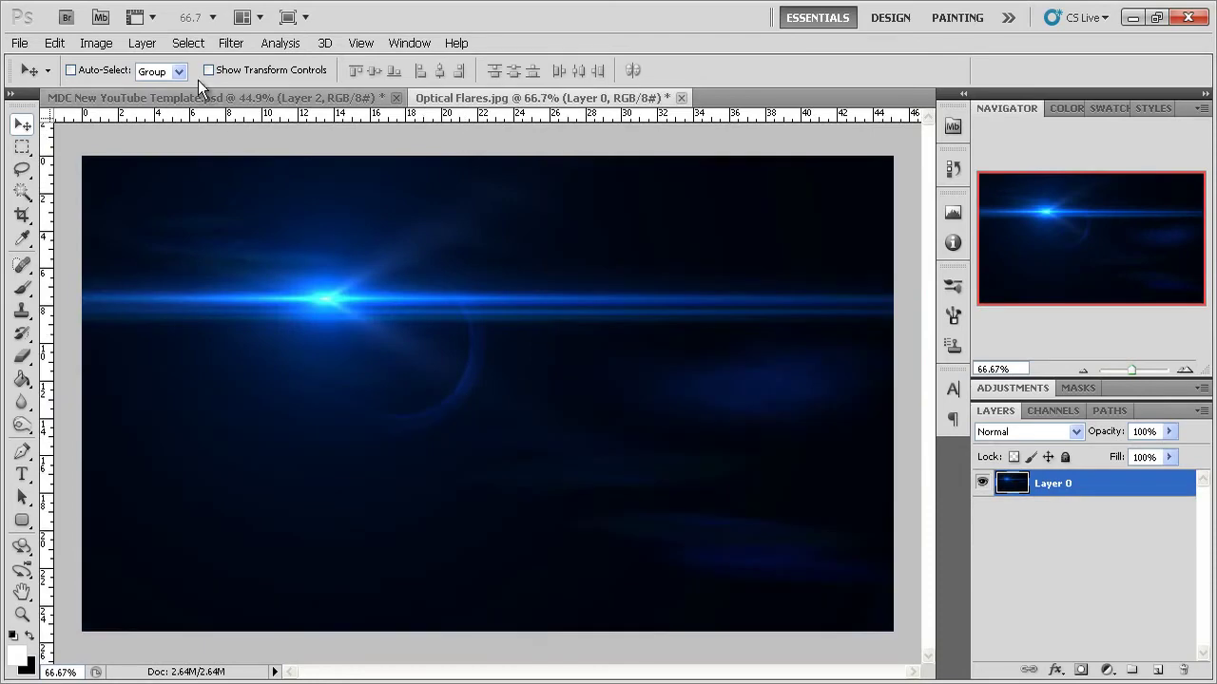
key(ctrl+Tab)
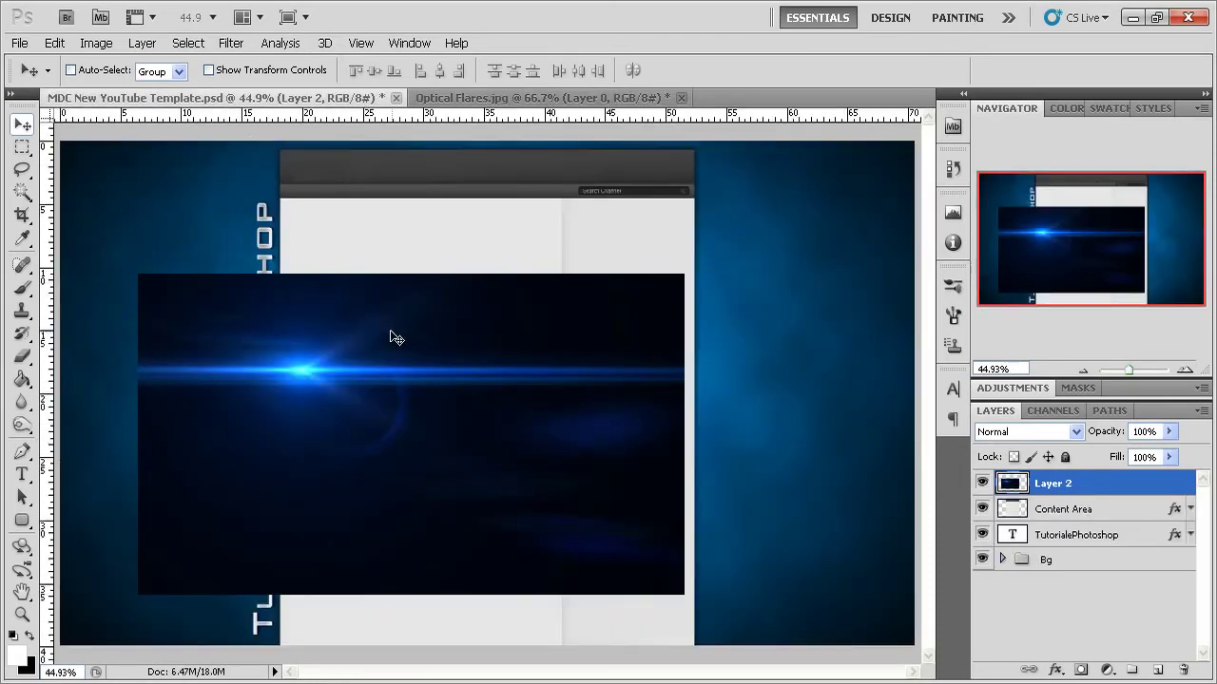
Rotate the flare layer vertical and move it up-left over the text.
key(ctrl+t)
drag(676, 227, 269, 203)
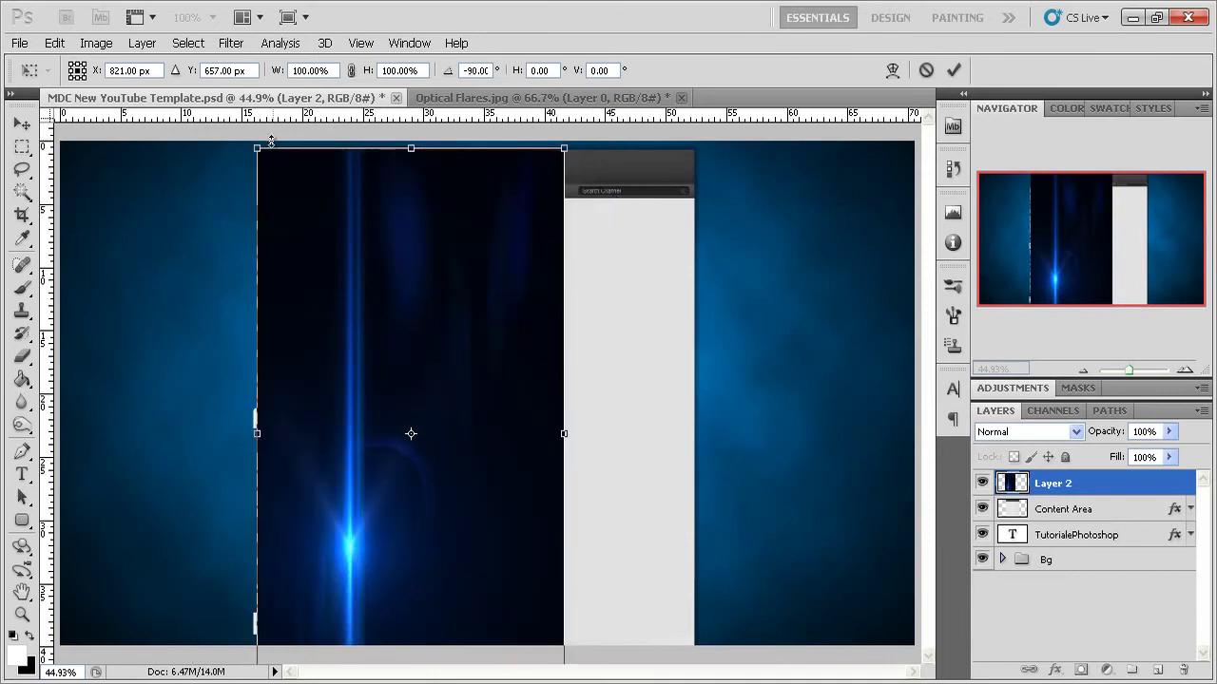
click(22, 124)
click(513, 281)
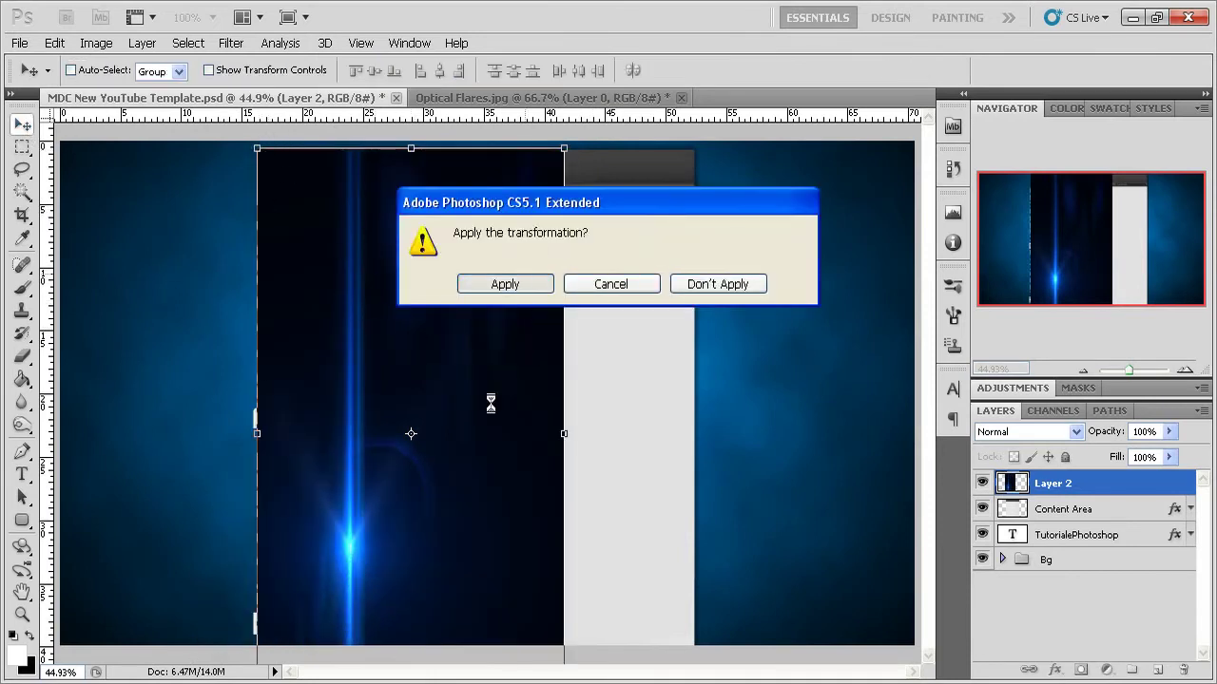
drag(399, 480, 306, 185)
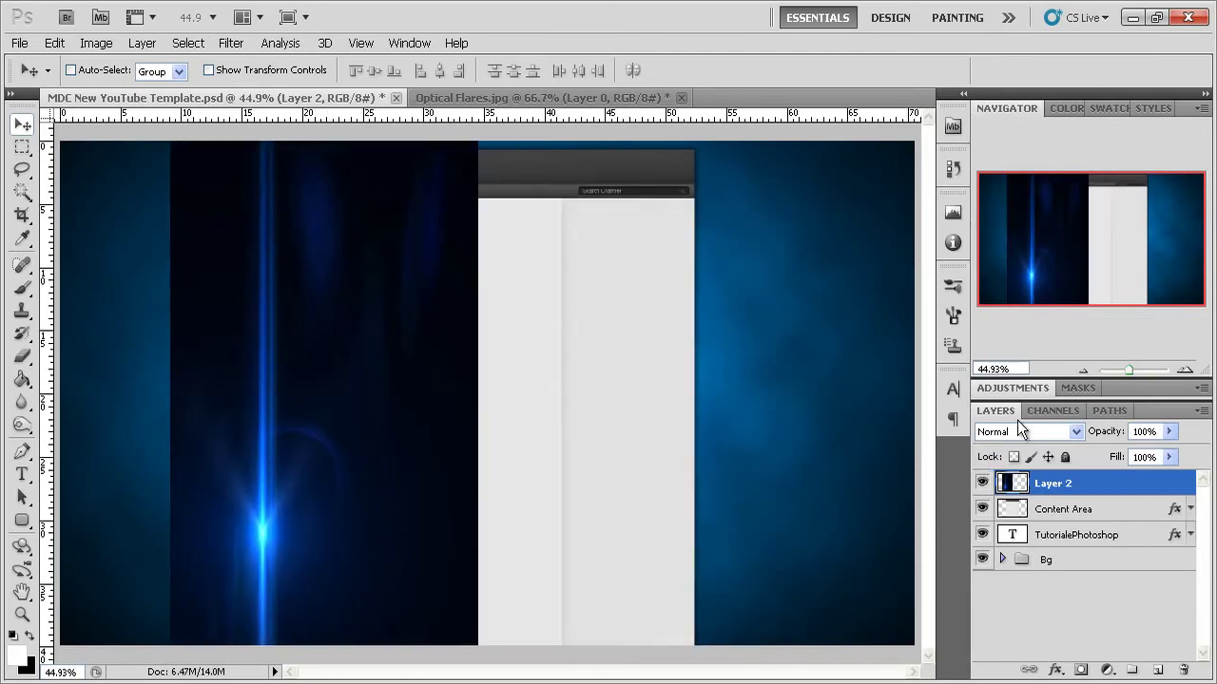
Blend the flare in Screen mode, name it Optical flares, and place it below Content Area.
click(1018, 429)
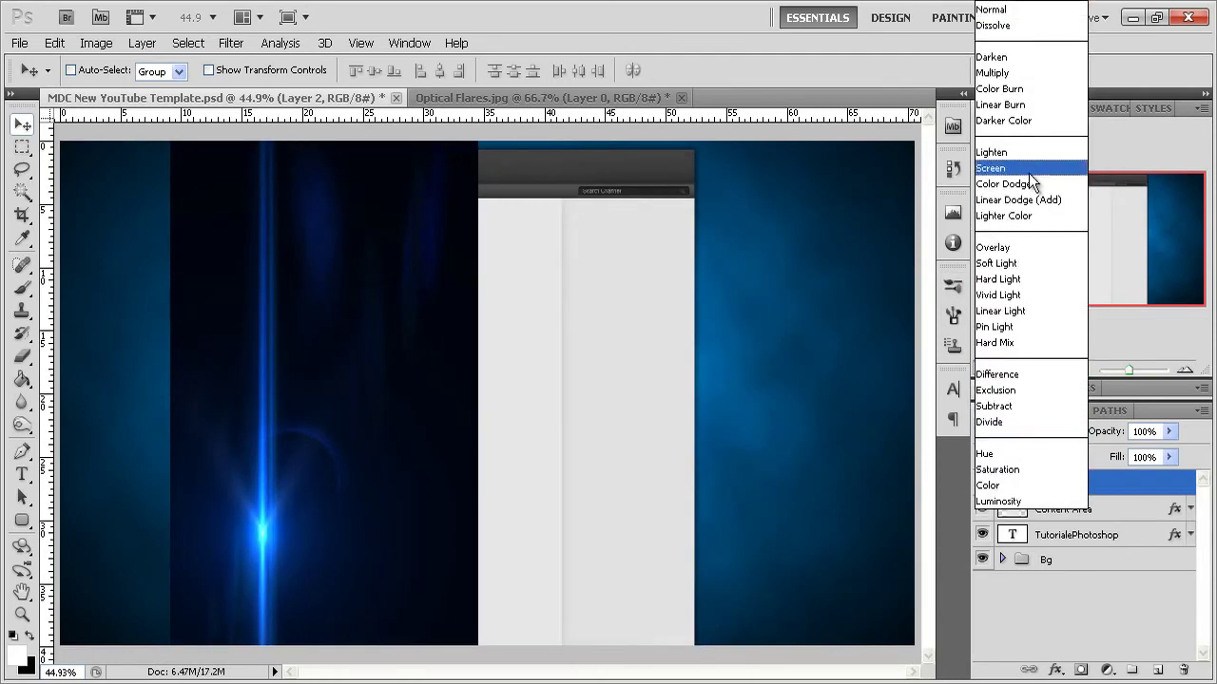
click(1020, 167)
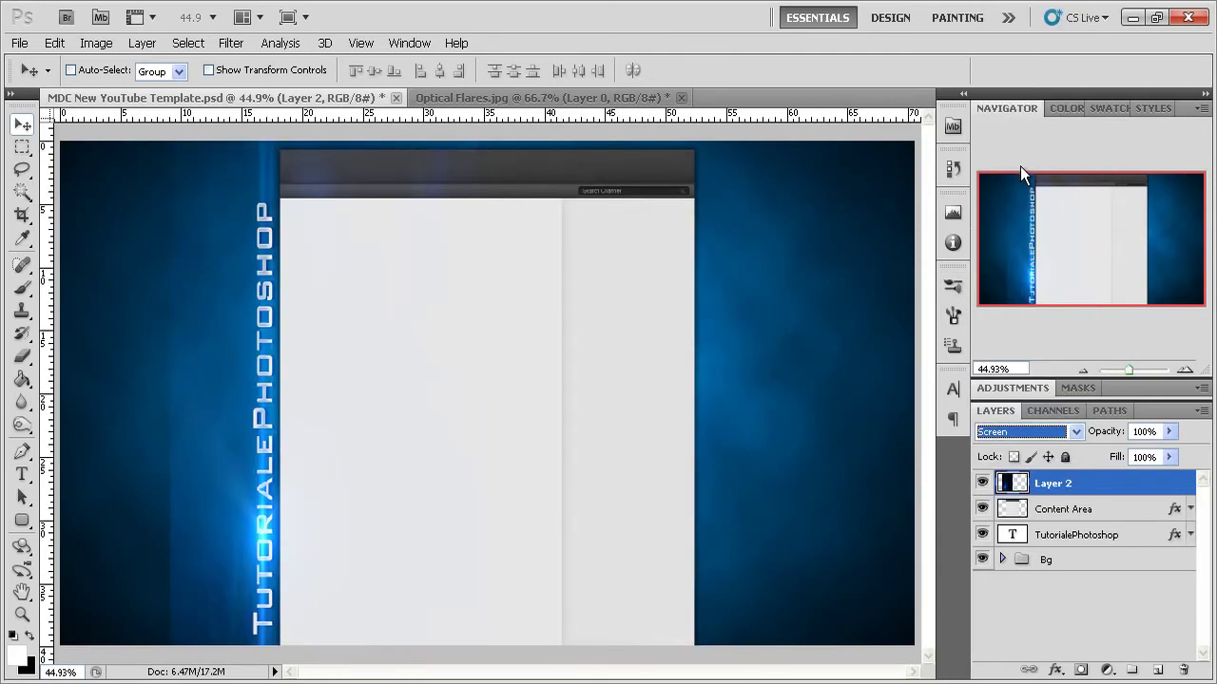
double_click(1062, 483)
text(Optical f)
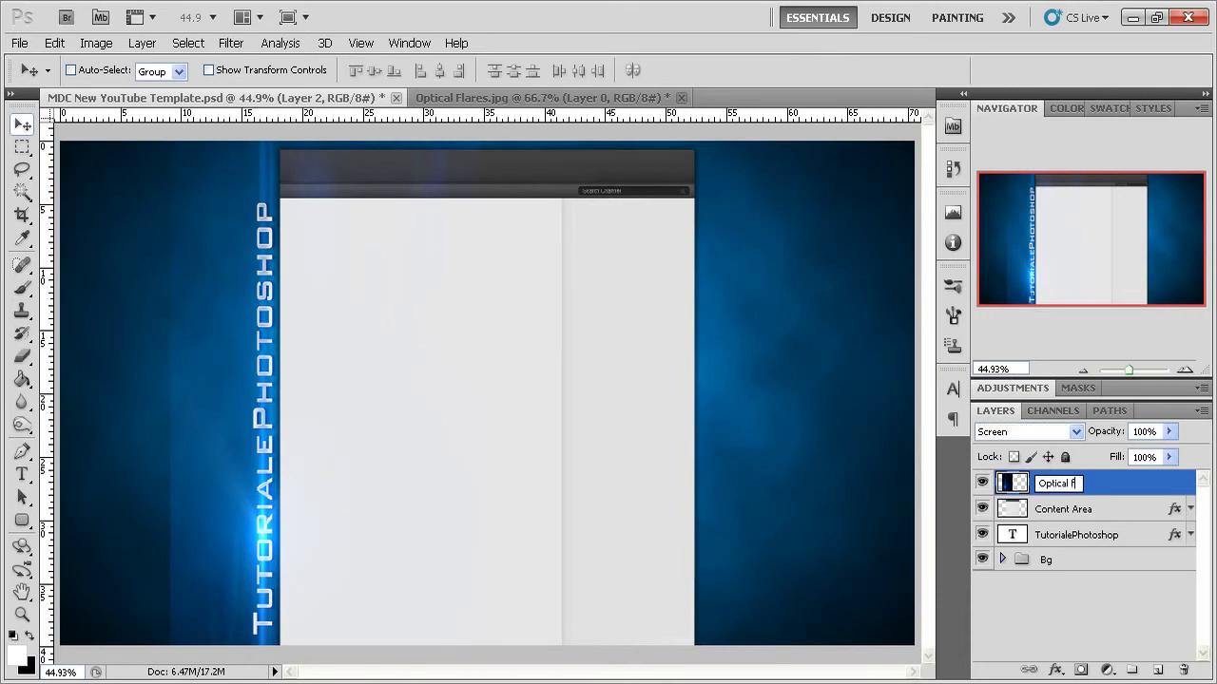
text(lares)
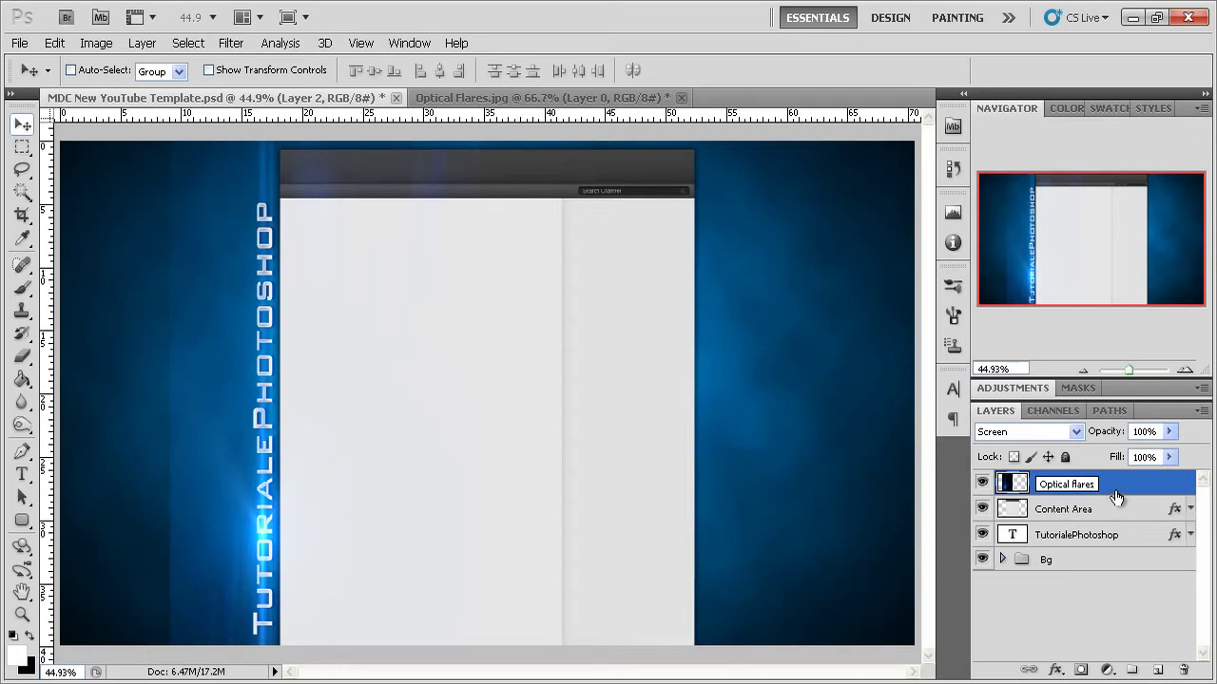
key(Return)
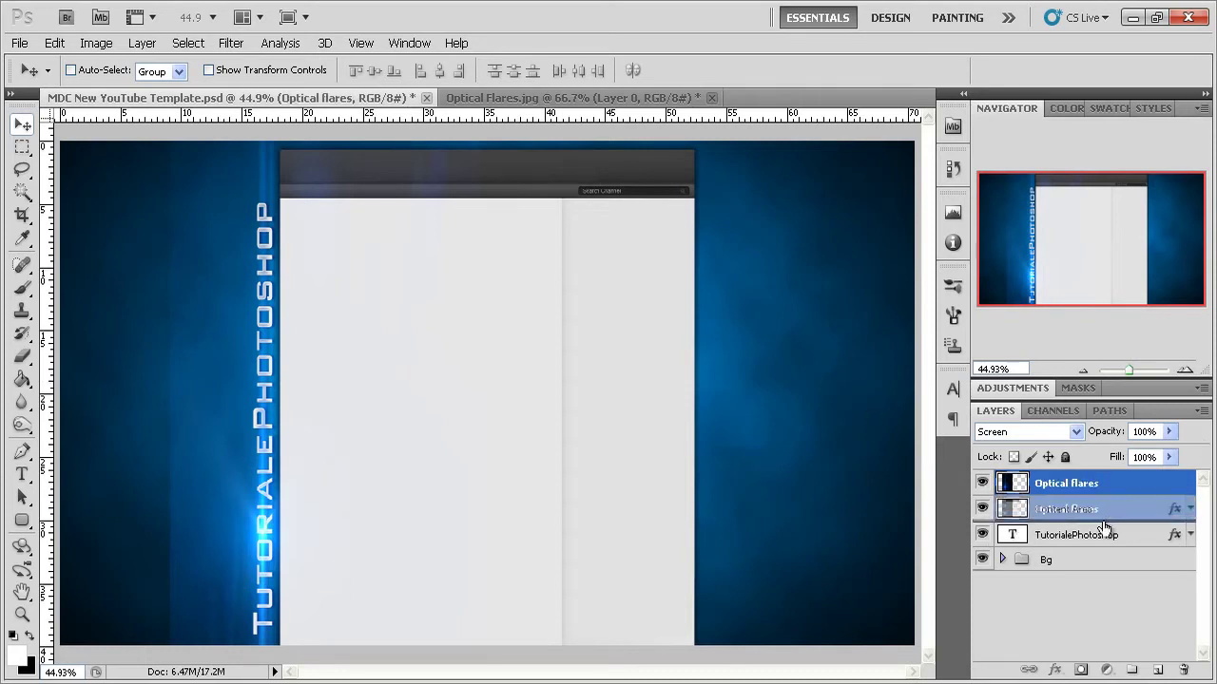
drag(1083, 490, 1108, 528)
Zoom in and nudge the Optical flares glow beside the vertical text, then zoom back out.
click(1143, 369)
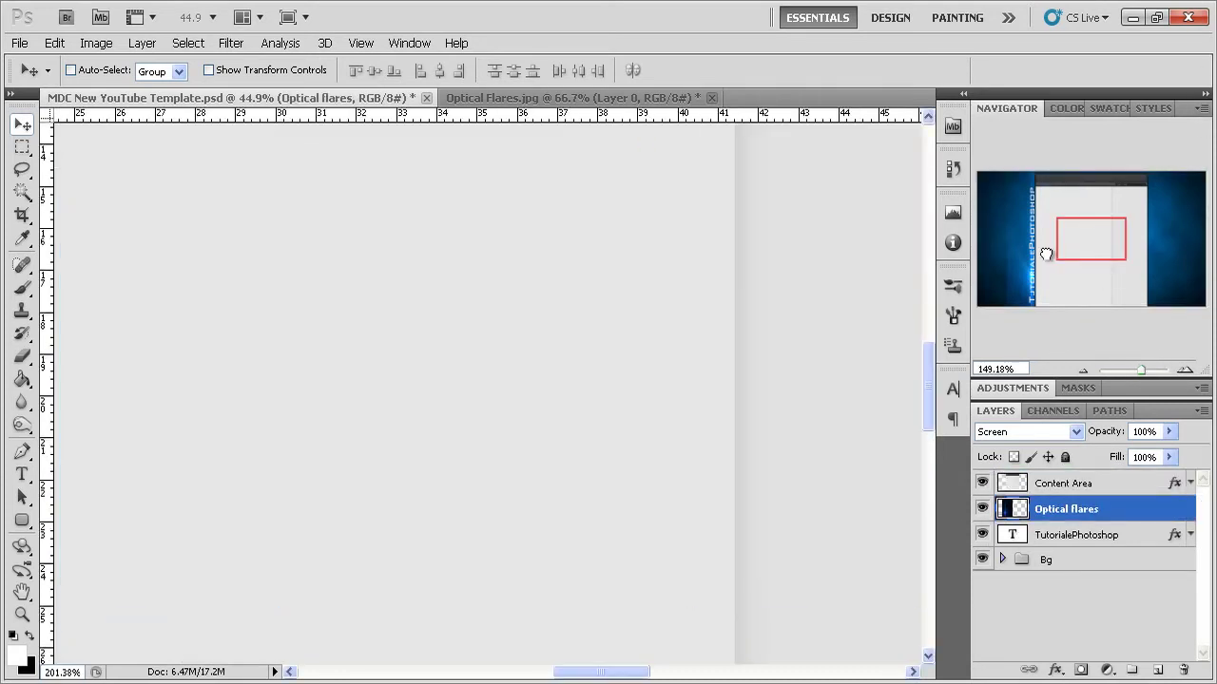
mouse_move(1046, 253)
mouse_down()
mouse_move(971, 313)
mouse_move(1030, 256)
mouse_up()
click(1086, 369)
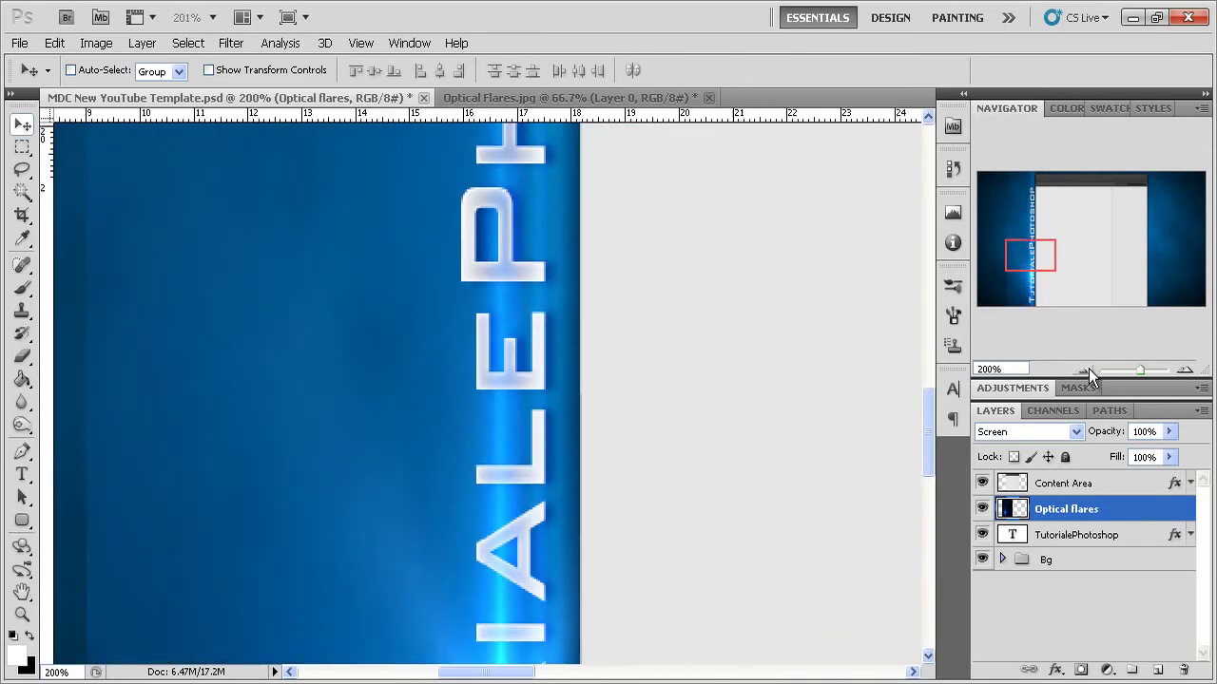
click(1085, 369)
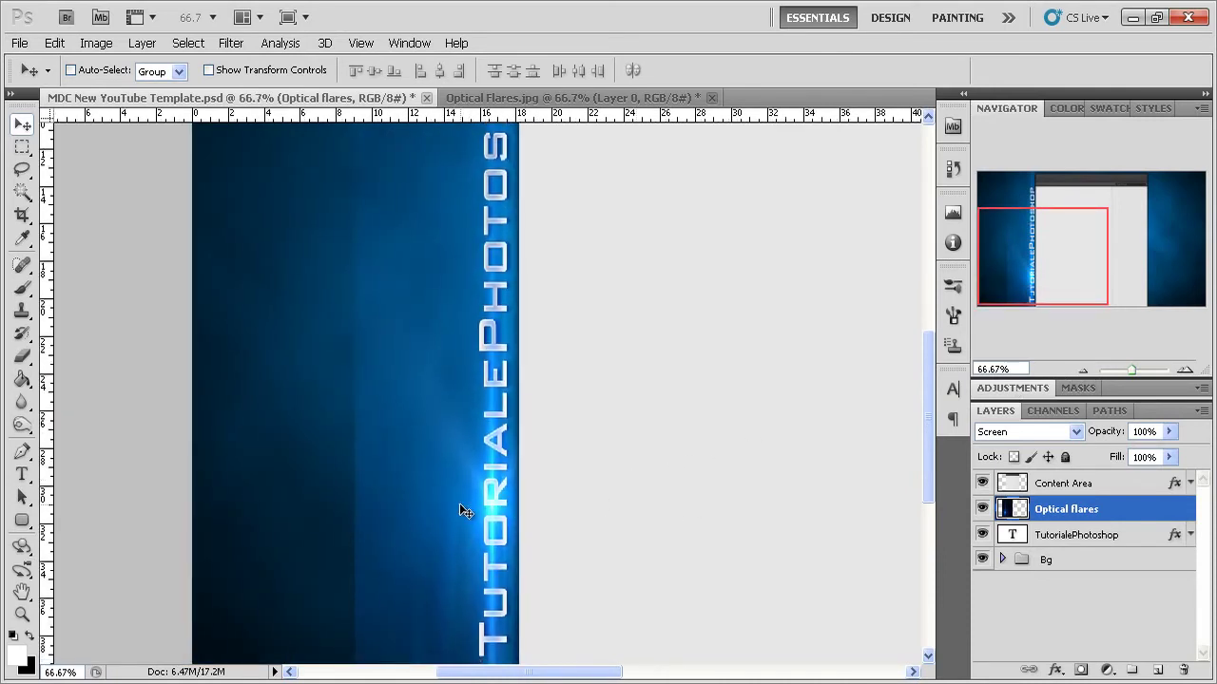
drag(486, 513, 501, 528)
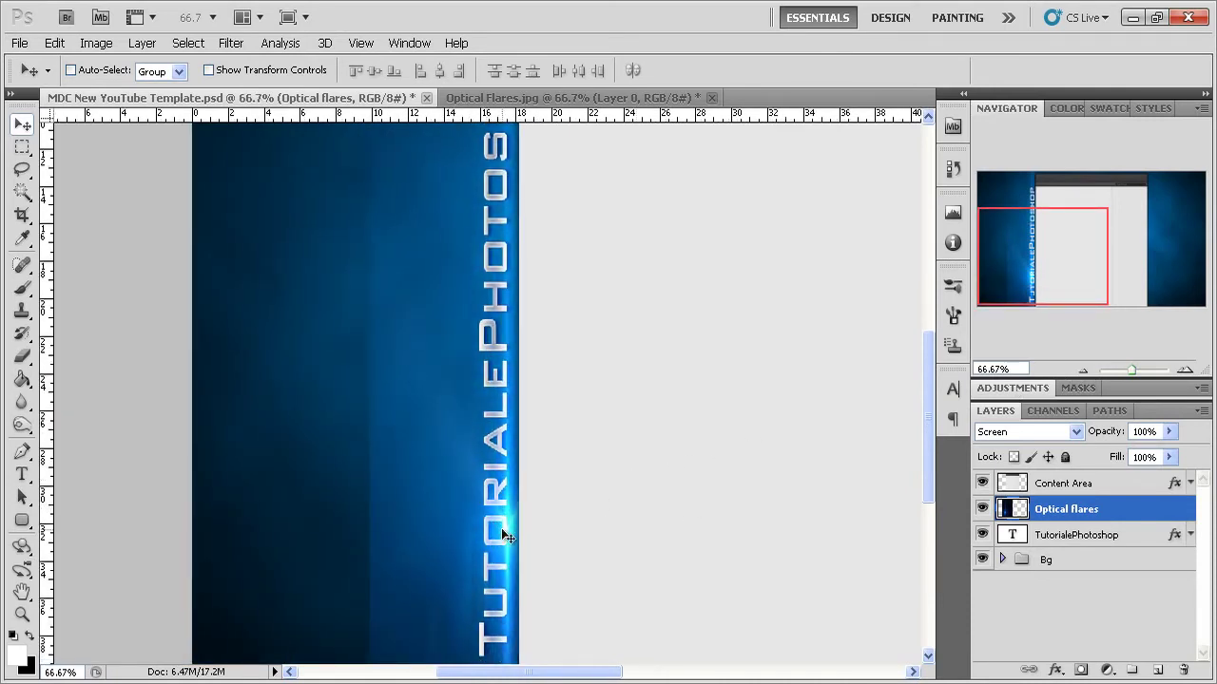
drag(591, 540, 538, 453)
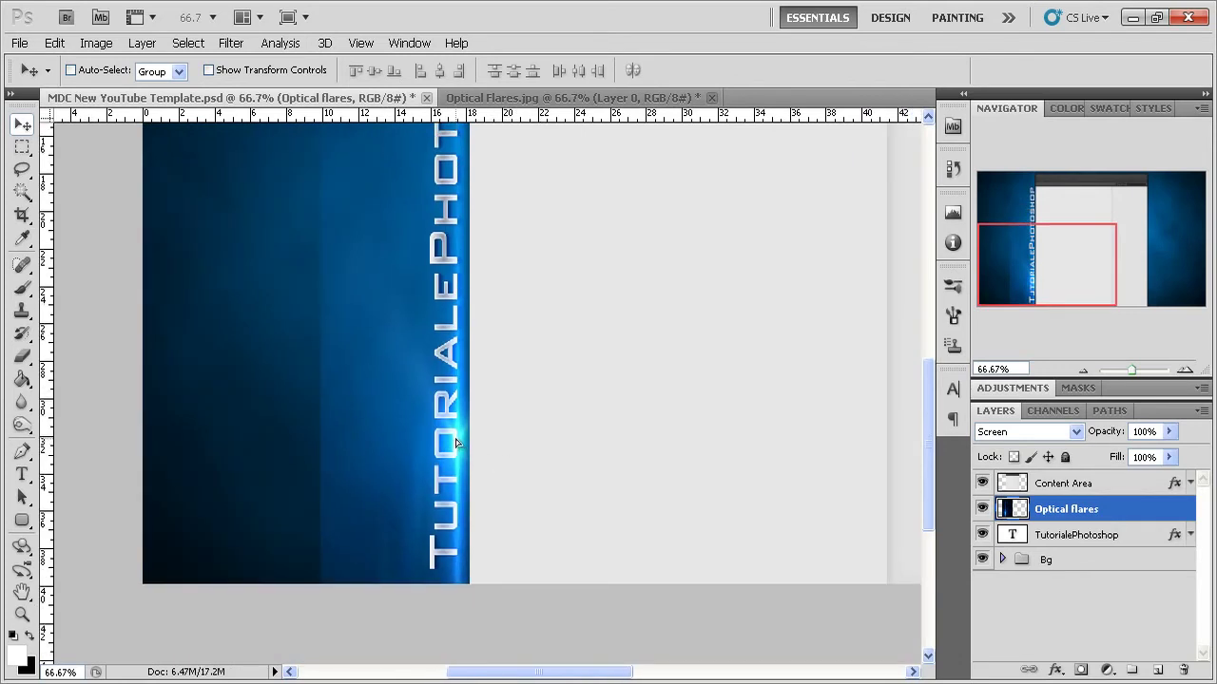
drag(454, 448, 467, 445)
drag(1132, 372, 1127, 371)
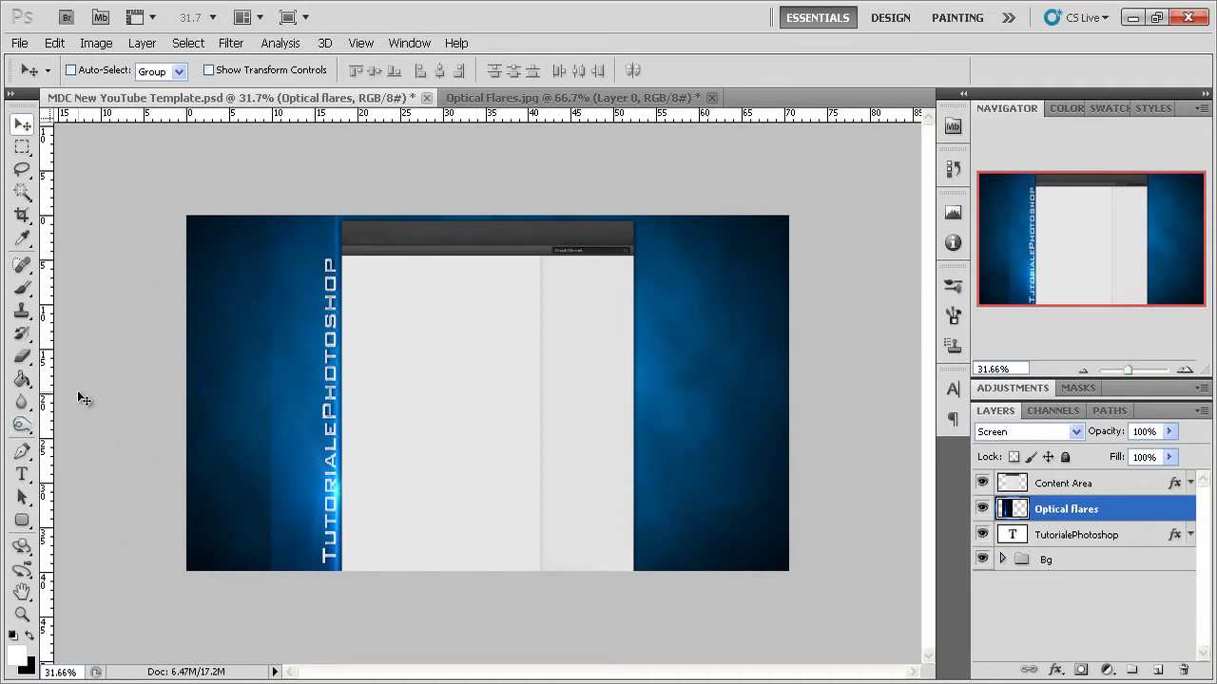
Erase the flare layer's left edge with a soft 500–800 px eraser, then return to the Move tool.
click(29, 359)
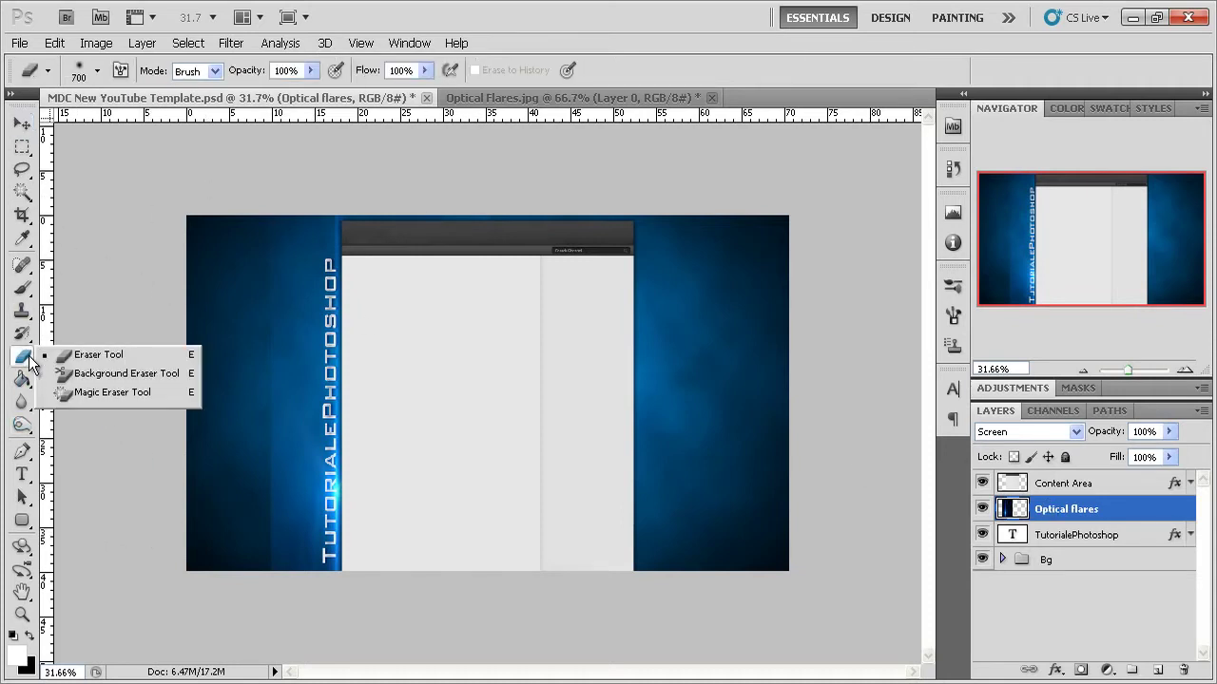
click(93, 357)
click(97, 70)
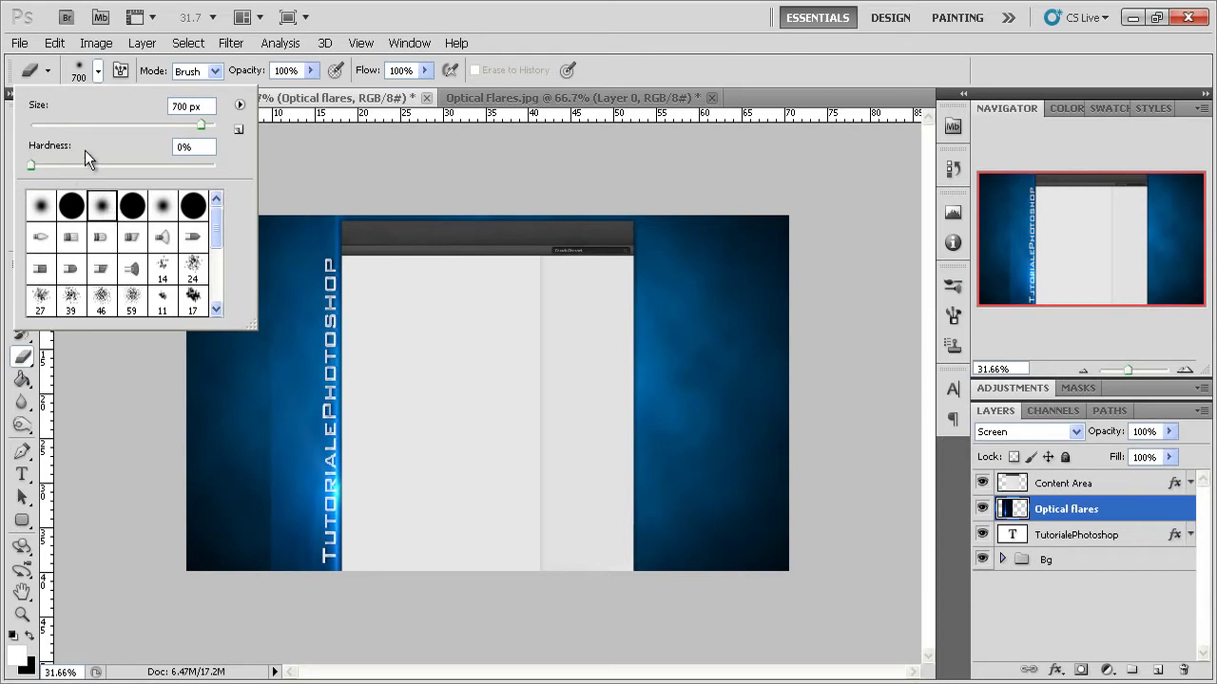
click(97, 71)
key(bracketleft)
key(bracketleft)
key(bracketleft)
key(bracketleft)
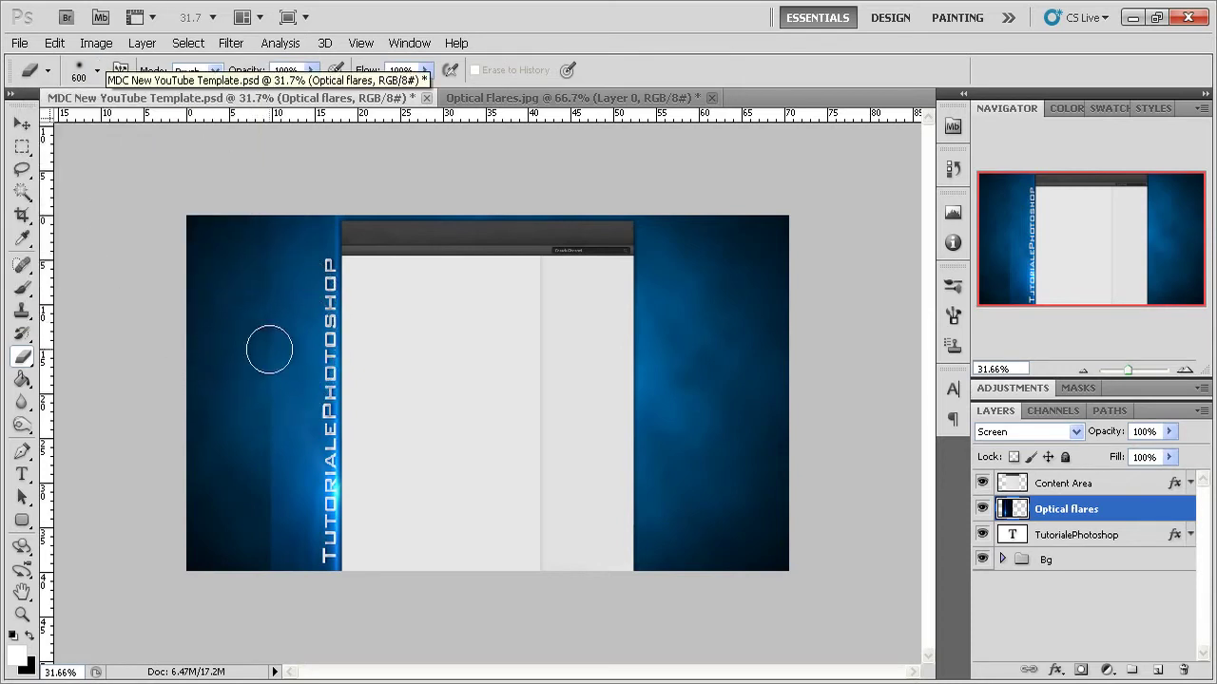
key(bracketright)
key(bracketright)
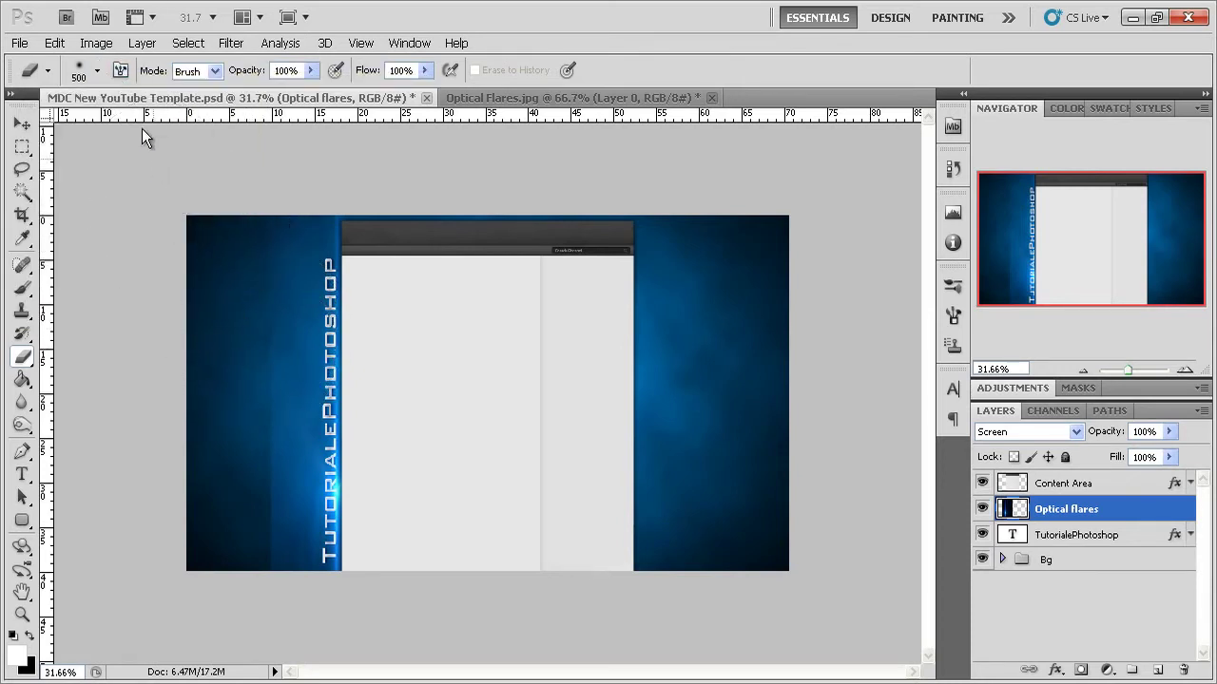
click(97, 70)
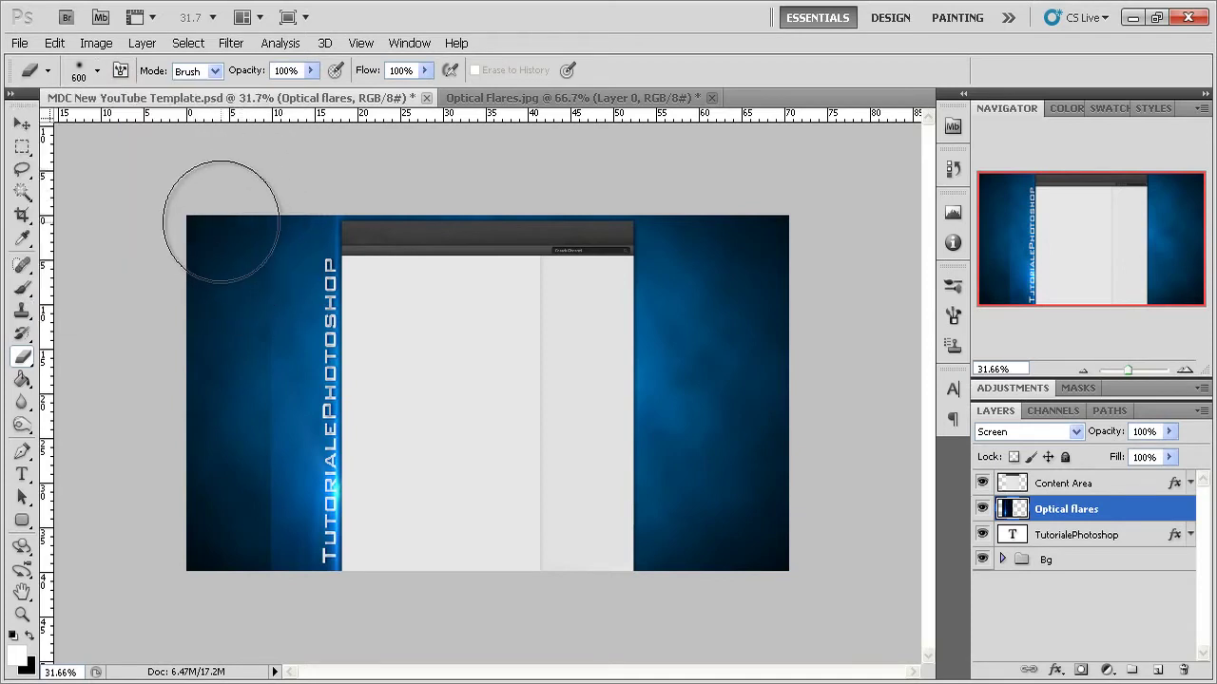
key(bracketright)
key(bracketright)
key(bracketright)
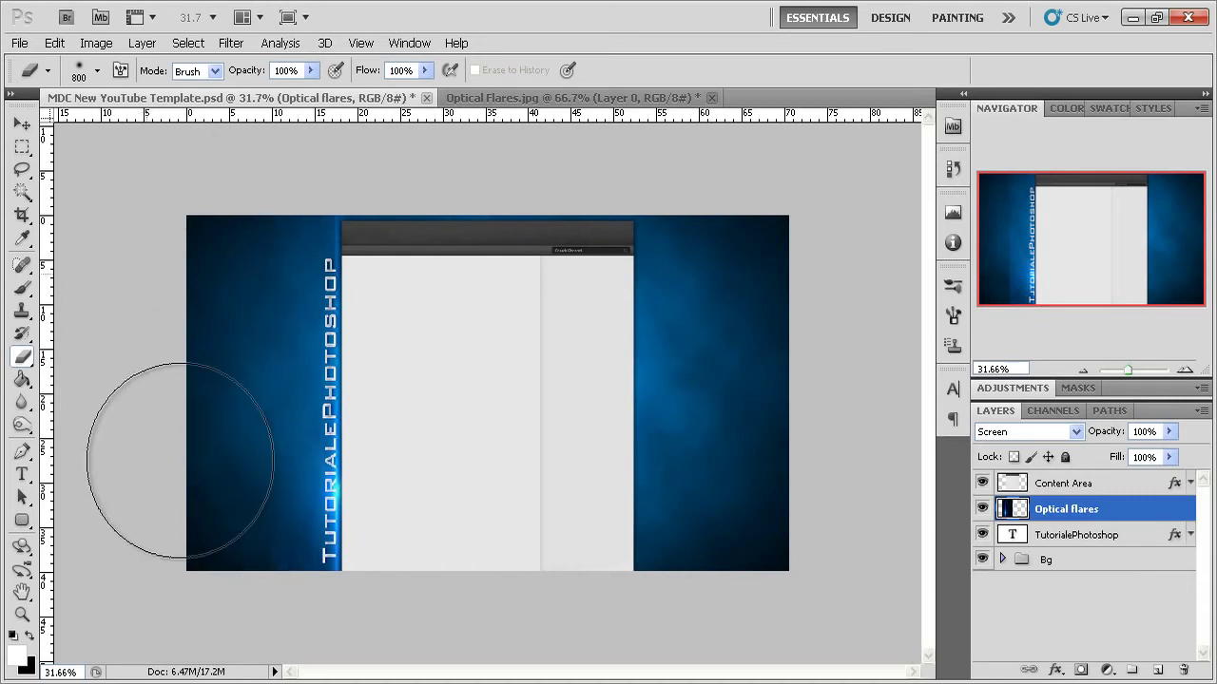
click(21, 124)
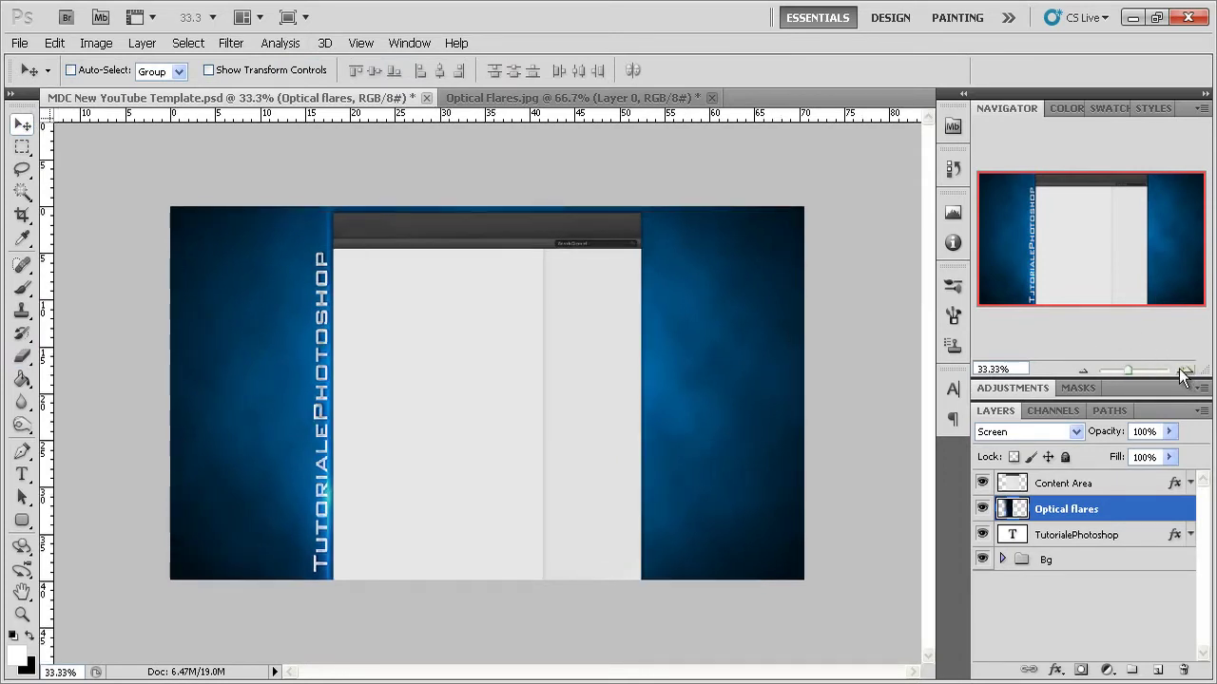
click(22, 355)
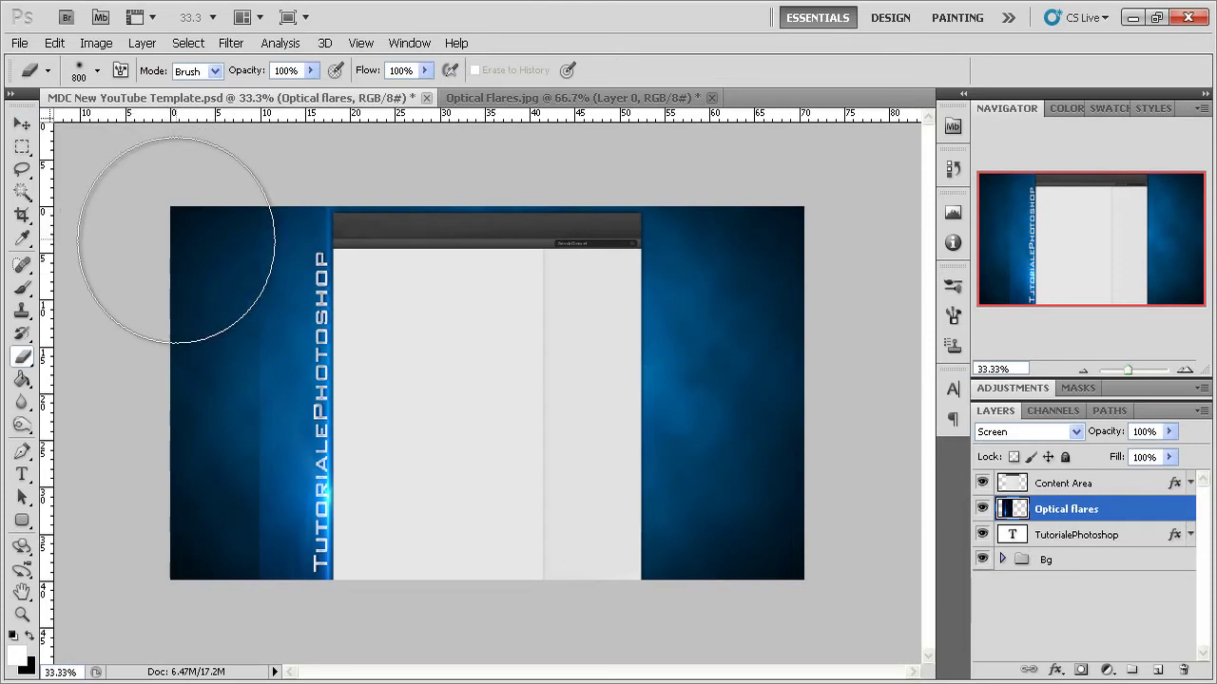
key(bracketleft)
key(bracketleft)
key(bracketleft)
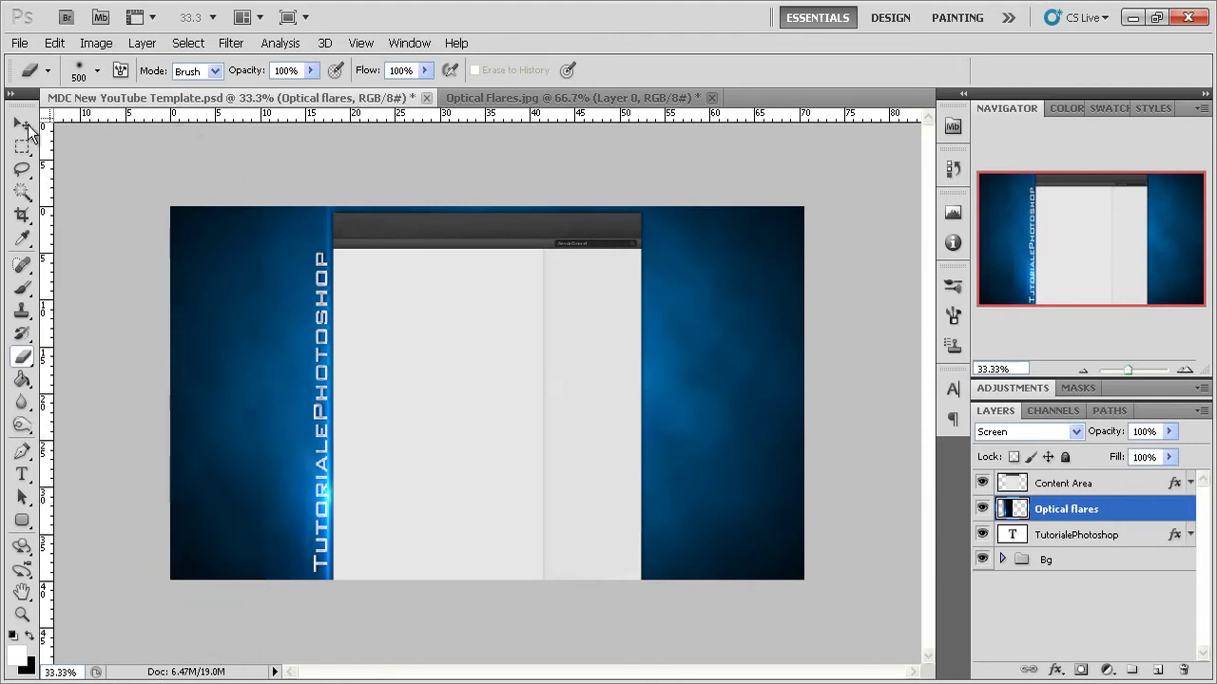
click(22, 124)
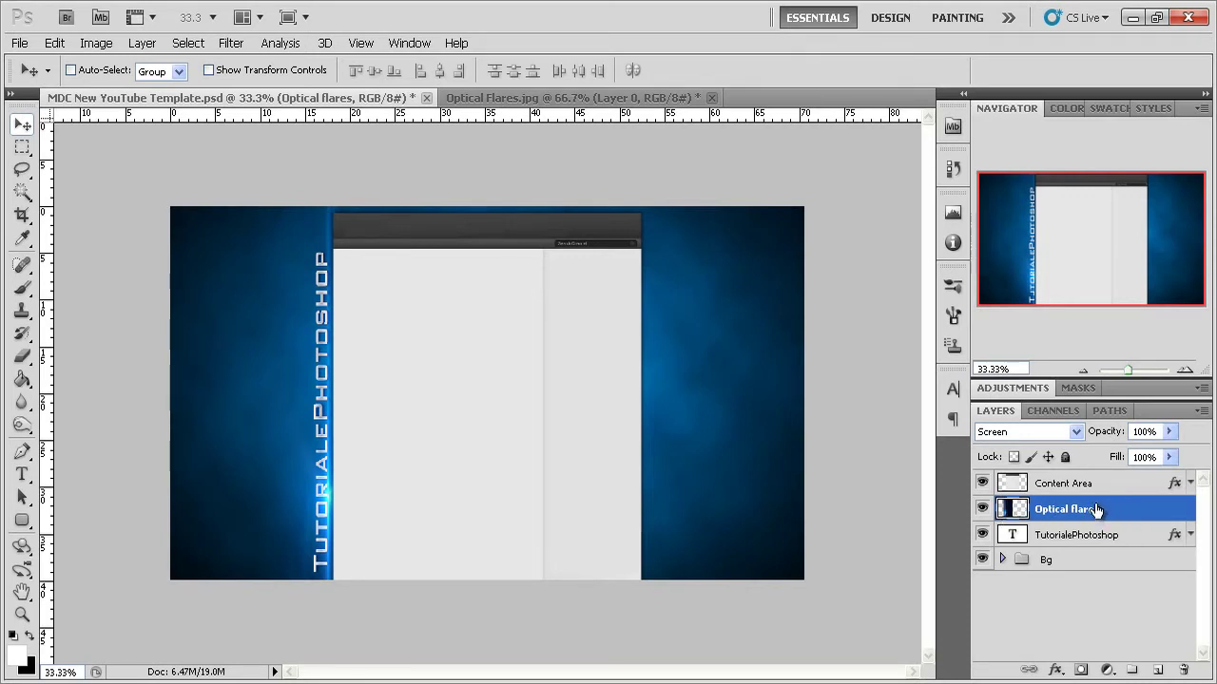
Duplicate the flare layer as Optical flares2 and rotate it 180°.
key(ctrl+j)
double_click(1103, 510)
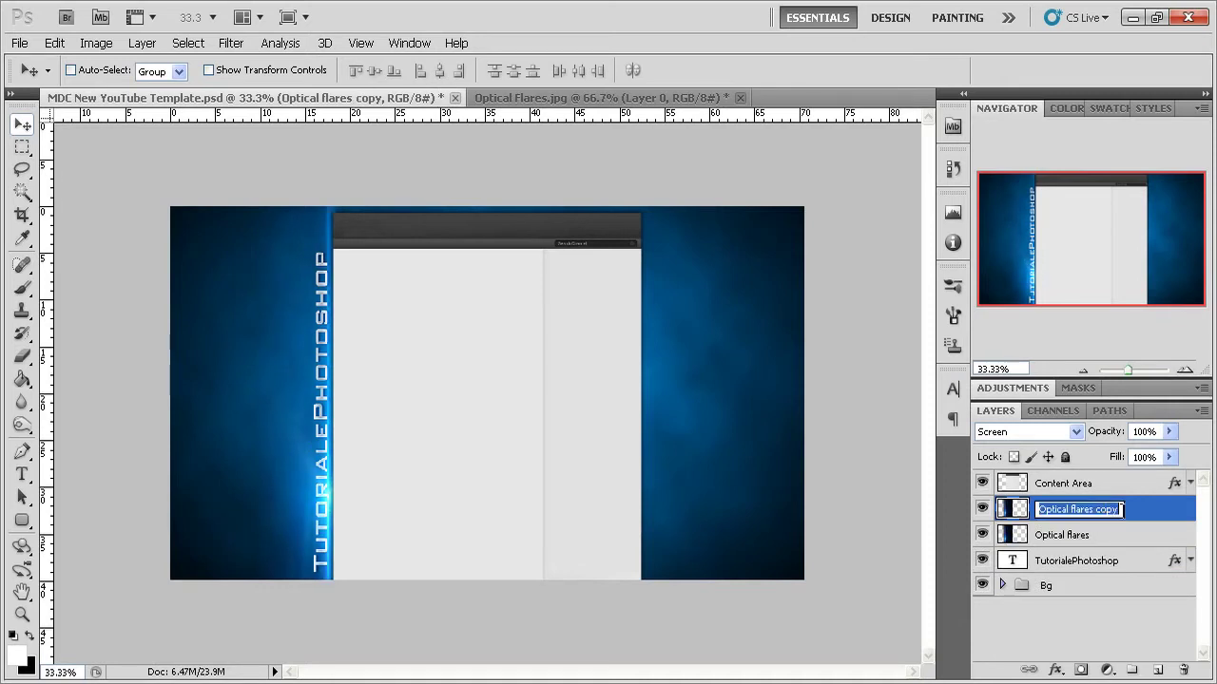
text(2)
key(Return)
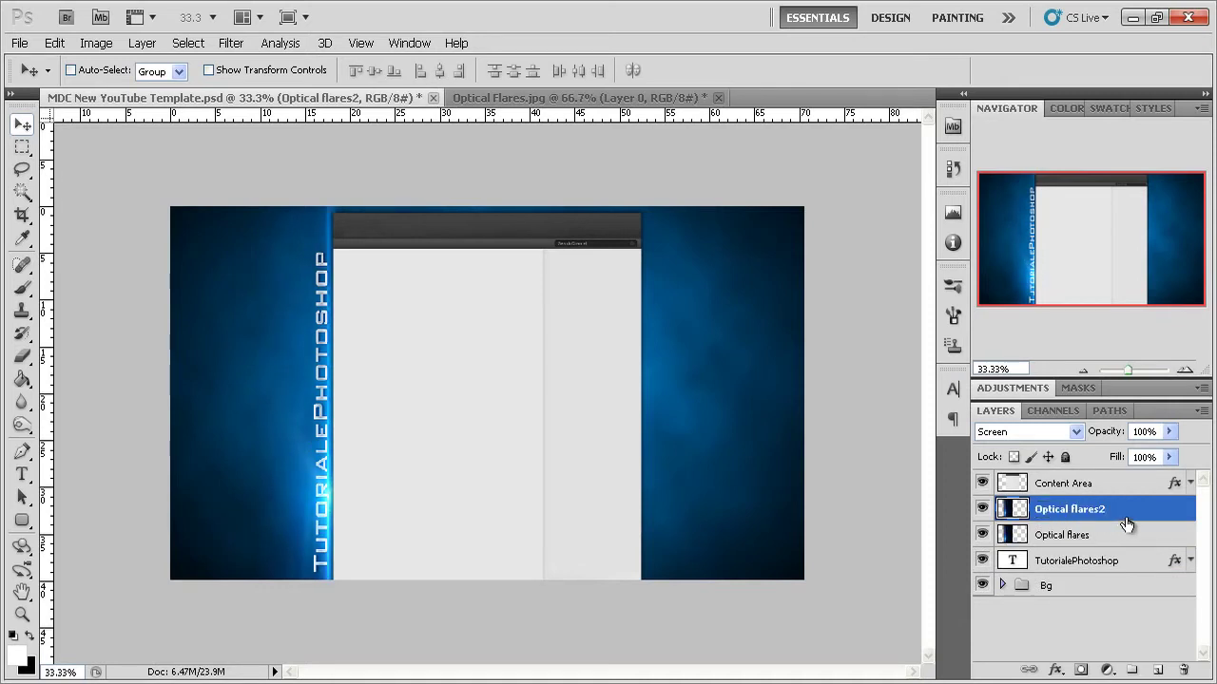
click(55, 43)
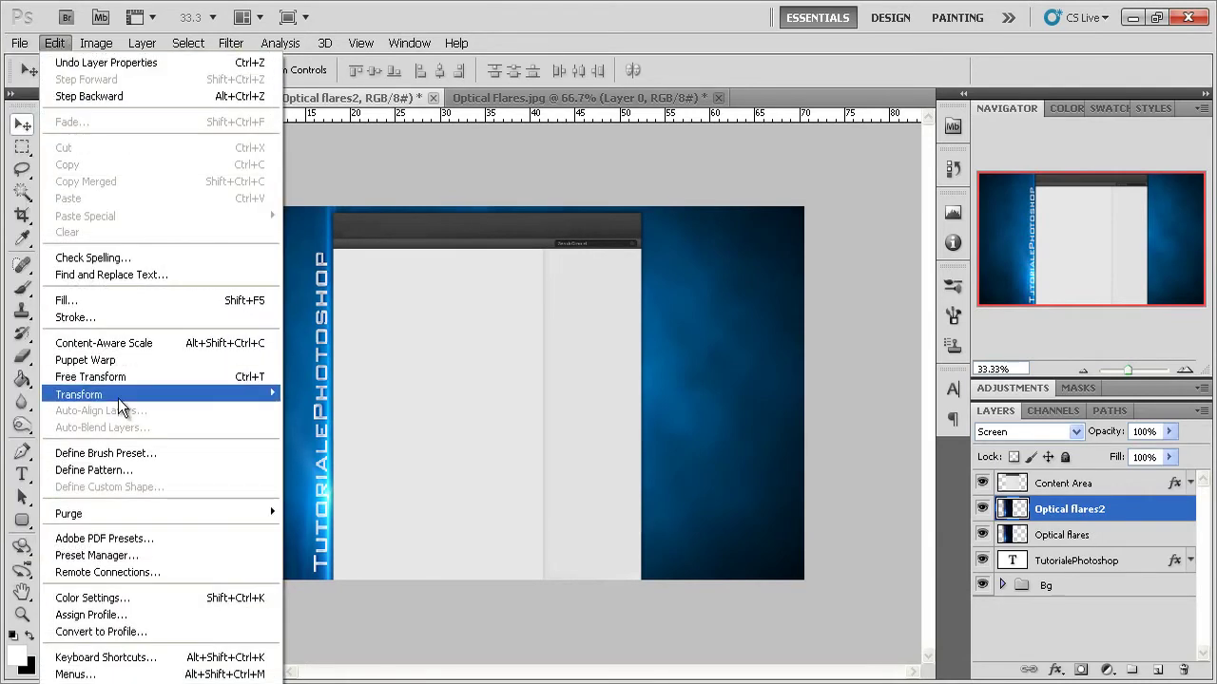
mouse_move(79, 394)
click(318, 531)
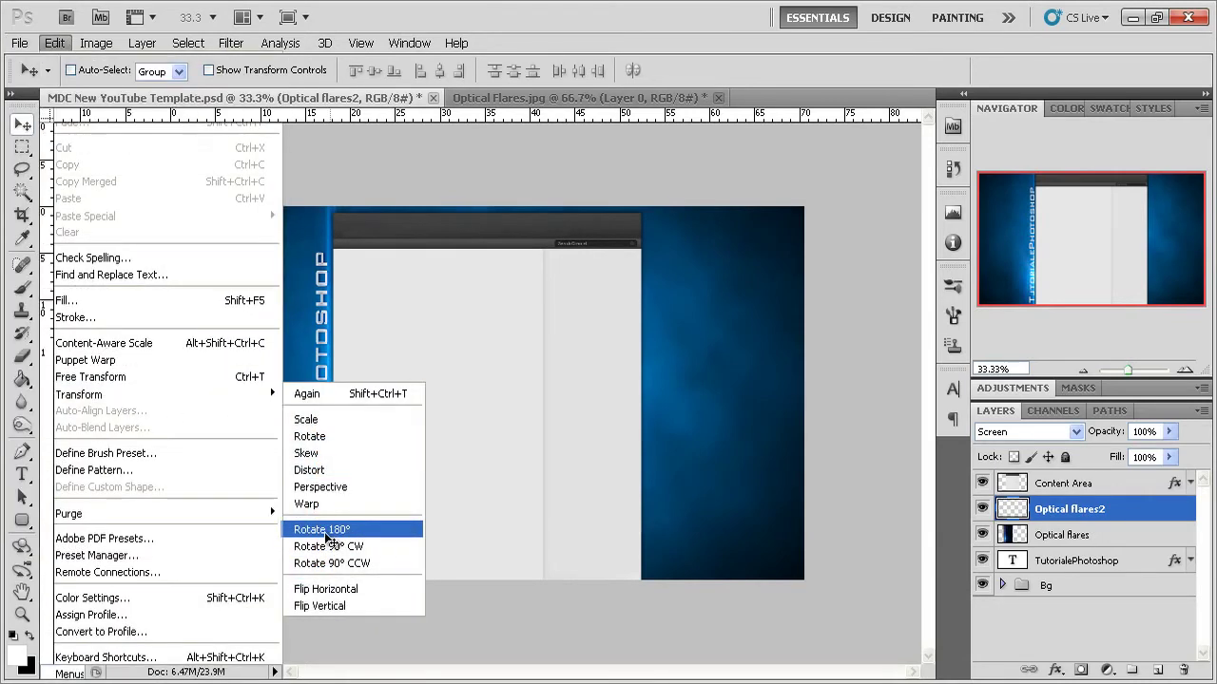
Move the Optical flares2 glow up beside the upper part of the vertical text.
mouse_move(352, 370)
mouse_down()
mouse_move(292, 366)
mouse_move(312, 307)
mouse_up()
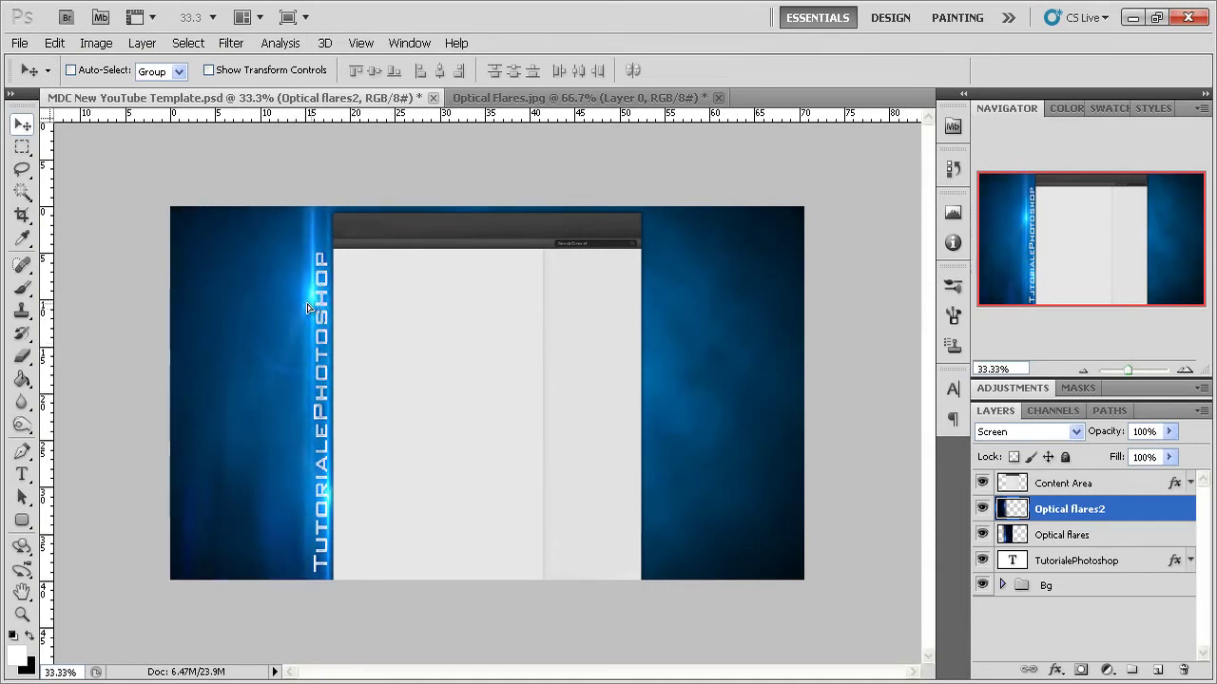
scroll(351, 314, up, 3)
drag(313, 296, 374, 345)
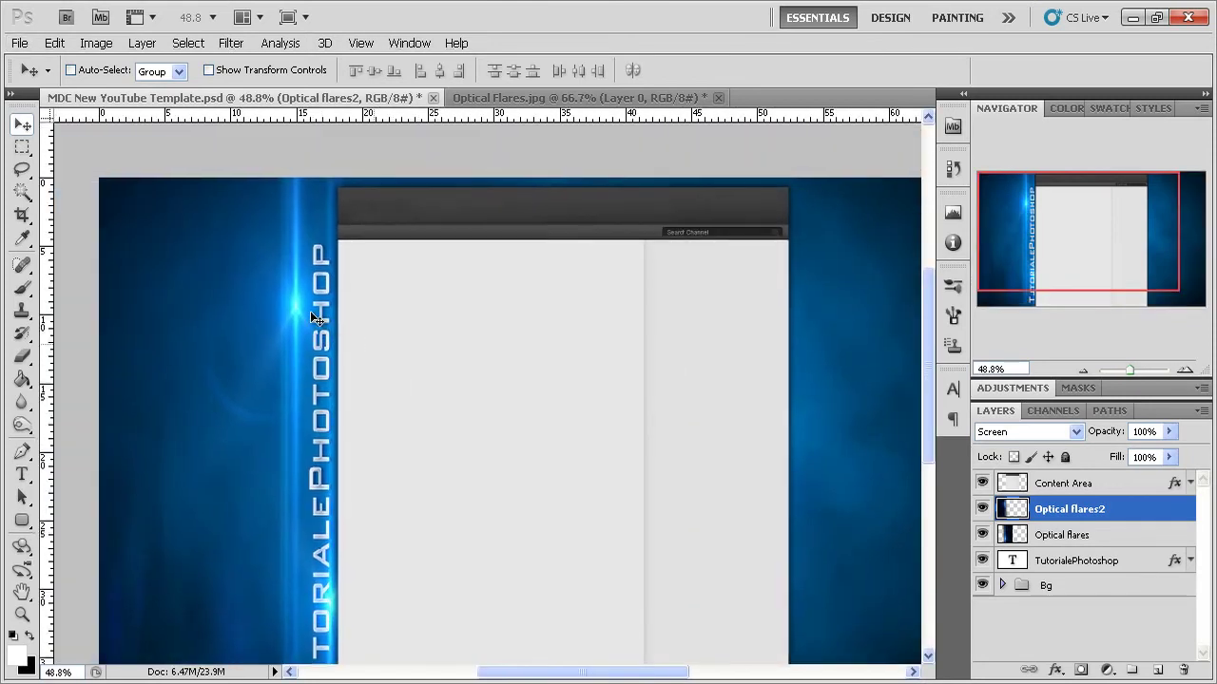
drag(294, 311, 314, 325)
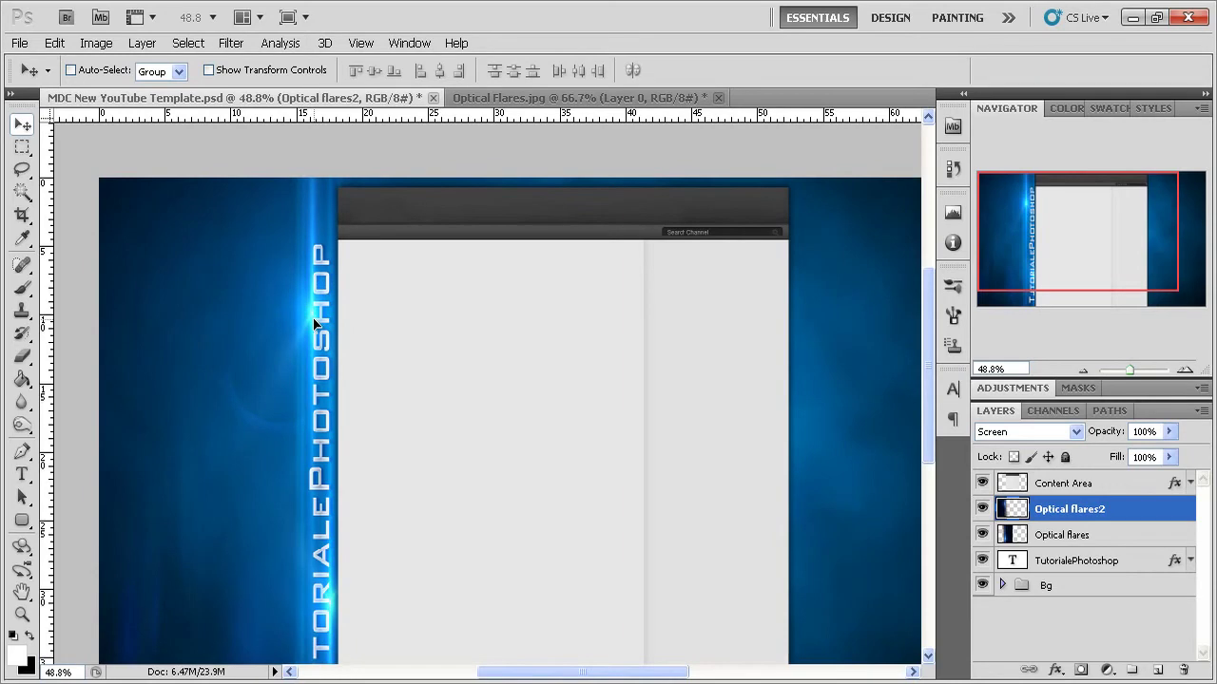
scroll(528, 321, down, 1)
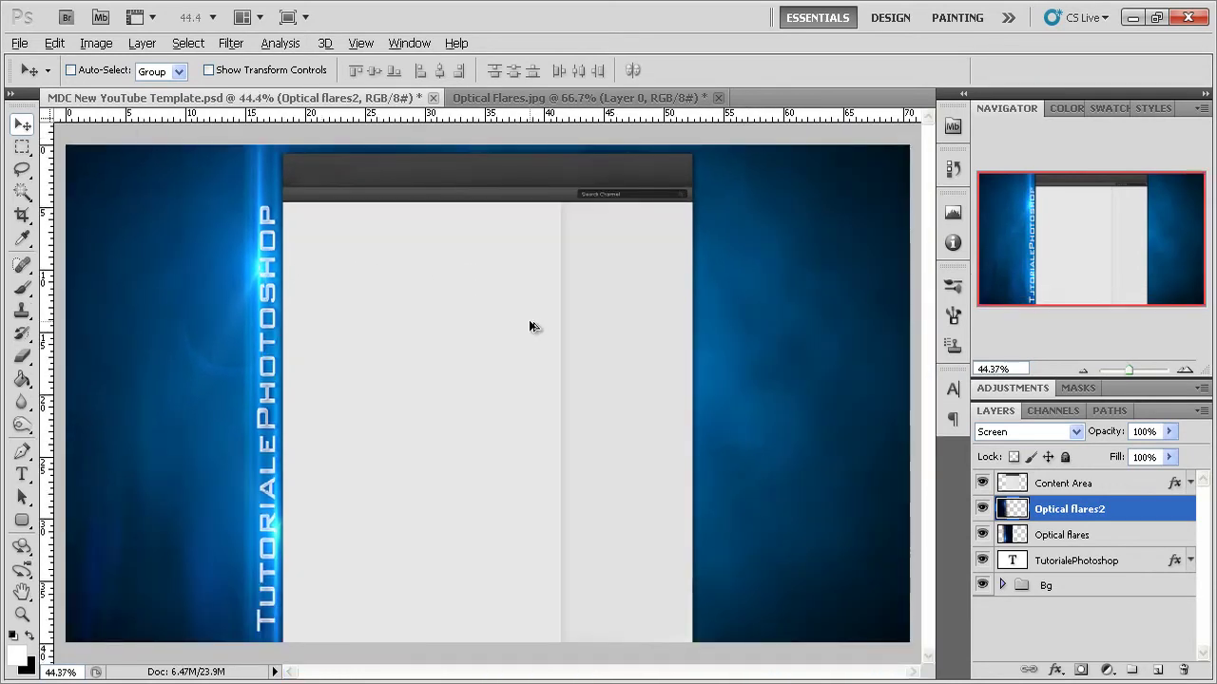
scroll(529, 323, down, 1)
scroll(533, 320, down, 1)
scroll(537, 308, down, 2)
scroll(532, 304, up, 2)
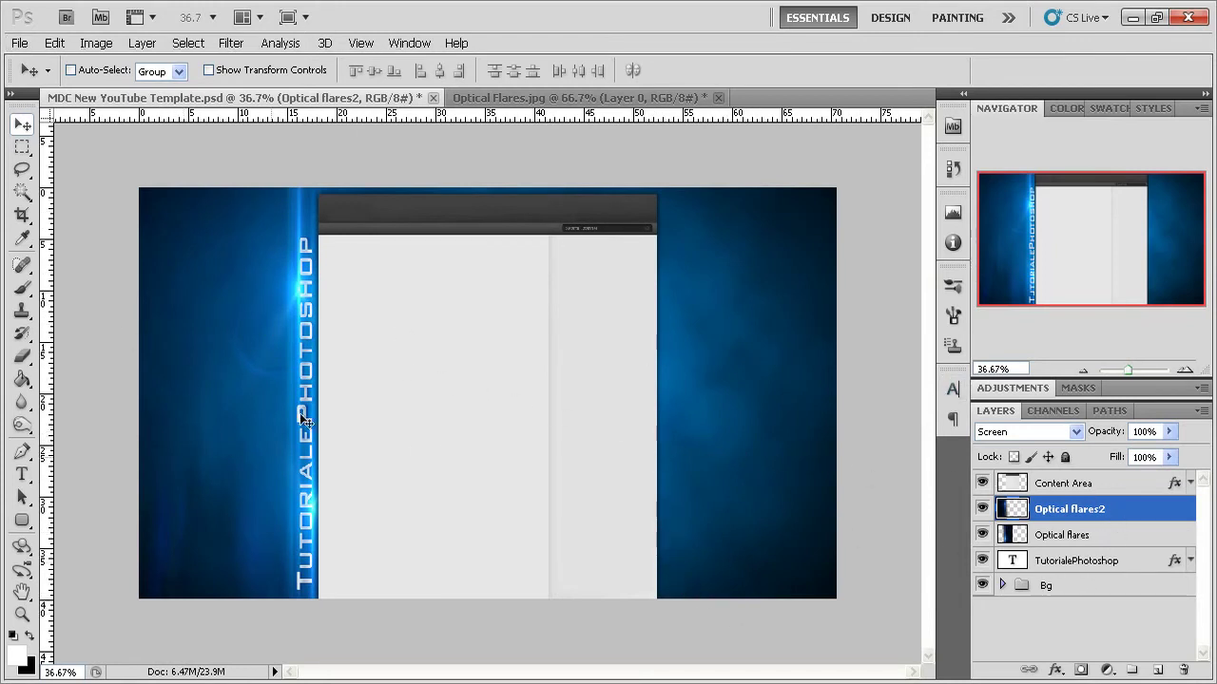
Group Optical flares2, Optical flares and TutorialePhotoshop with Ctrl+G and name the group Stanga.
shift+click(1087, 565)
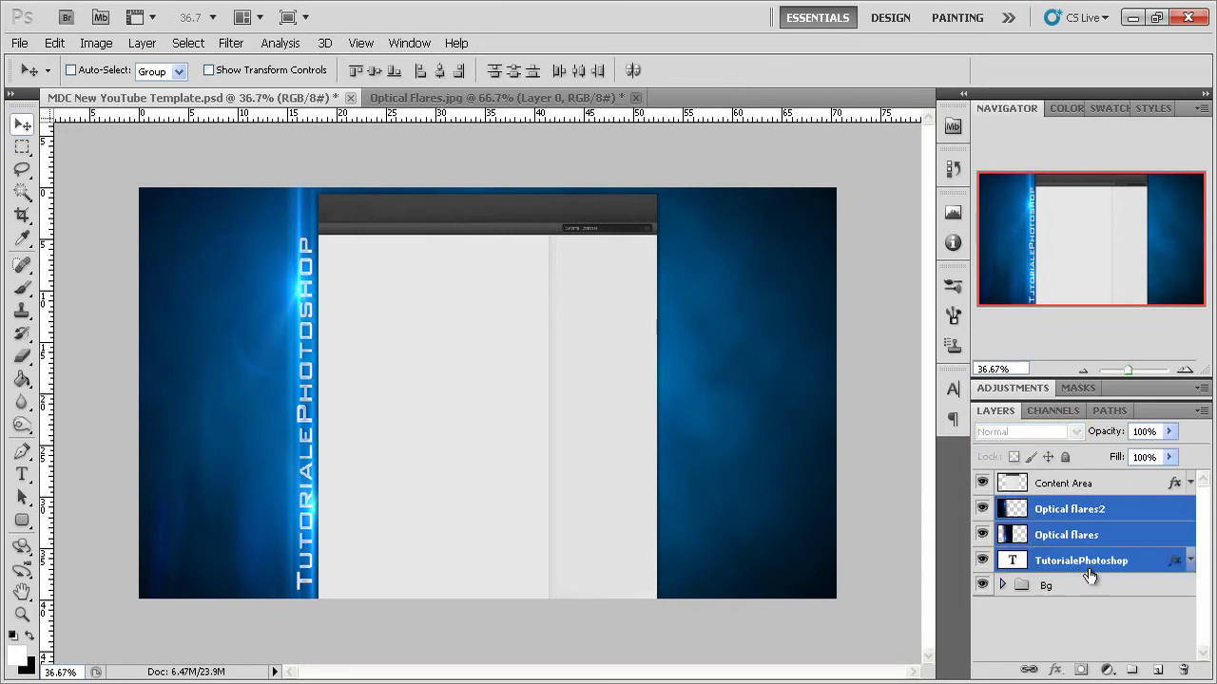
key(ctrl+g)
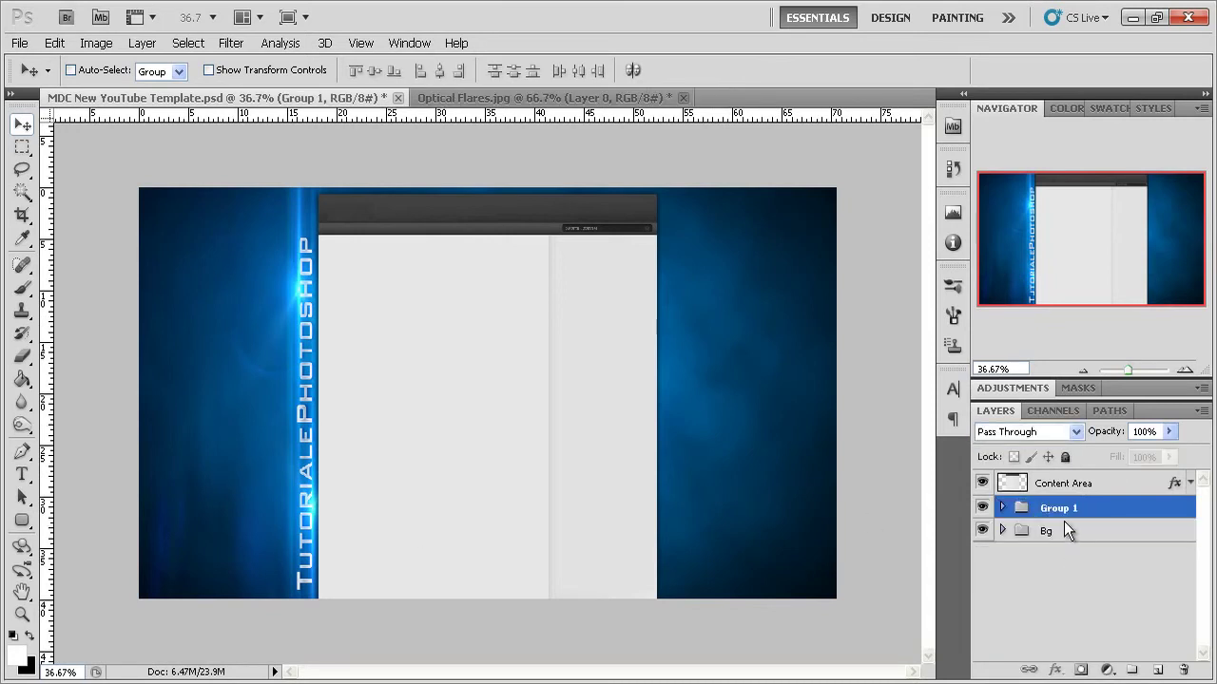
double_click(1053, 509)
text(Stanga)
click(1079, 617)
click(1065, 513)
click(1002, 508)
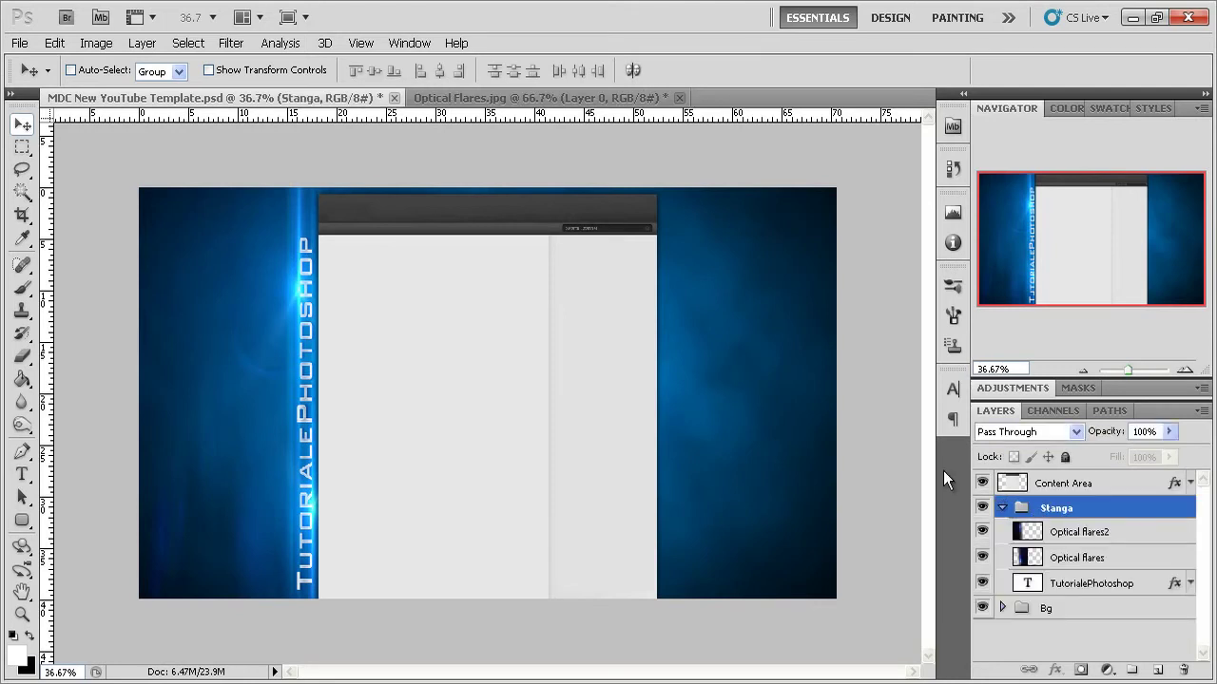
click(1003, 510)
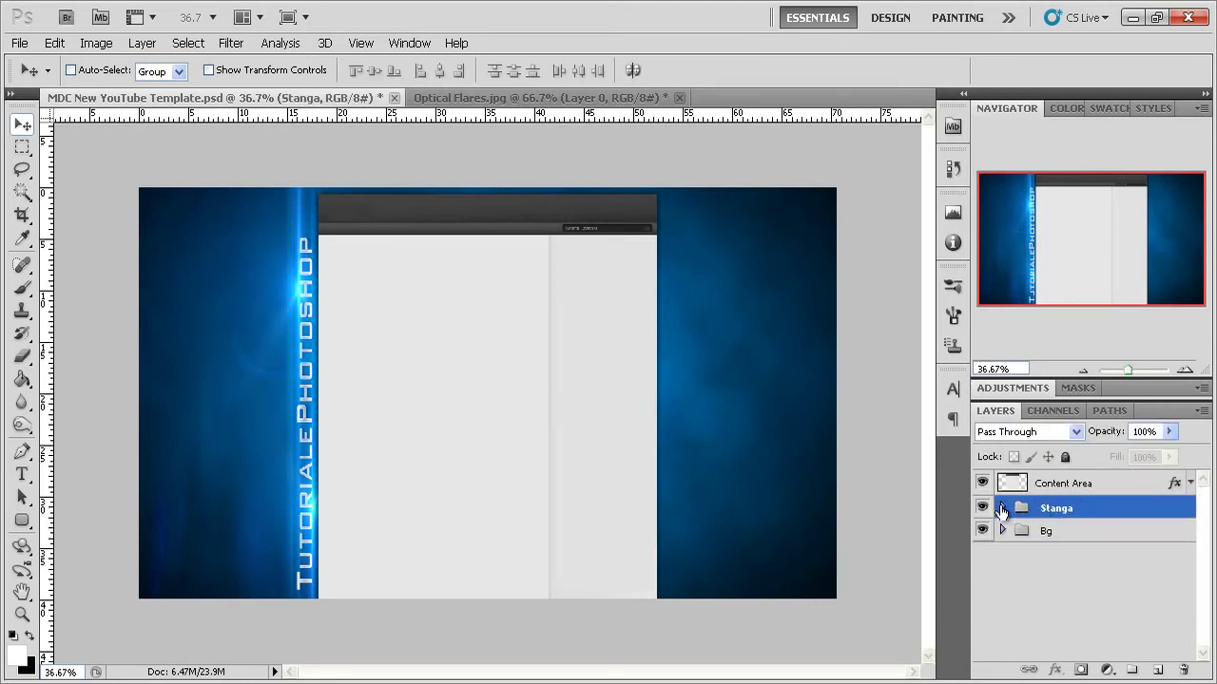
click(1002, 509)
key(Return)
Duplicate the Stanga group and rename the copy Dreapta.
drag(1087, 516, 1093, 497)
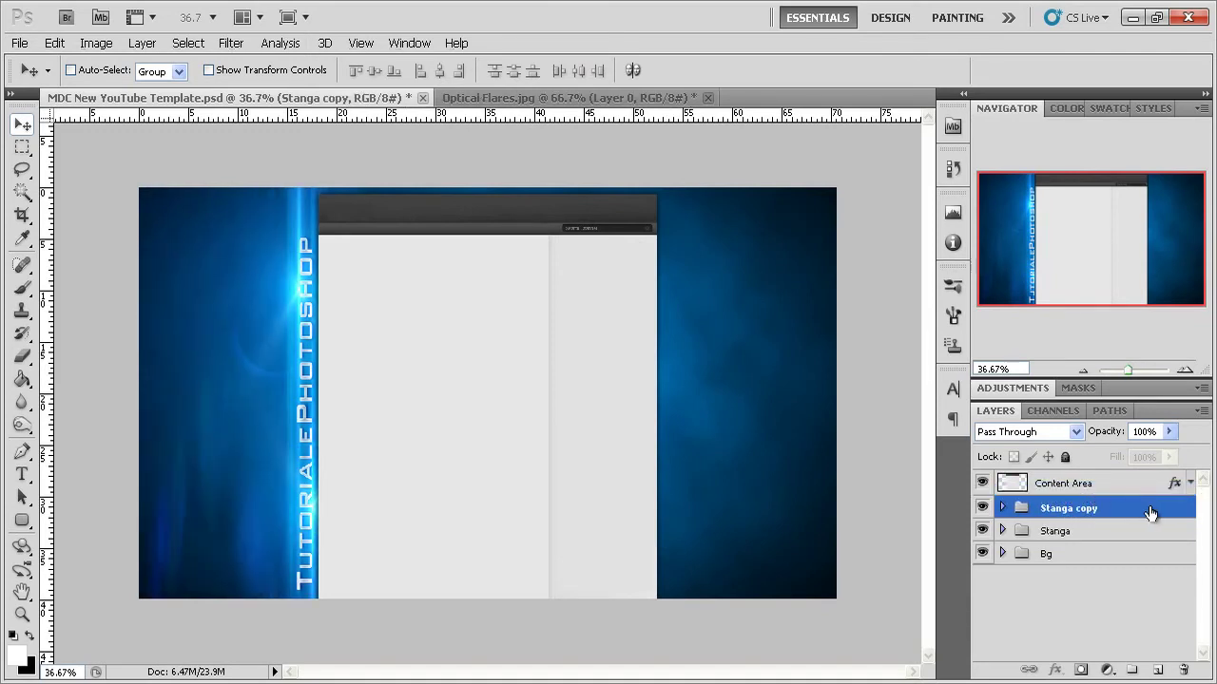
double_click(1088, 509)
text(Dreapta)
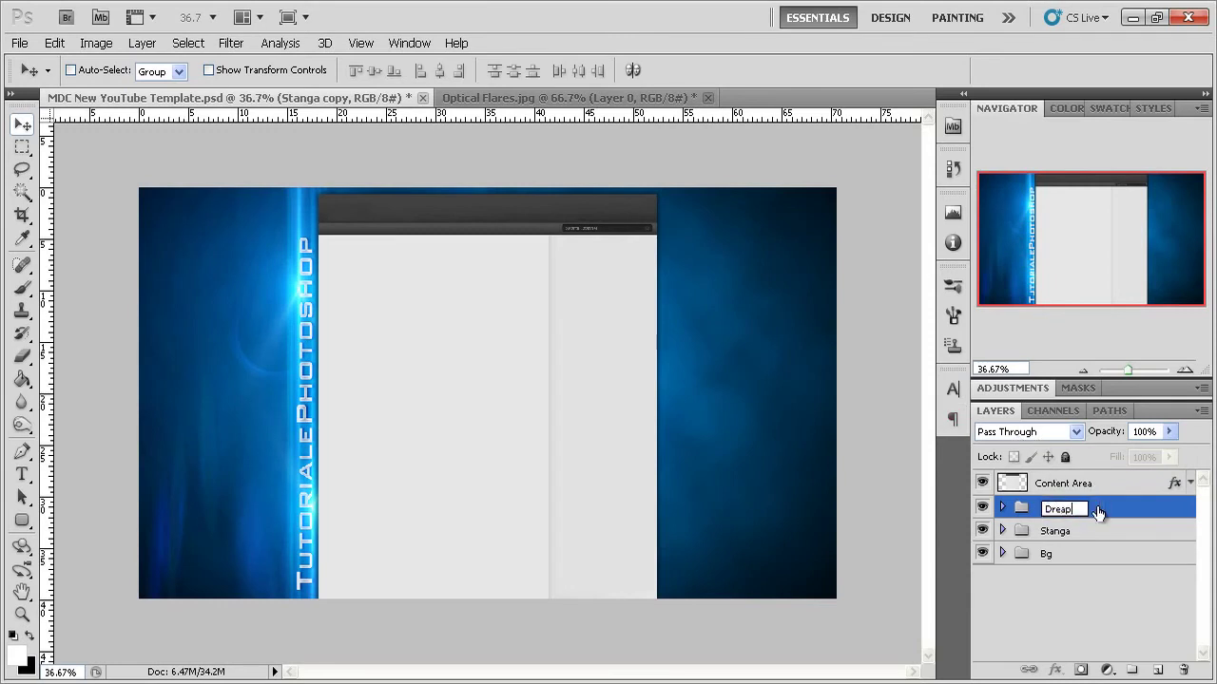
click(1105, 594)
click(1089, 508)
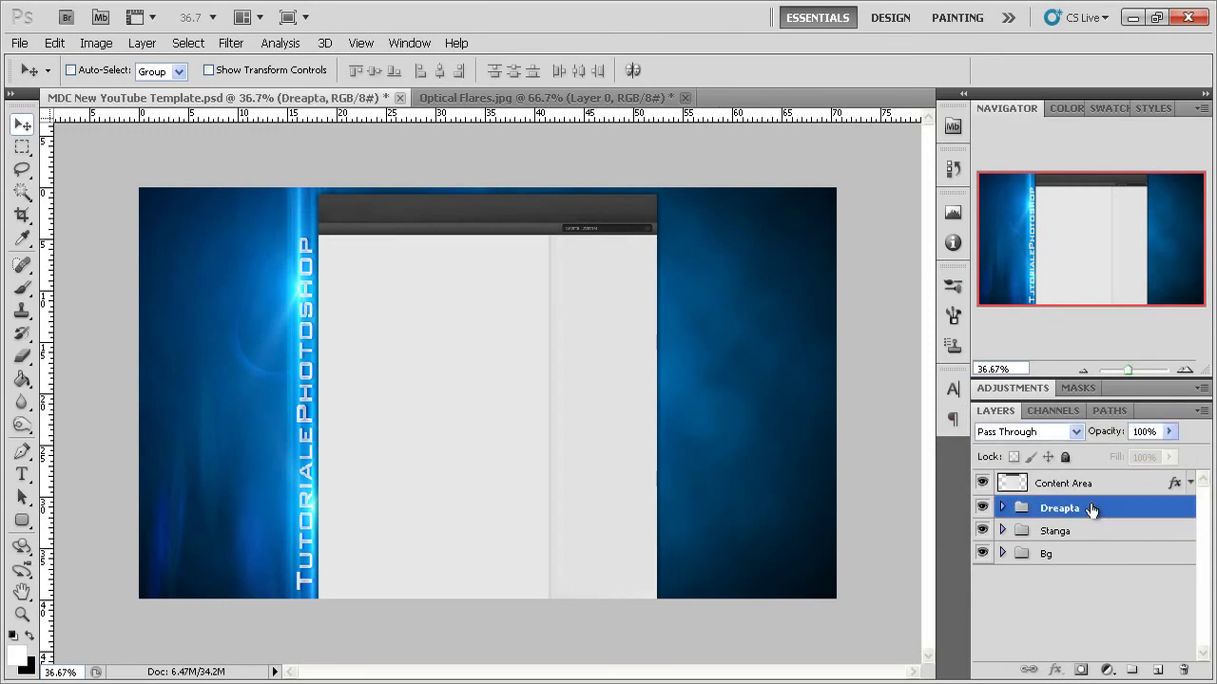
Mirror the Dreapta strip and position it on the right side, level with the left strip.
click(54, 43)
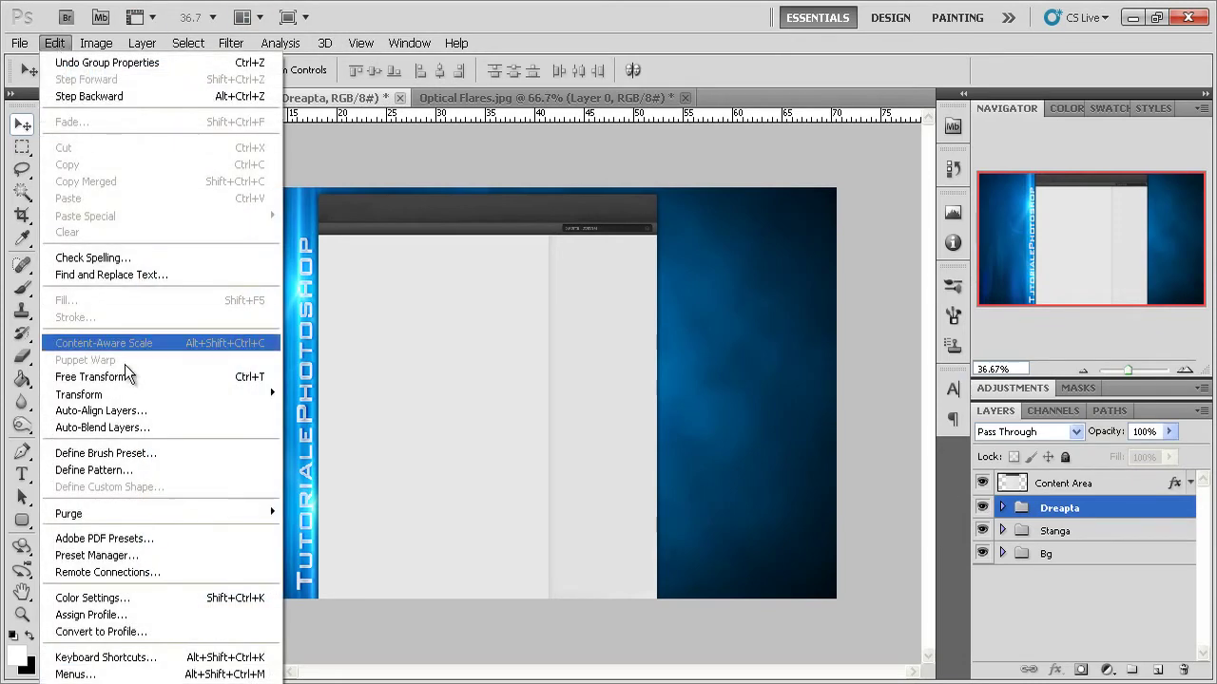
mouse_move(78, 393)
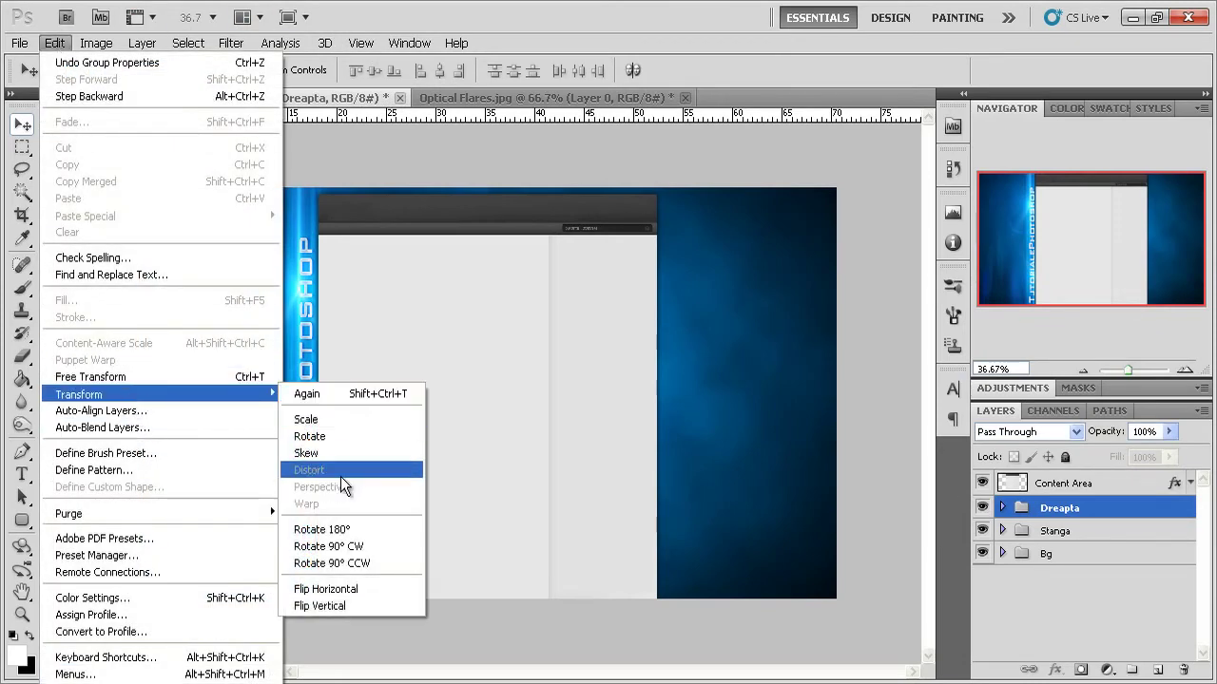
click(342, 529)
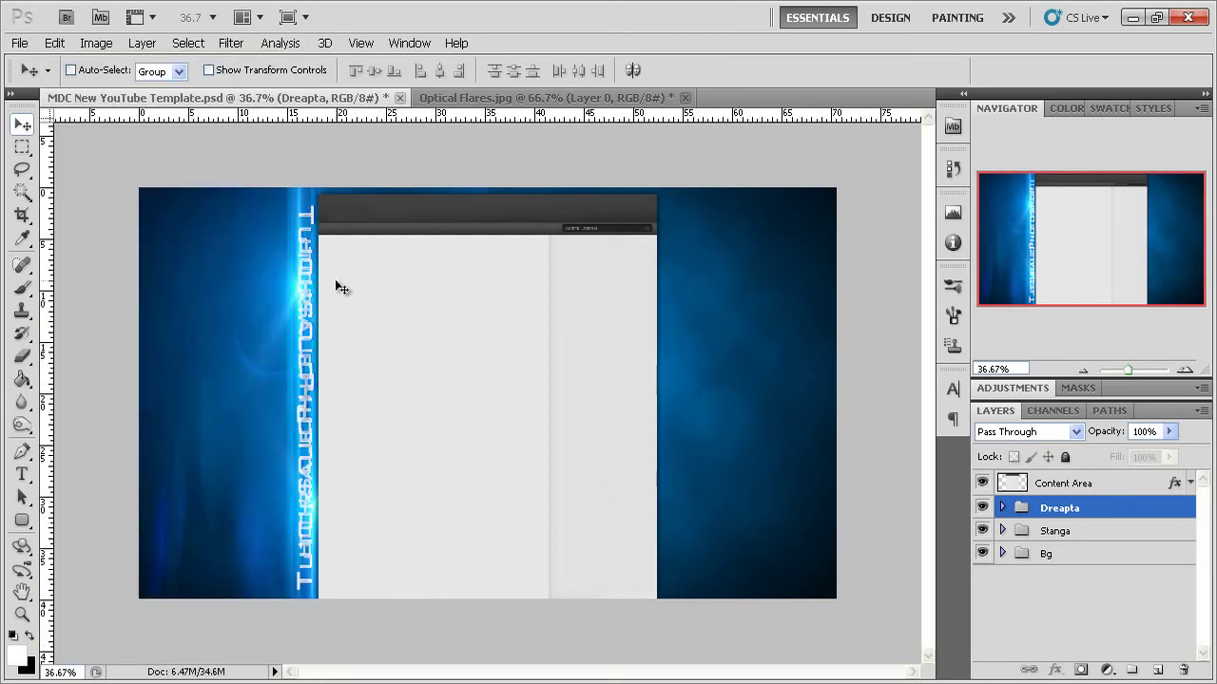
key(ctrl+z)
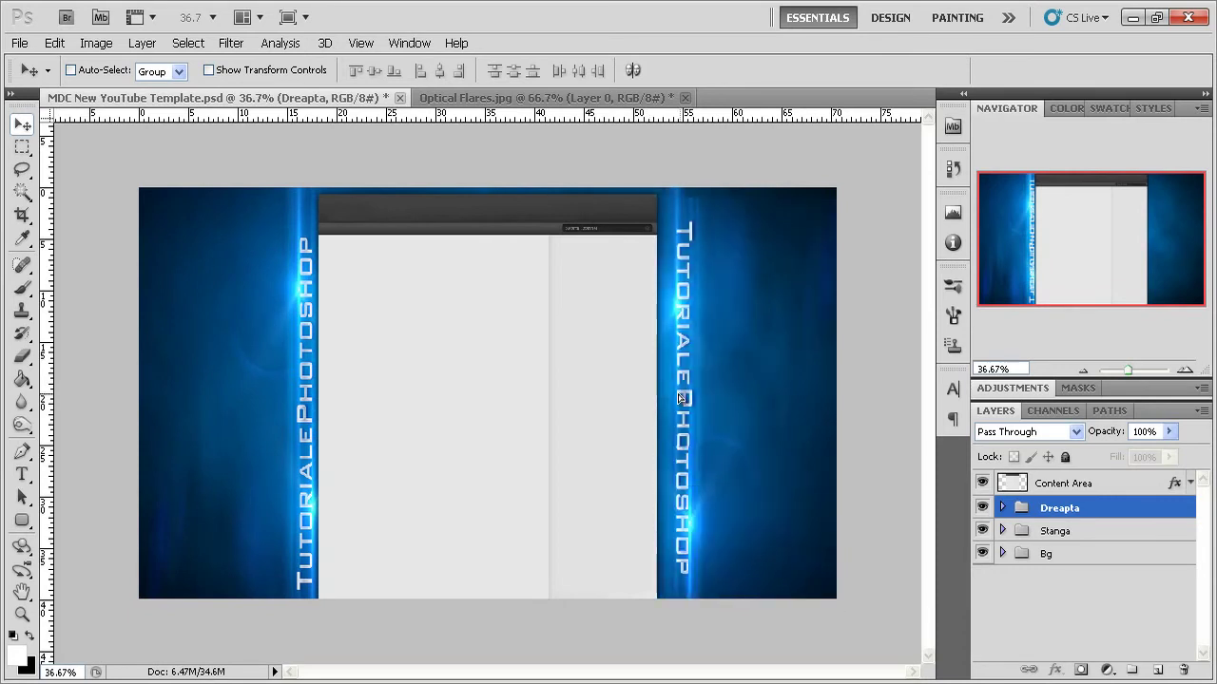
key(shift+Left)
key(shift+Left)
key(shift+Left)
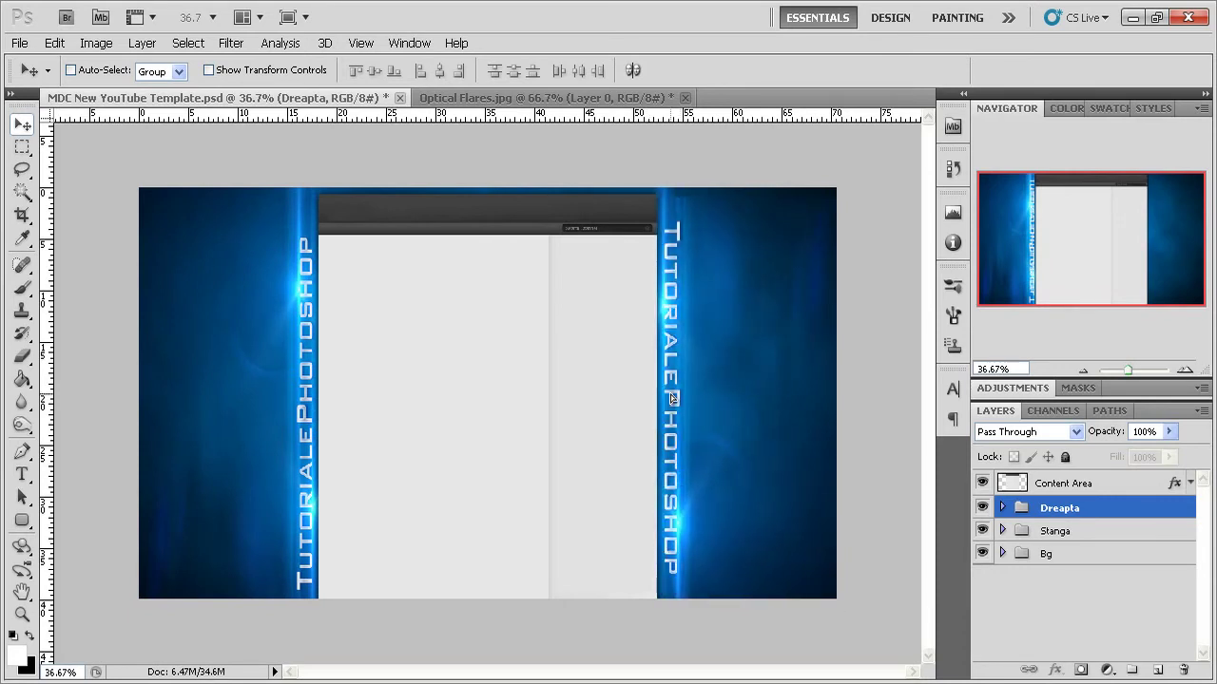
drag(670, 395, 668, 411)
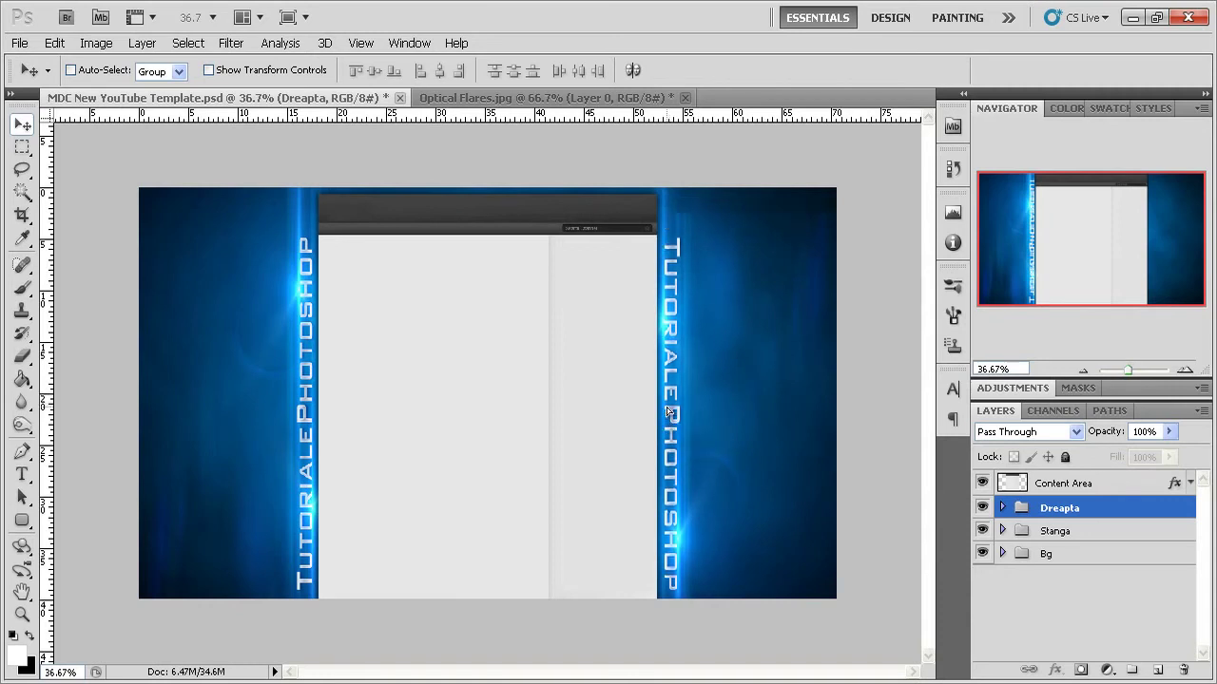
Select both Dreapta flare layers and shift them slightly up to fit the right strip.
click(1001, 507)
click(1084, 533)
click(1086, 553)
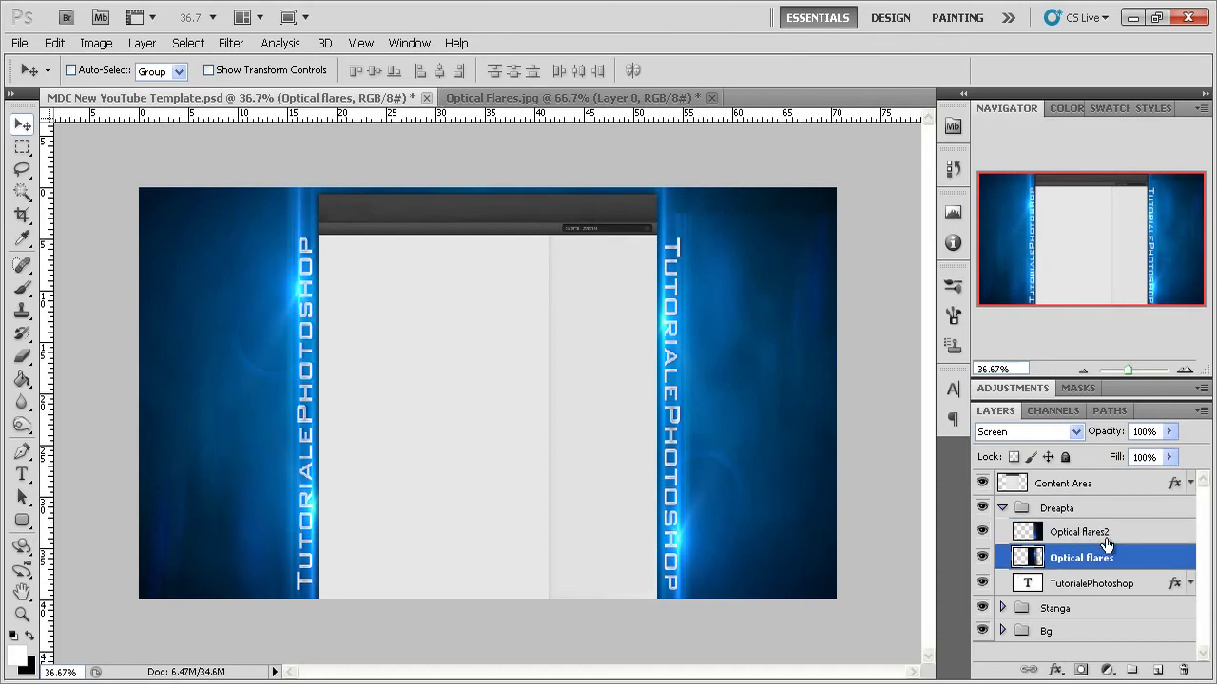
shift+click(1088, 533)
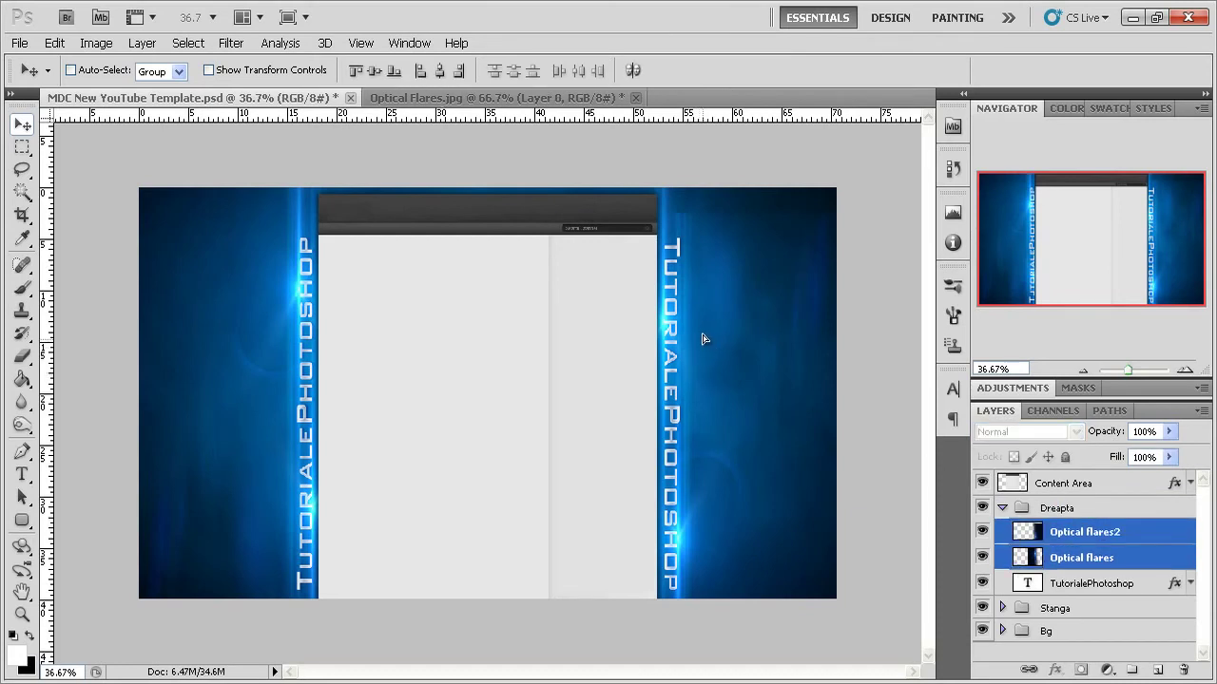
drag(703, 338, 700, 327)
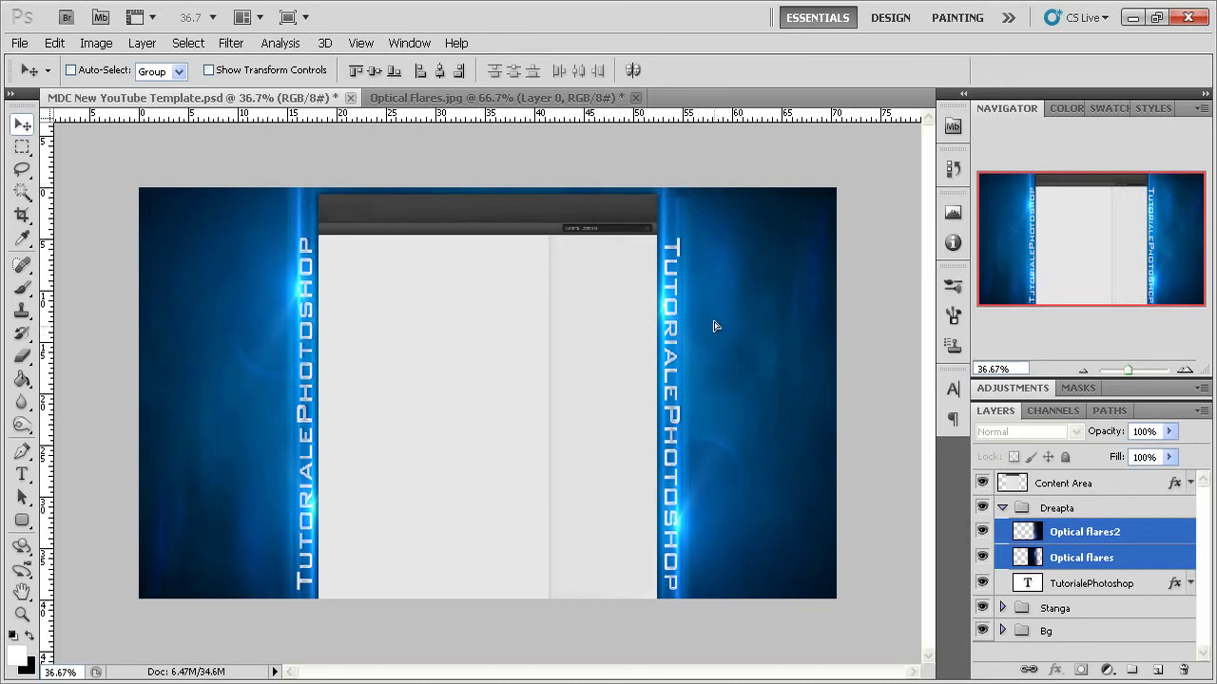
drag(716, 326, 715, 324)
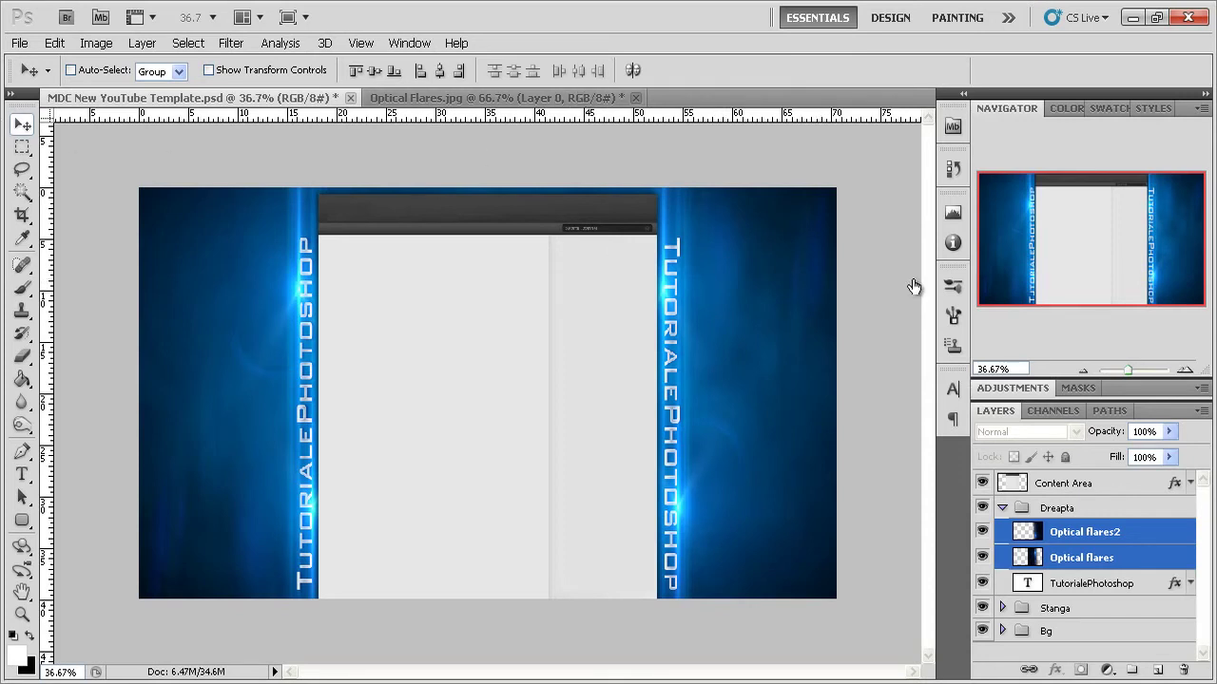
click(1002, 507)
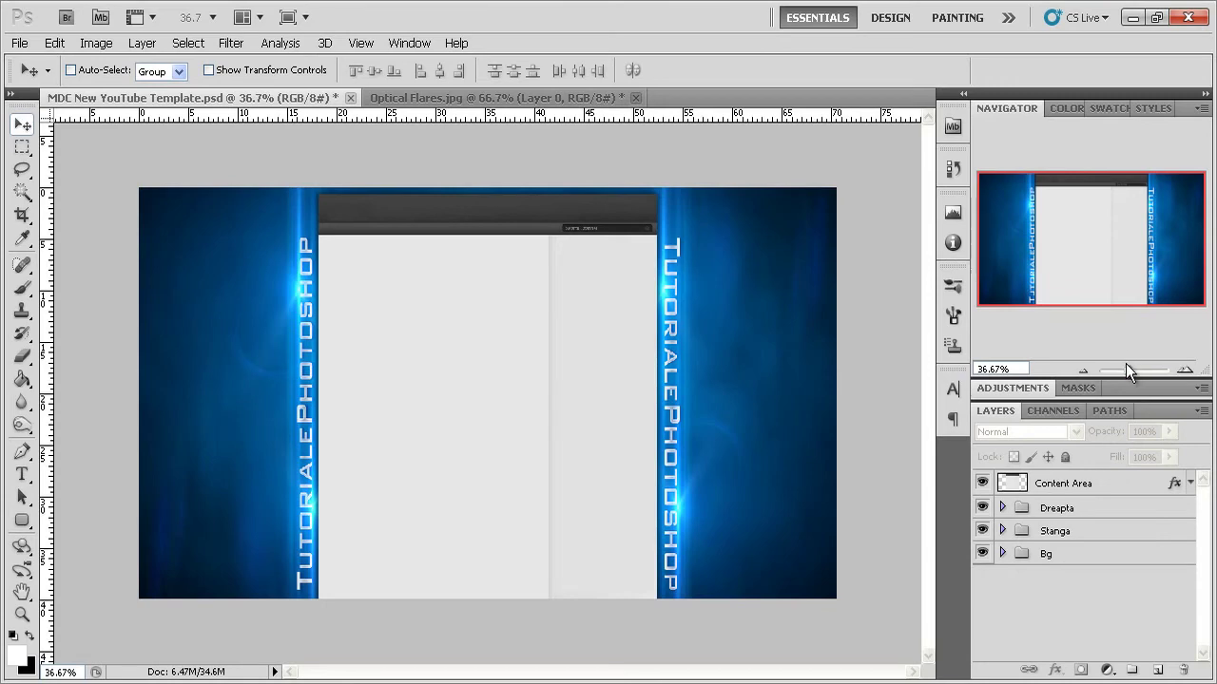
Zoom to 100% and pan to inspect the header area, then return to 66.67%.
drag(1128, 370, 1135, 368)
mouse_move(1109, 305)
mouse_down()
mouse_move(1130, 227)
mouse_move(1156, 225)
mouse_up()
click(1055, 507)
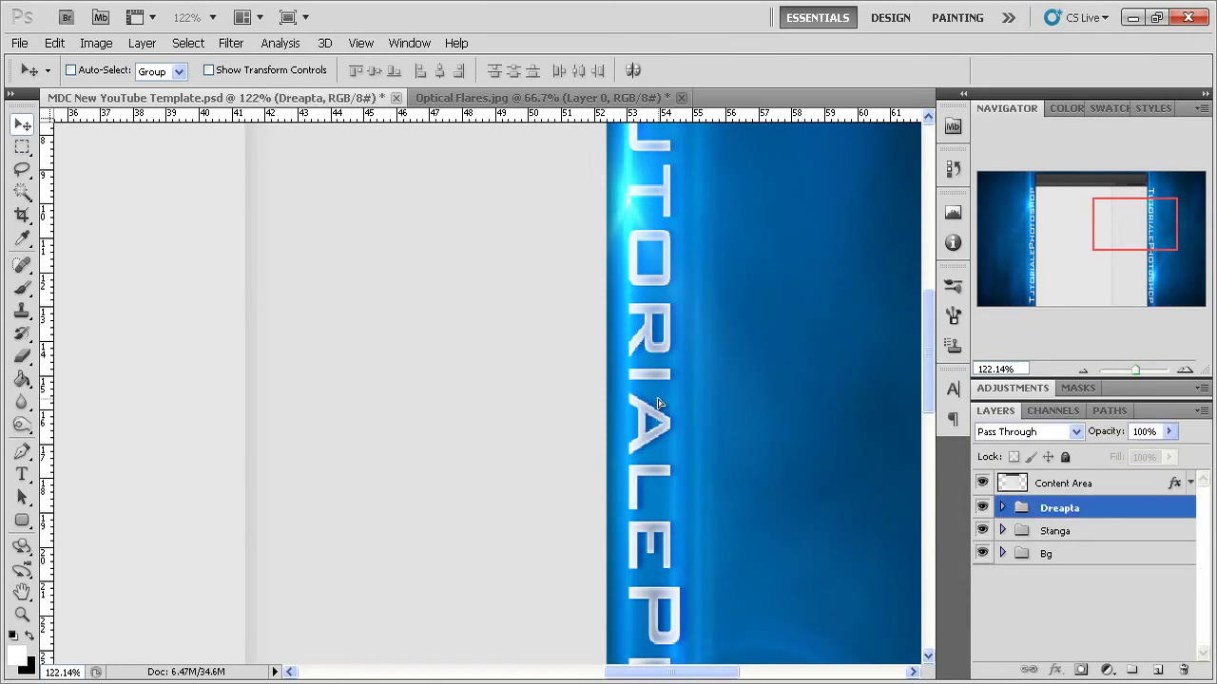
click(1093, 217)
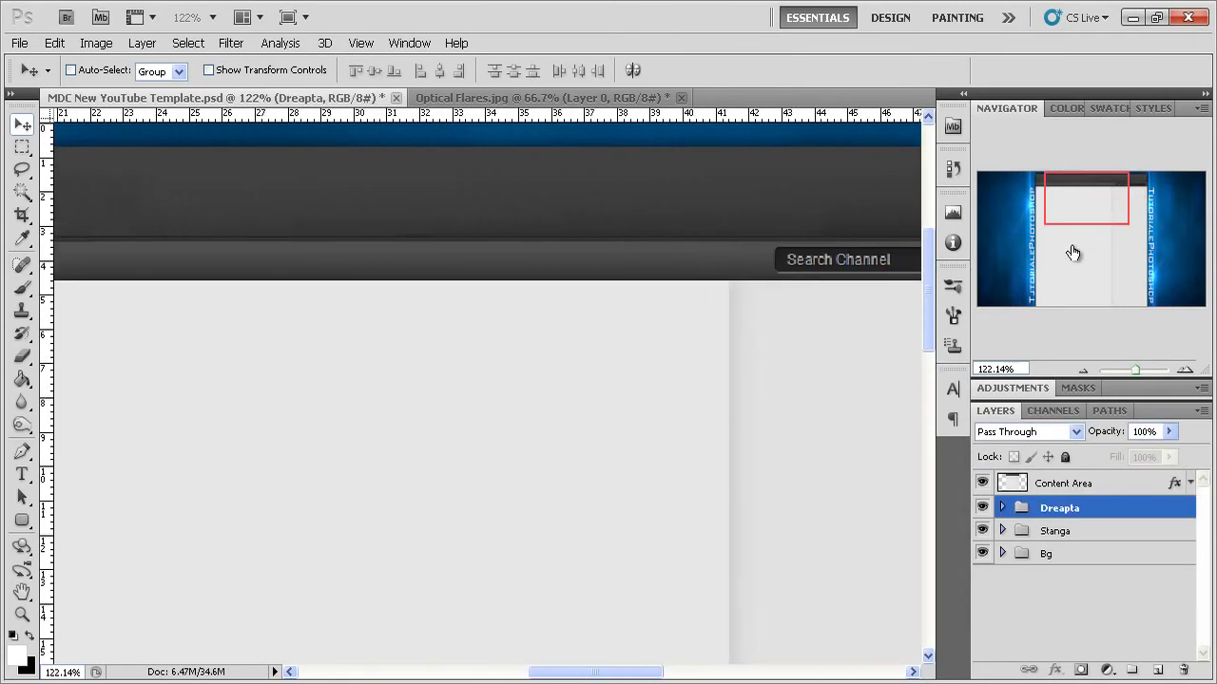
click(1081, 370)
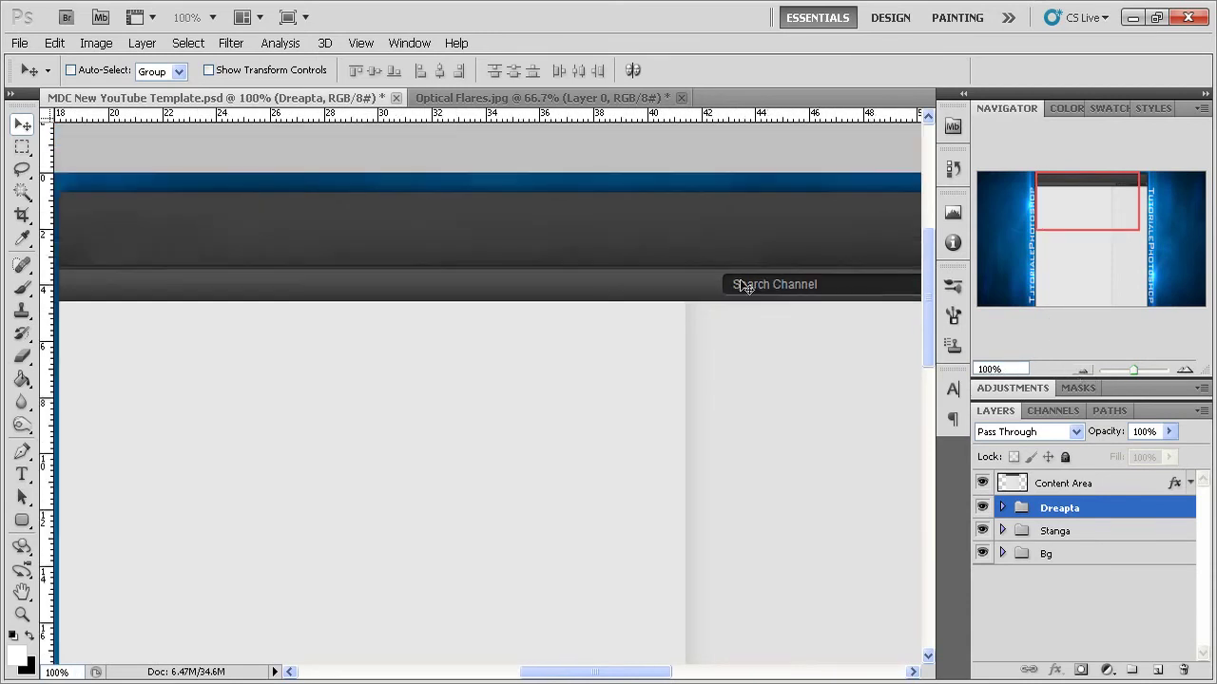
drag(1085, 177, 1087, 171)
click(1082, 370)
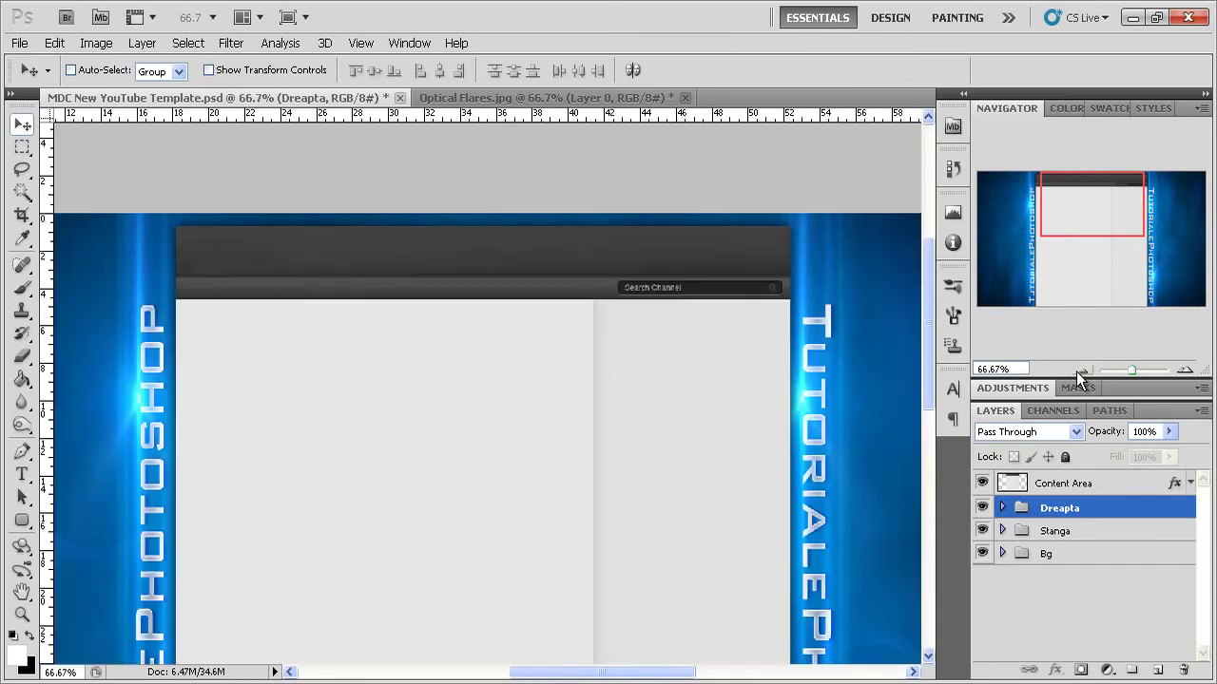
Add a SUBSCRIBE! text line in BankGothic Md BT centred above the dark header.
click(22, 474)
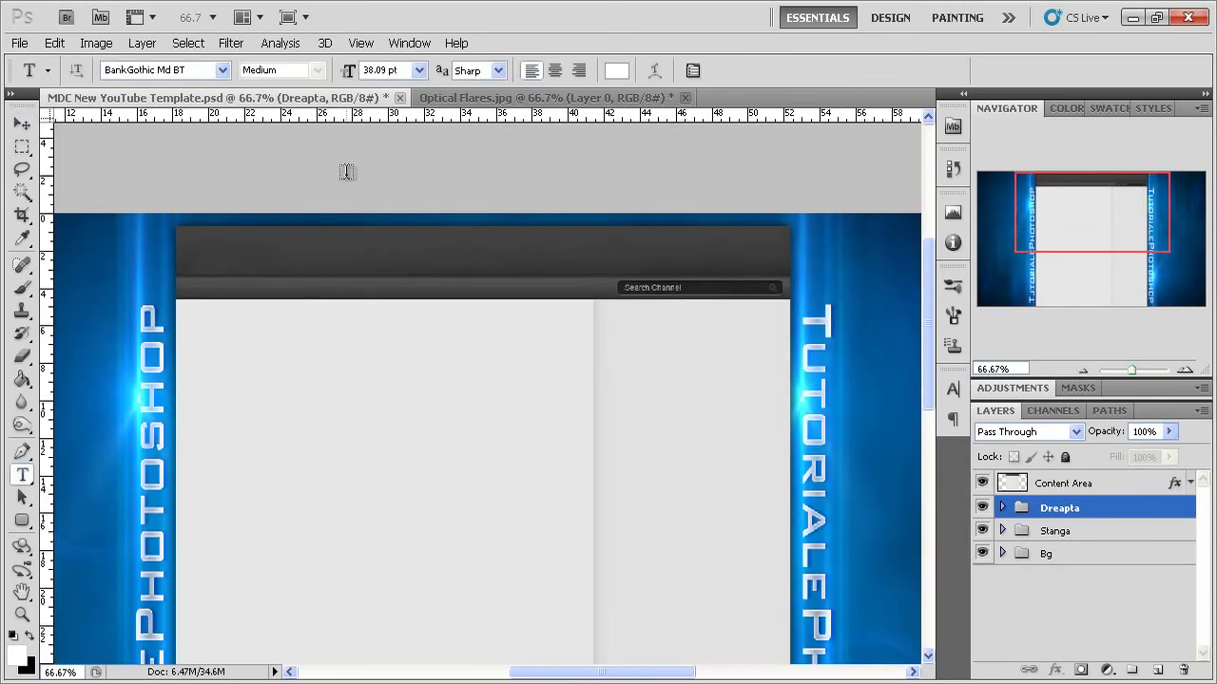
click(360, 221)
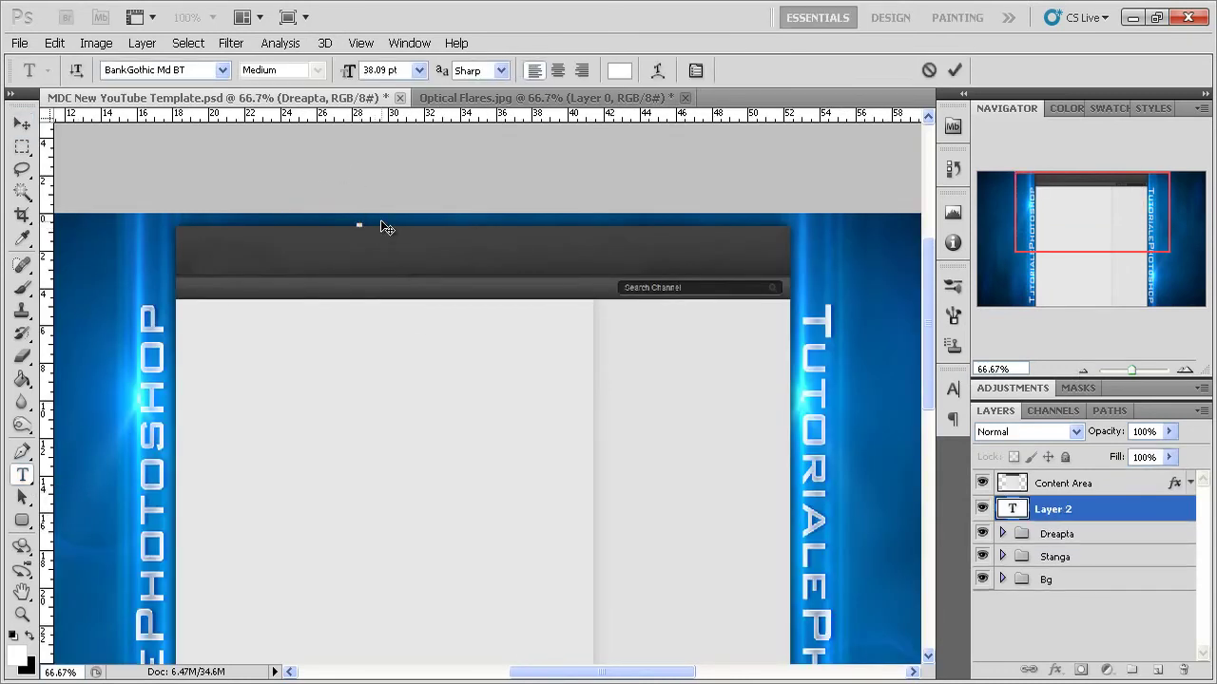
text(SUBSCRIBE)
drag(425, 254, 481, 255)
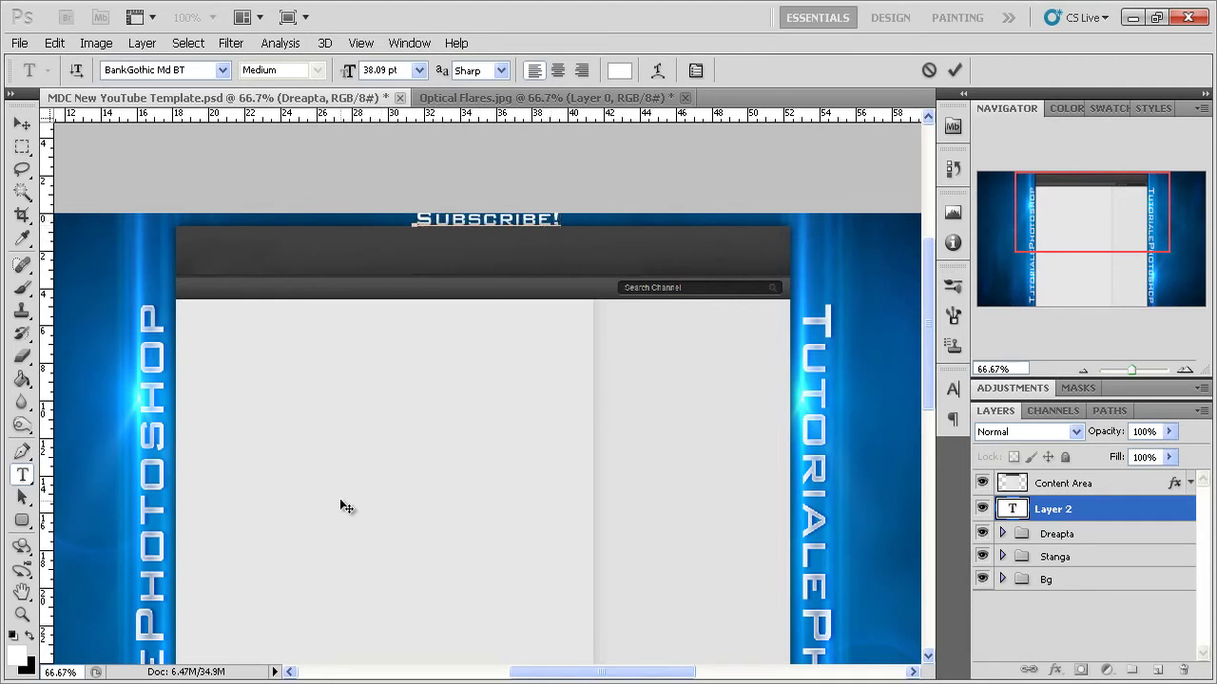
drag(559, 272, 557, 270)
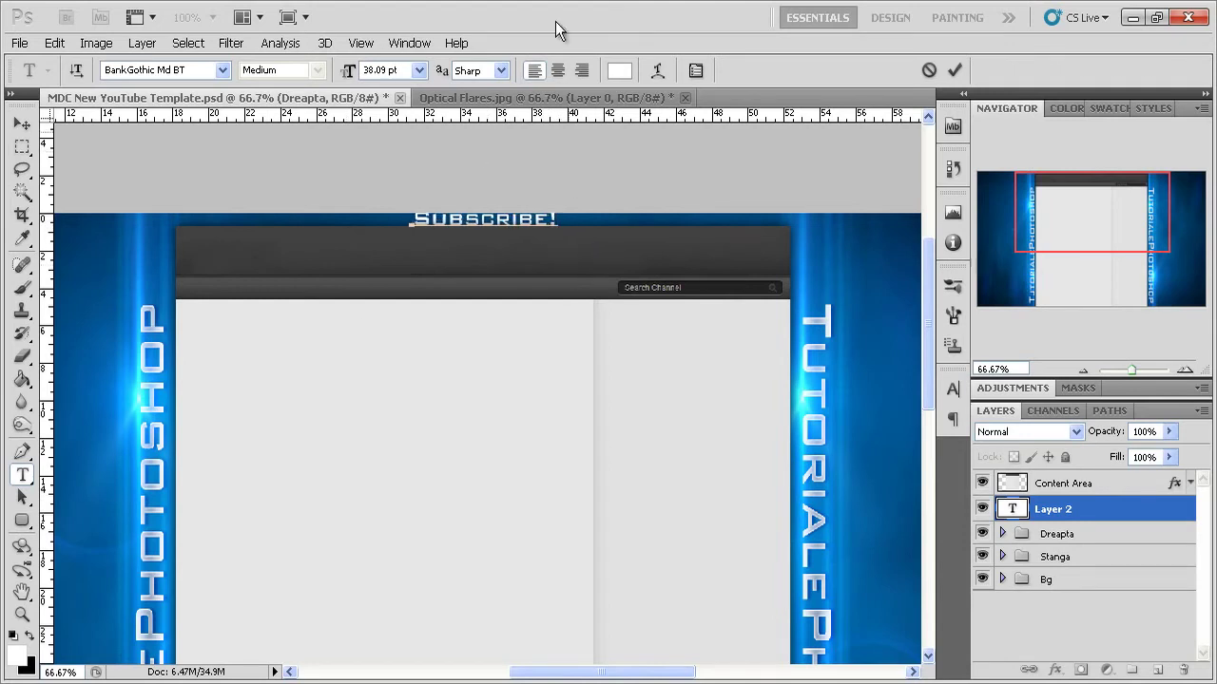
click(221, 70)
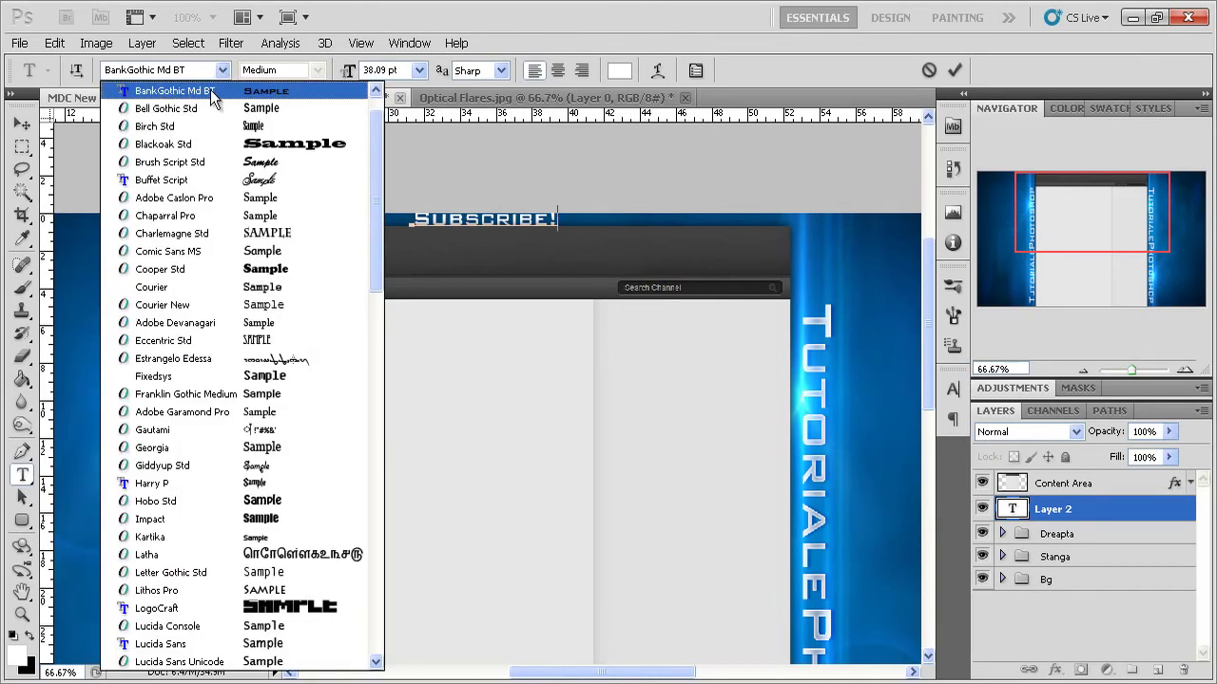
click(221, 89)
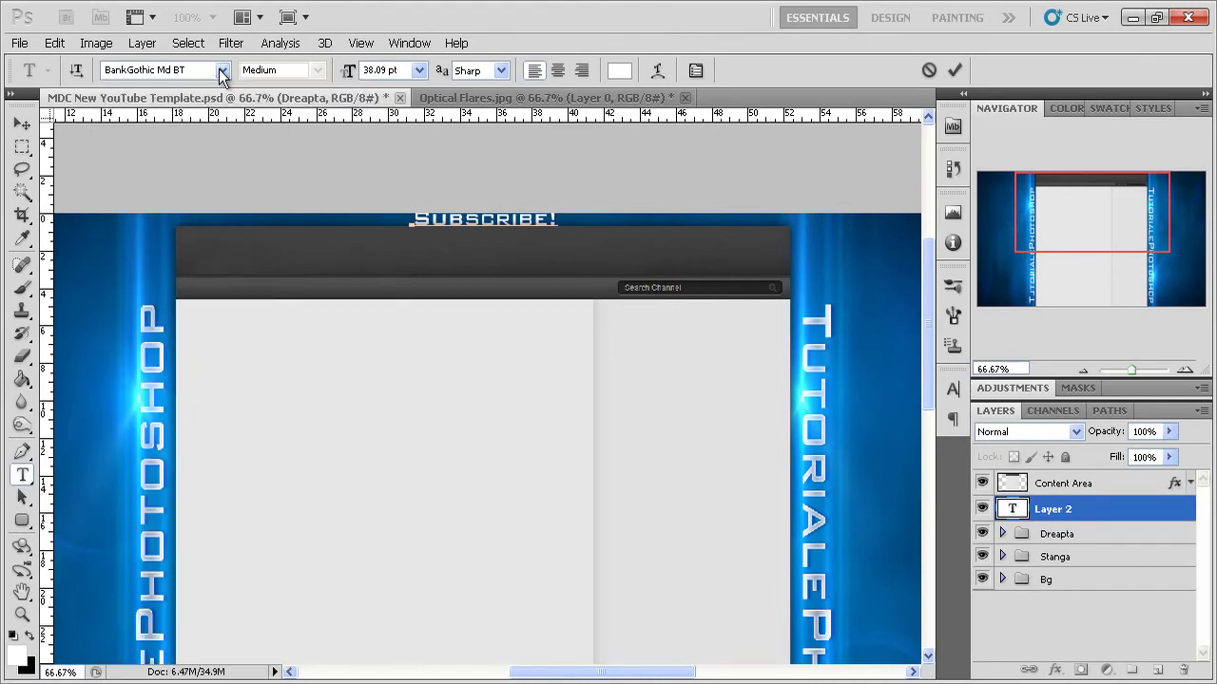
click(23, 124)
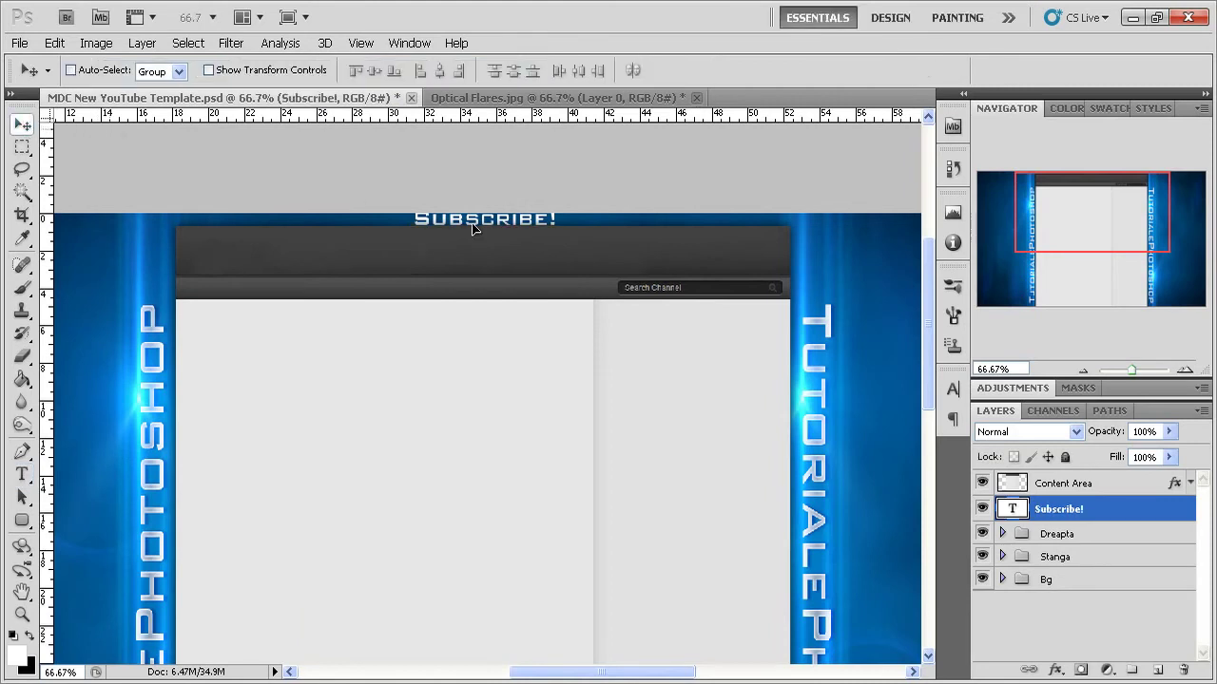
Scale the SUBSCRIBE! text down proportionally to about 69% with Free Transform.
key(ctrl+t)
drag(556, 203, 535, 218)
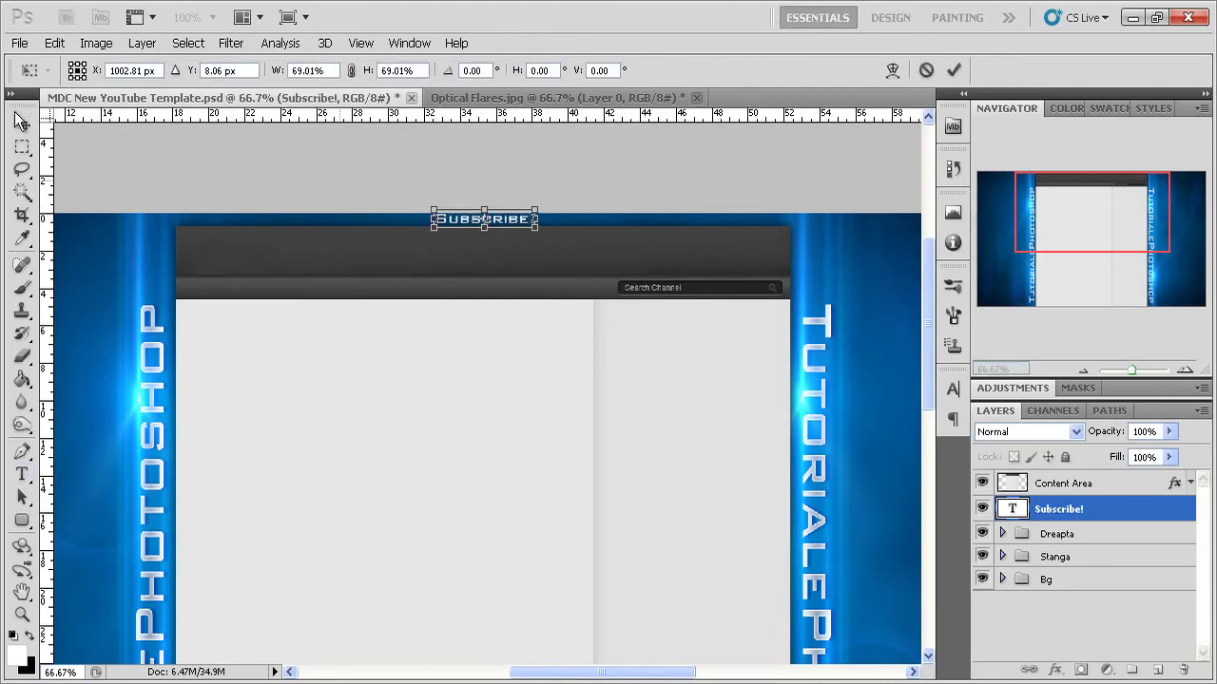
click(23, 124)
click(505, 283)
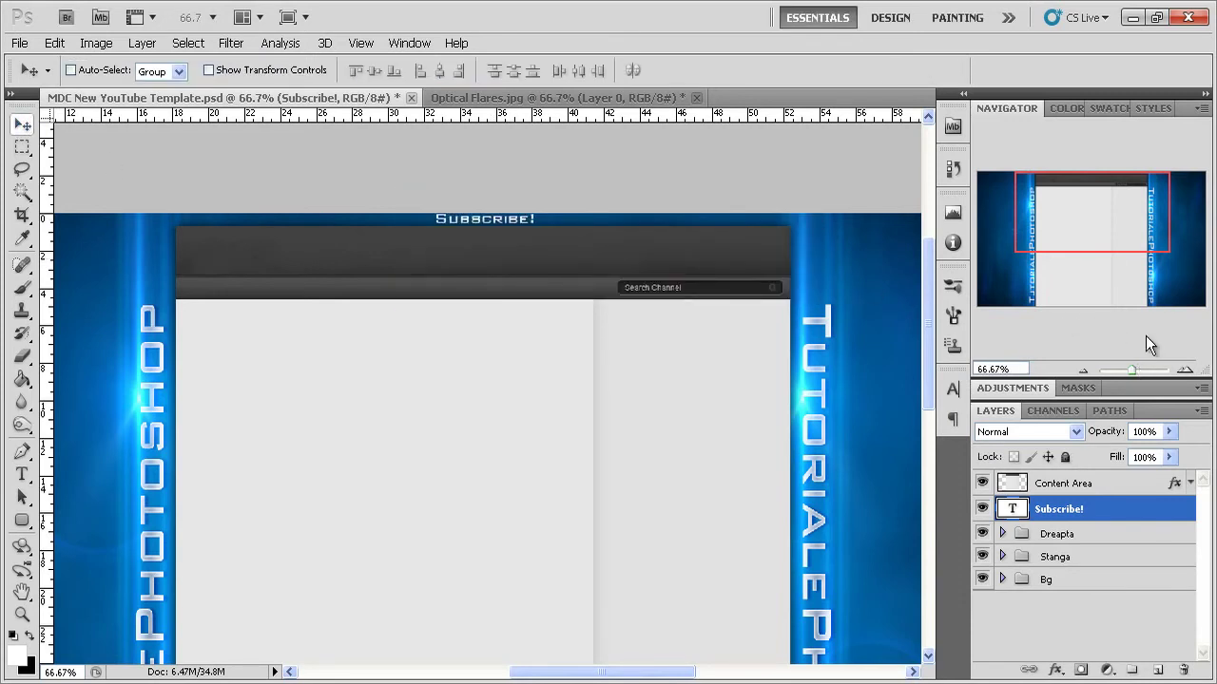
drag(1131, 369, 1138, 369)
Nudge the Subscribe! heading slightly left while zooming to check its placement.
drag(1093, 209, 1093, 194)
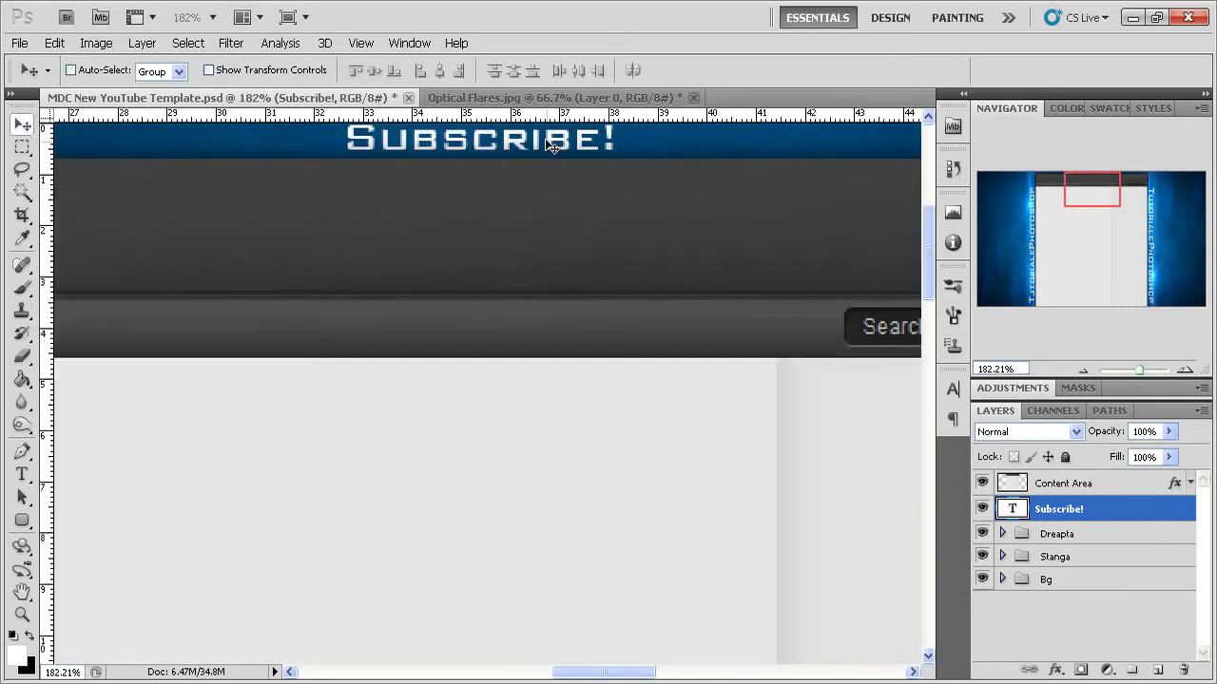
drag(541, 137, 543, 148)
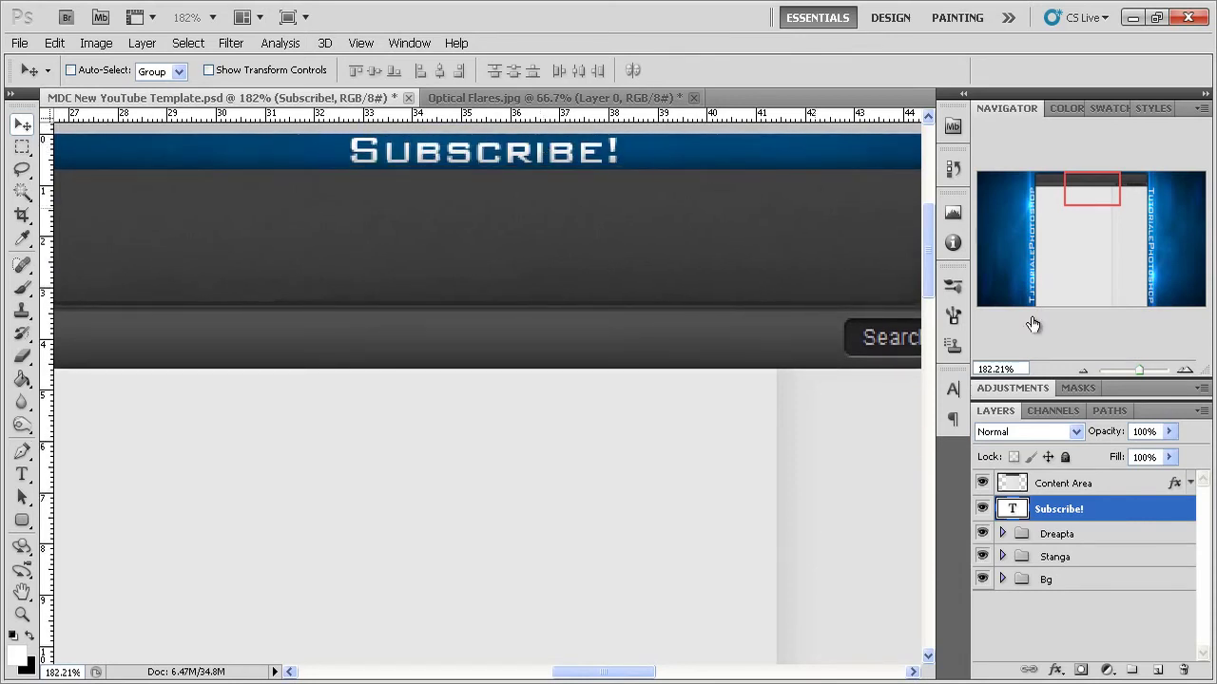
drag(1123, 376, 1133, 376)
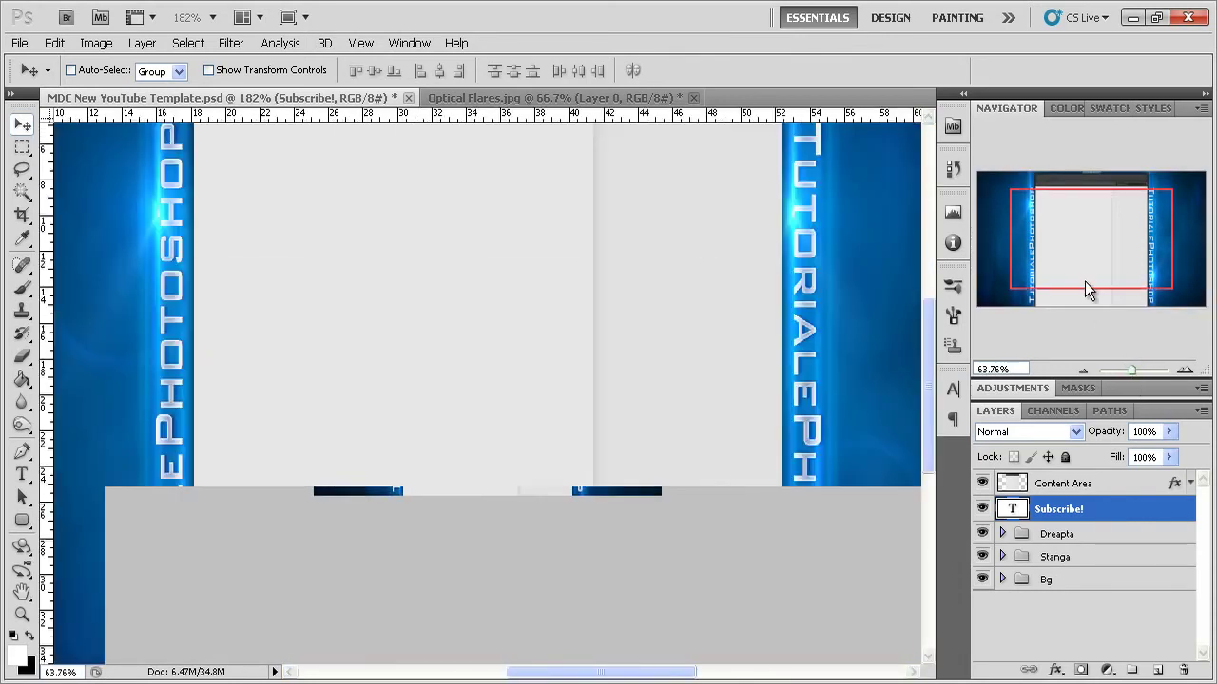
drag(1085, 282, 1083, 193)
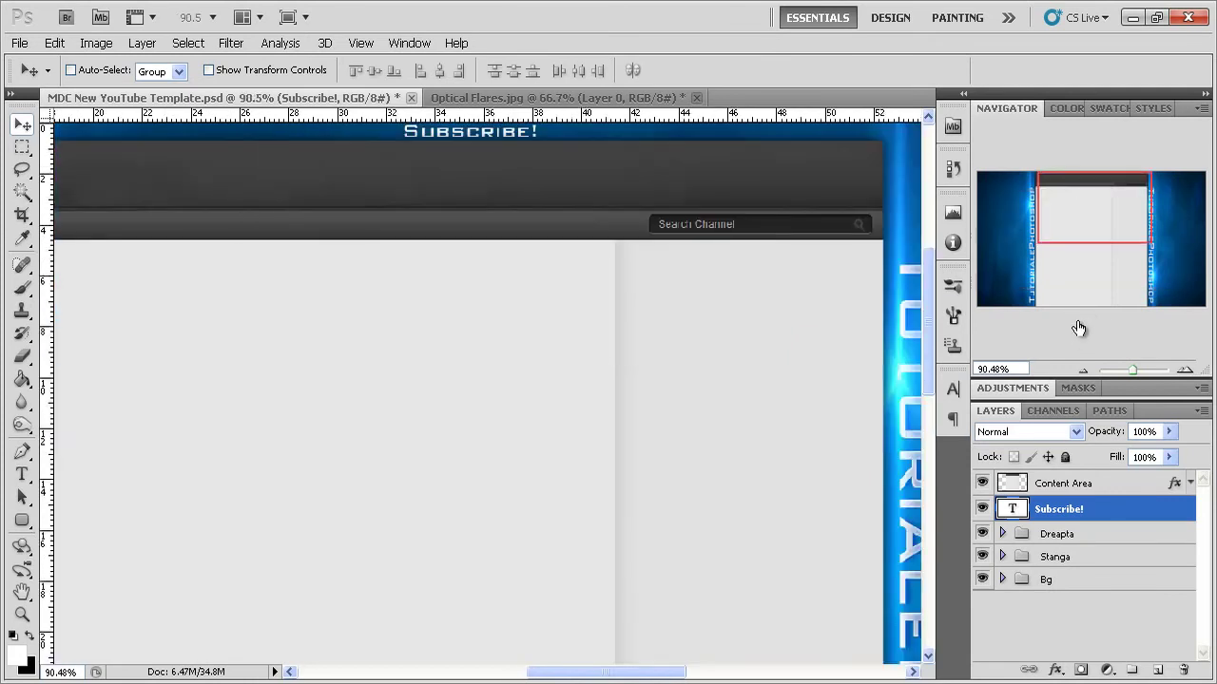
click(1084, 371)
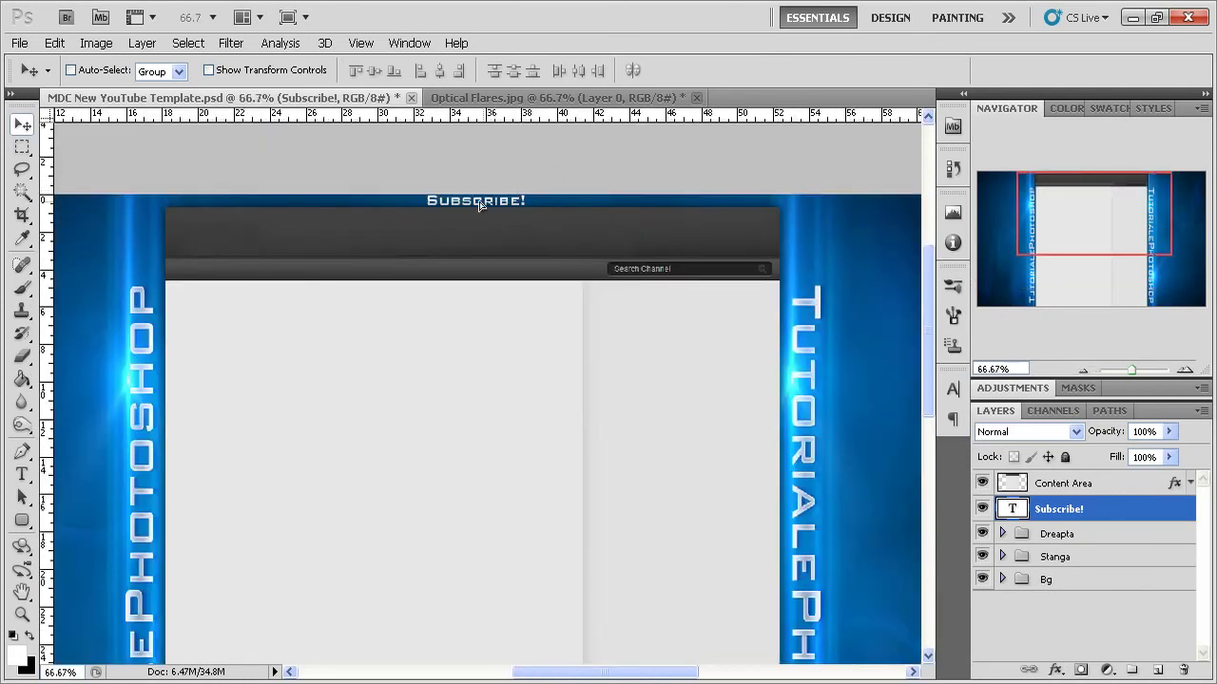
mouse_move(480, 205)
mouse_down()
mouse_move(458, 205)
mouse_move(476, 205)
mouse_up()
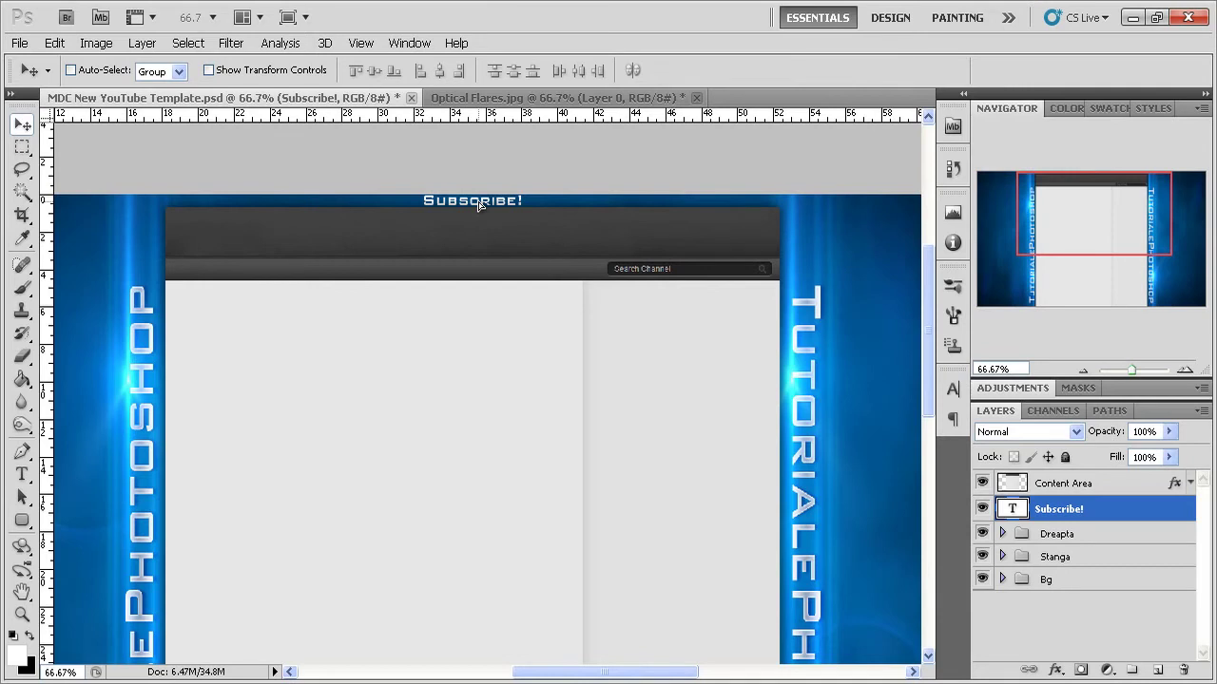
drag(1131, 365, 1137, 371)
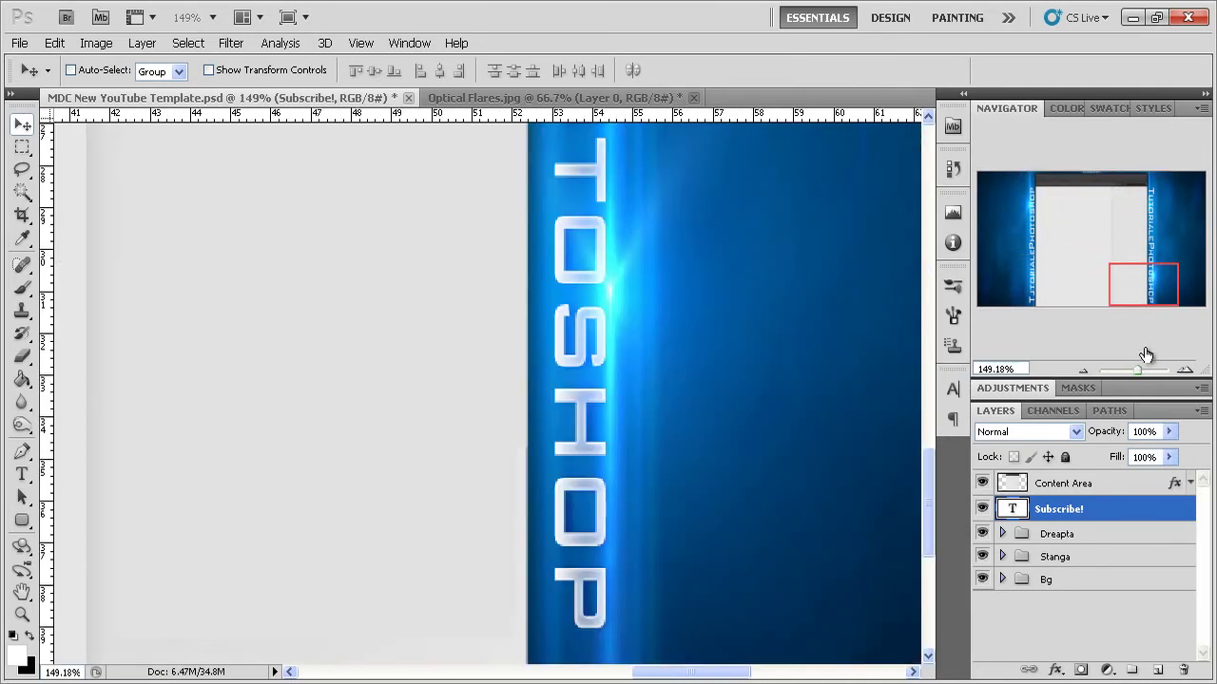
drag(1136, 370, 1125, 369)
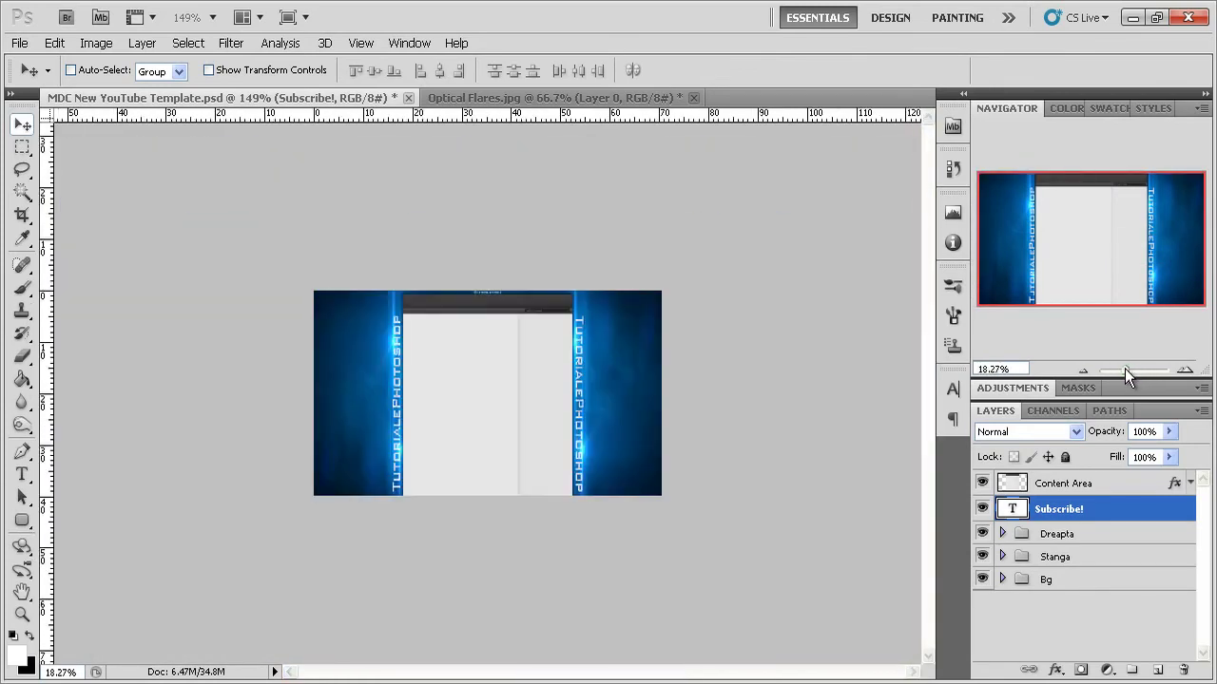
Expand the Stanga group and select its TutorialePhotoshop text layer.
click(1058, 532)
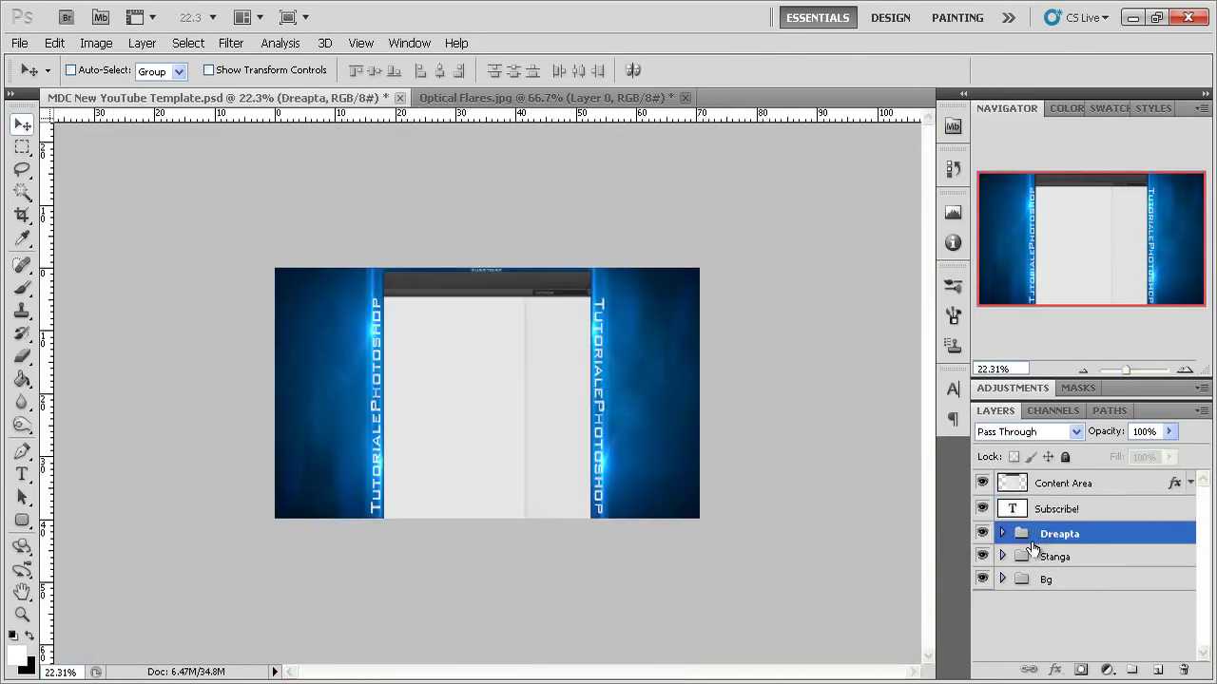
click(1001, 556)
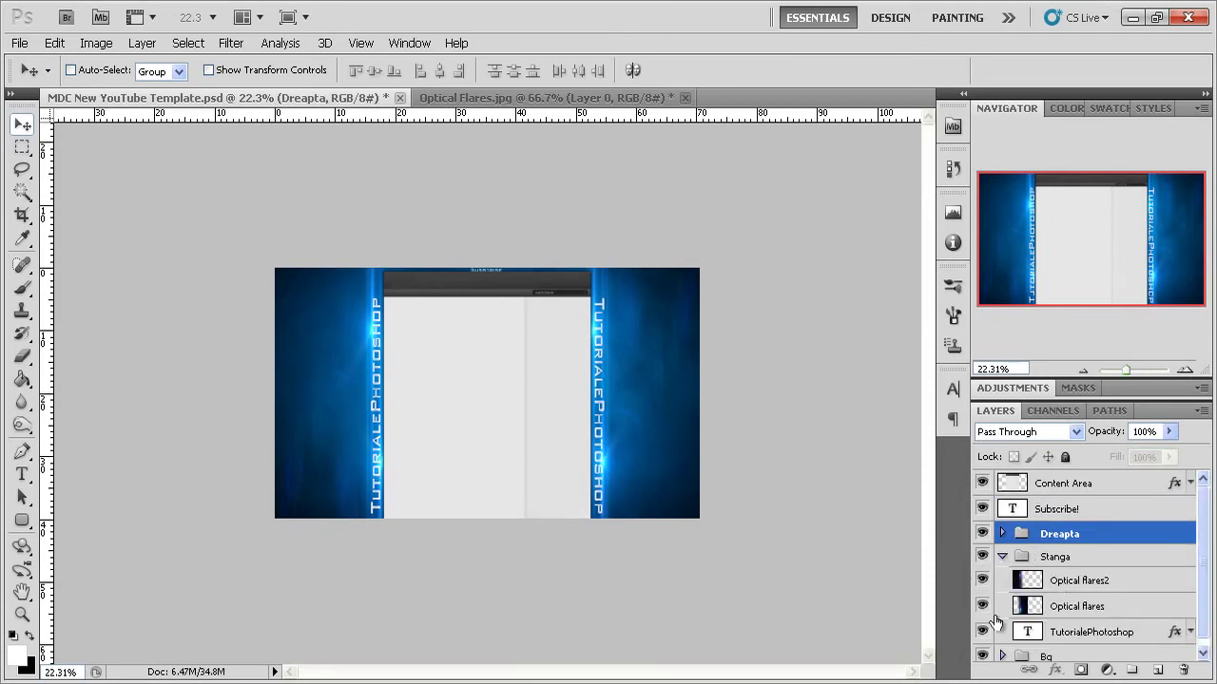
click(1077, 608)
click(1148, 639)
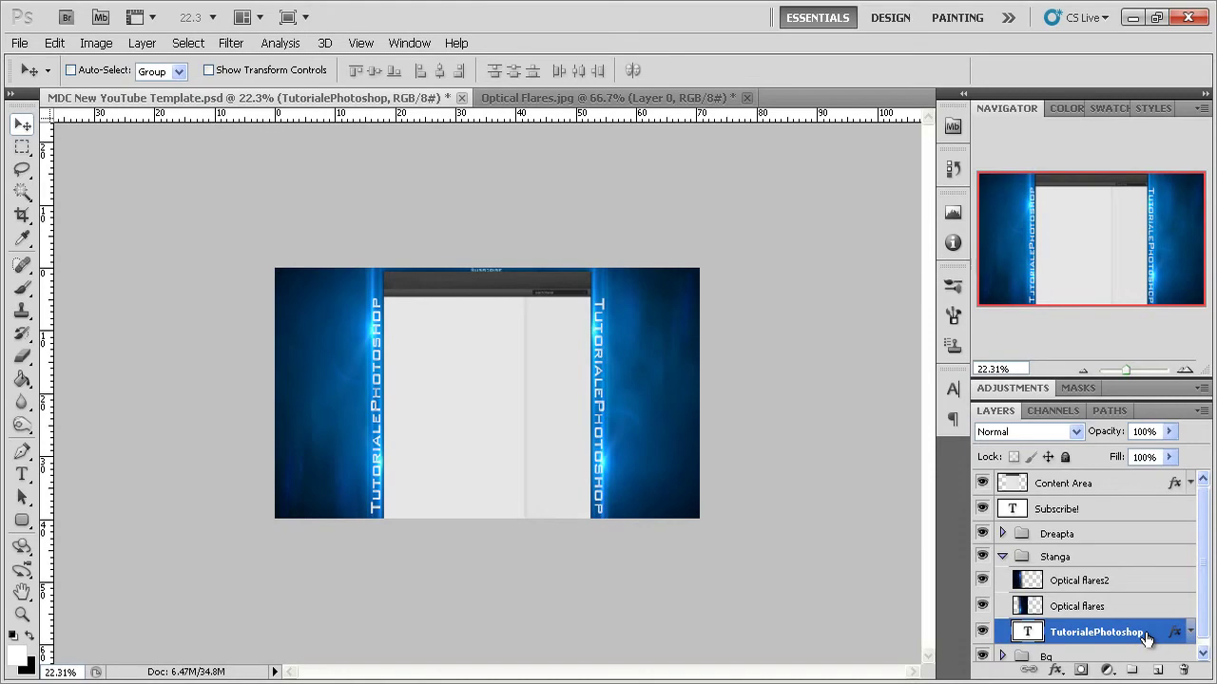
Copy the TutorialePhotoshop layer style and paste it onto the Subscribe! layer.
right_click(1147, 638)
click(1045, 586)
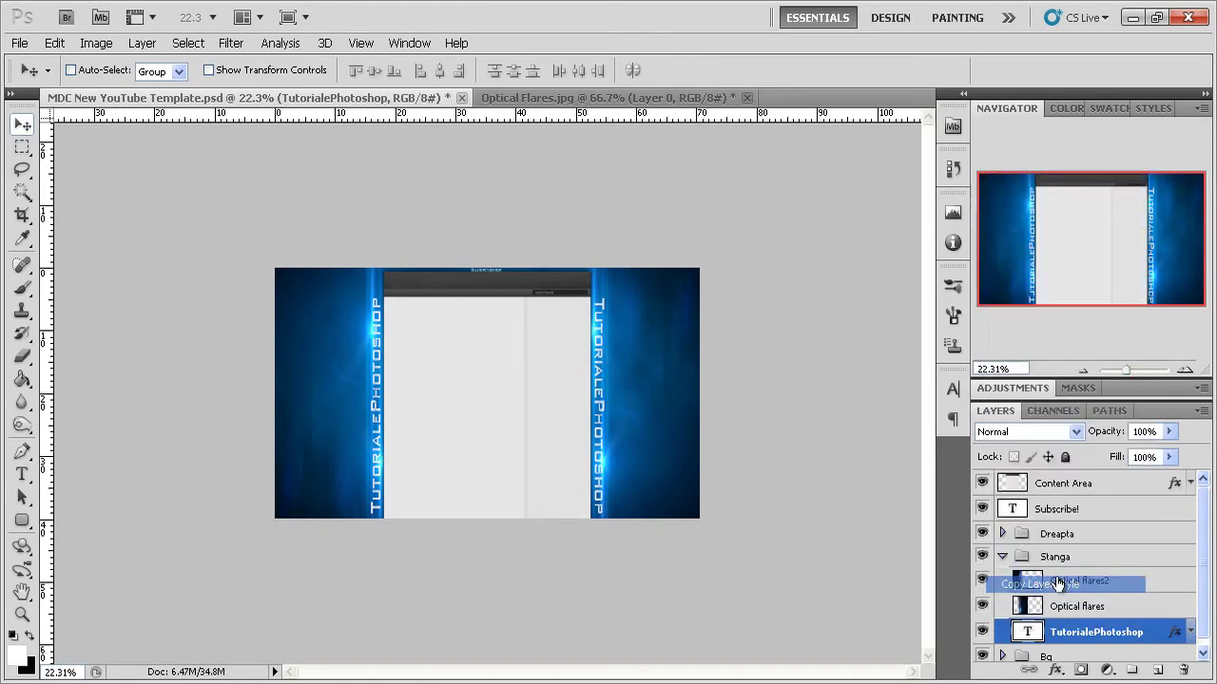
click(1004, 555)
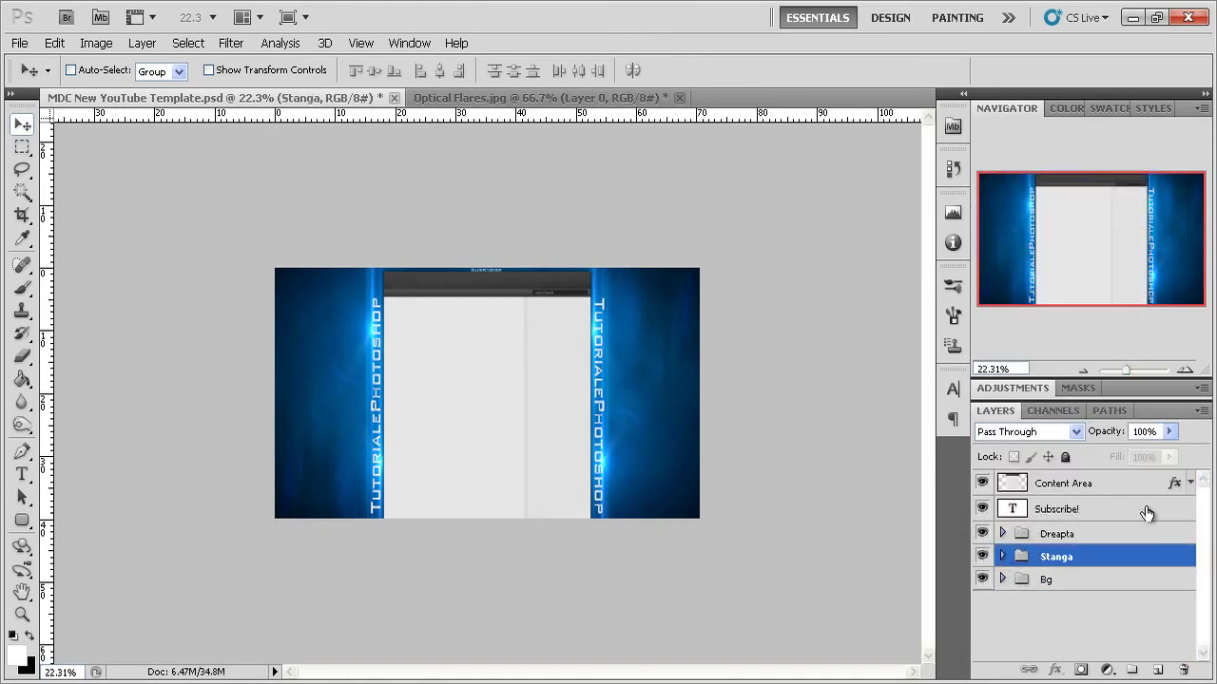
right_click(1146, 509)
click(1085, 476)
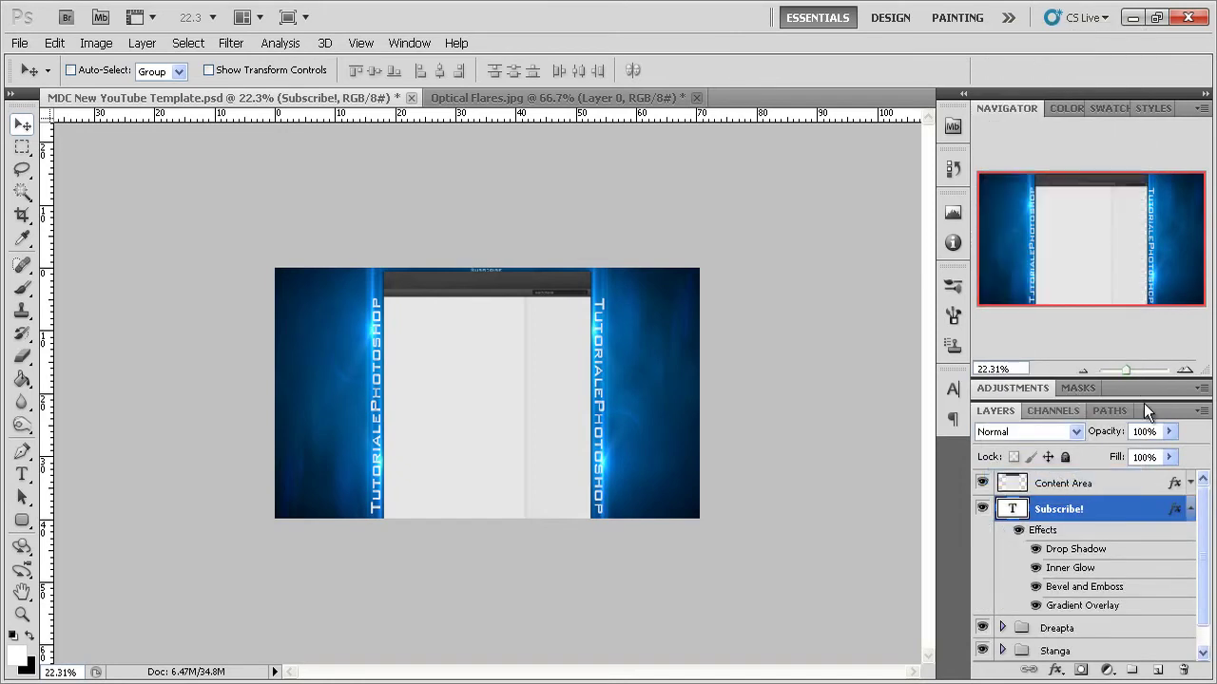
Zoom in to about 400% to inspect the styled Subscribe! heading.
click(1184, 371)
click(1184, 372)
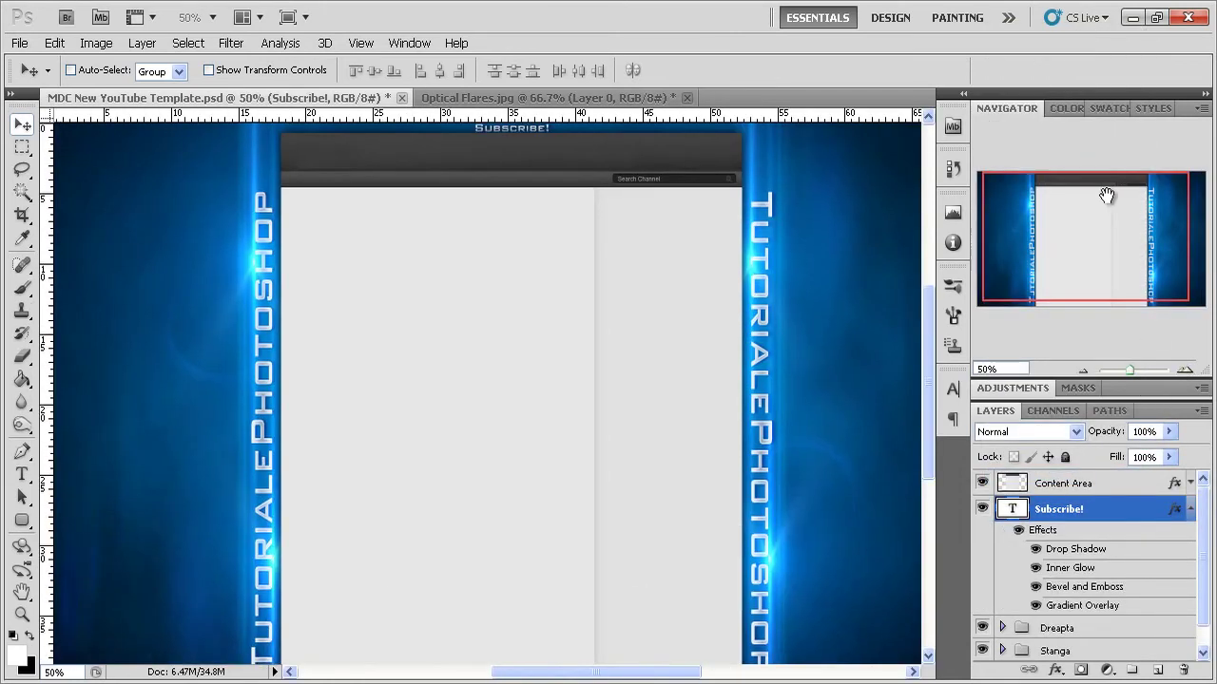
mouse_move(1108, 242)
mouse_down()
mouse_move(1093, 228)
mouse_move(1072, 285)
mouse_up()
click(1149, 371)
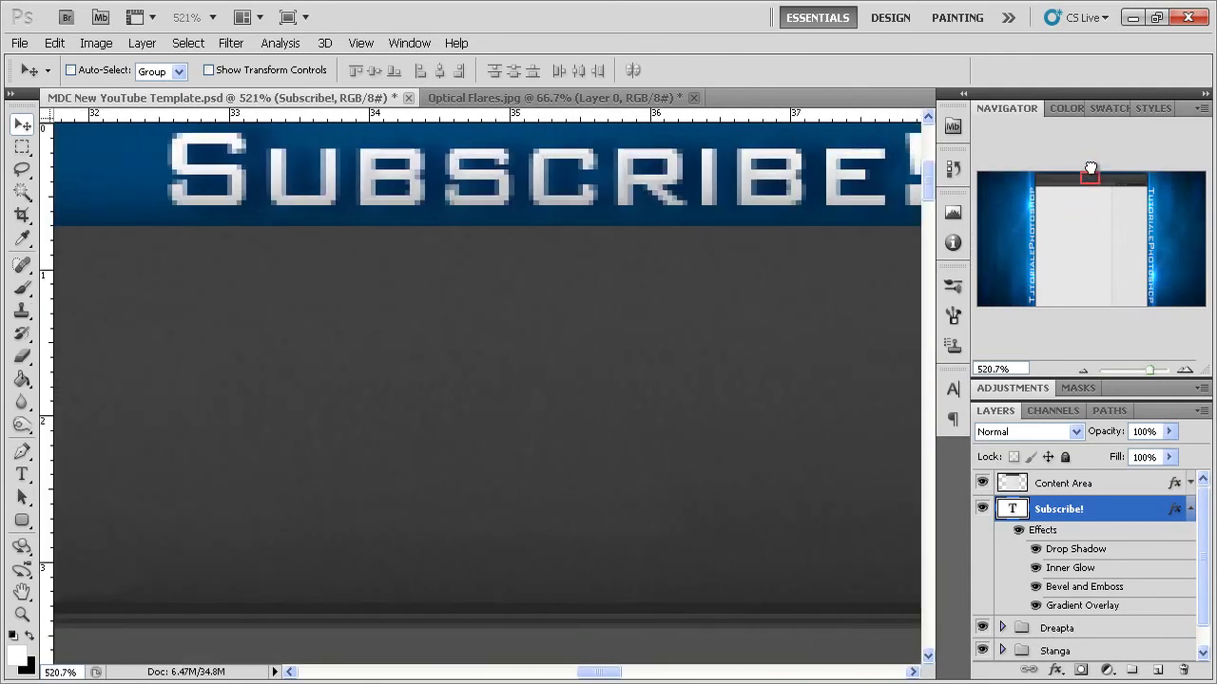
click(1085, 371)
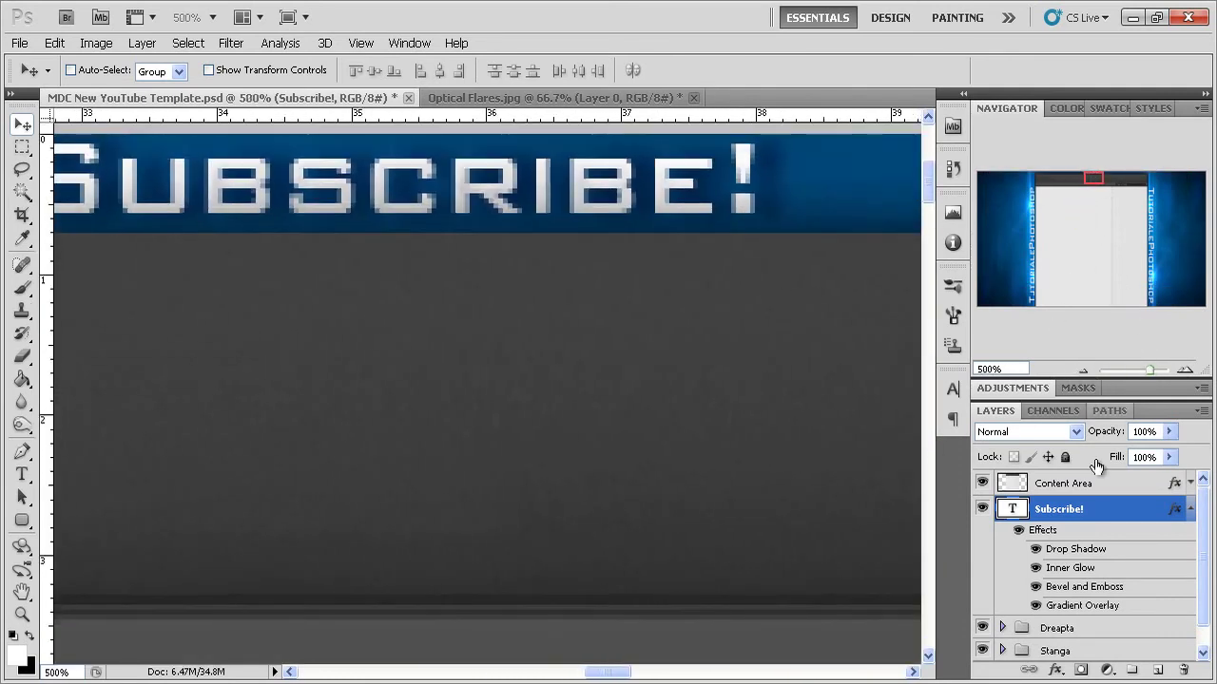
click(1084, 372)
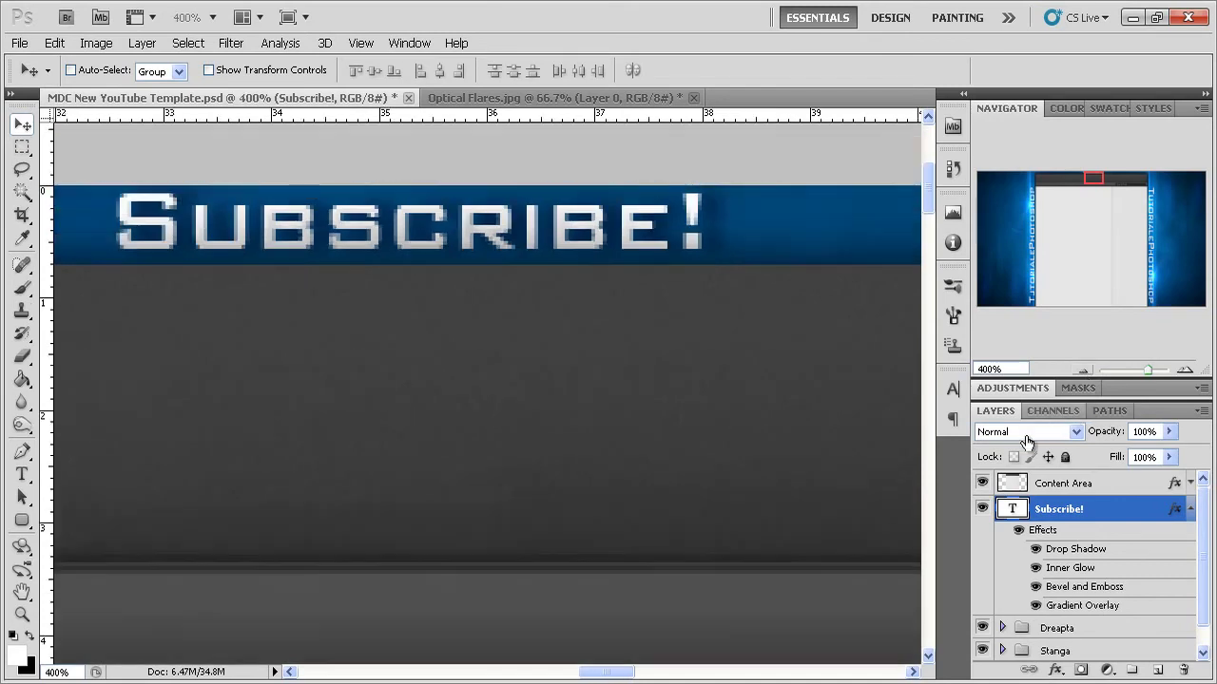
Set the Subscribe! drop shadow angle to 90° and size to 3 px.
double_click(1141, 511)
drag(746, 133, 802, 133)
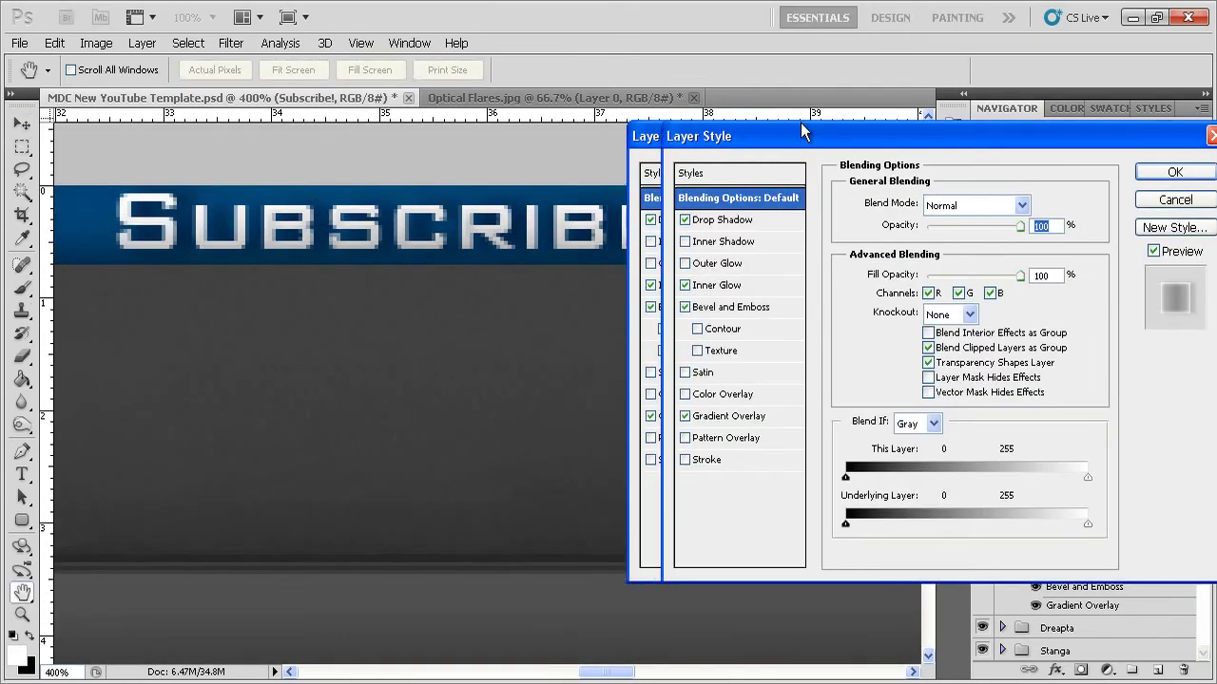
click(718, 221)
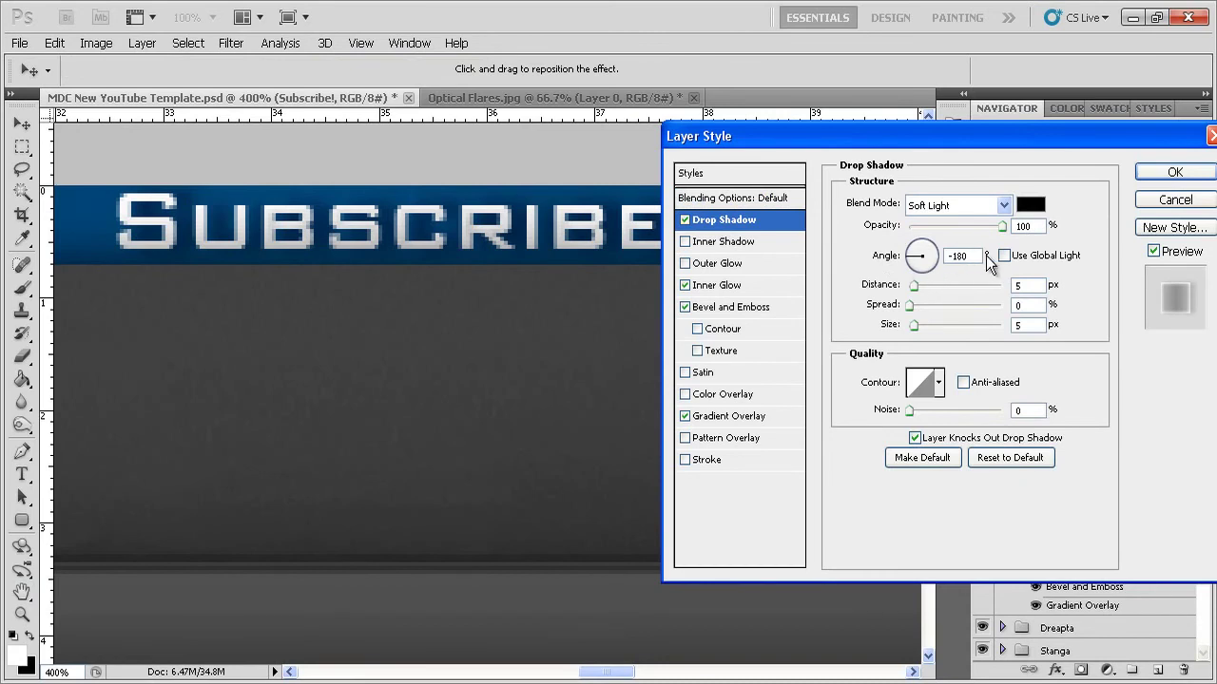
drag(989, 256, 897, 264)
text(90)
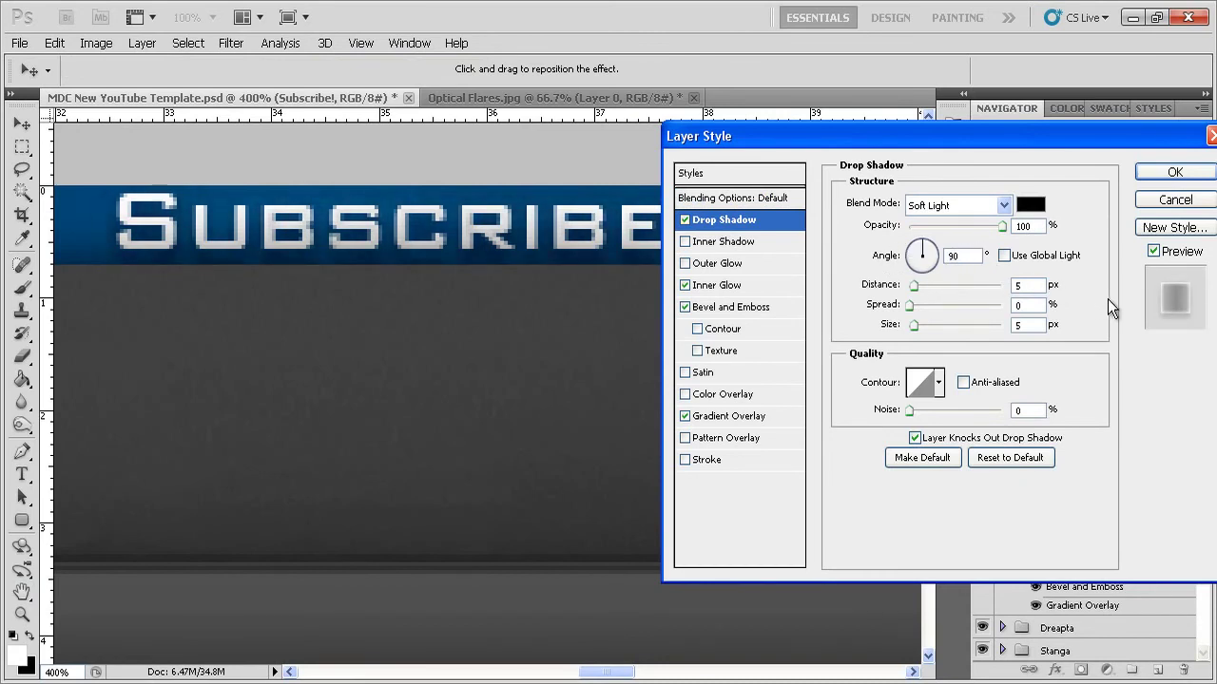
double_click(1045, 324)
text(3)
text(6)
text(5)
Set the drop shadow distance to 2 px.
drag(914, 285, 911, 286)
click(1036, 286)
key(BackSpace)
text(2)
double_click(1037, 285)
text(3)
key(BackSpace)
text(2)
Trial other shadow sizes and distances, settling the distance back at 2 px.
double_click(1032, 325)
text(4)
double_click(1033, 325)
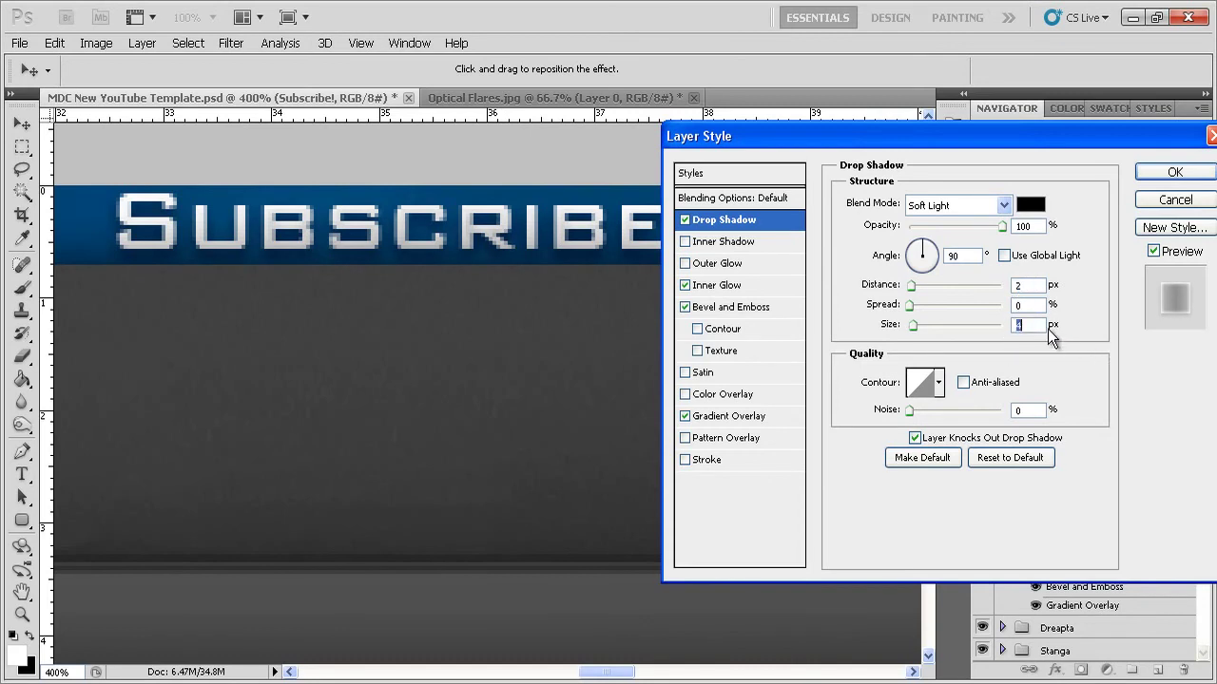
key(Up)
drag(915, 325, 924, 325)
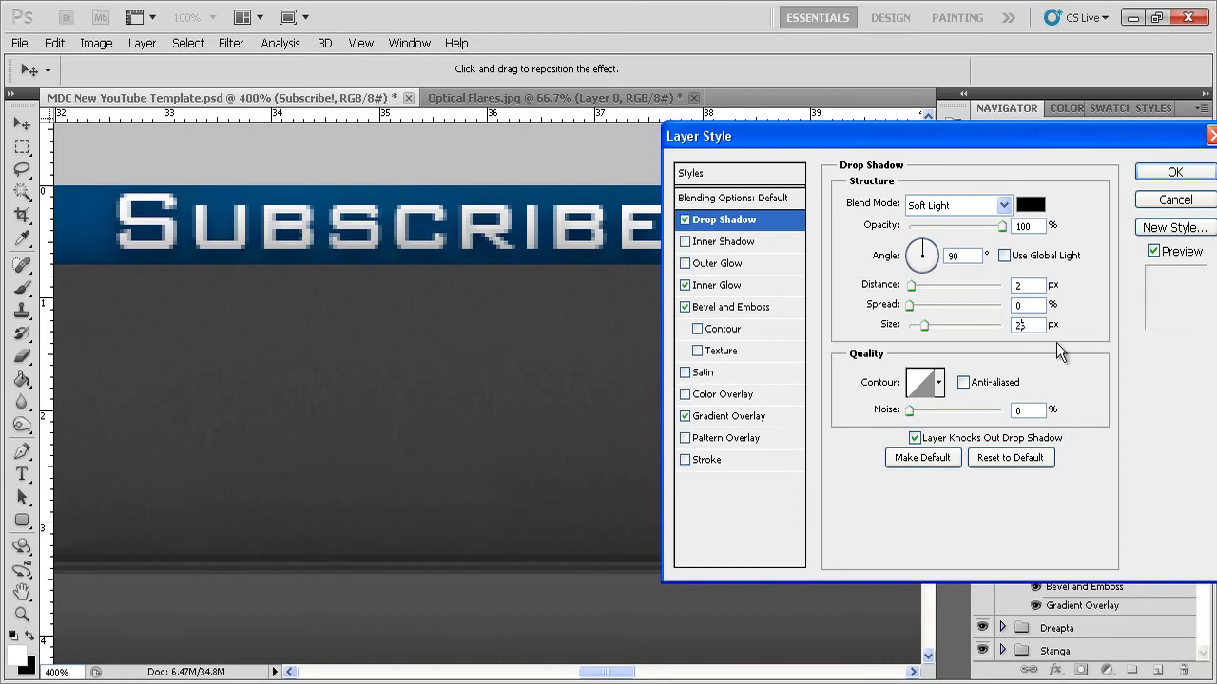
key(Delete)
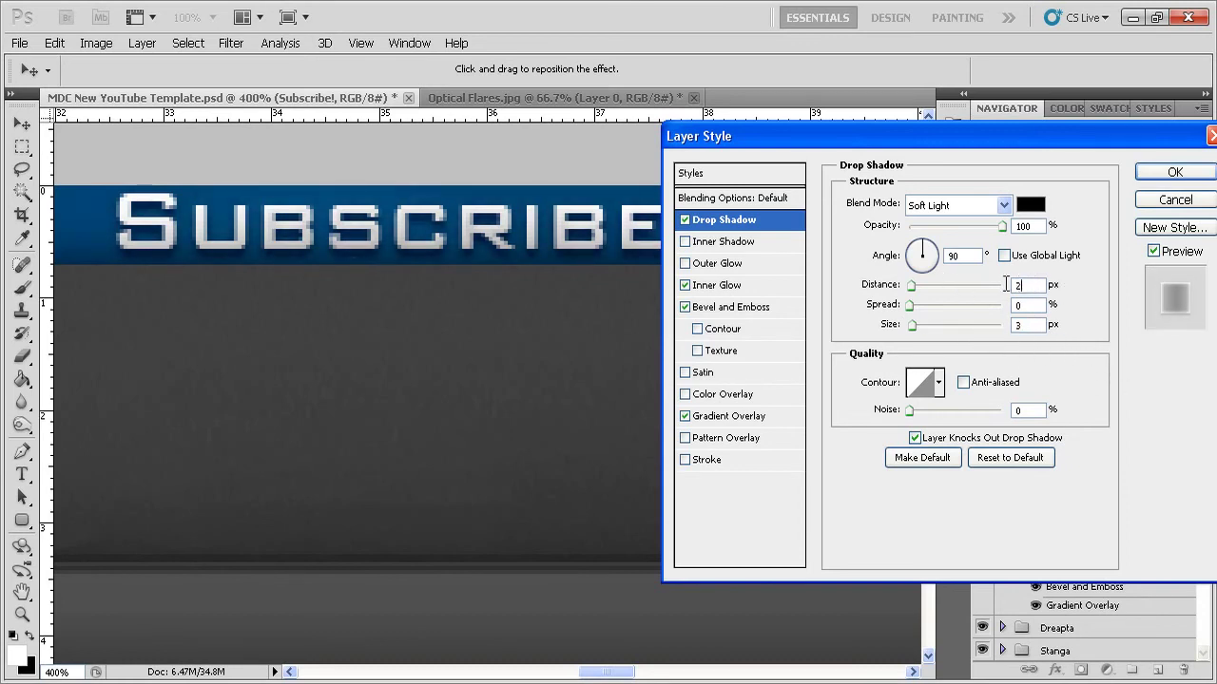
double_click(1042, 286)
text(3)
drag(1036, 288, 1010, 296)
text(2)
Set the gradient overlay angle to 90° and apply the layer style.
click(730, 417)
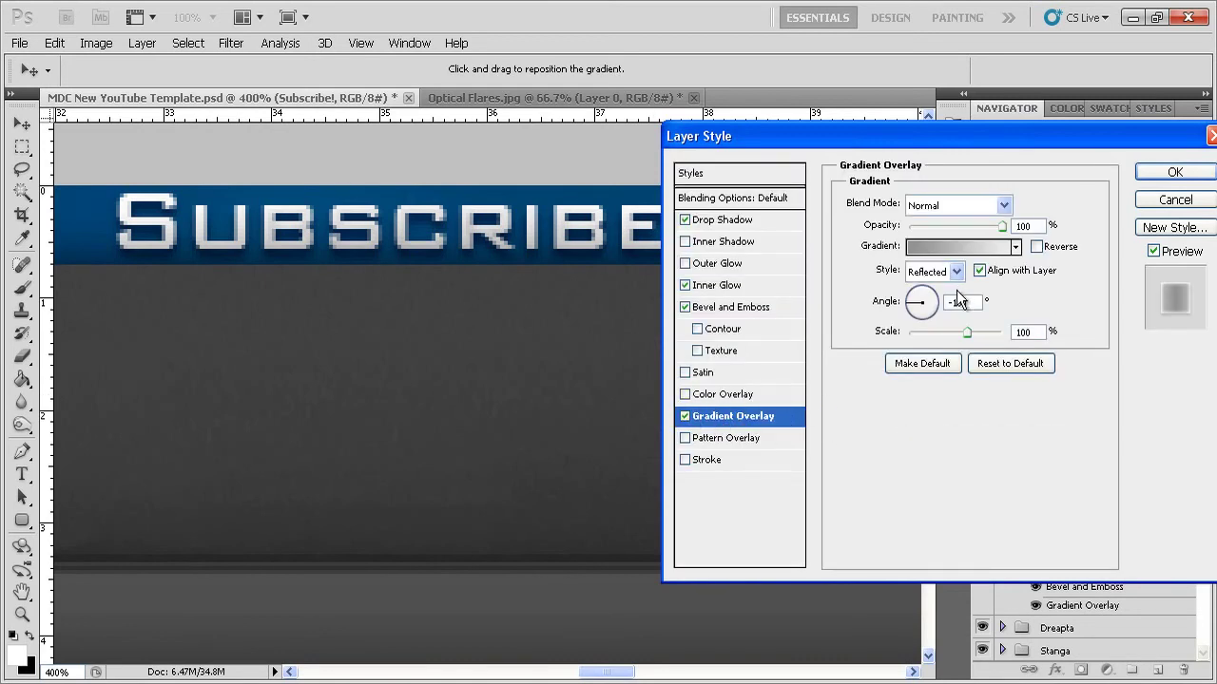
click(921, 289)
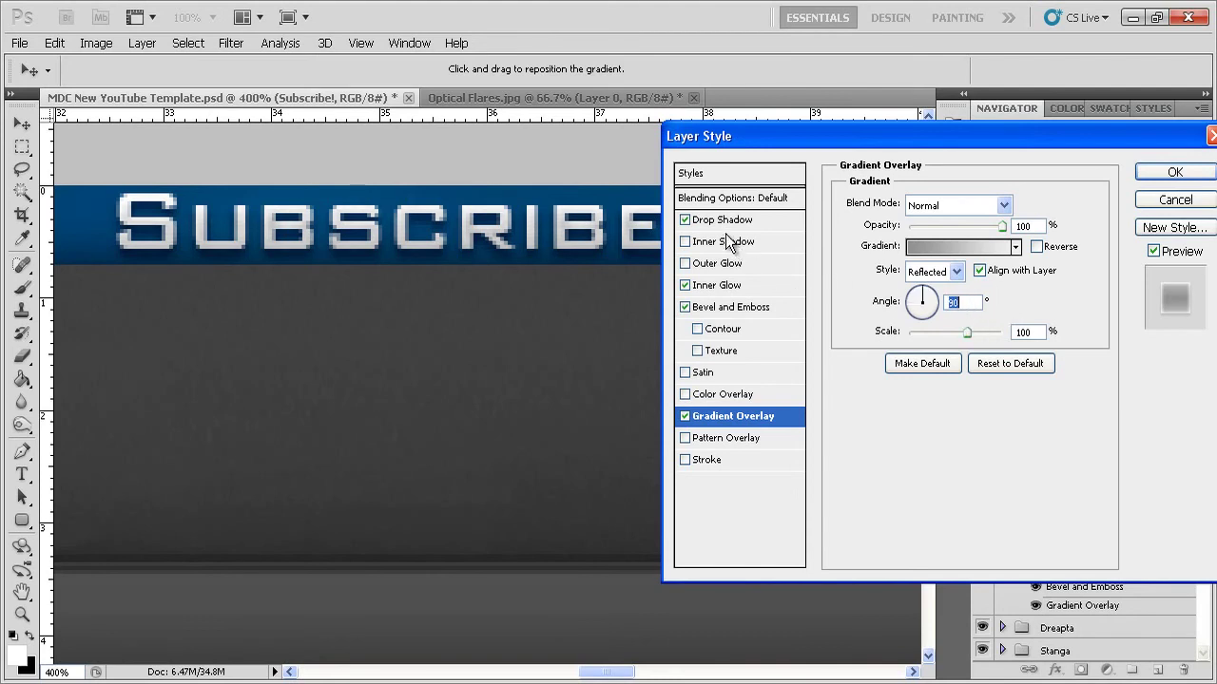
click(723, 219)
click(757, 307)
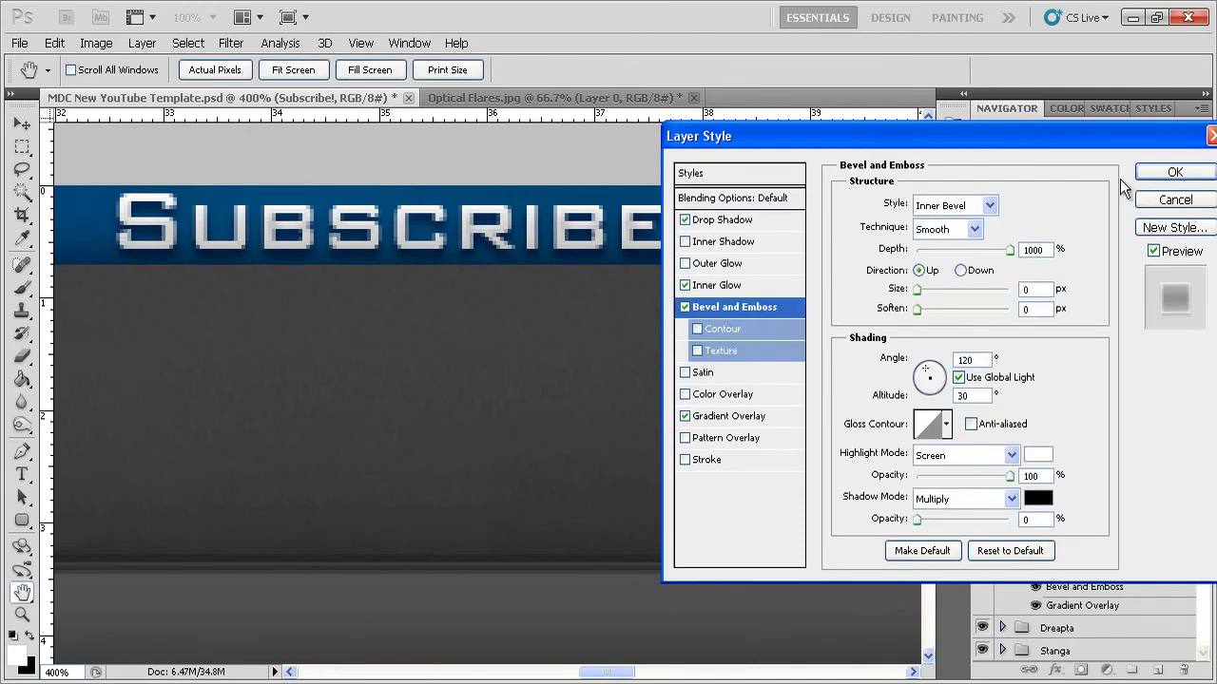
click(1174, 172)
Reopen Subscribe!'s layer style and set the Gradient Overlay scale to 100%.
scroll(785, 277, down, 1)
scroll(785, 277, down, 2)
scroll(788, 280, down, 1)
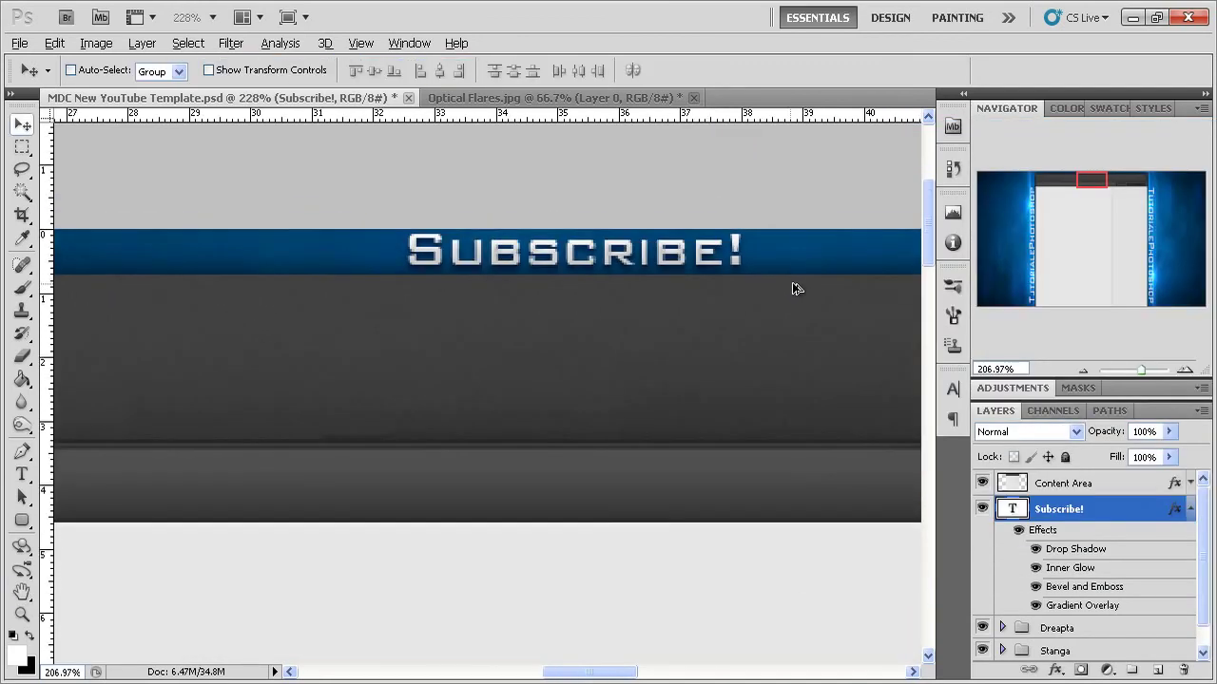
scroll(796, 289, down, 1)
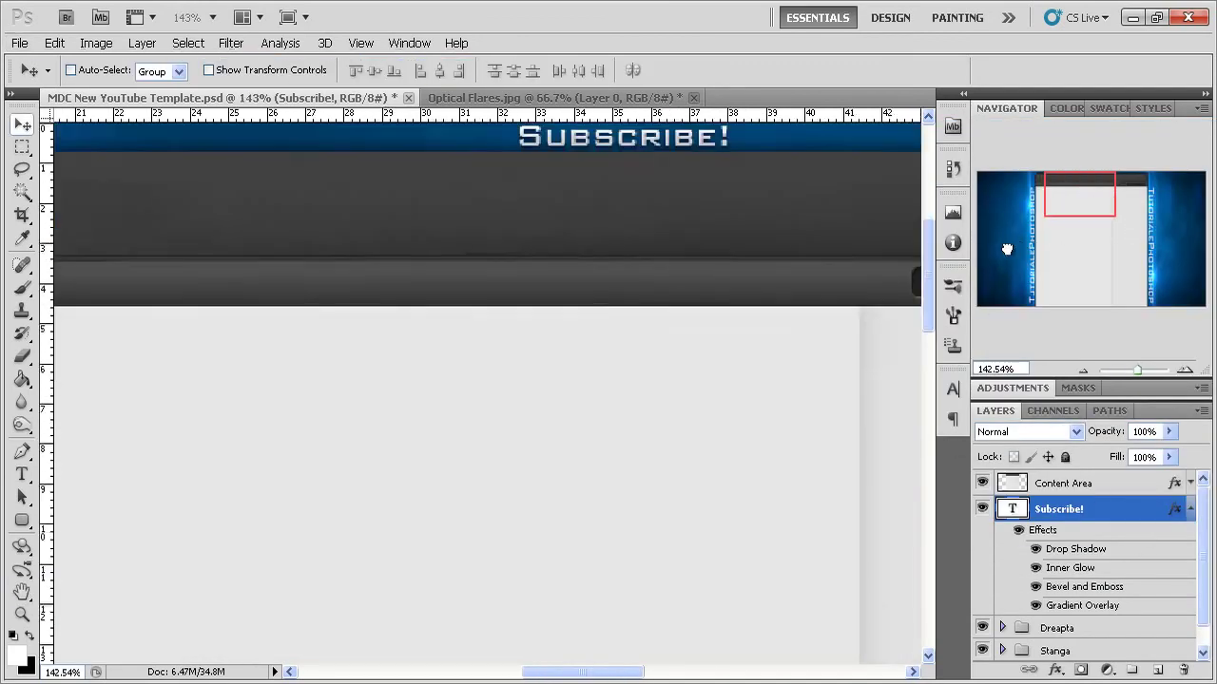
drag(1006, 249, 1101, 194)
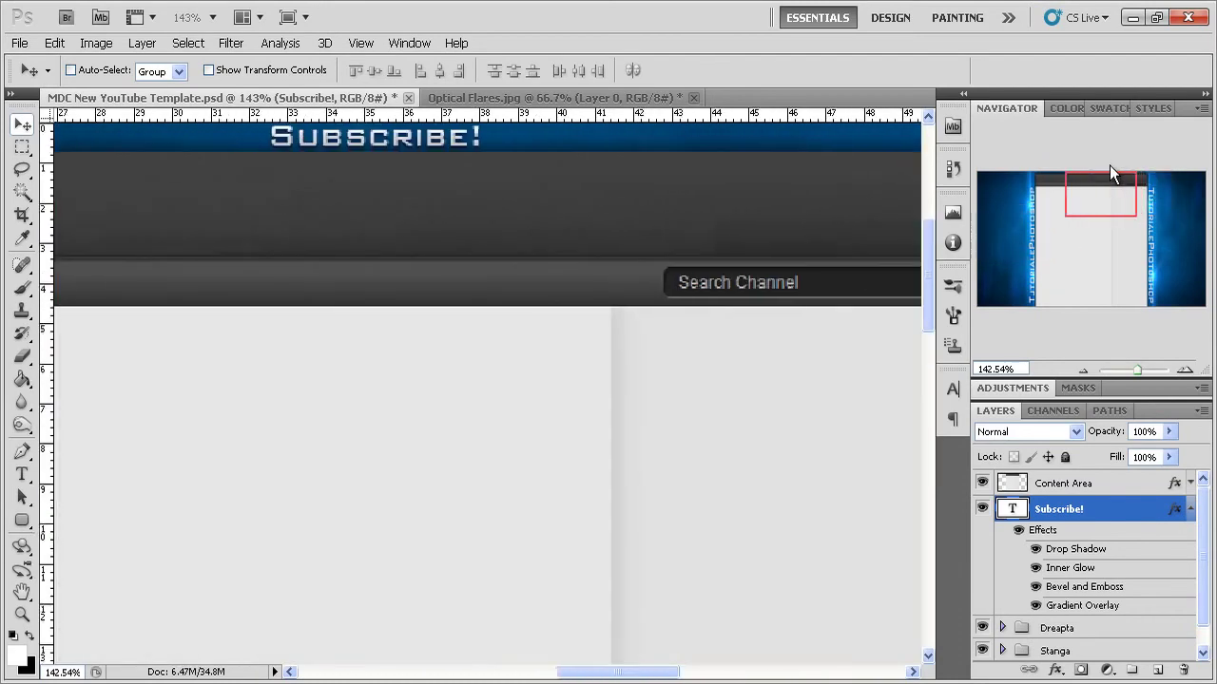
double_click(1129, 513)
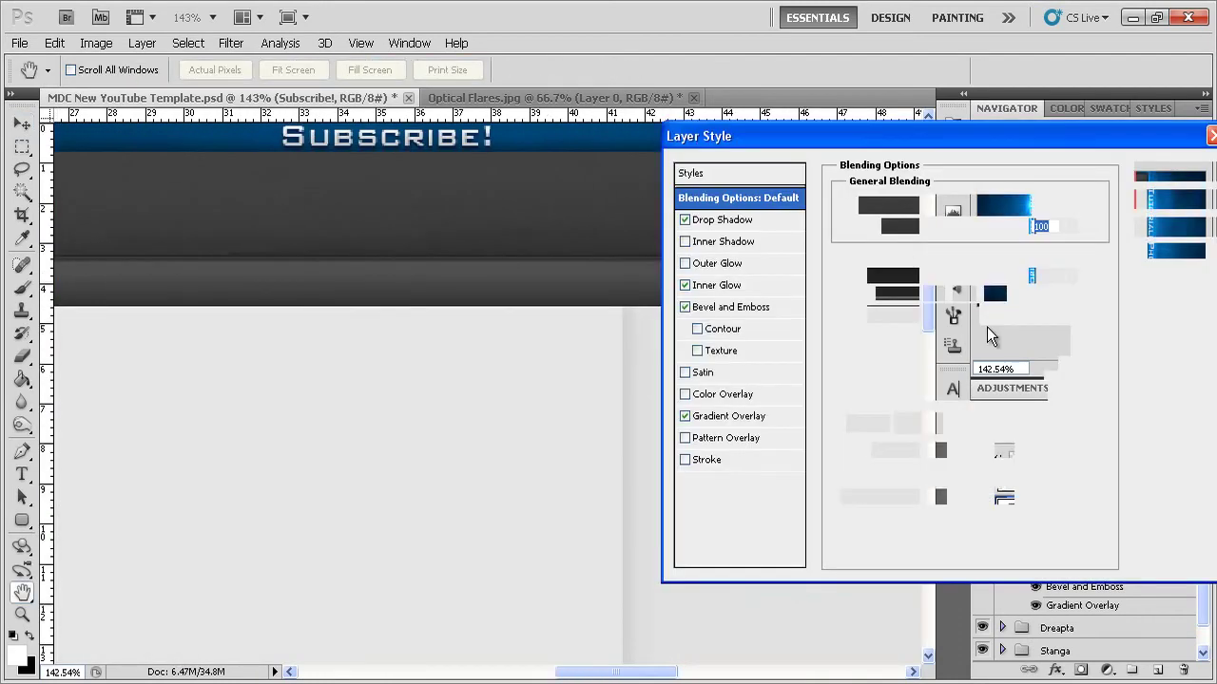
click(733, 414)
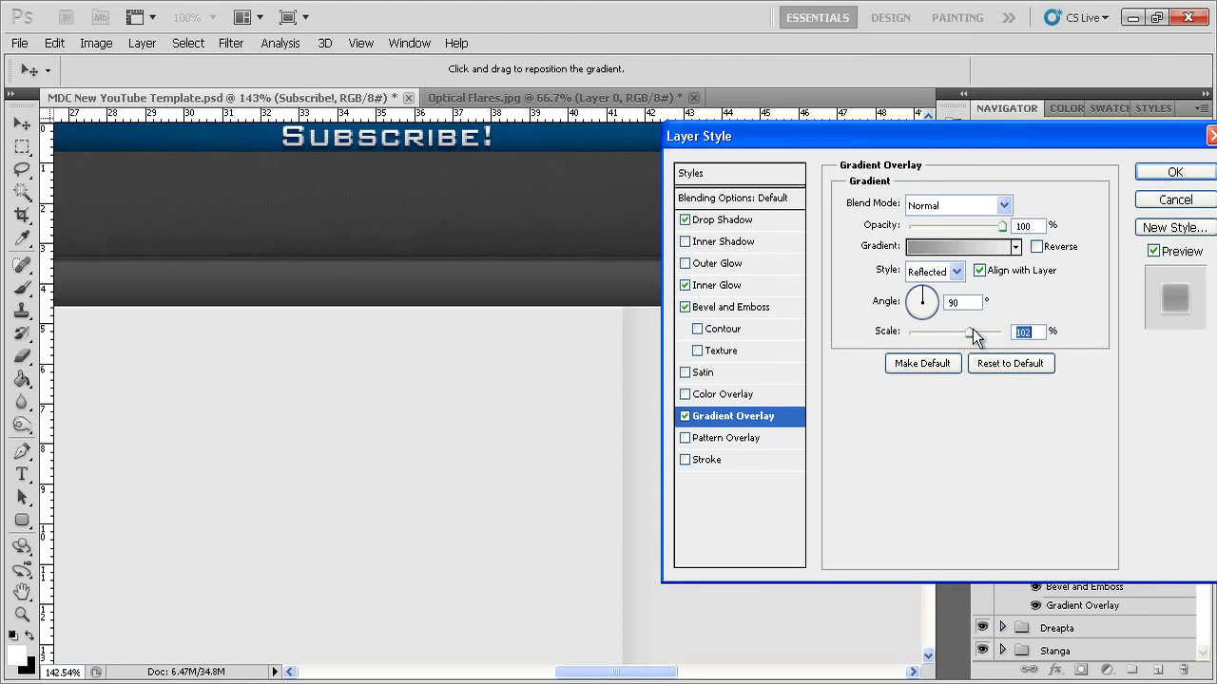
text(10)
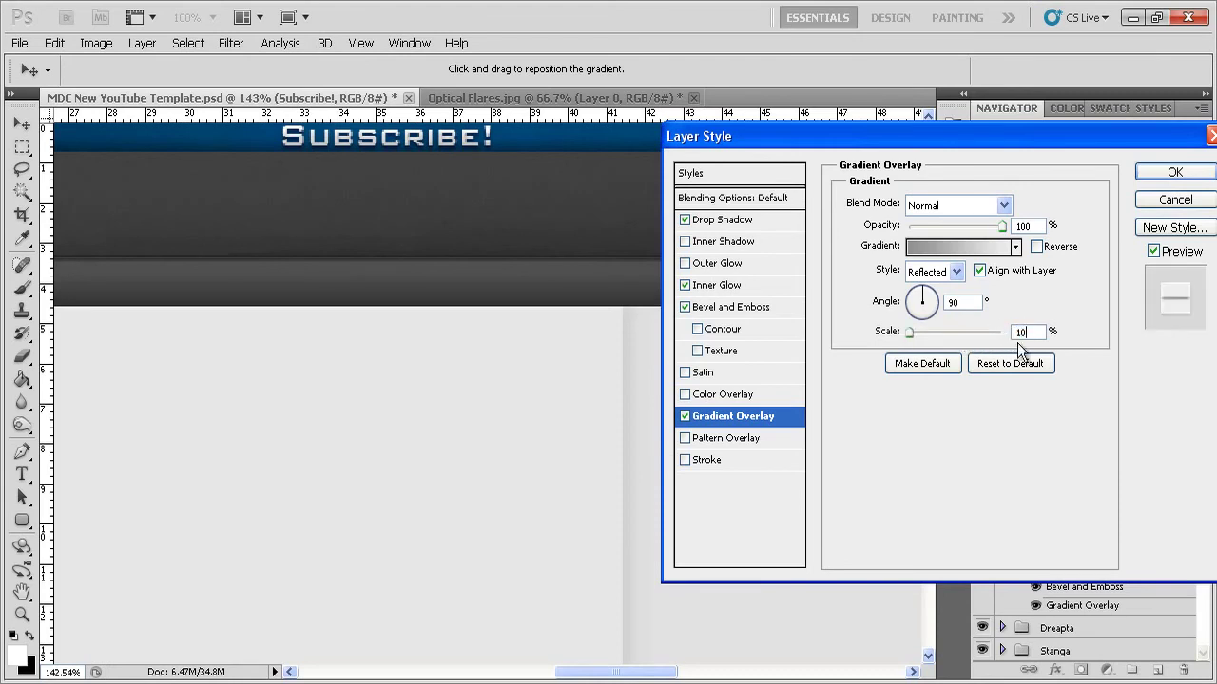
text(0)
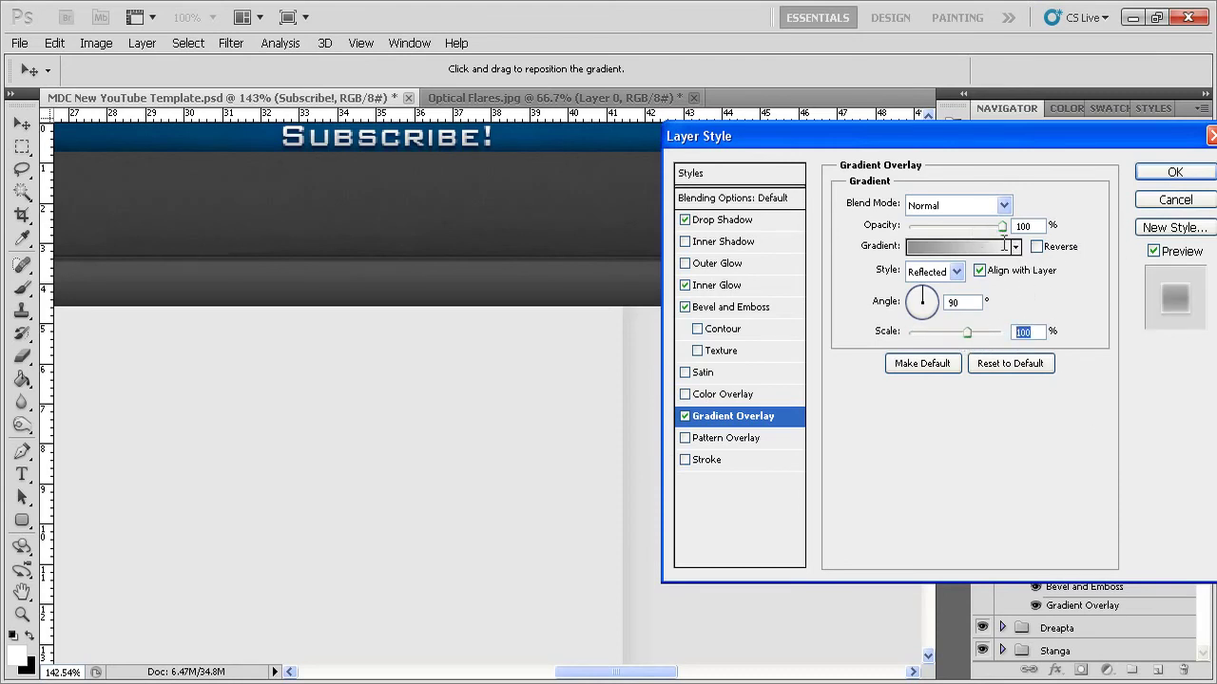
click(1165, 175)
Zoom to 33.33% and turn off visibility of the grey Content Area layer.
scroll(700, 245, down, 1)
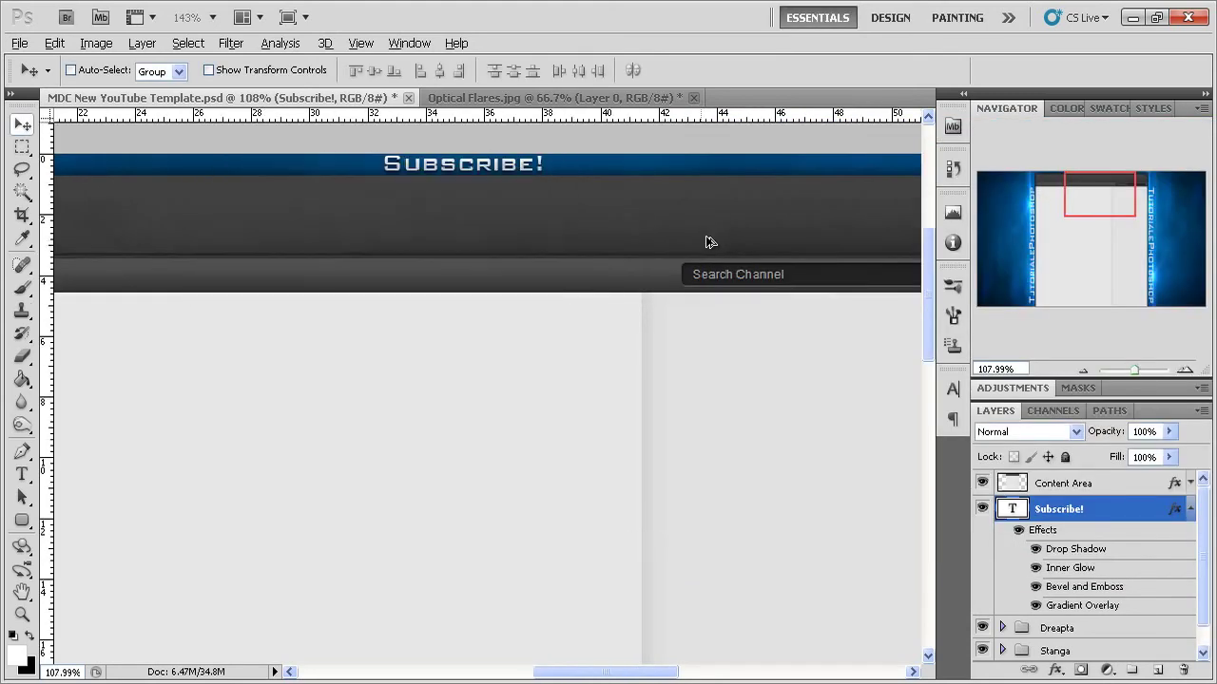
scroll(704, 244, down, 1)
scroll(715, 240, down, 1)
scroll(716, 240, down, 1)
scroll(716, 241, down, 1)
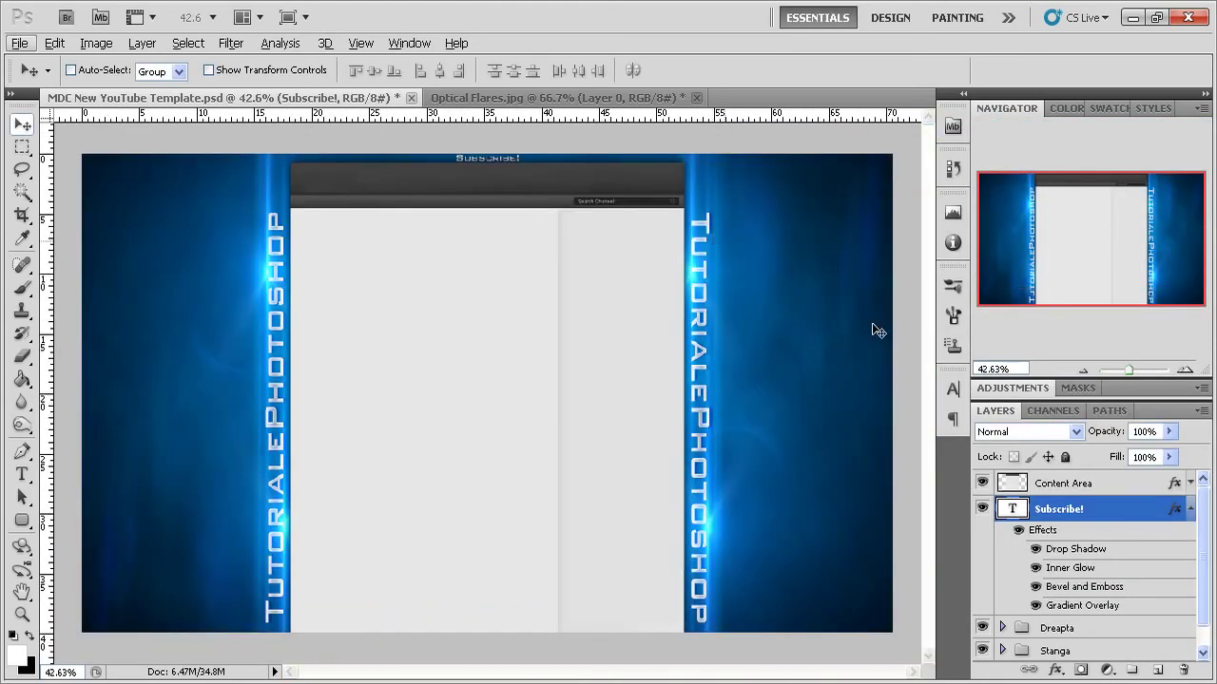
drag(1130, 365, 1127, 367)
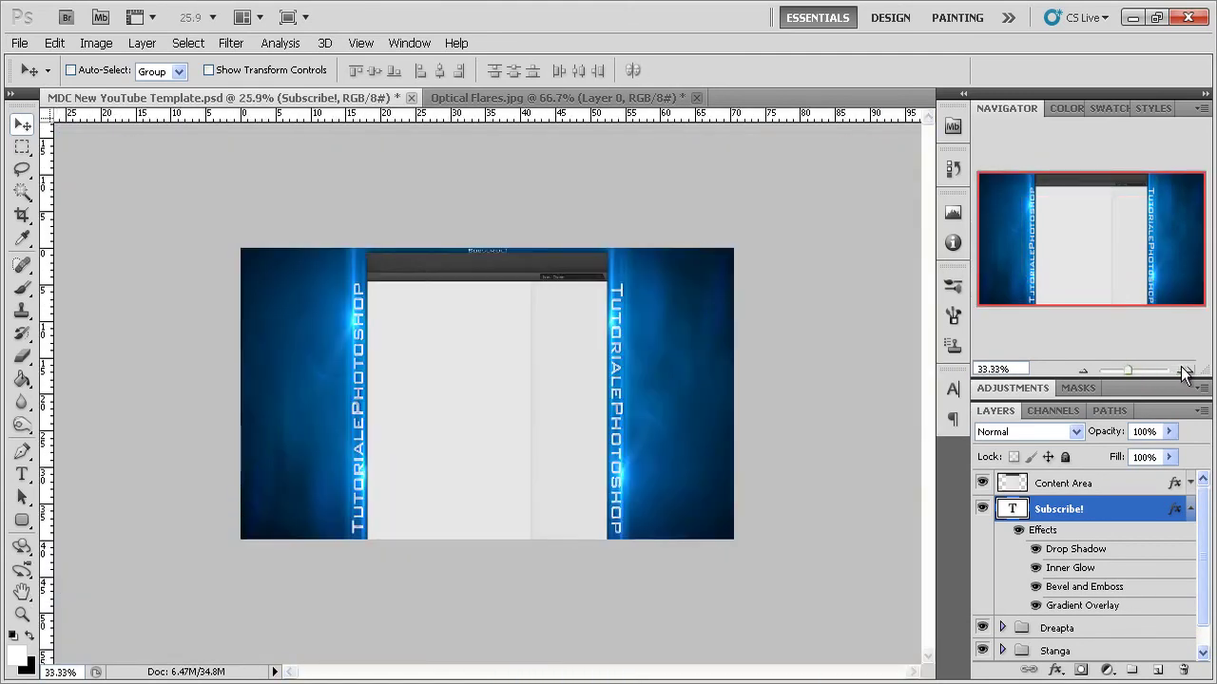
click(1184, 370)
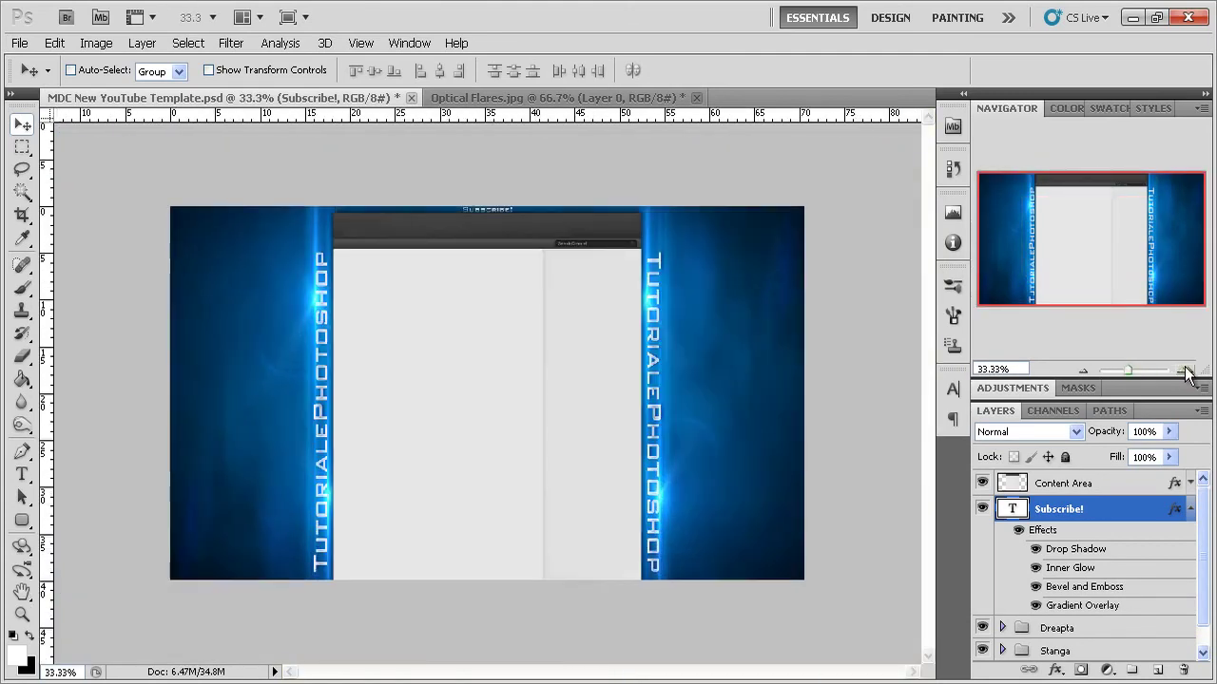
click(1189, 509)
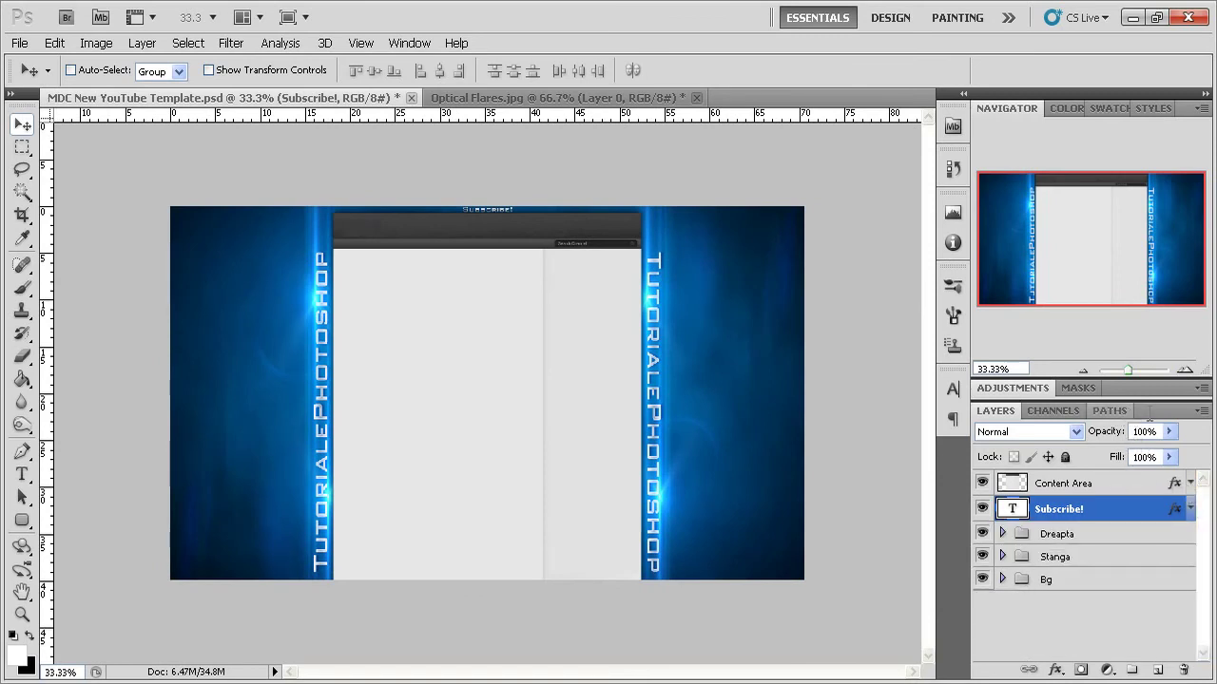
click(1042, 489)
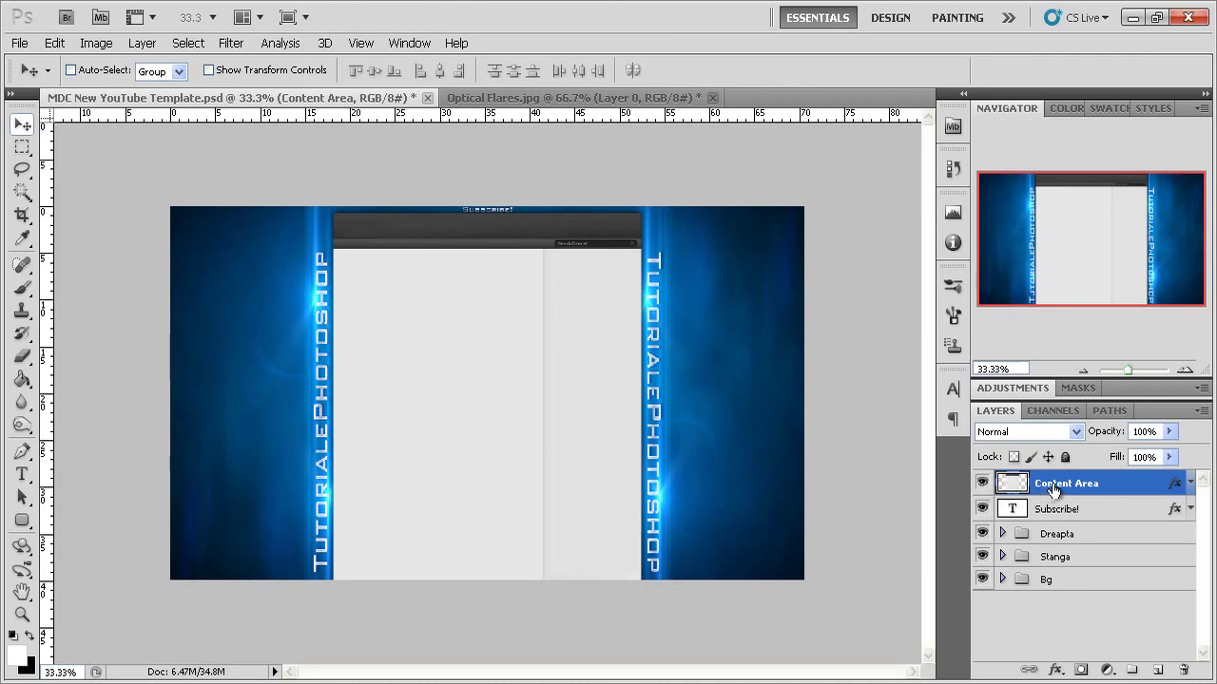
click(982, 484)
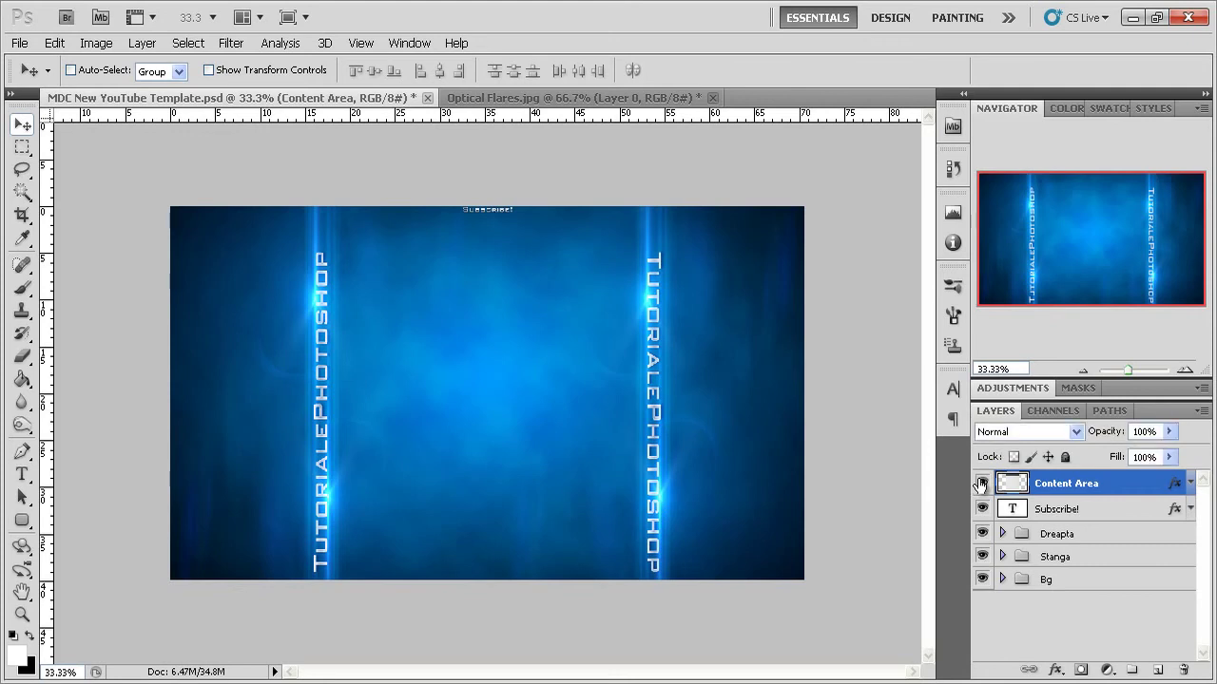
click(982, 484)
click(1148, 371)
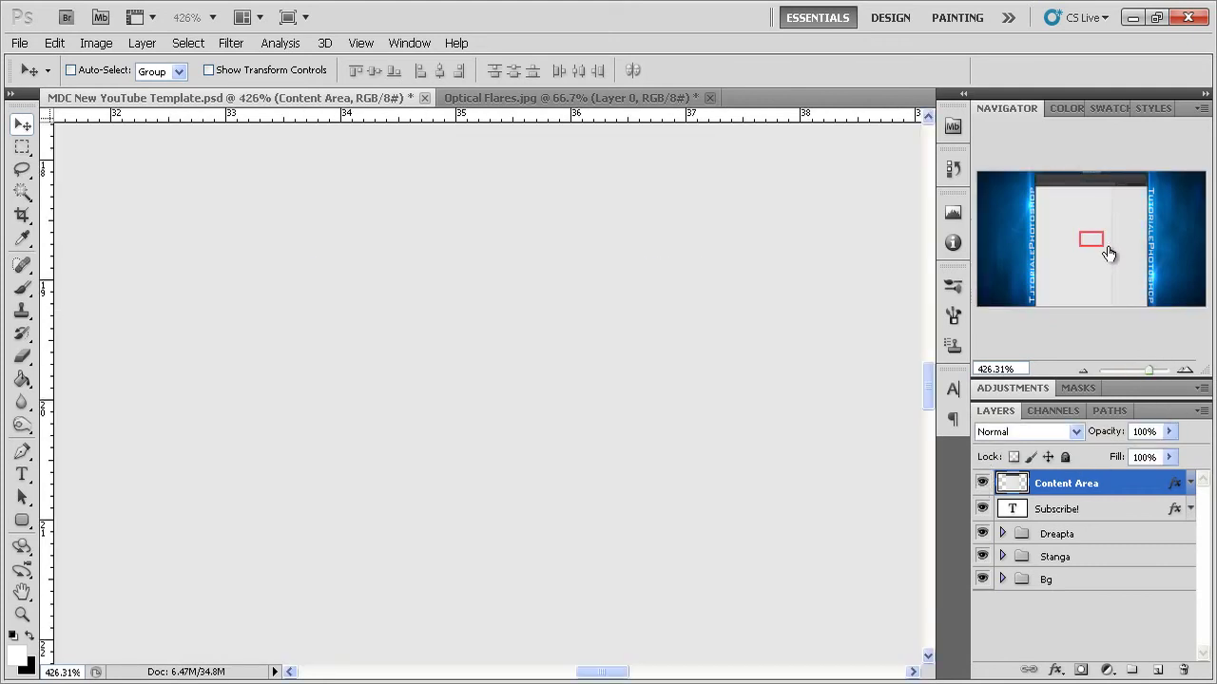
drag(1108, 251, 1159, 252)
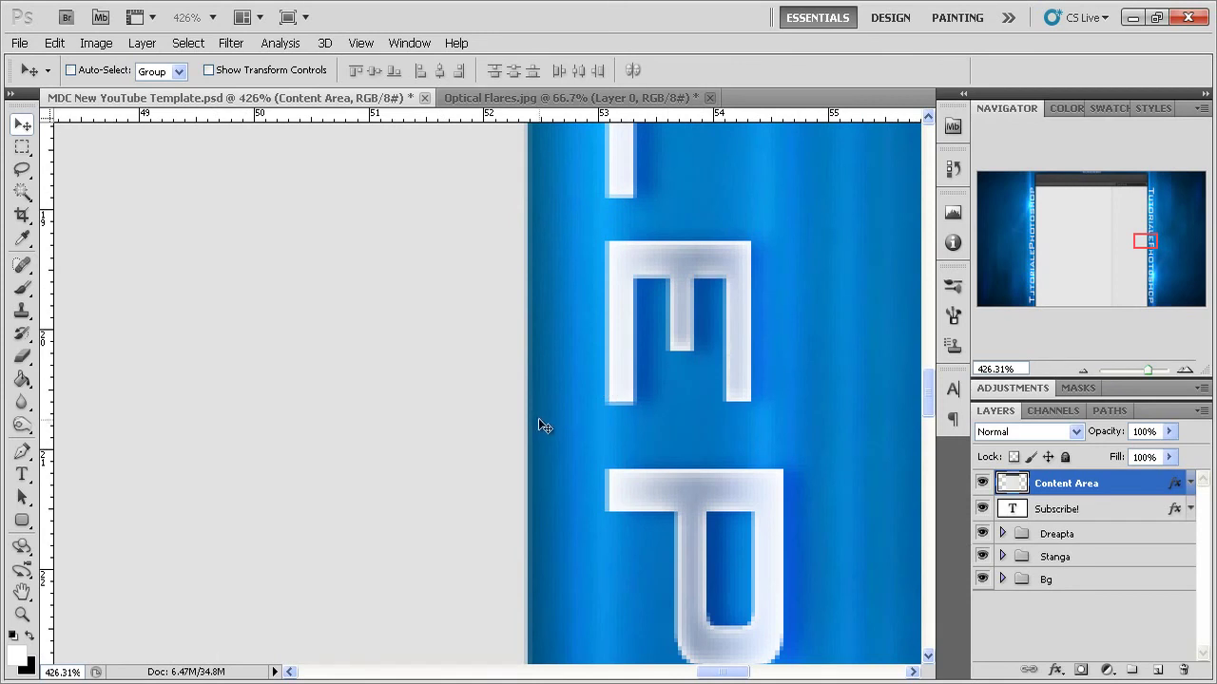
click(1081, 370)
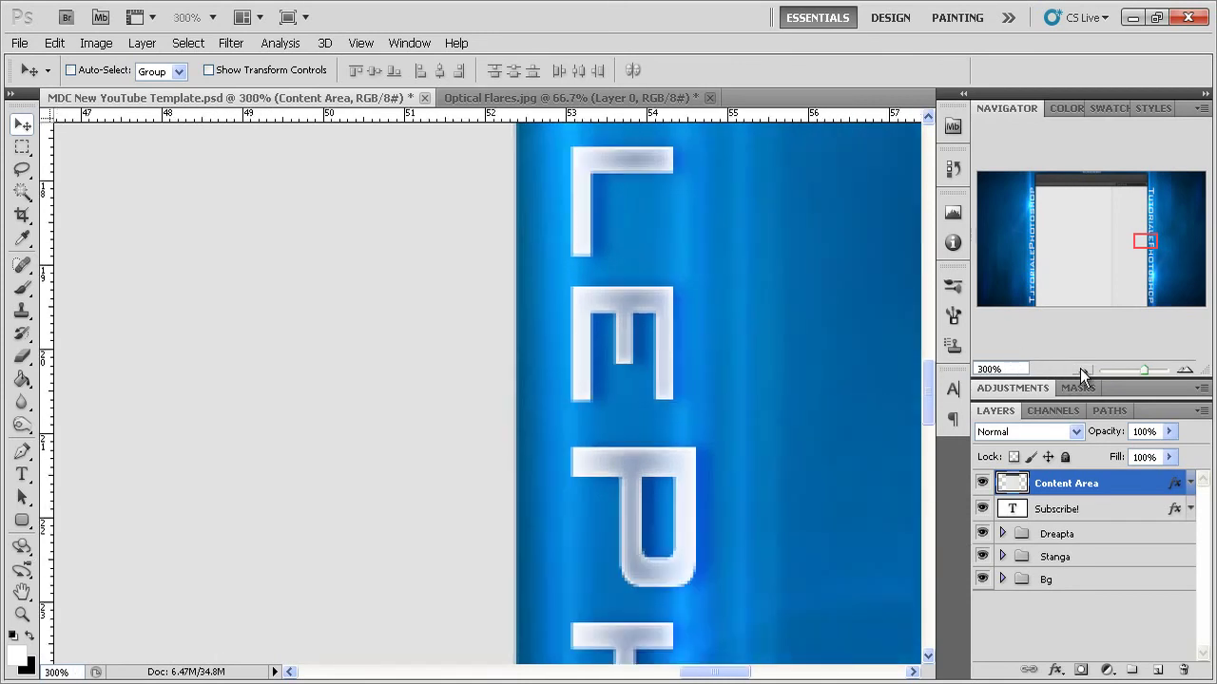
click(1080, 368)
click(1080, 369)
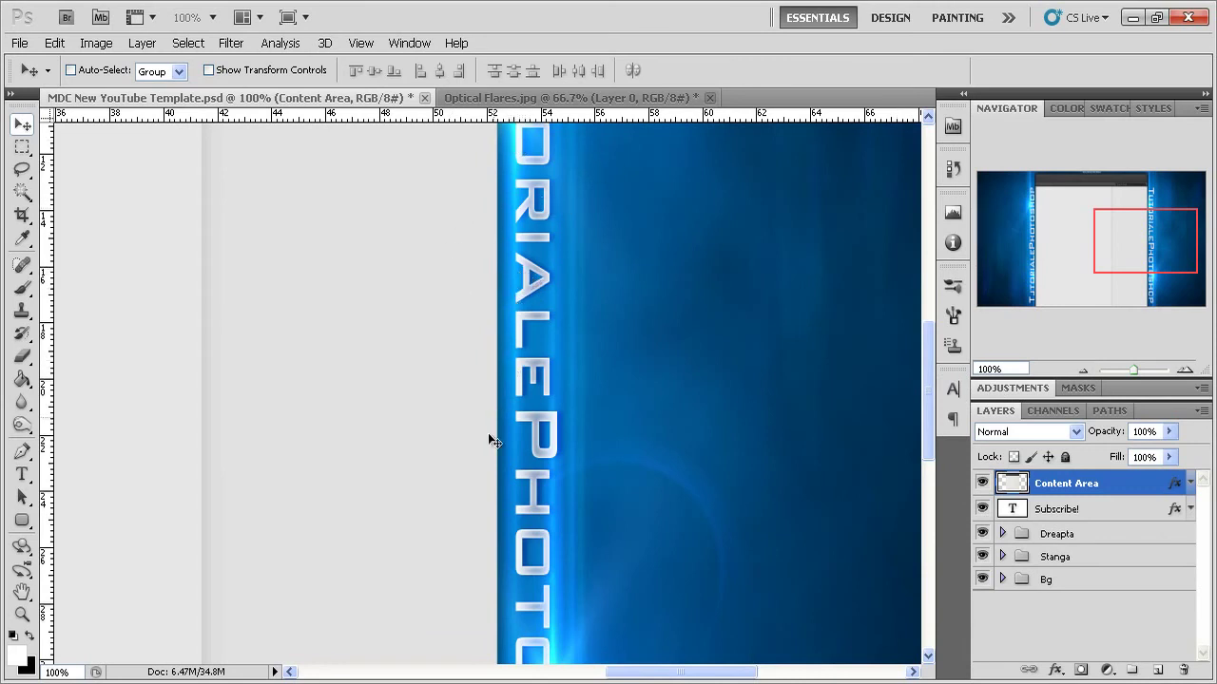
drag(1118, 210, 1123, 174)
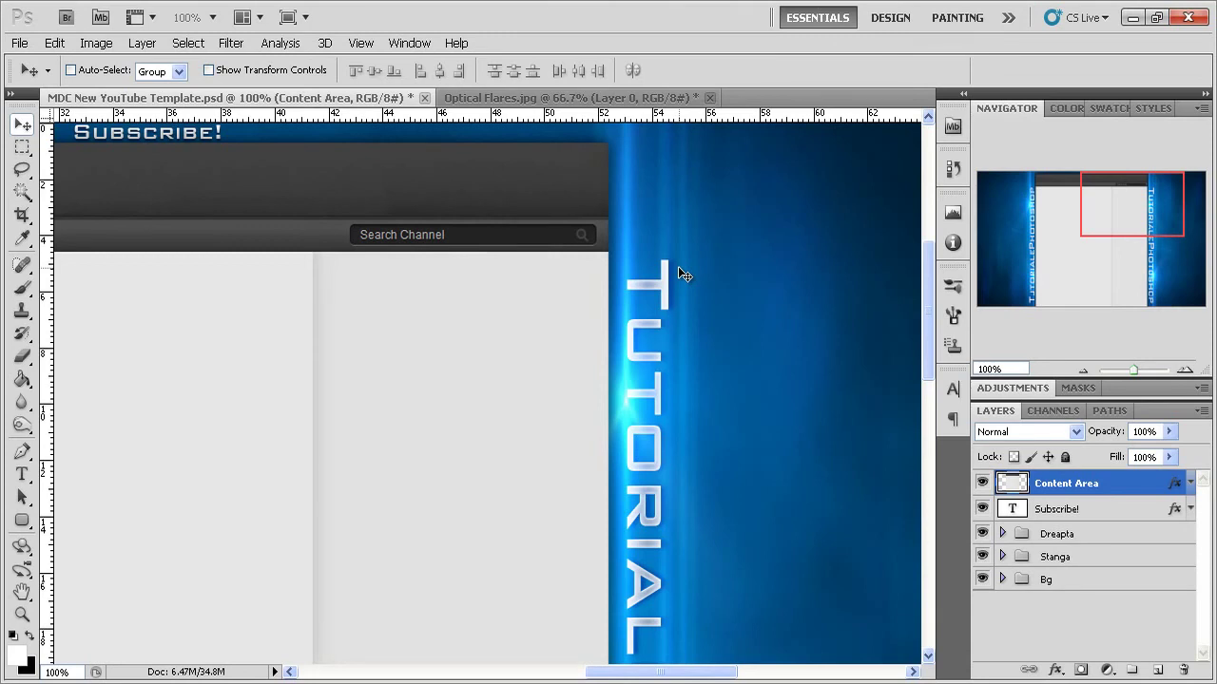
double_click(1146, 485)
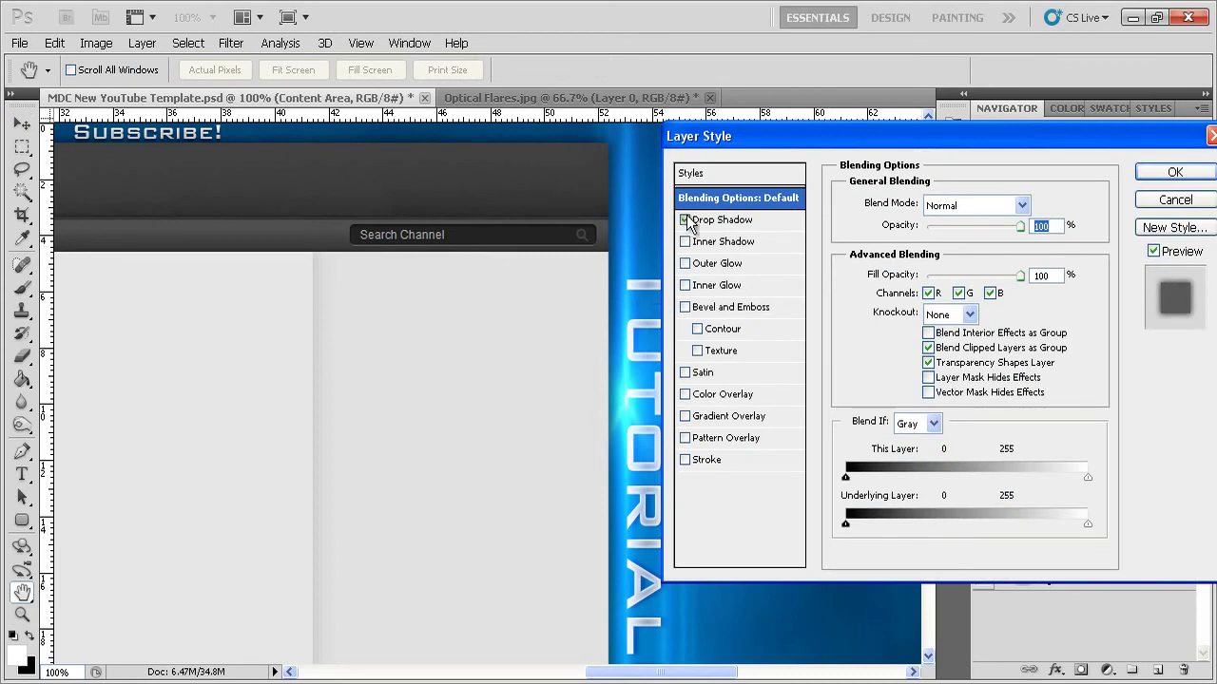
click(1175, 172)
click(981, 482)
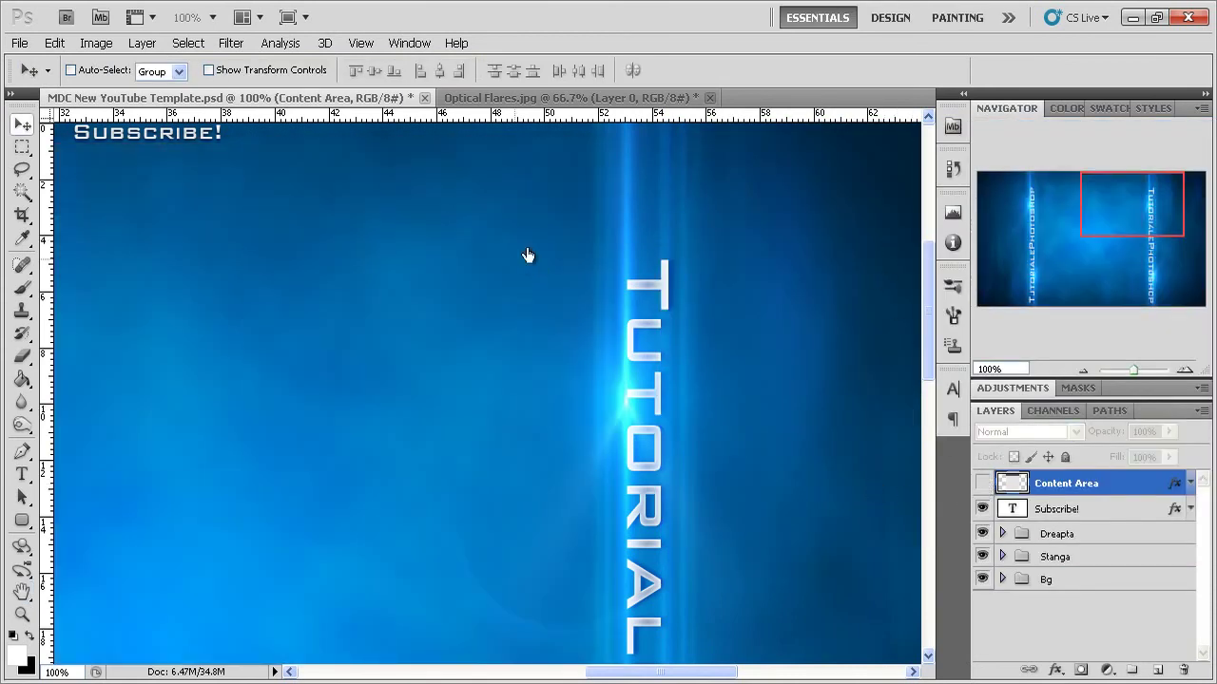
drag(1133, 366, 1130, 364)
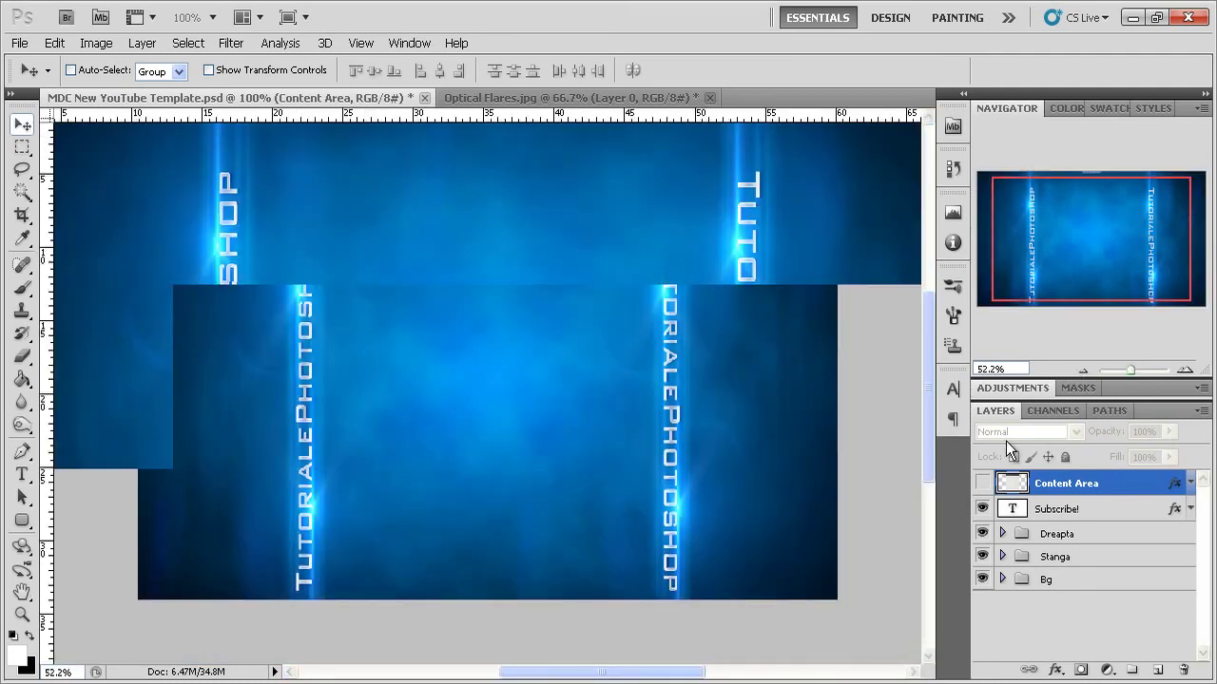
click(1085, 370)
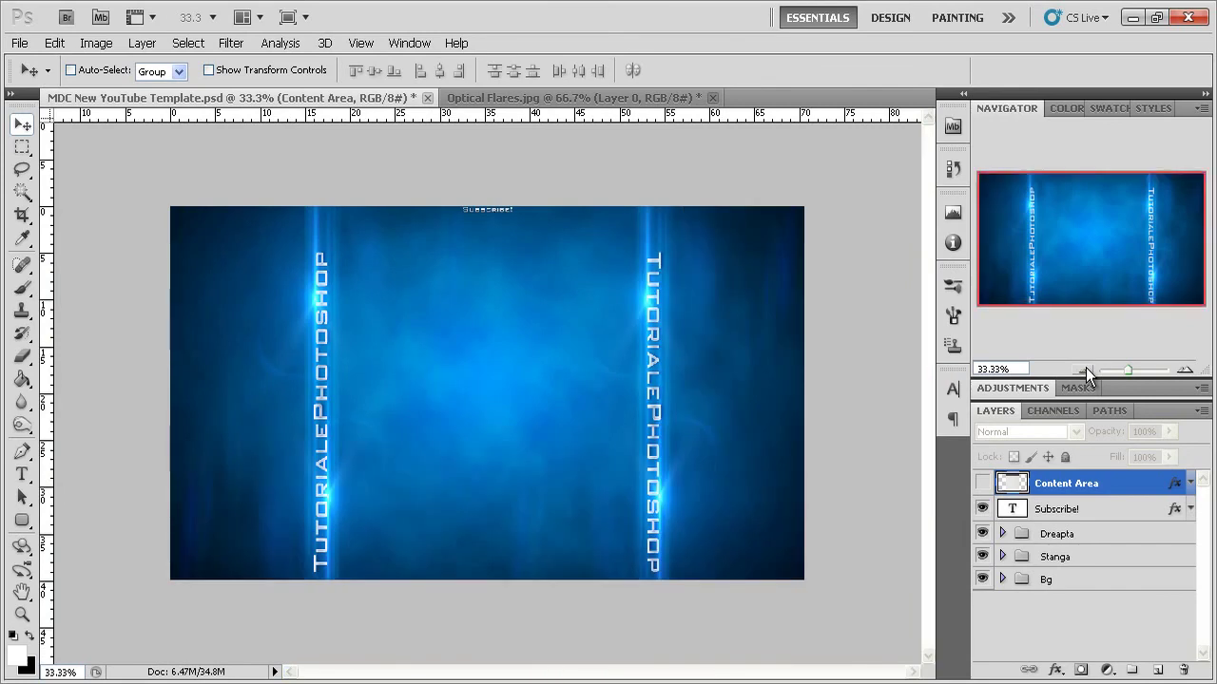
Save the banner as a JPEG named 'Bg de youtube pentru tut' via Save As.
click(19, 42)
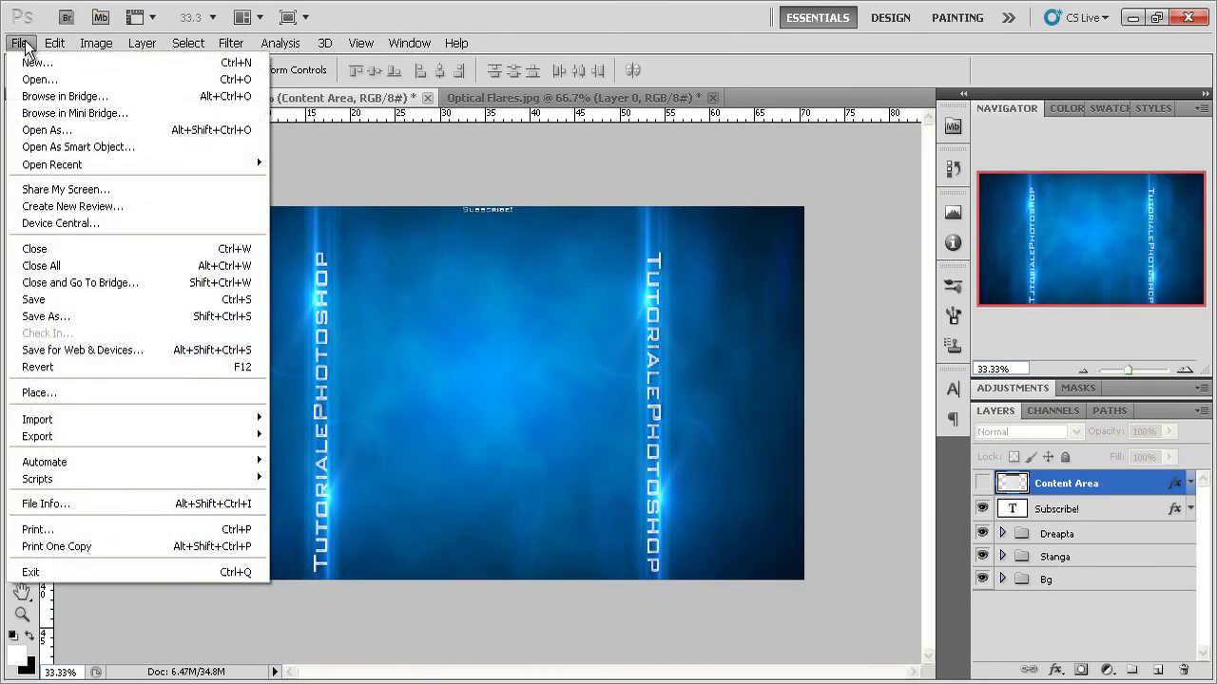
click(59, 318)
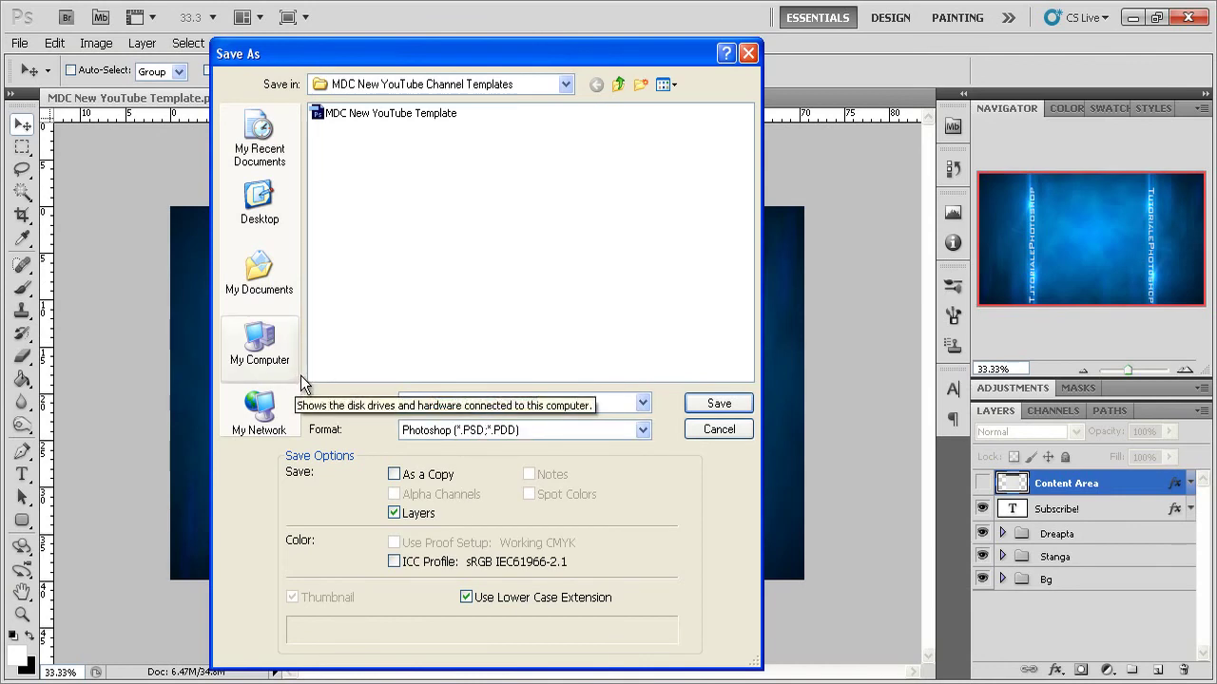
text(Bg-design)
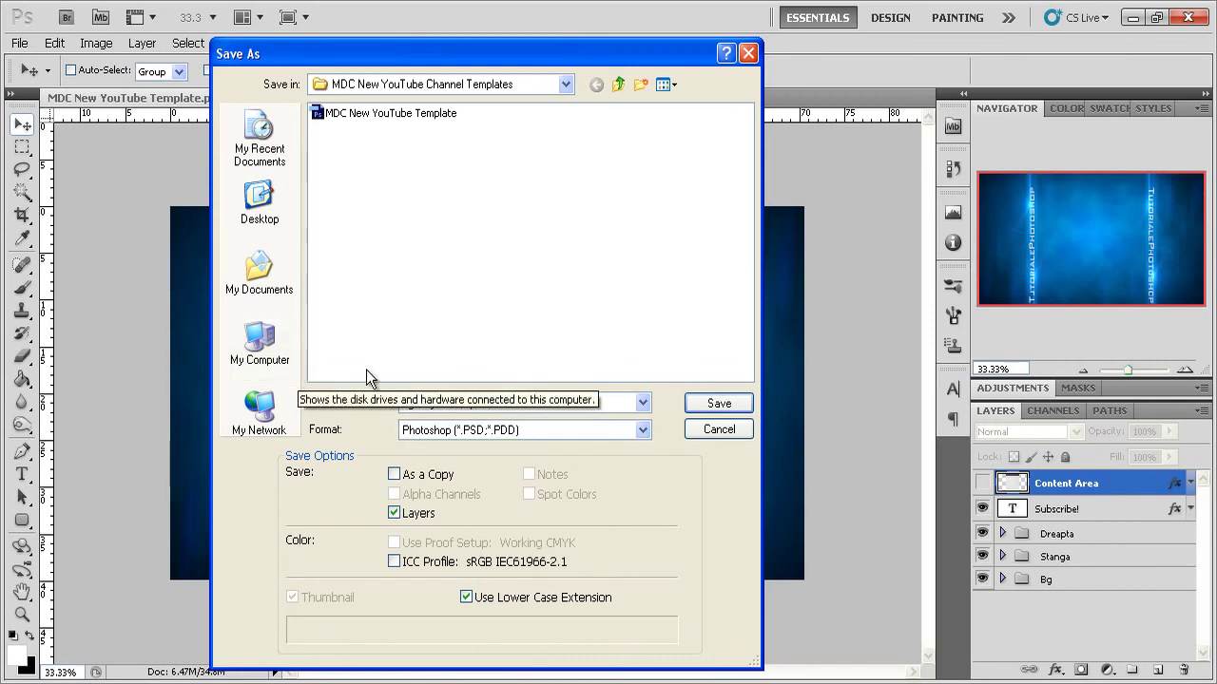
text(e)
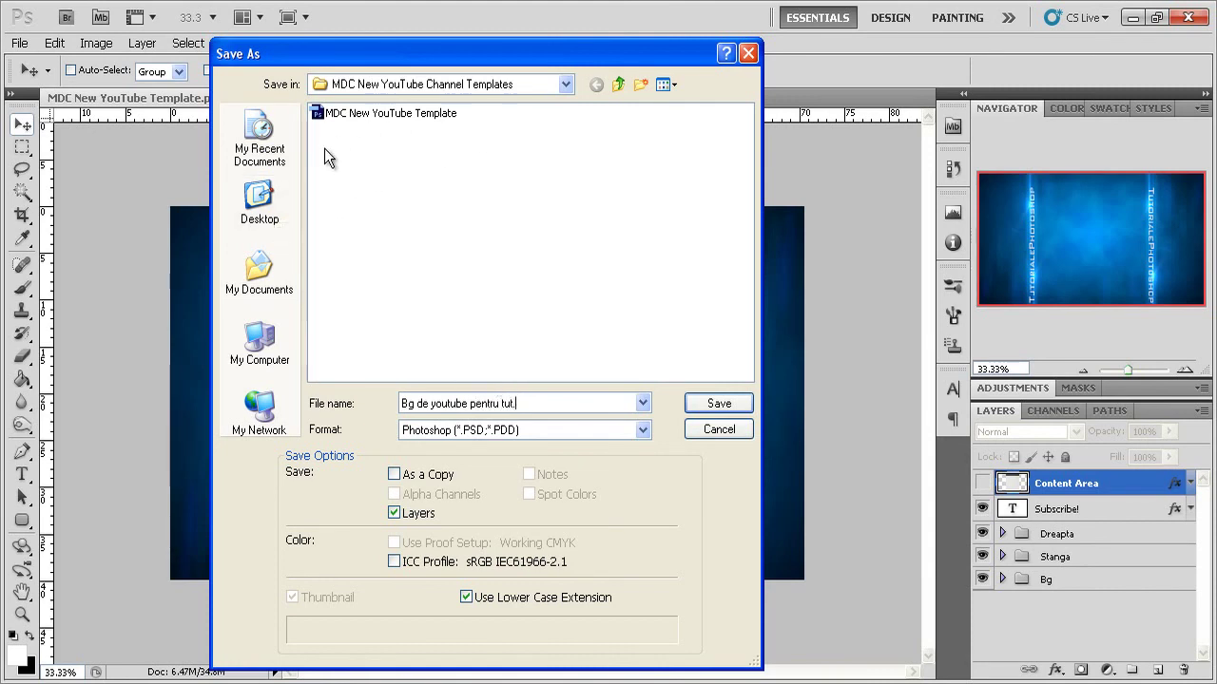
click(457, 436)
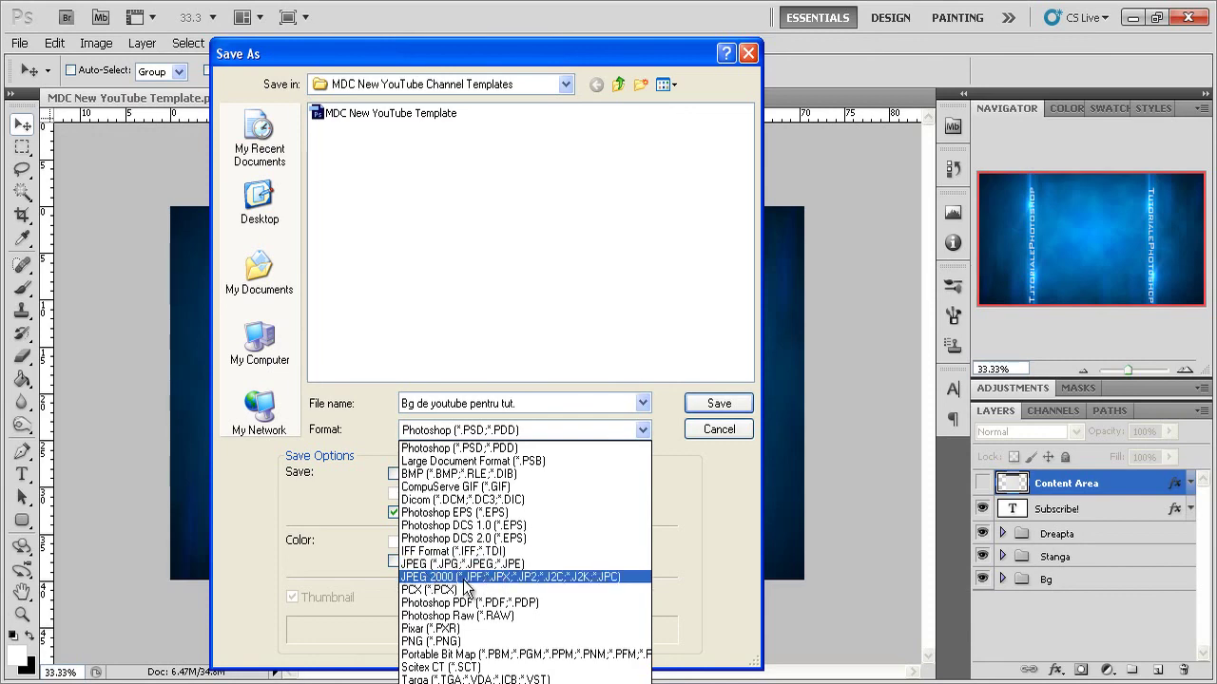
click(720, 403)
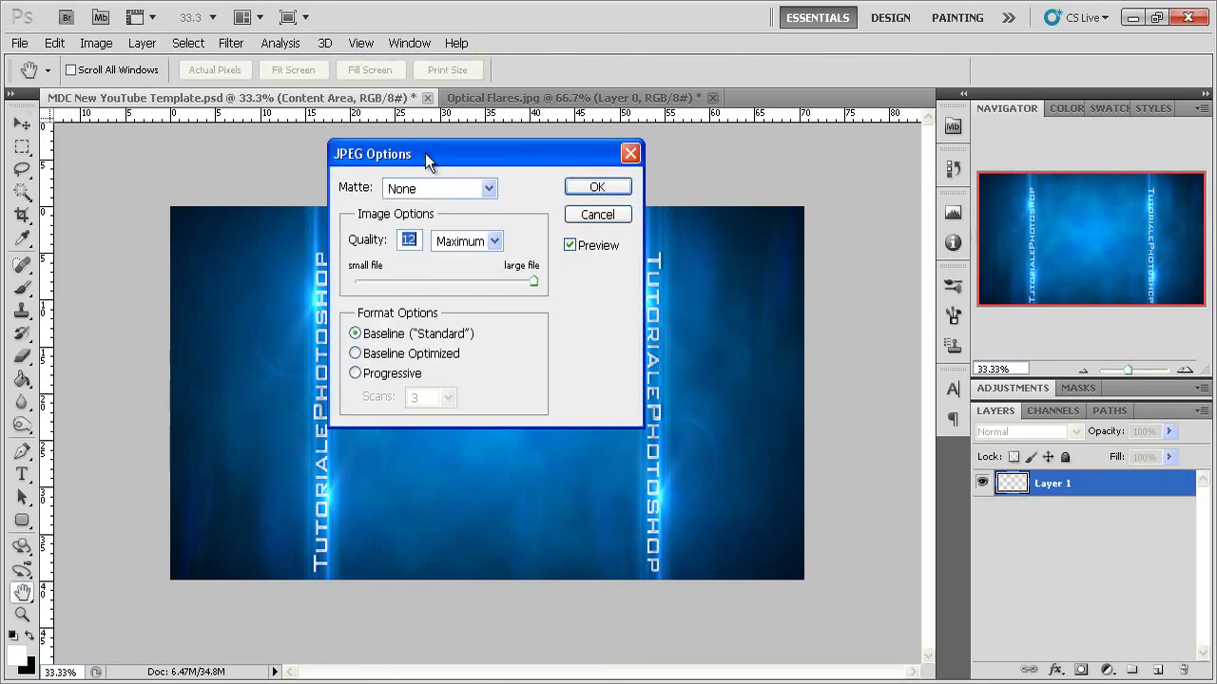
Try JPEG quality values of 8 and 11 in the JPEG Options dialog.
drag(425, 153, 420, 242)
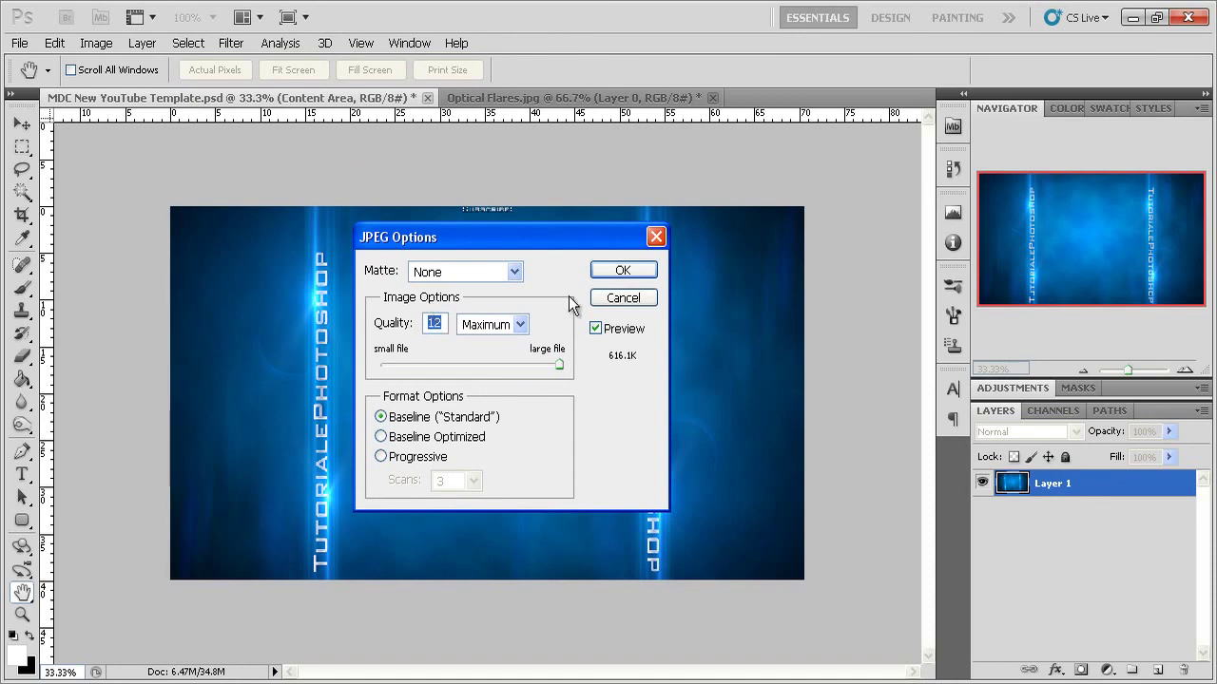
double_click(437, 323)
text(8)
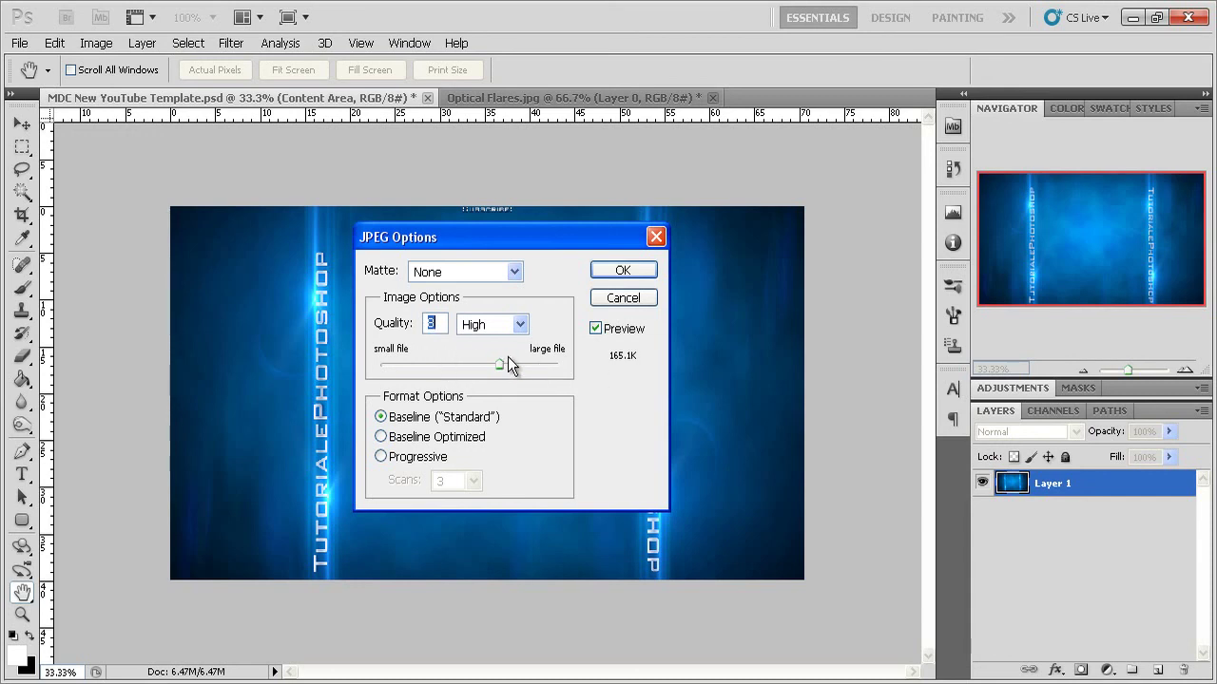
drag(500, 364, 561, 365)
drag(560, 366, 547, 365)
Return JPEG quality to Maximum 12 and confirm the save.
key(Up)
drag(559, 365, 523, 365)
drag(558, 363, 530, 363)
key(Down)
key(Down)
key(Up)
key(Up)
key(Up)
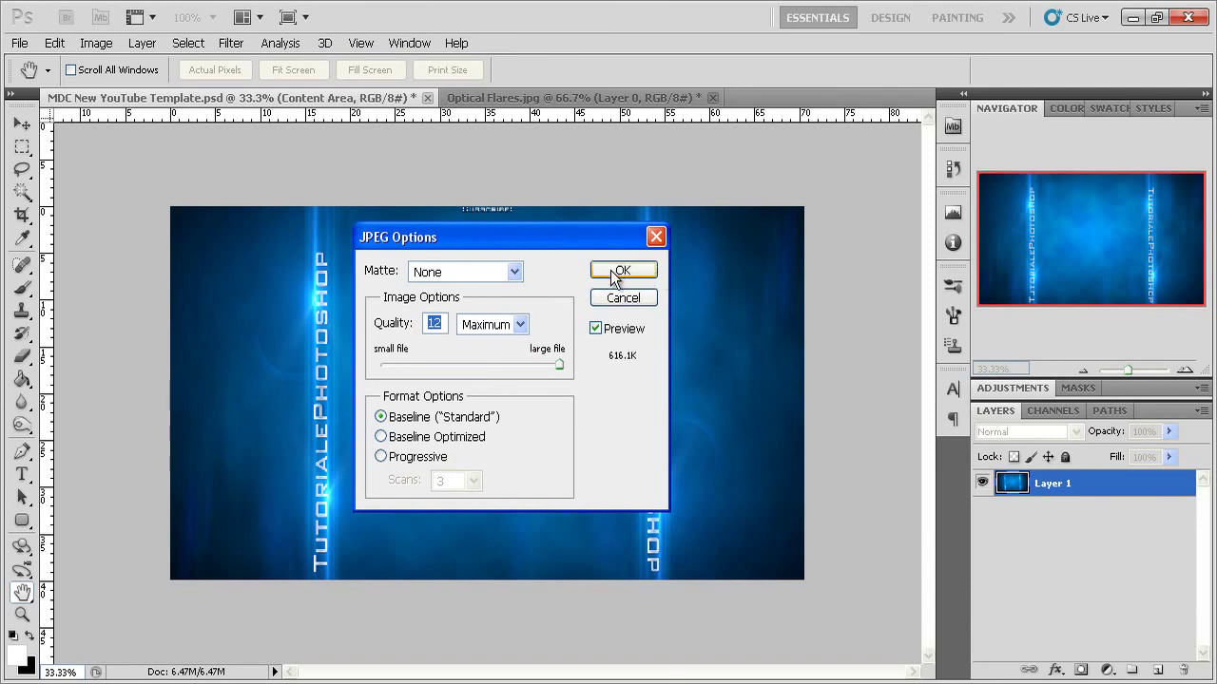
click(614, 270)
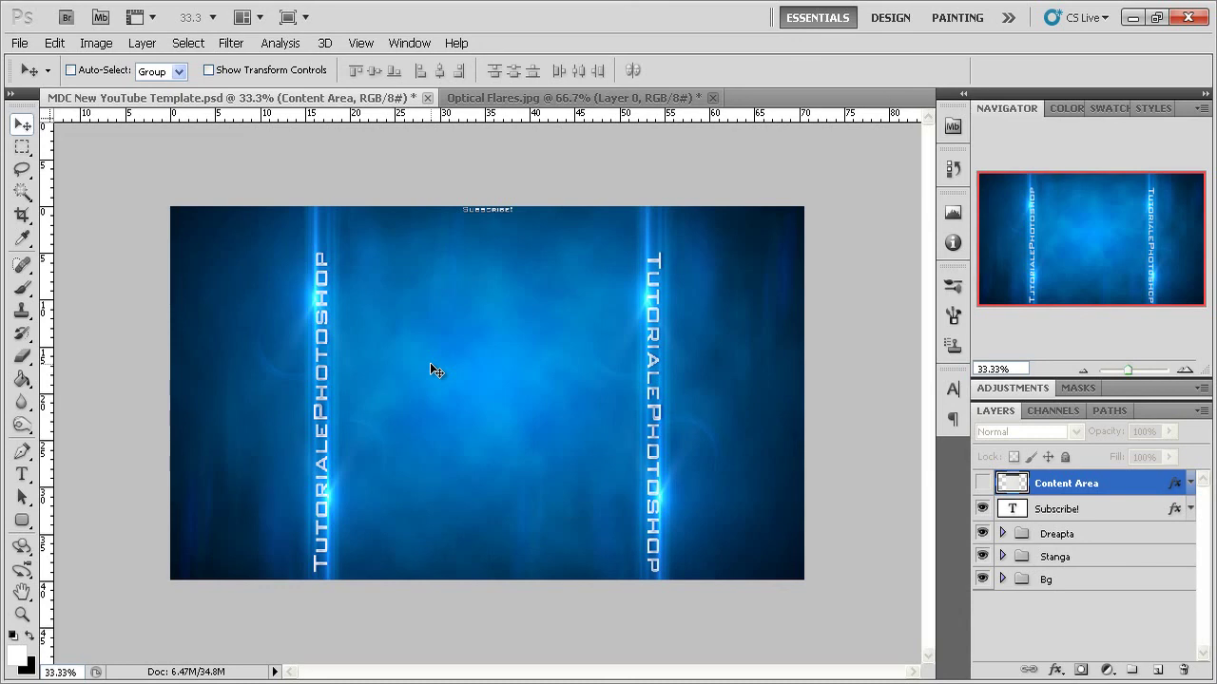
Show the Brush settings panel with its brush tip presets using F5.
key(F5)
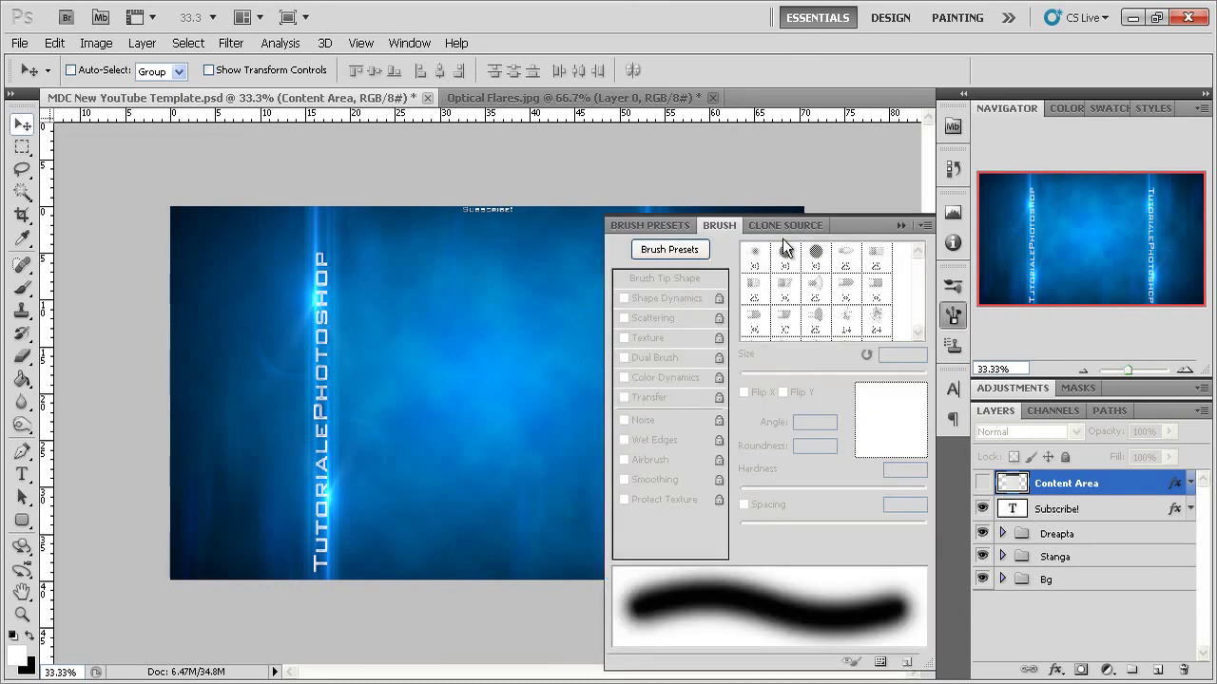